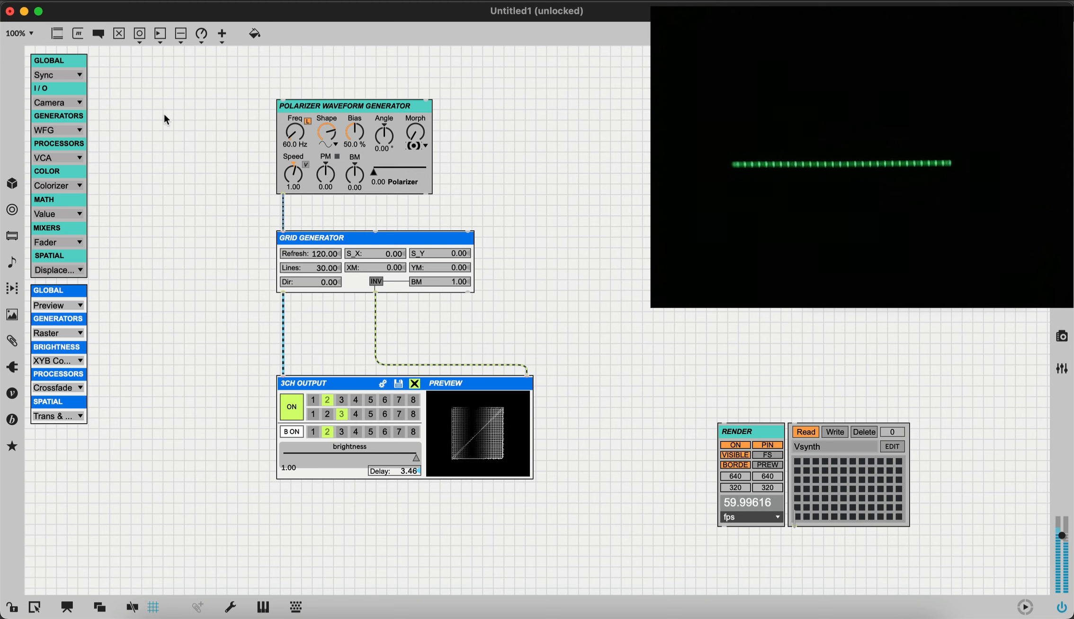
Add a Vsynth Preview module beside the Grid Generator and connect the Polarizer Waveform Generator's output to it
left_click(51, 75)
left_click(62, 127)
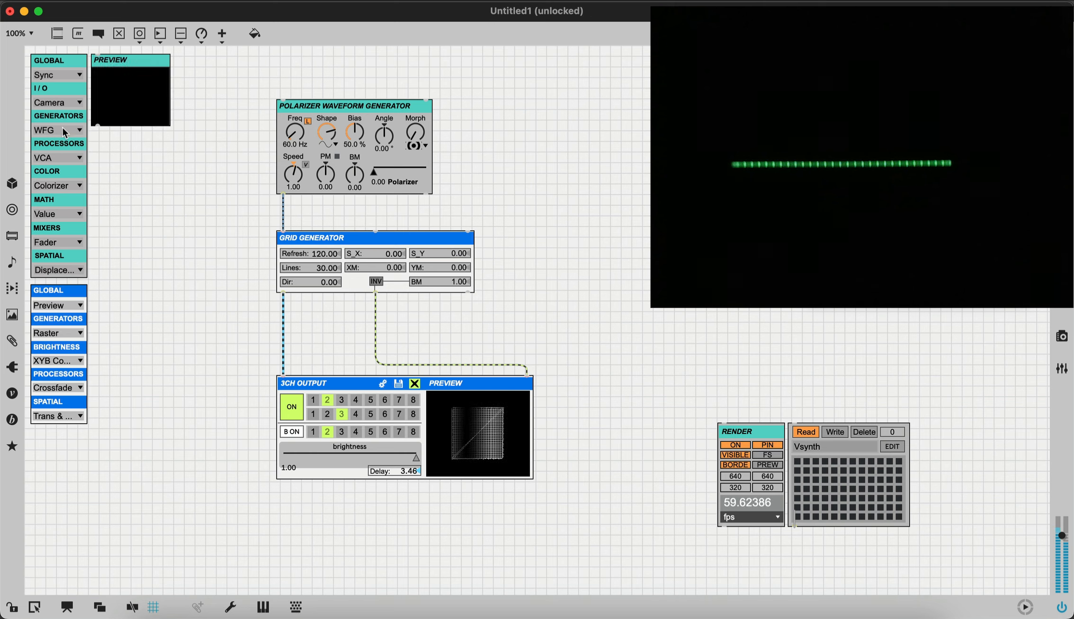
left_click_drag(144, 72, 202, 201)
left_click_drag(285, 194, 212, 243)
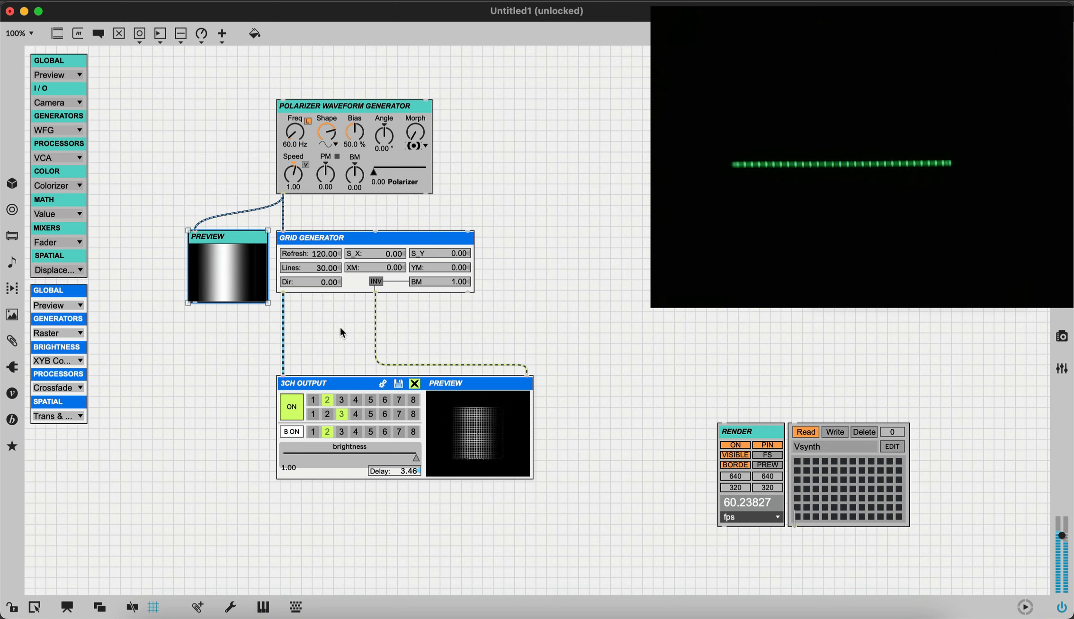
Lock the patch and route the 3CH Output to channels 3 and 4, with brightness on channel 1
key("super+e")
left_click(343, 402)
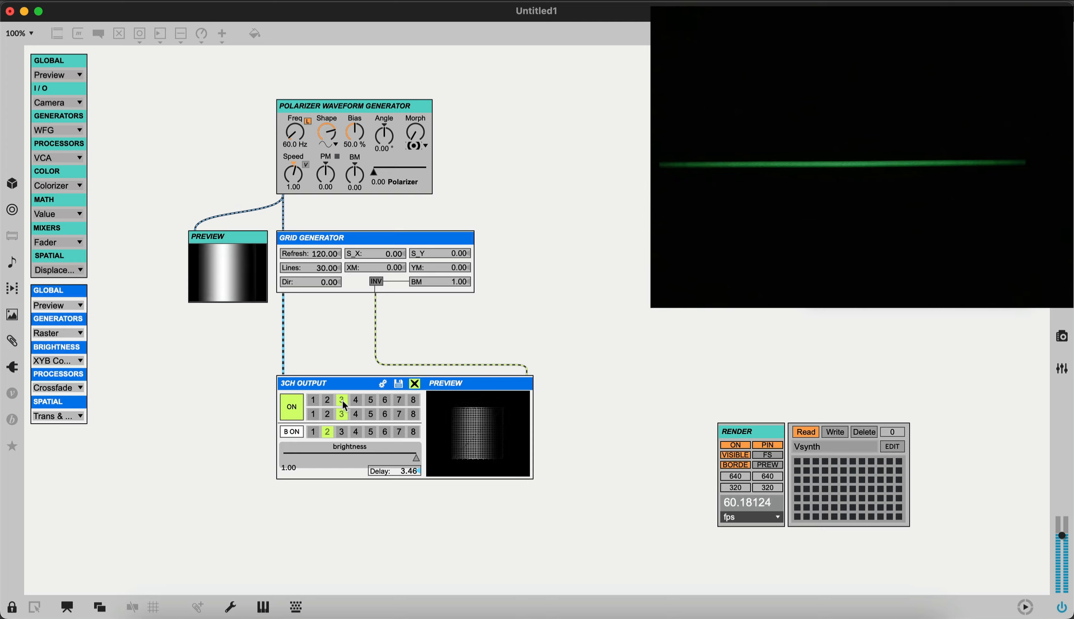
left_click(357, 416)
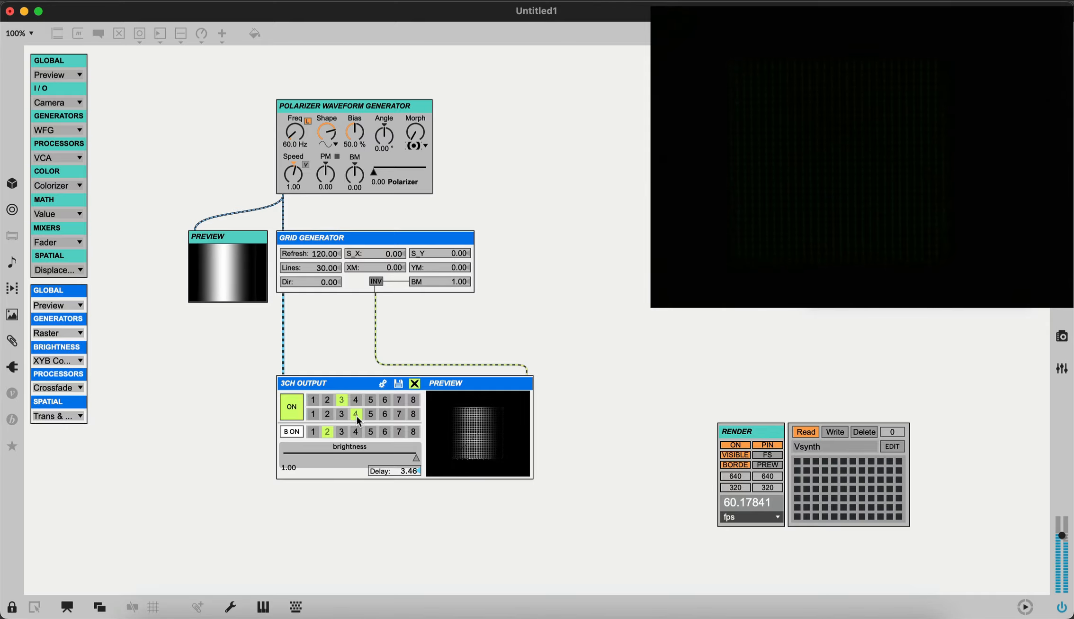
left_click(315, 435)
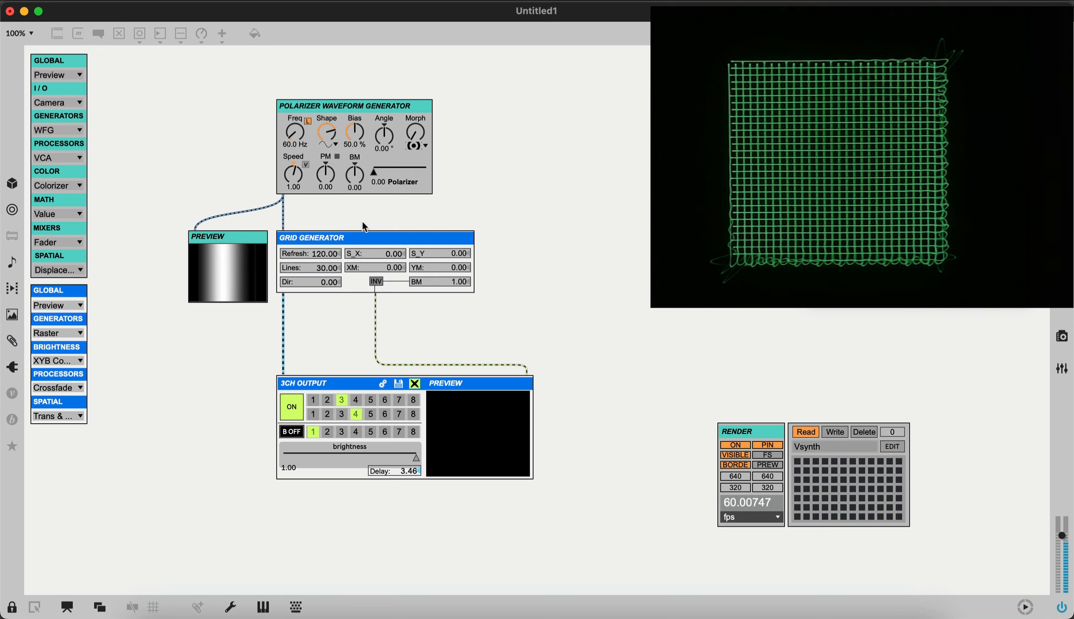
Try an XM modulation of 0.25 on the Grid Generator and reset it to 0.00
left_click_drag(398, 267, 458, 252)
double_click(459, 267)
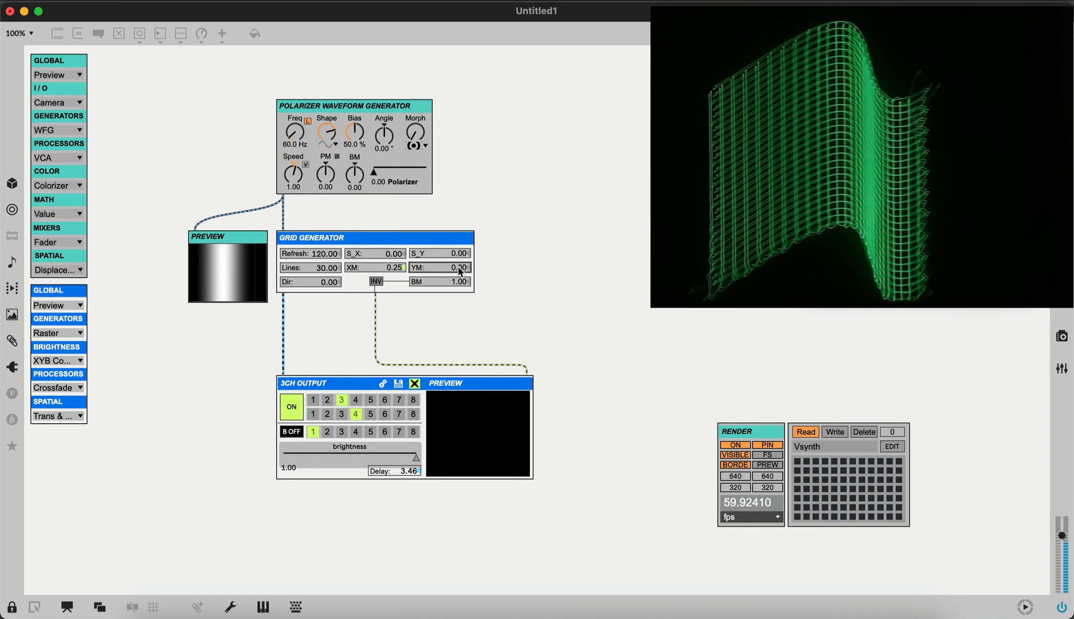
double_click(399, 265)
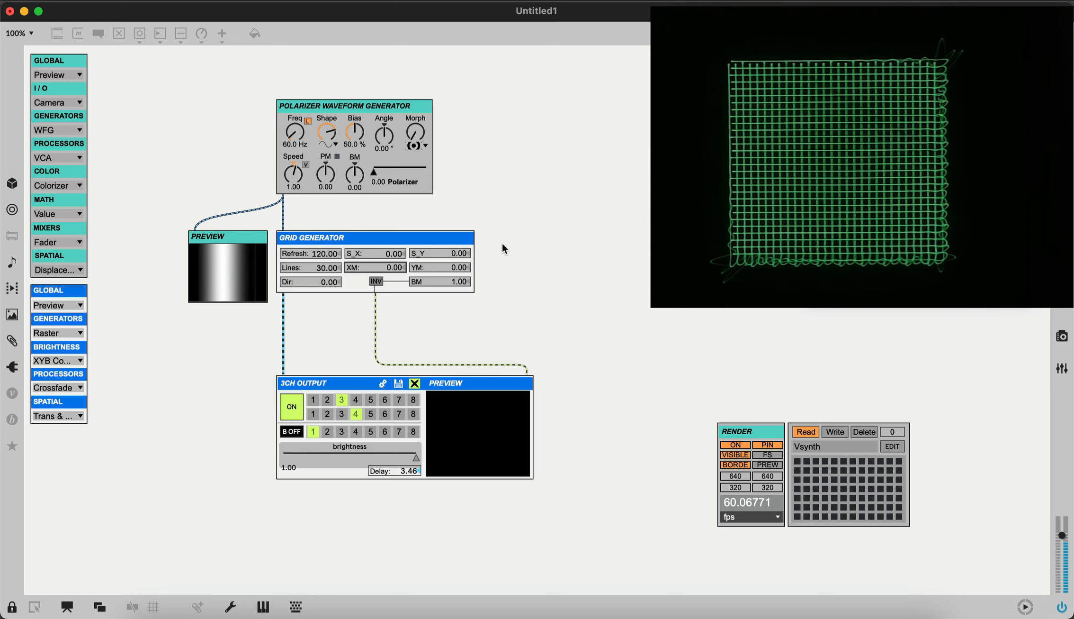
Enable the brightness output of the 3CH Output and set its delay to 18.58
left_click(292, 432)
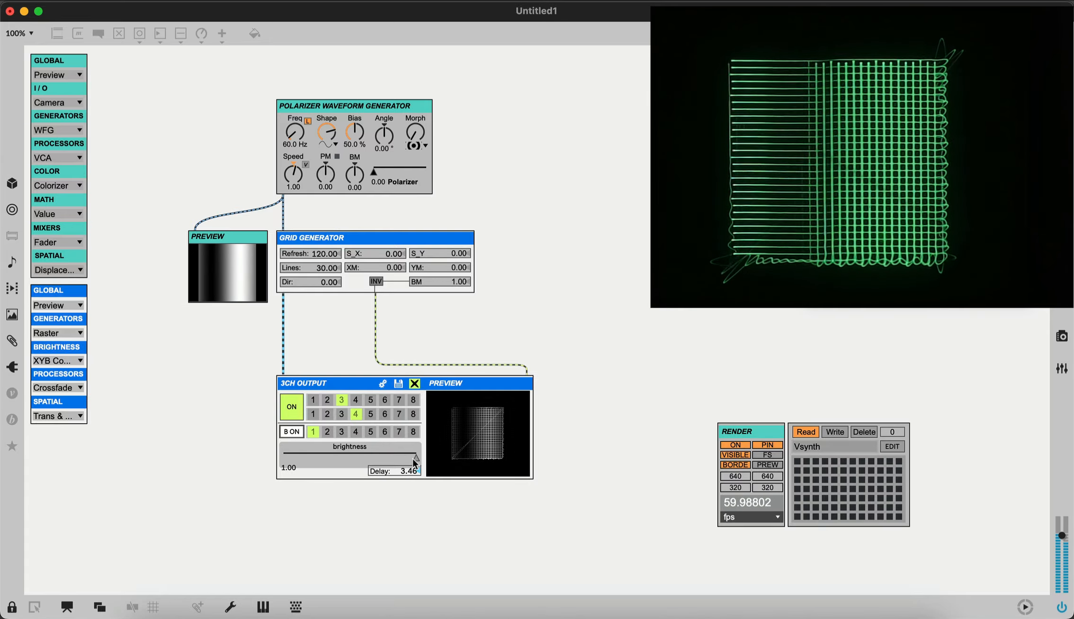
mouse_move(415, 458)
left_mouse_down()
mouse_move(283, 458)
mouse_move(416, 458)
left_mouse_up()
left_click(409, 470)
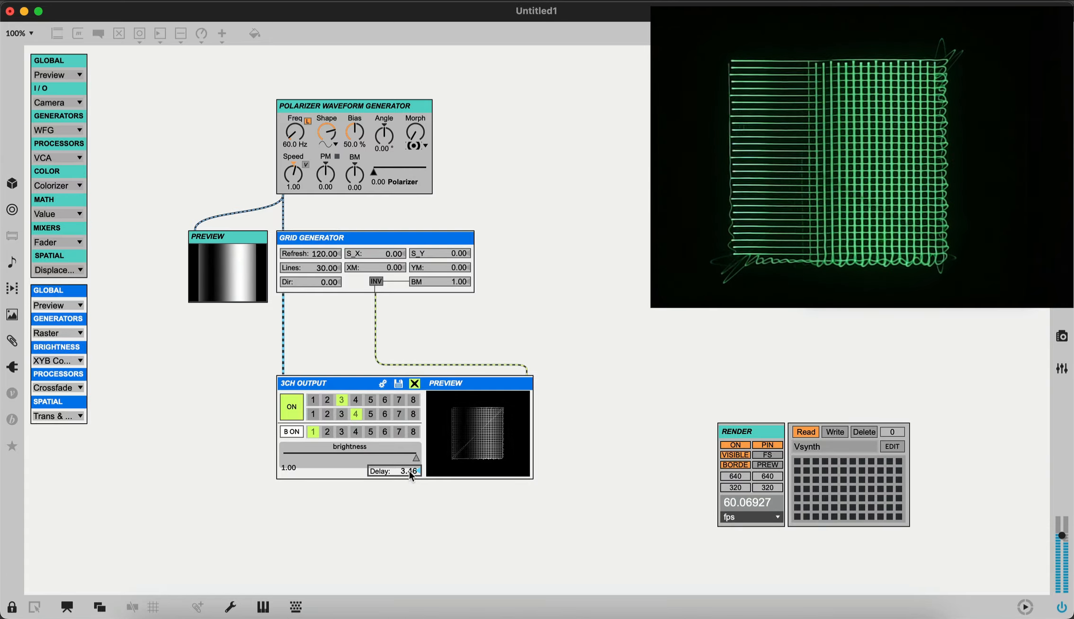
mouse_move(410, 471)
left_mouse_down()
mouse_move(410, 275)
mouse_move(410, 470)
left_mouse_up()
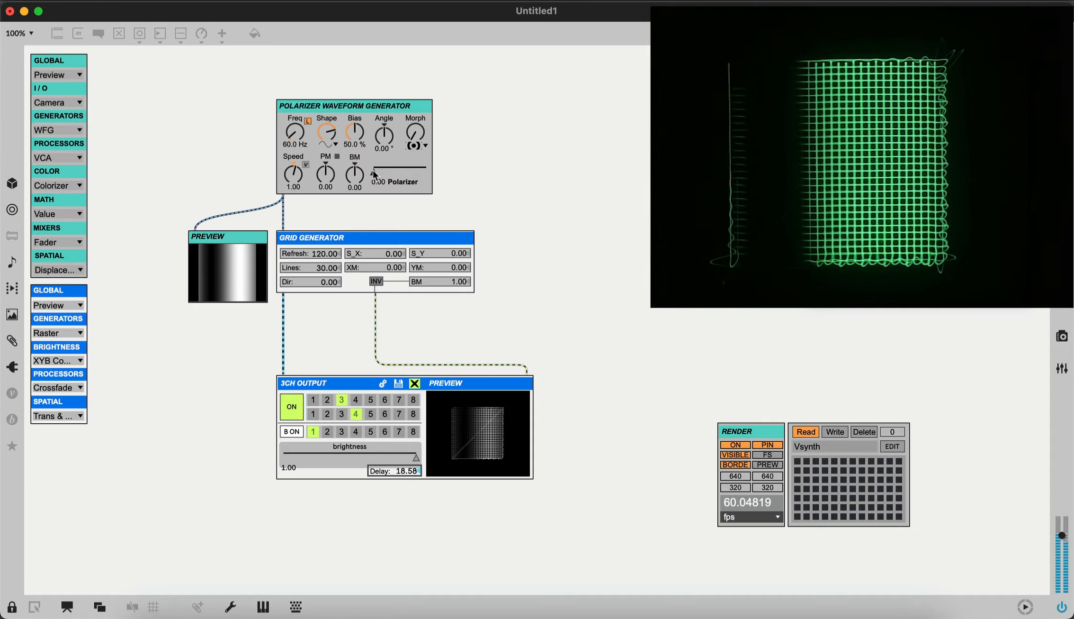
Set the Polarizer Waveform Generator's polarizer amount to 1.00 and its speed to 0.00
left_click_drag(373, 171, 426, 171)
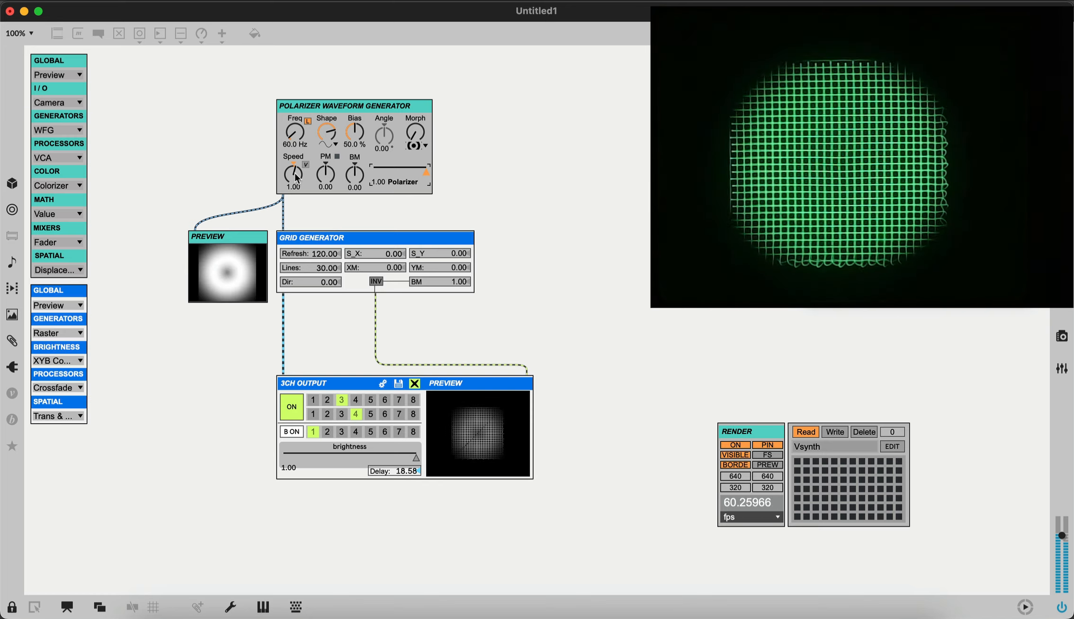
left_click_drag(297, 178, 298, 180)
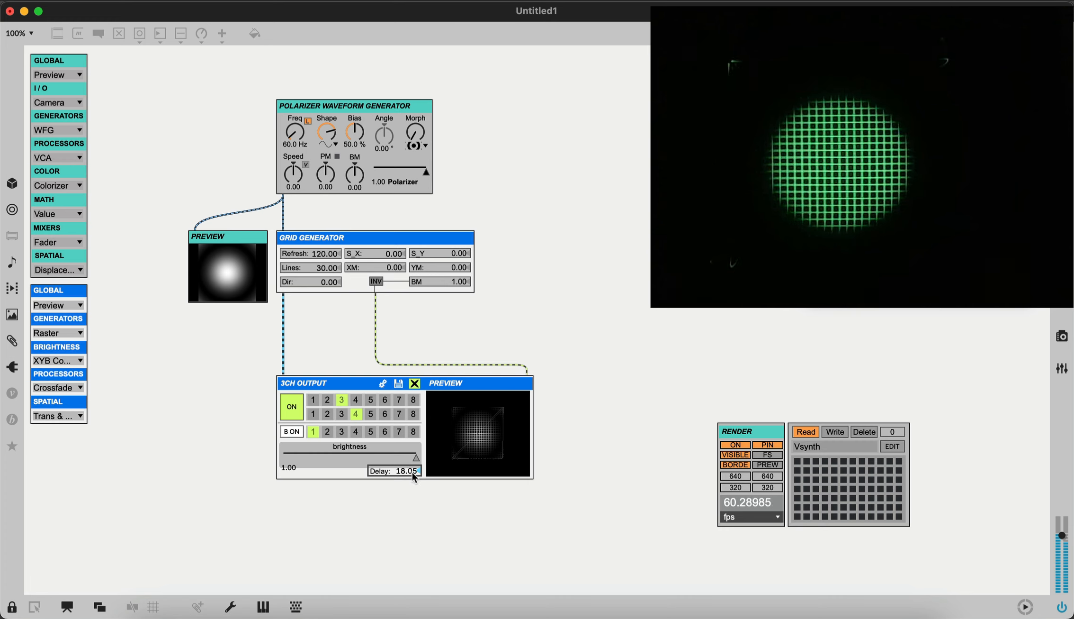
Unlock the patch, enlarge the Preview module and place it beside the Grid Generator
key("super+e")
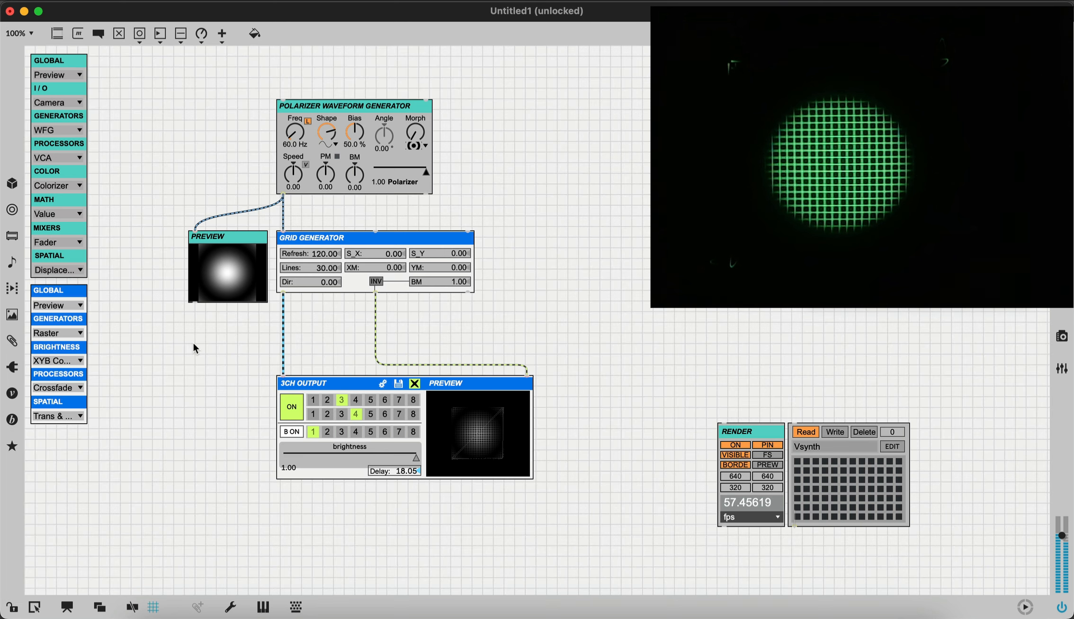
left_click_drag(212, 278, 157, 210)
left_click_drag(214, 235, 516, 552)
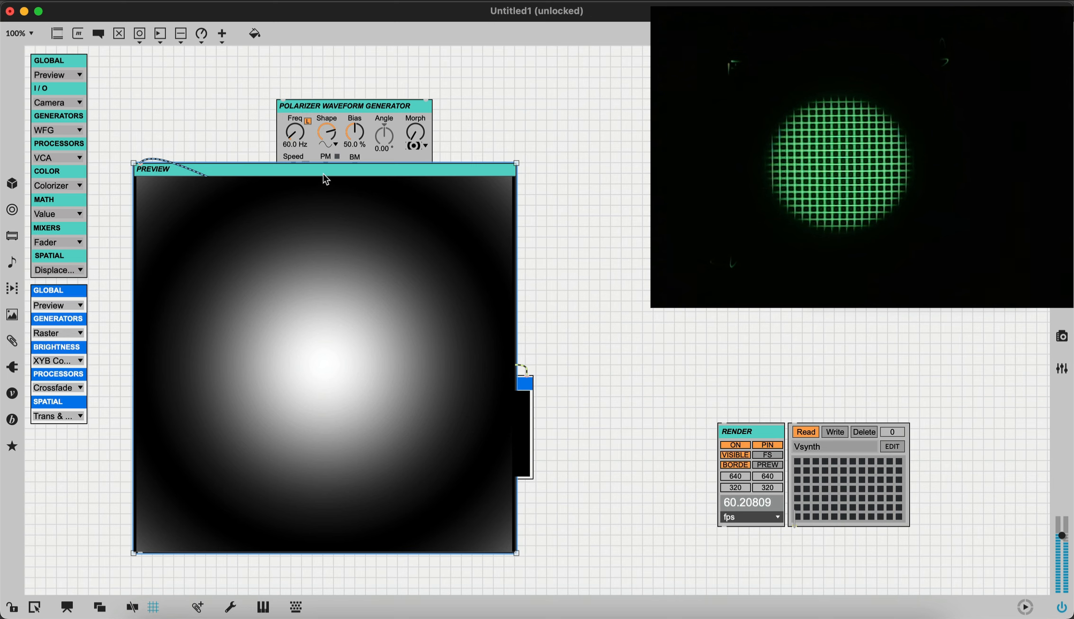
left_click_drag(326, 179, 494, 143)
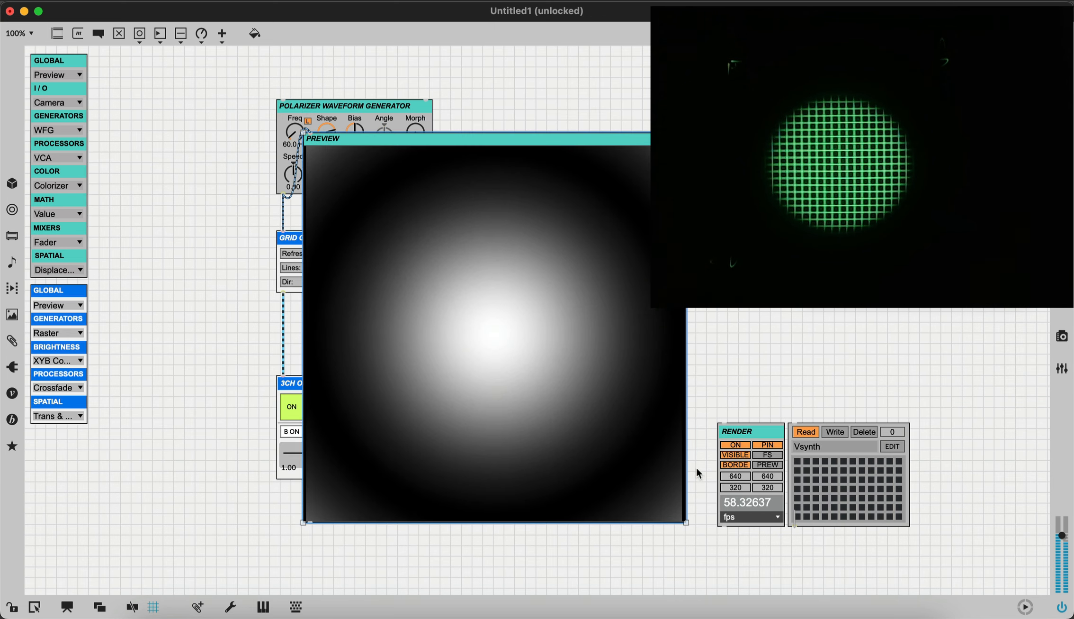
left_click_drag(677, 518, 439, 282)
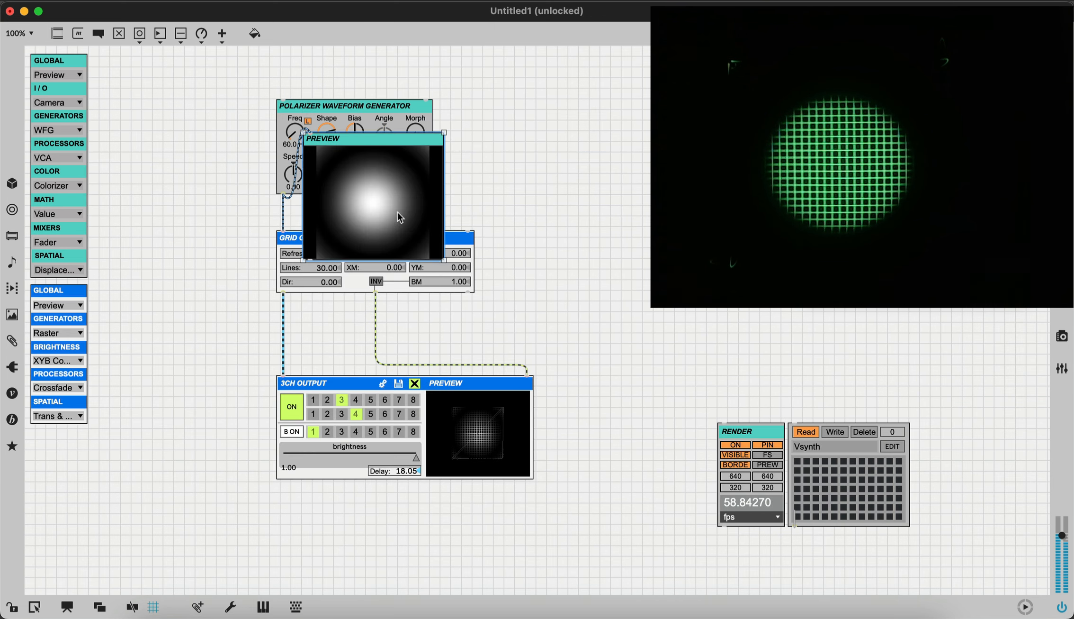
left_click_drag(398, 211, 224, 299)
left_click(489, 189)
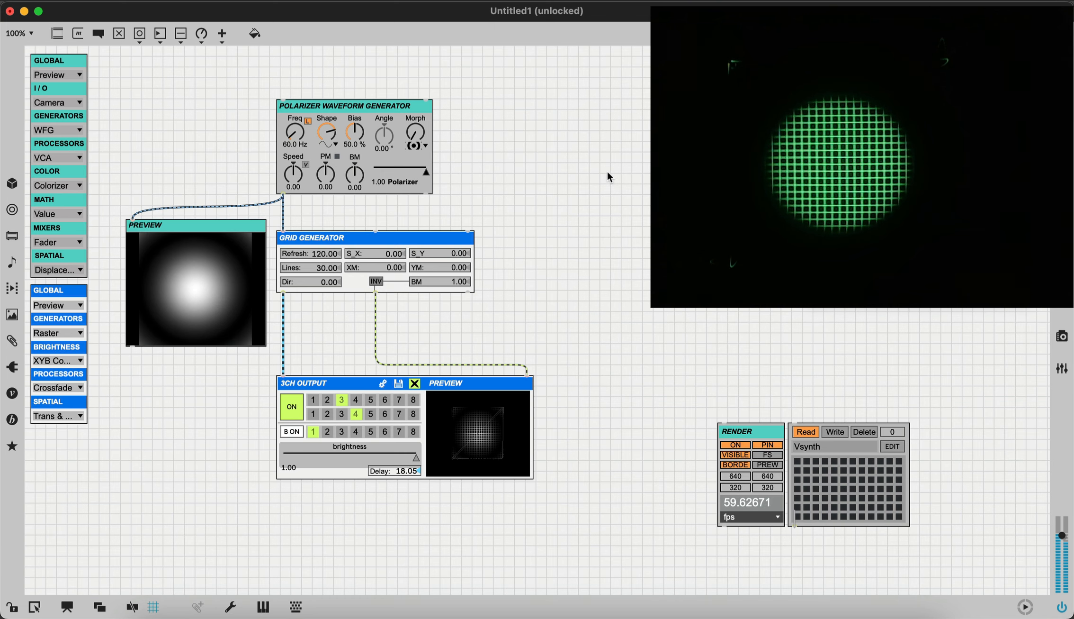
Lock the patch and fine-tune the 3CH Output's delay to 18.00
key("super+e")
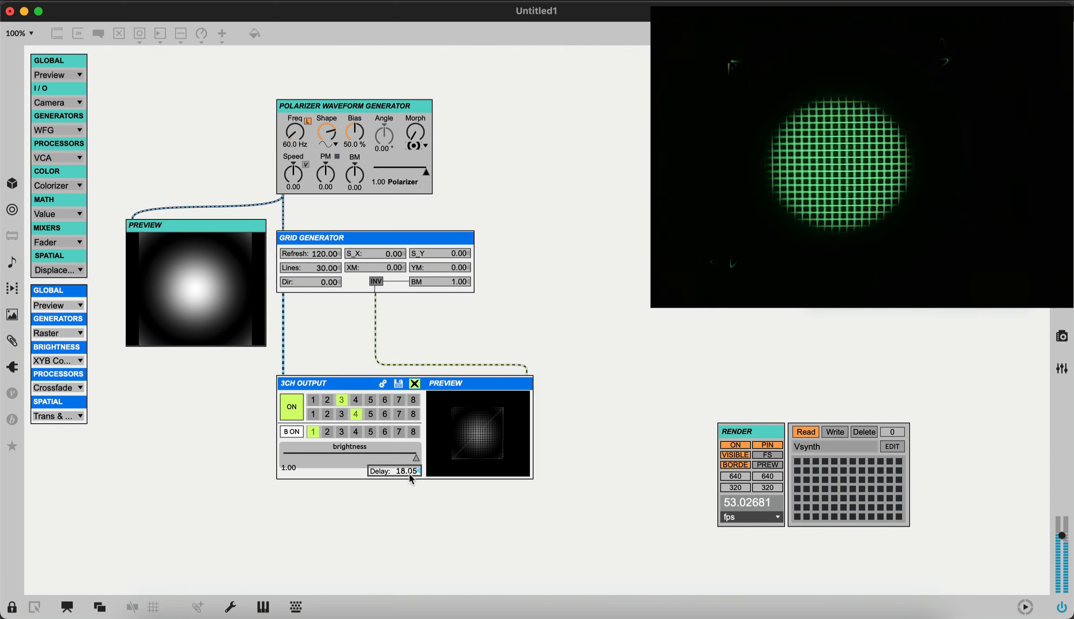
left_click_drag(410, 474, 410, 476)
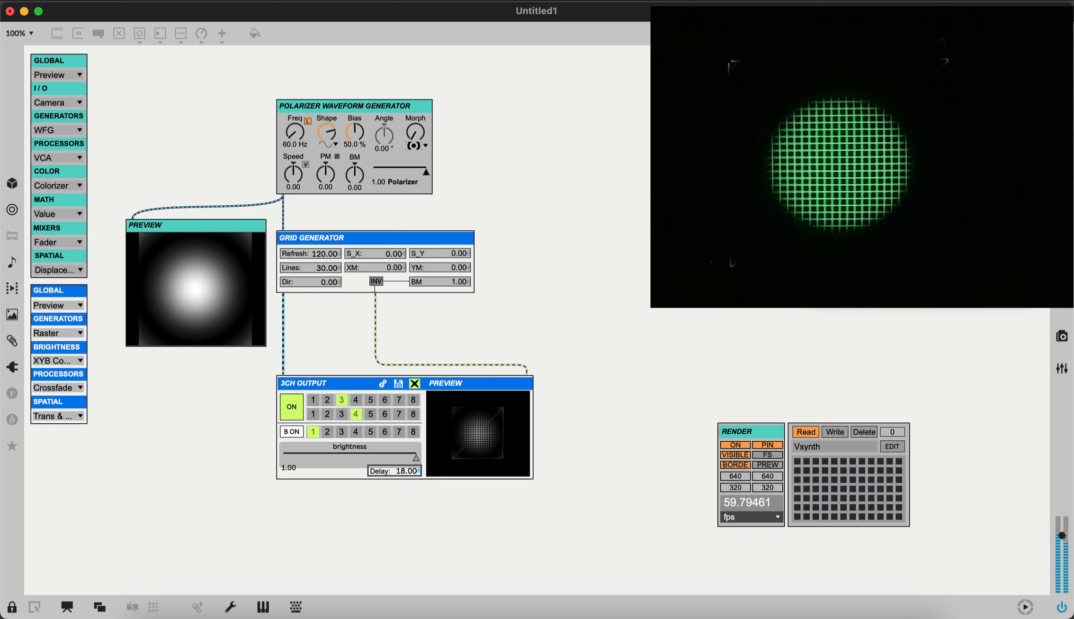
Set the waveform generator's speed to 1.10 and its frequency to 333 Hz
left_click_drag(294, 174, 293, 172)
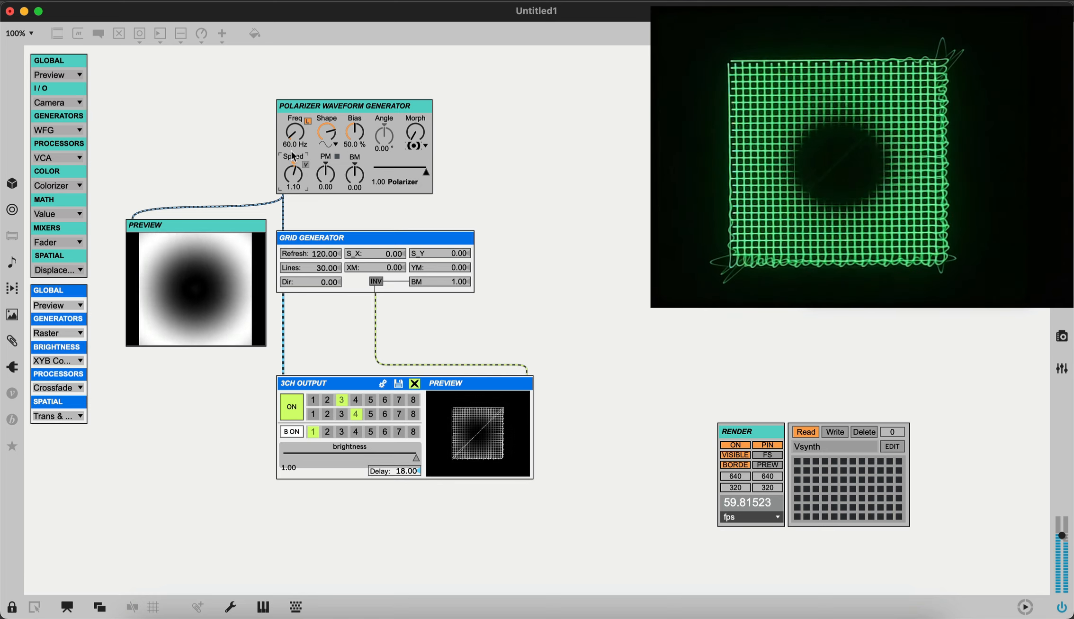
left_click_drag(295, 134, 294, 108)
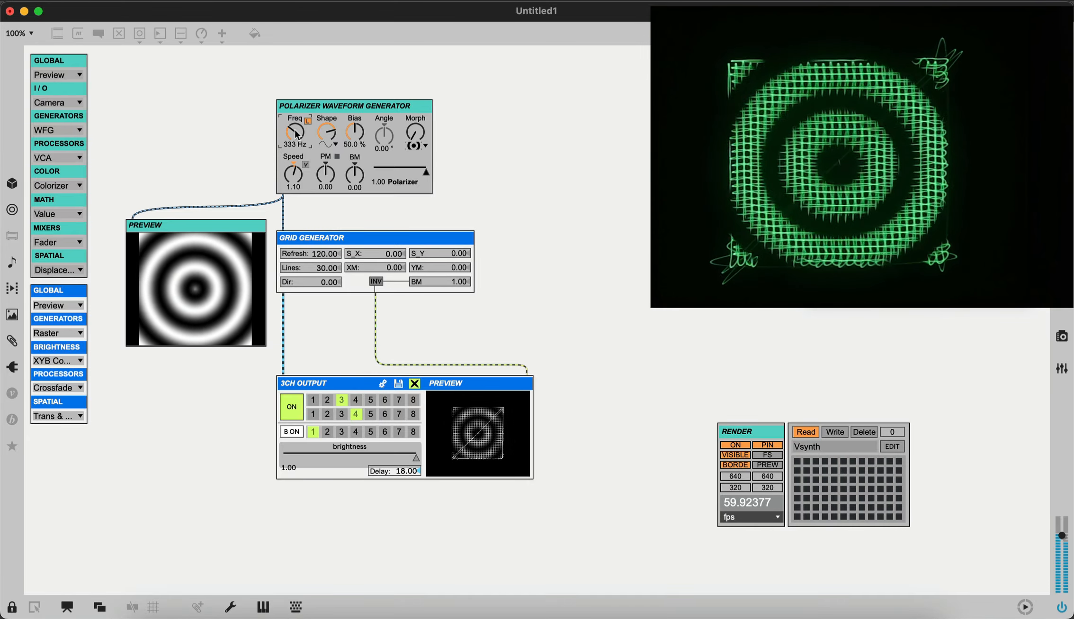
left_click(295, 185)
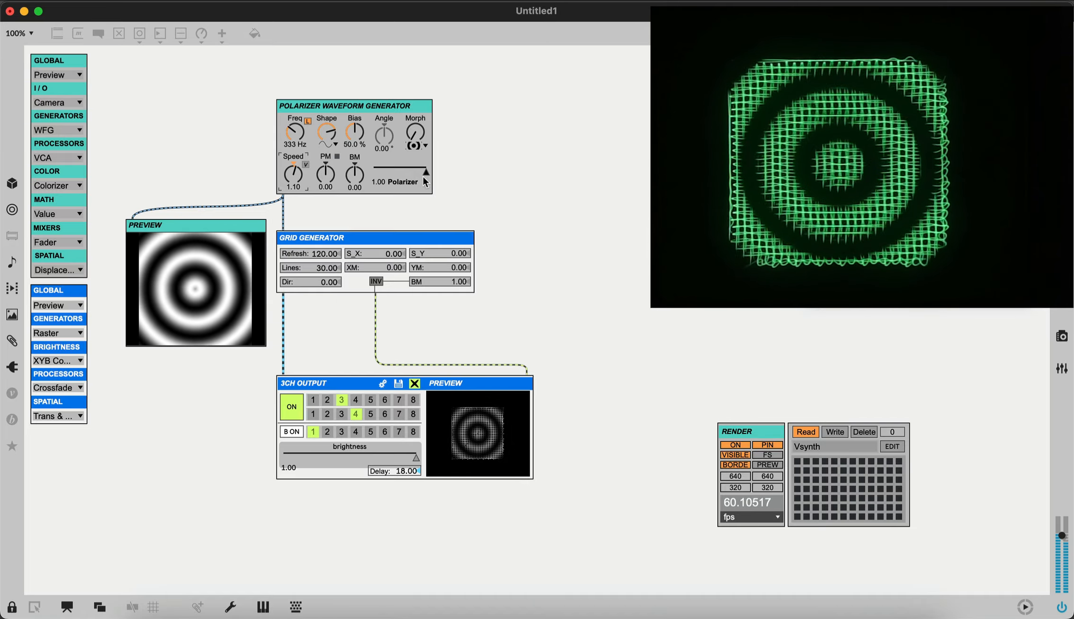
Set the waveform generator's polarizer amount to 0.50 and reset its frequency to 60 Hz
left_click_drag(424, 172, 400, 173)
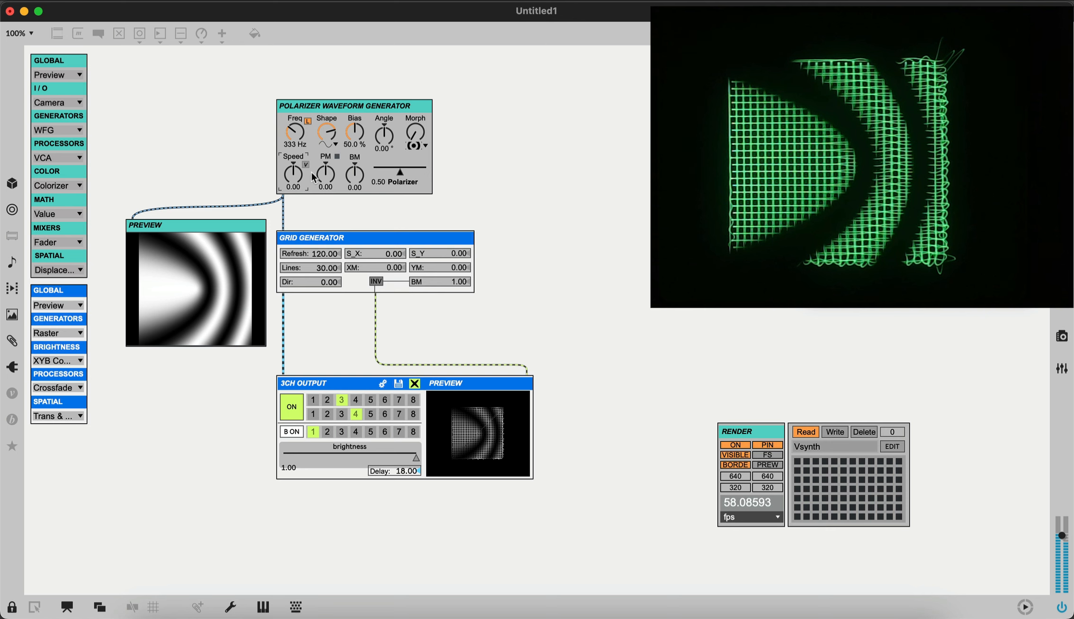
double_click(291, 129)
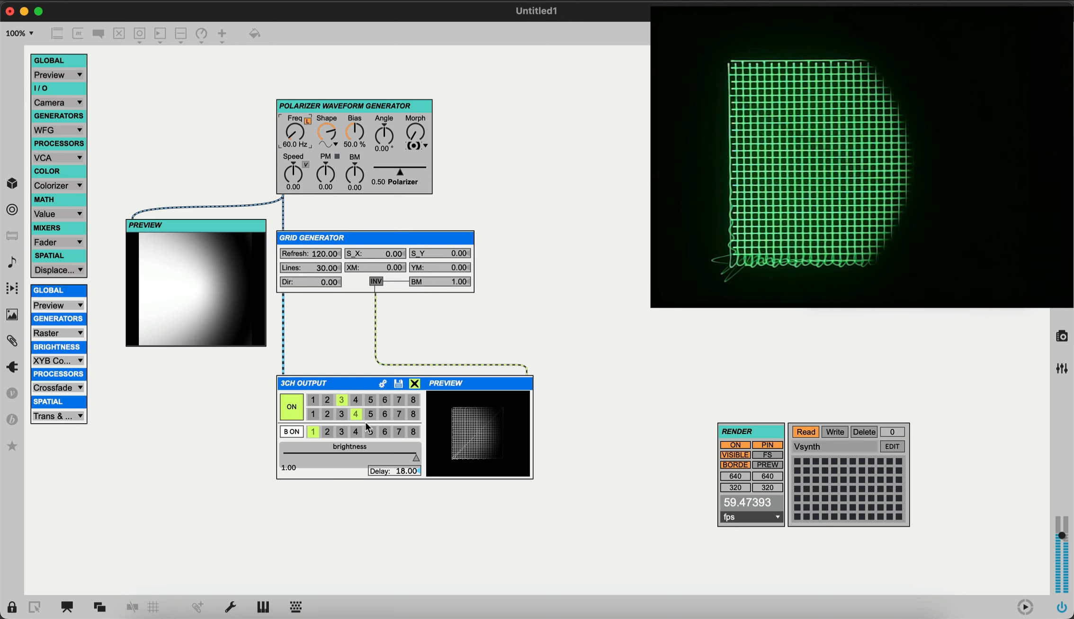
Save the 3CH Output settings, then unlock the patch and delete that module with its preview
left_click(398, 385)
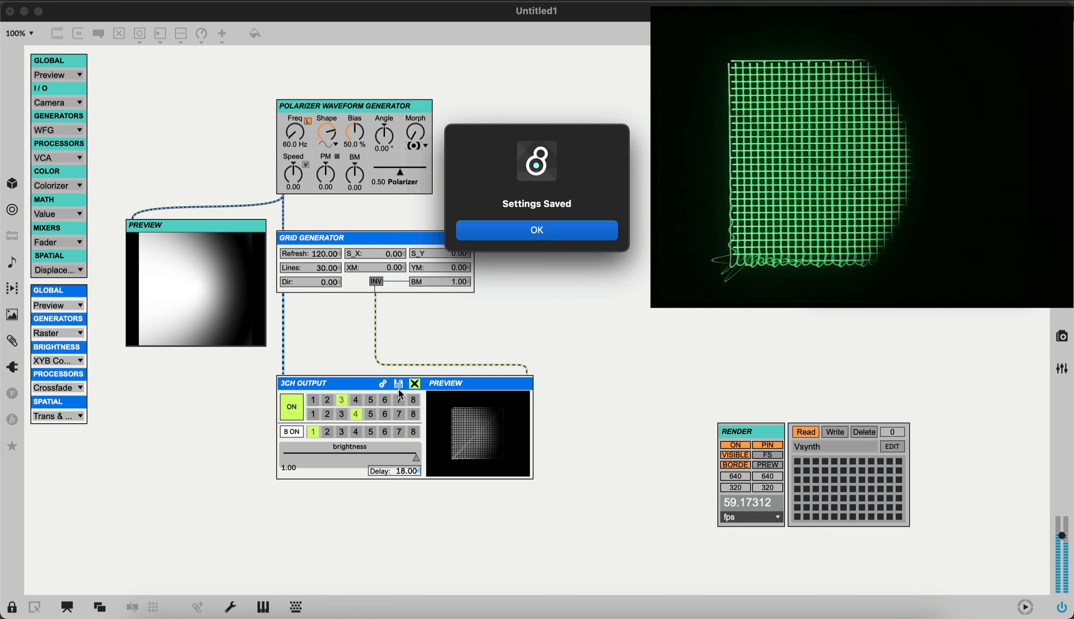
left_click(571, 222)
key("super+e")
left_click(432, 411)
key("BackSpace")
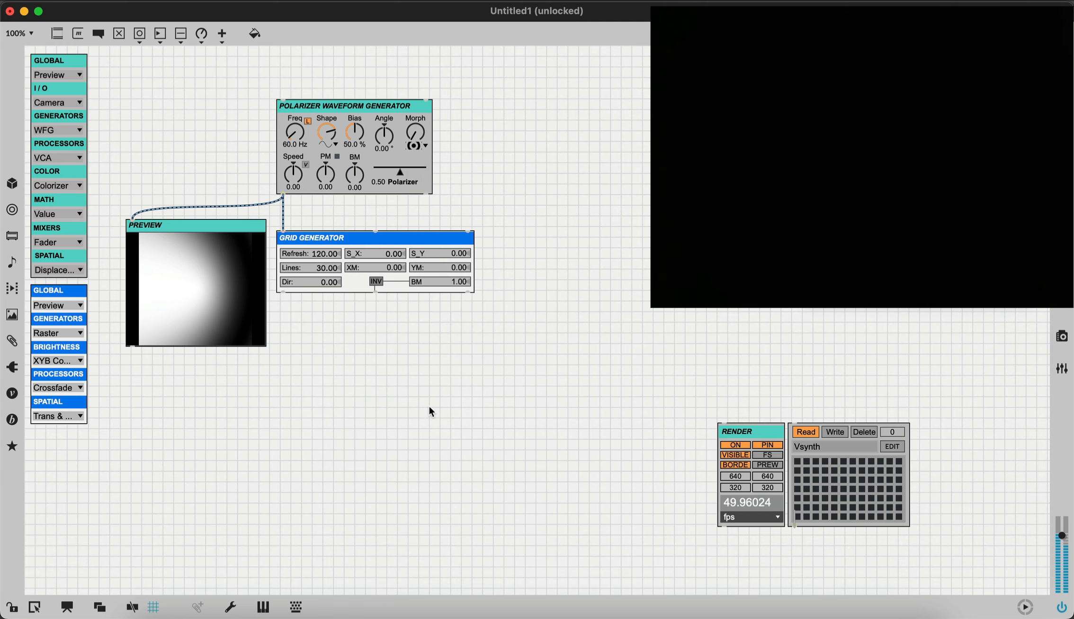
Add a new 3CH Out module below the Grid Generator and connect the generator's position and brightness outputs to it
left_click(60, 306)
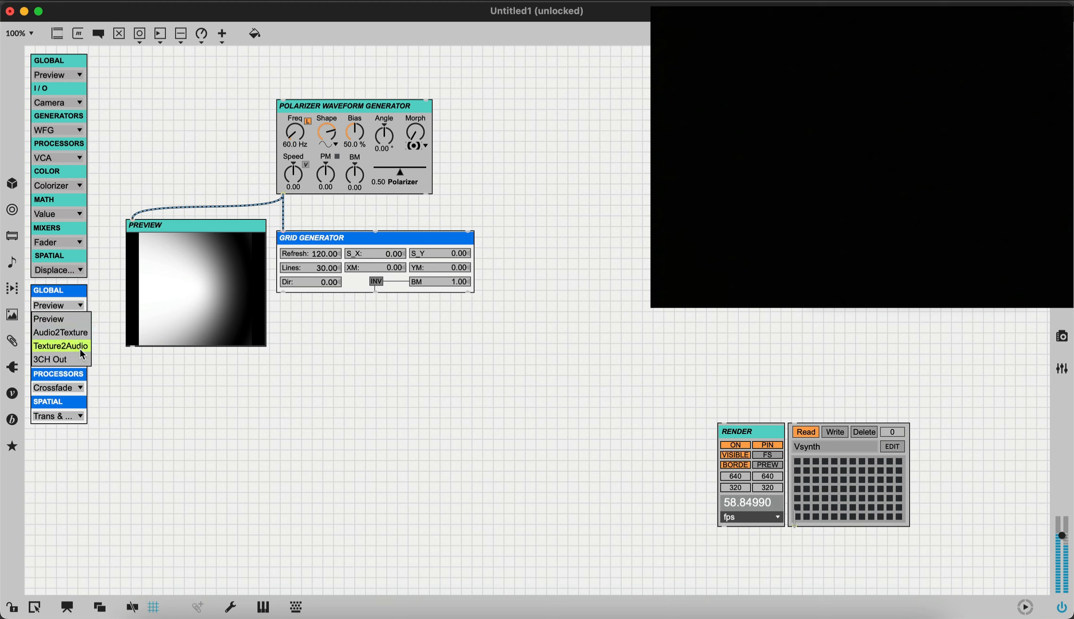
left_click(49, 359)
left_click_drag(114, 323, 384, 446)
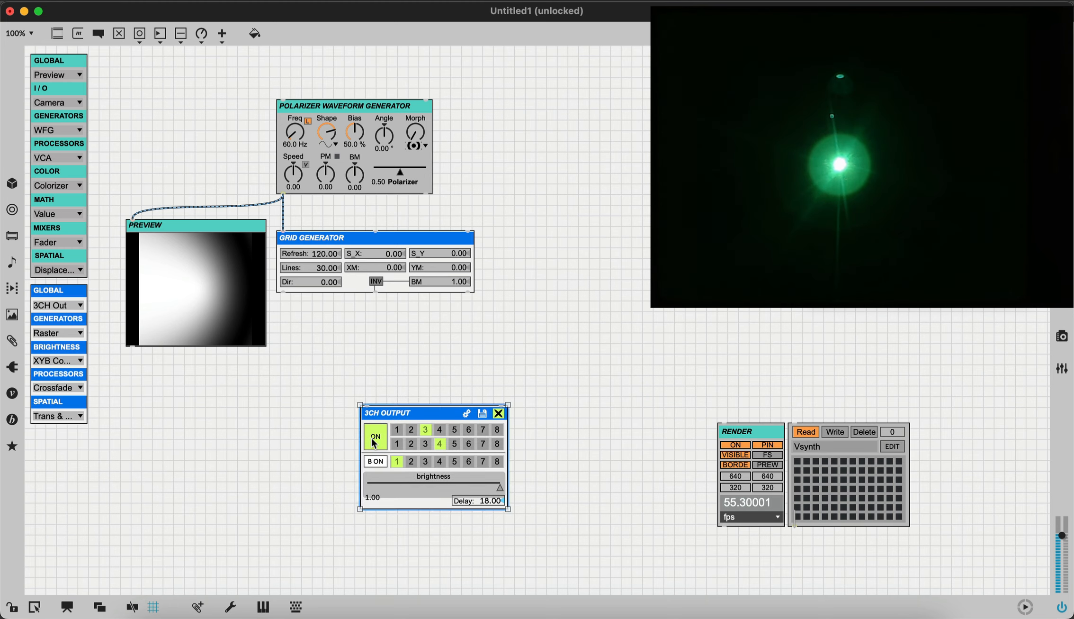
left_click_drag(284, 293, 367, 404)
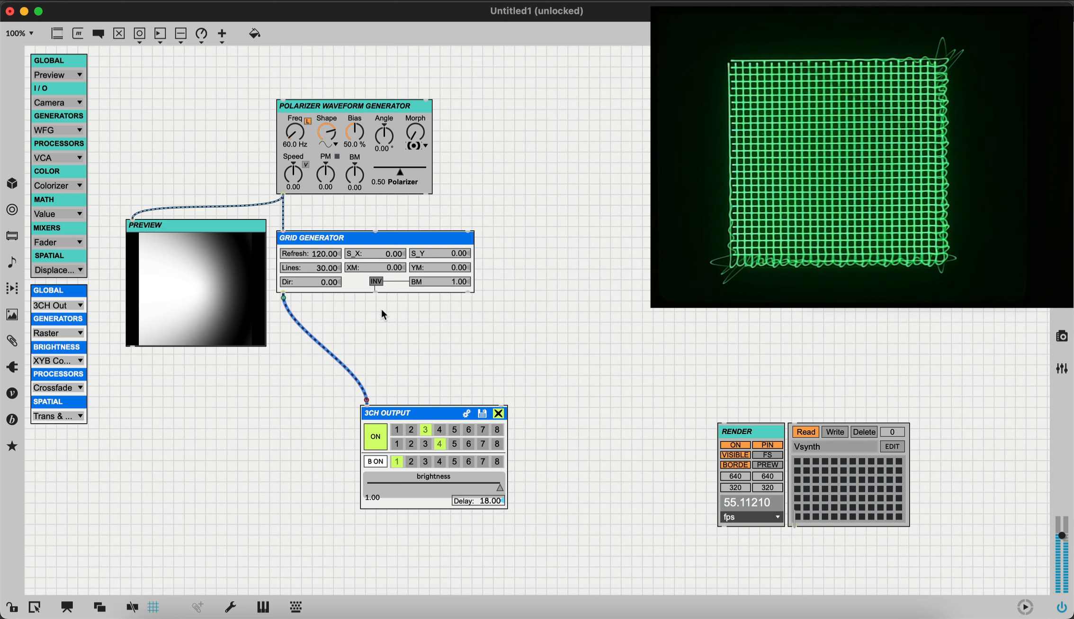
left_click_drag(377, 295, 394, 409)
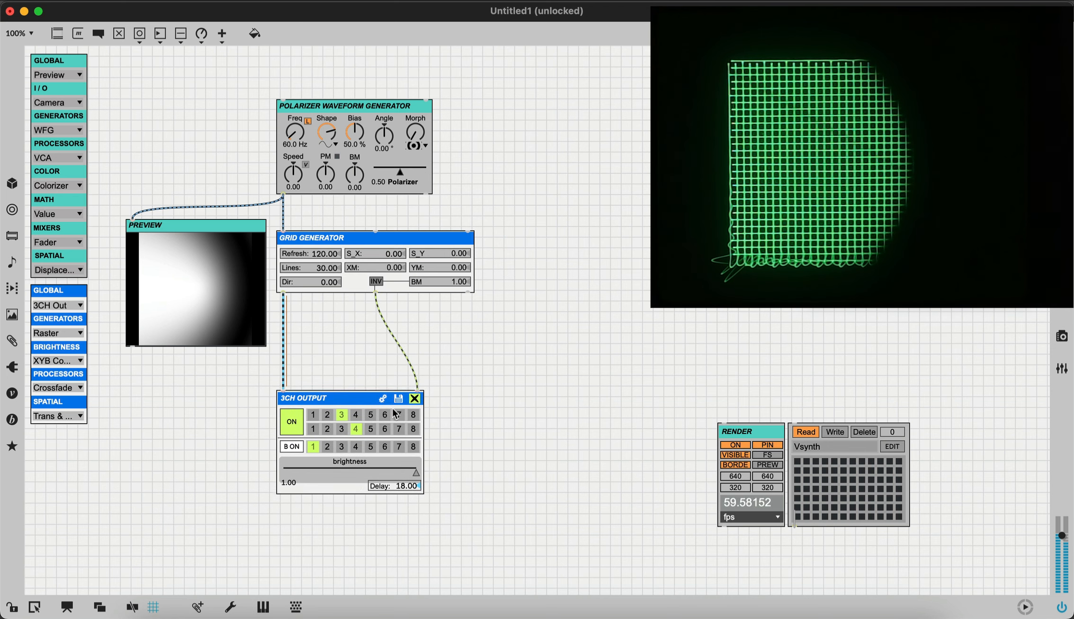
Lock the patch and adjust the Polarizer Waveform Generator's frequency
key("super+e")
left_click_drag(300, 143, 298, 139)
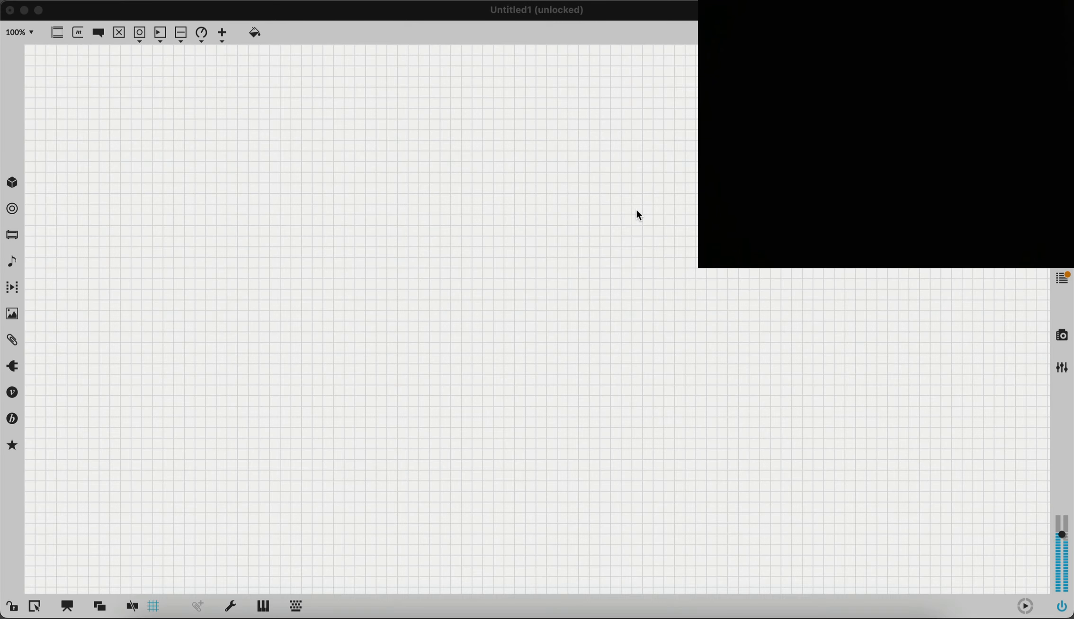
Paste the Vsynth module menu vs_menu.maxpat into the empty patch
right_click(376, 181)
mouse_move(425, 322)
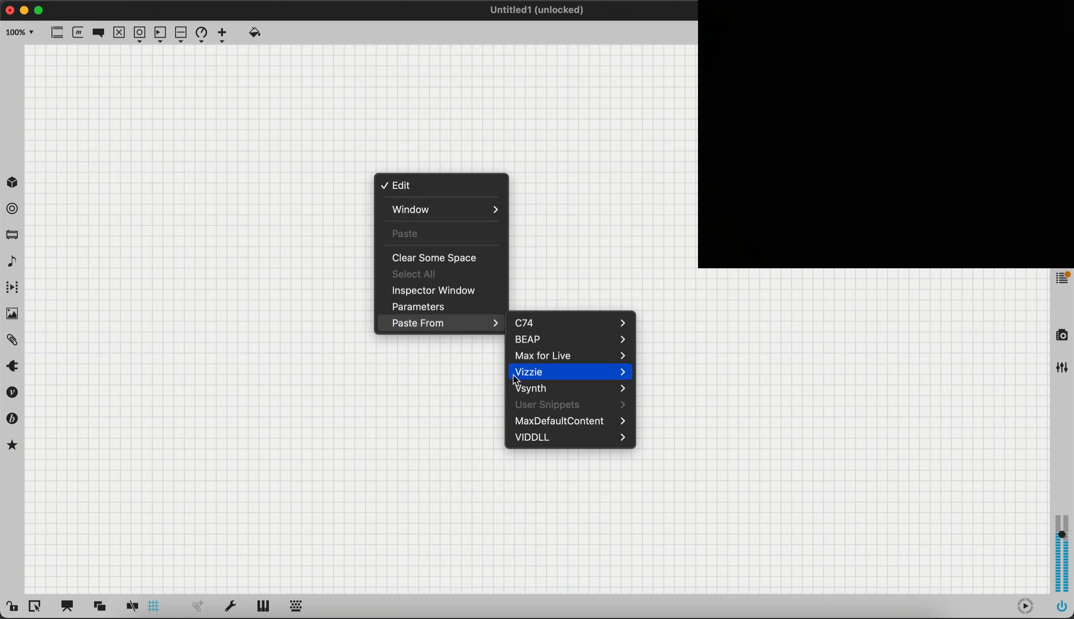
mouse_move(540, 393)
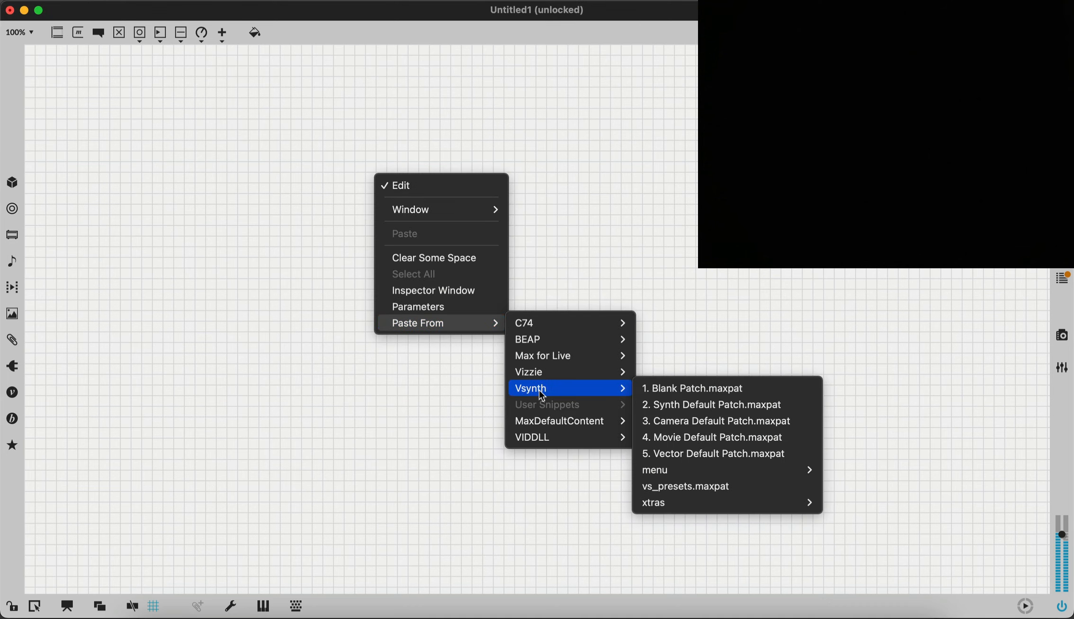
mouse_move(691, 472)
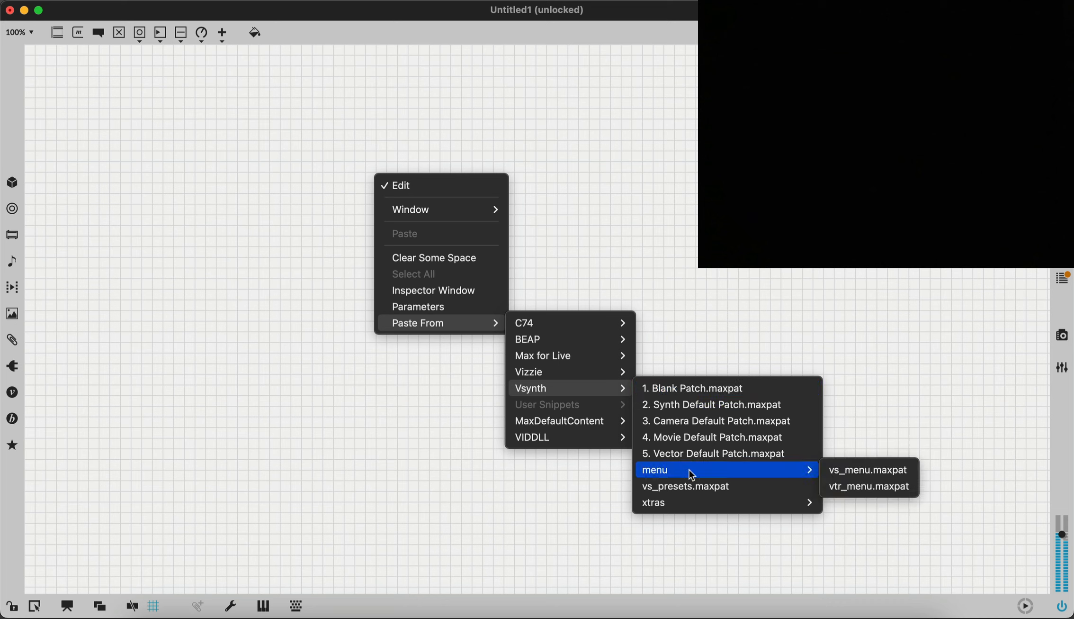
left_click(845, 469)
Paste the vector module menu vtr_menu.maxpat into the patch and stack both module menus along the patch's left edge
right_click(546, 275)
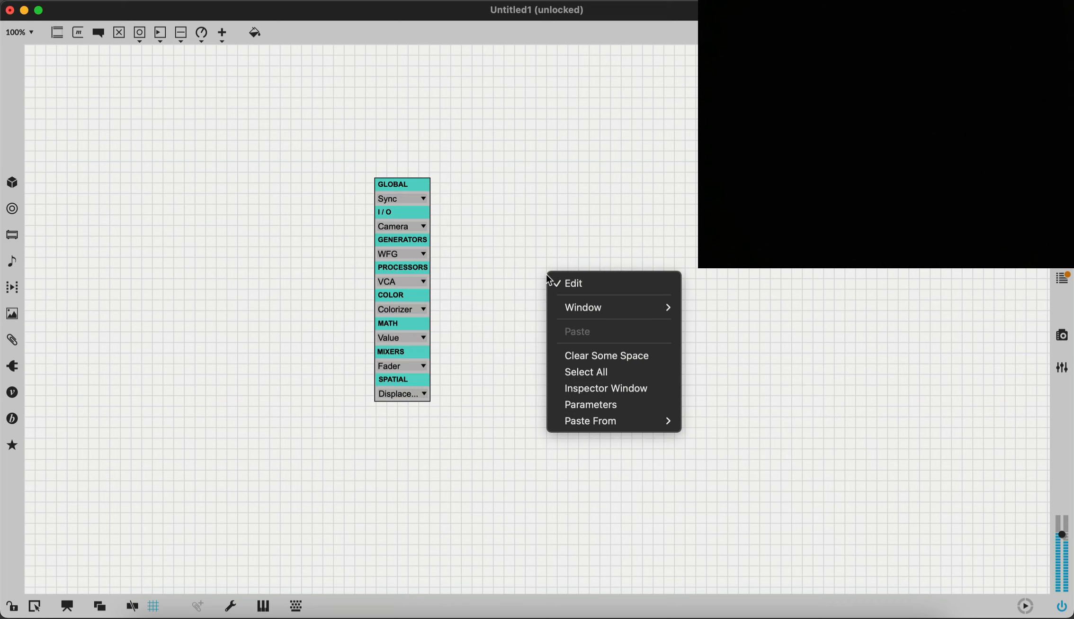
mouse_move(636, 421)
mouse_move(726, 486)
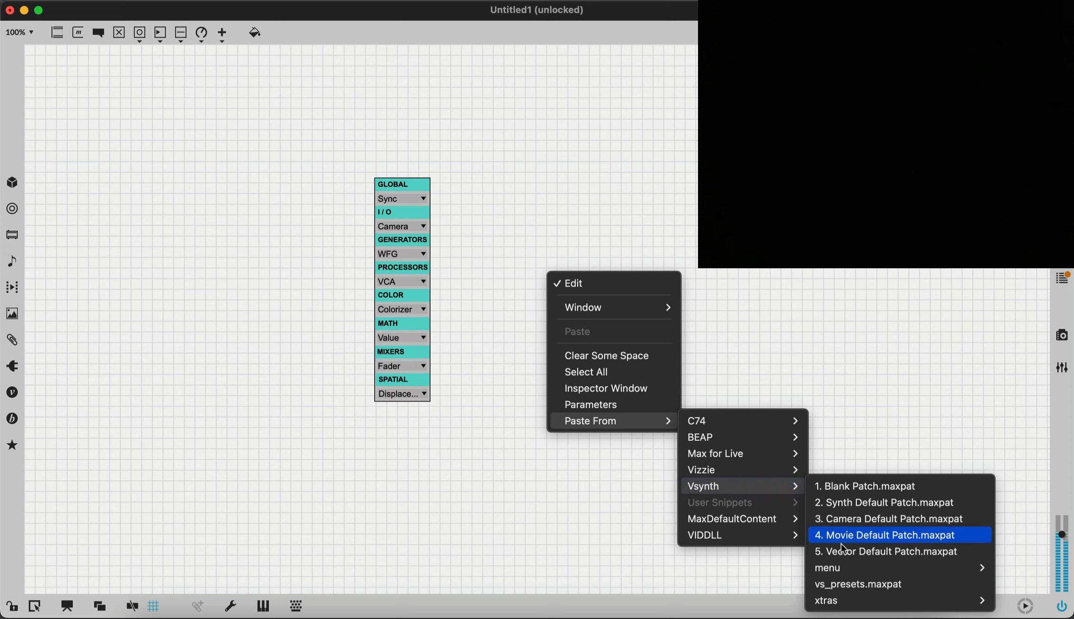
mouse_move(853, 566)
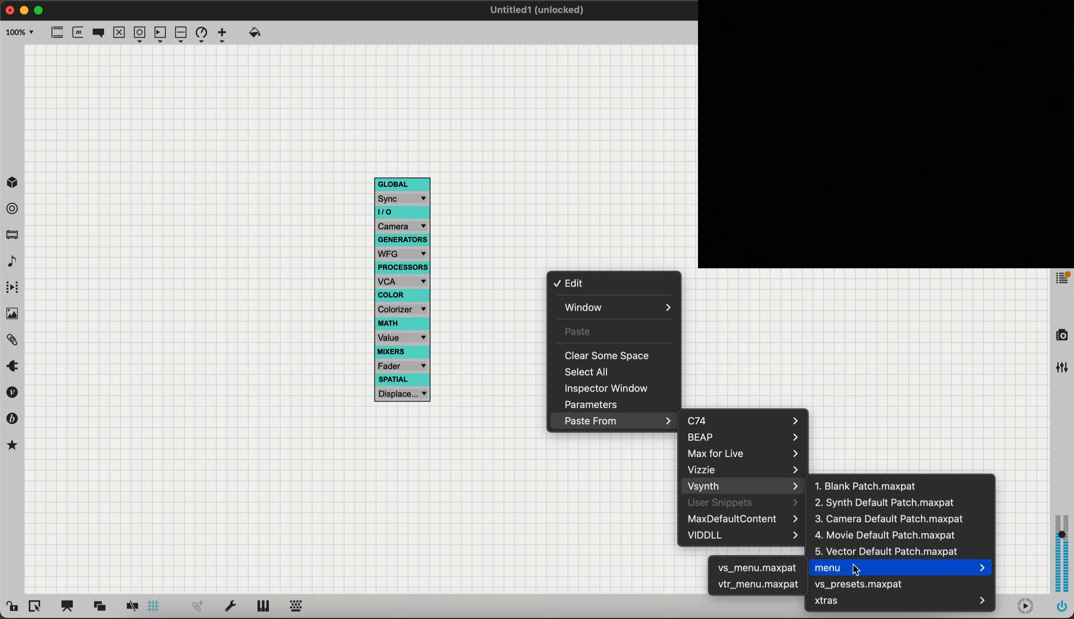
left_click(785, 587)
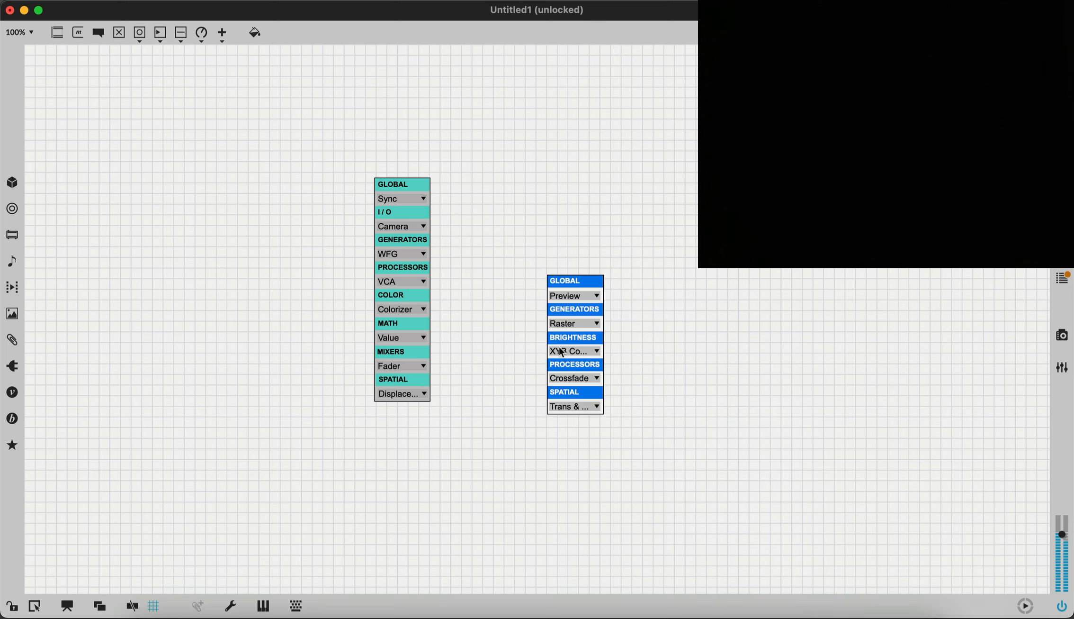
left_click_drag(593, 337, 55, 181)
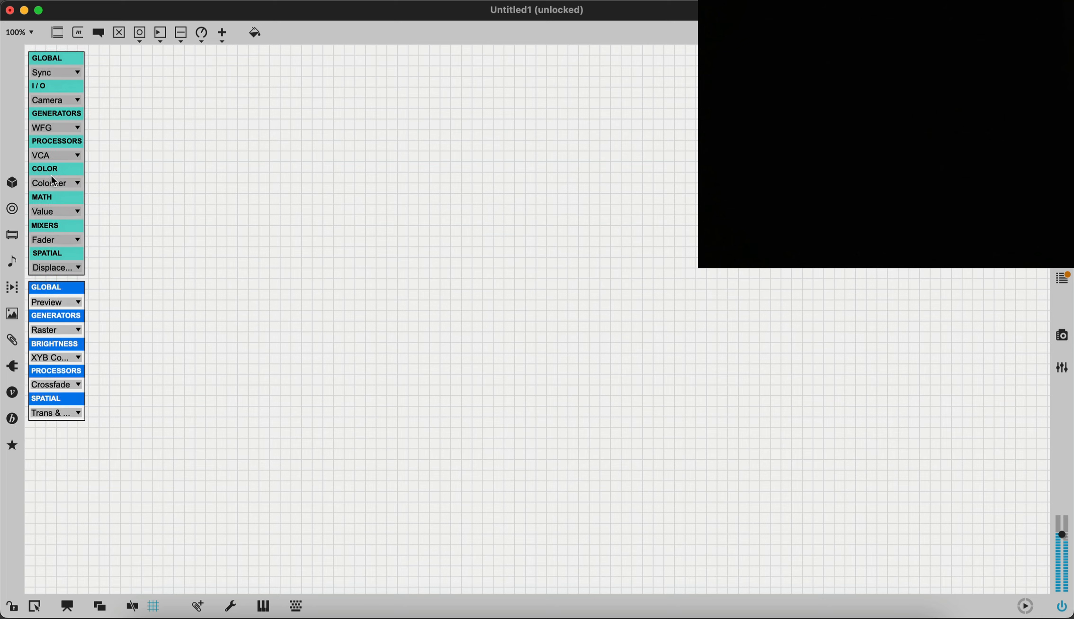
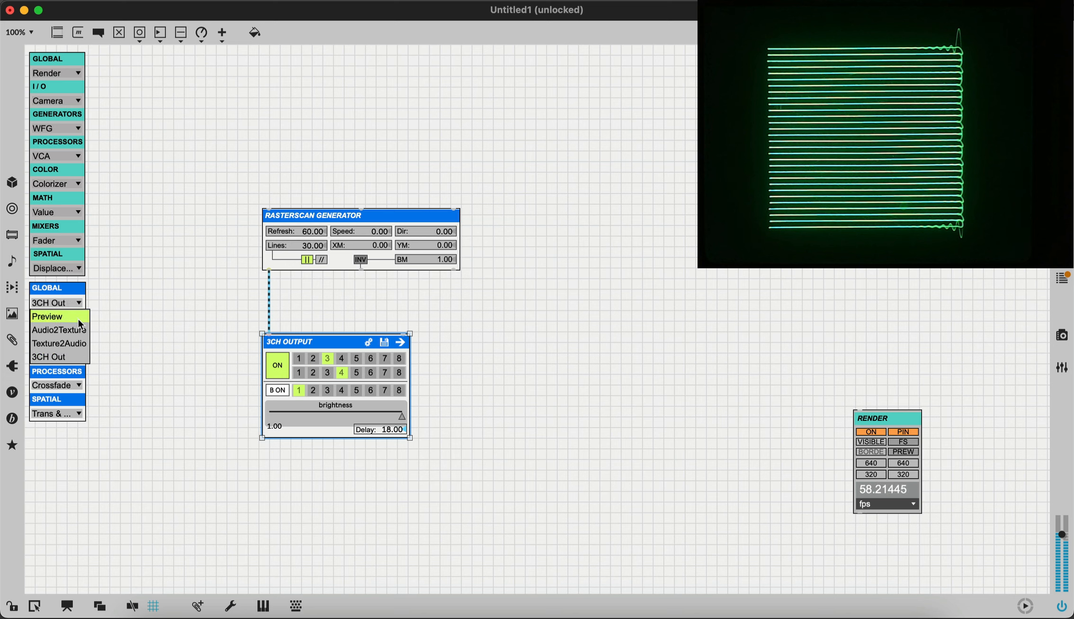
Add a vector Preview module beside the Rasterscan Generator, move the 3CH Output lower, and connect the generator's XY output to the preview
left_click(78, 317)
left_click(222, 321)
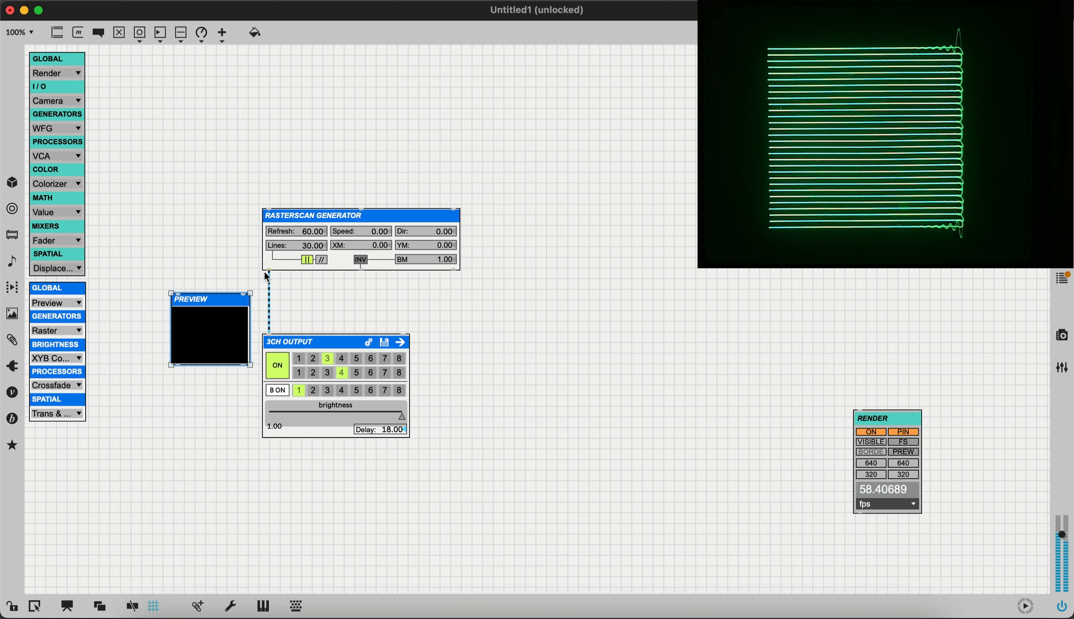
left_click_drag(328, 337, 327, 381)
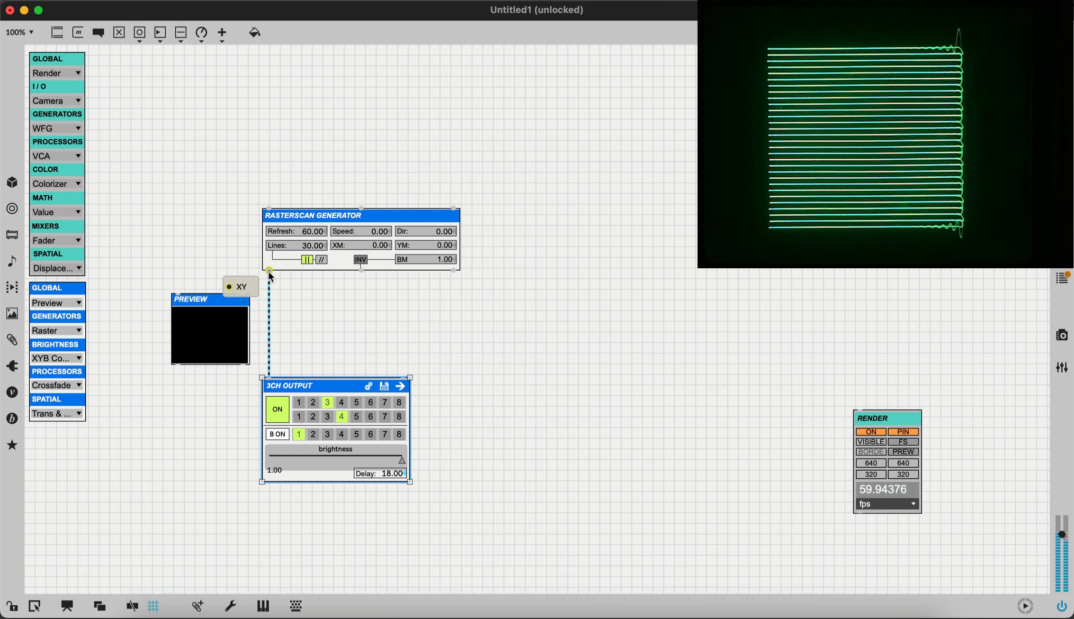
left_click_drag(269, 271, 204, 319)
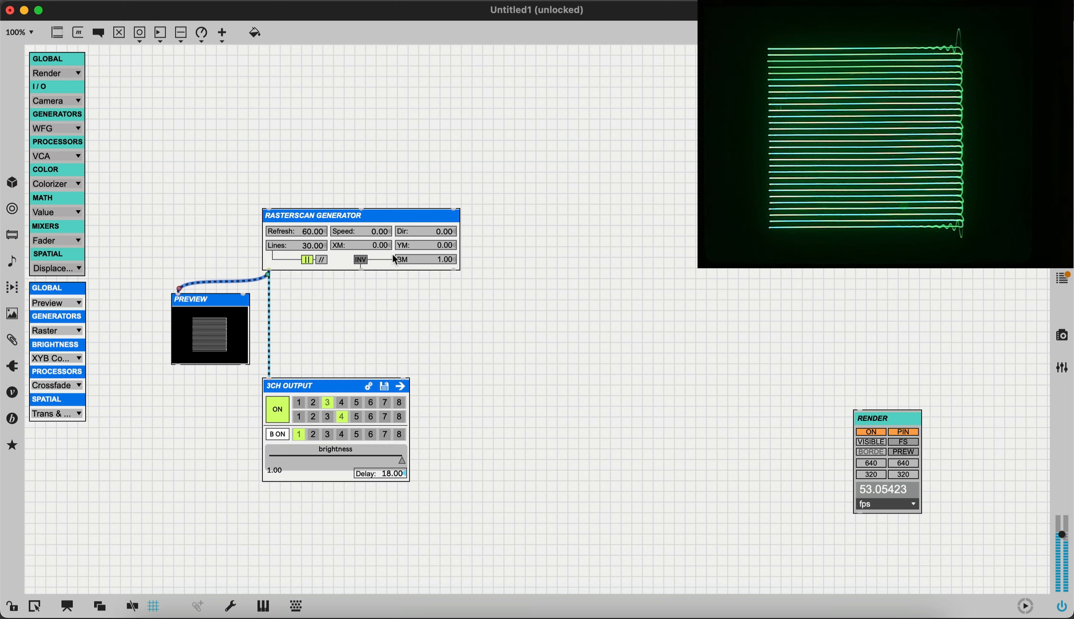
Look over the Rasterscan Generator's help patch and close it
left_click(410, 226, "alt")
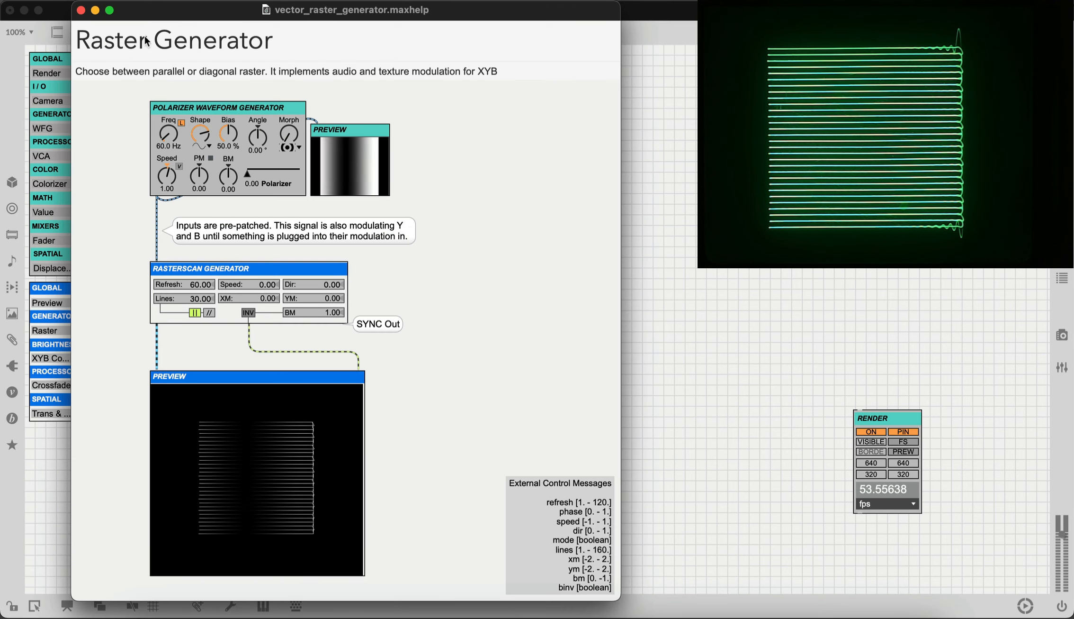
left_click(81, 11)
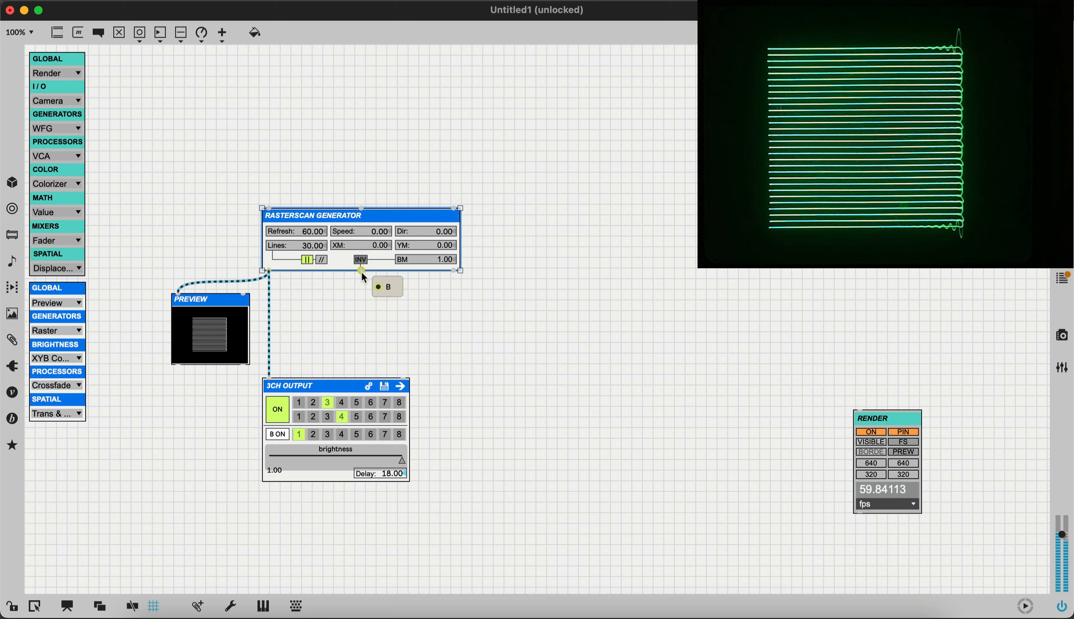
Connect the Rasterscan Generator's brightness output to the 3CH Output and the Preview, and enlarge the Preview below the generator
left_click_drag(362, 272, 409, 389)
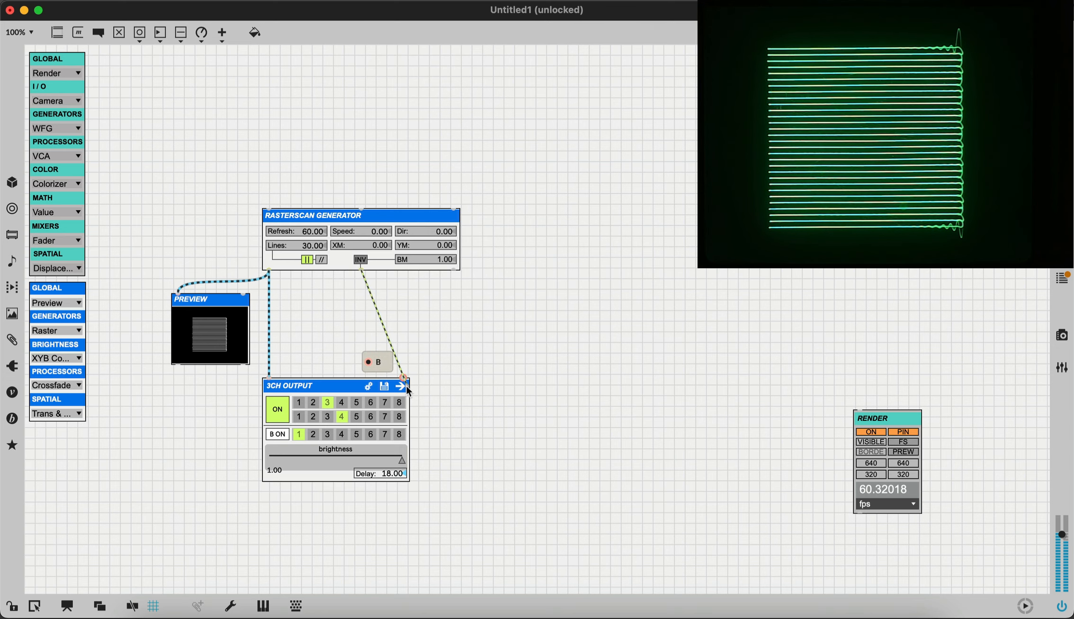
left_click_drag(362, 272, 503, 356)
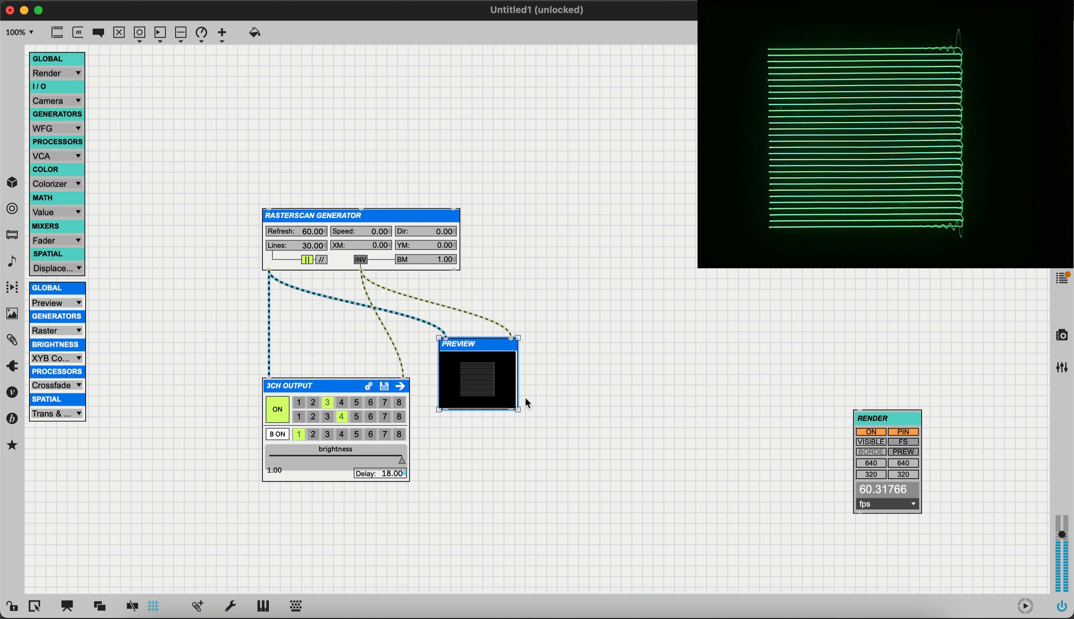
left_click_drag(517, 410, 716, 567)
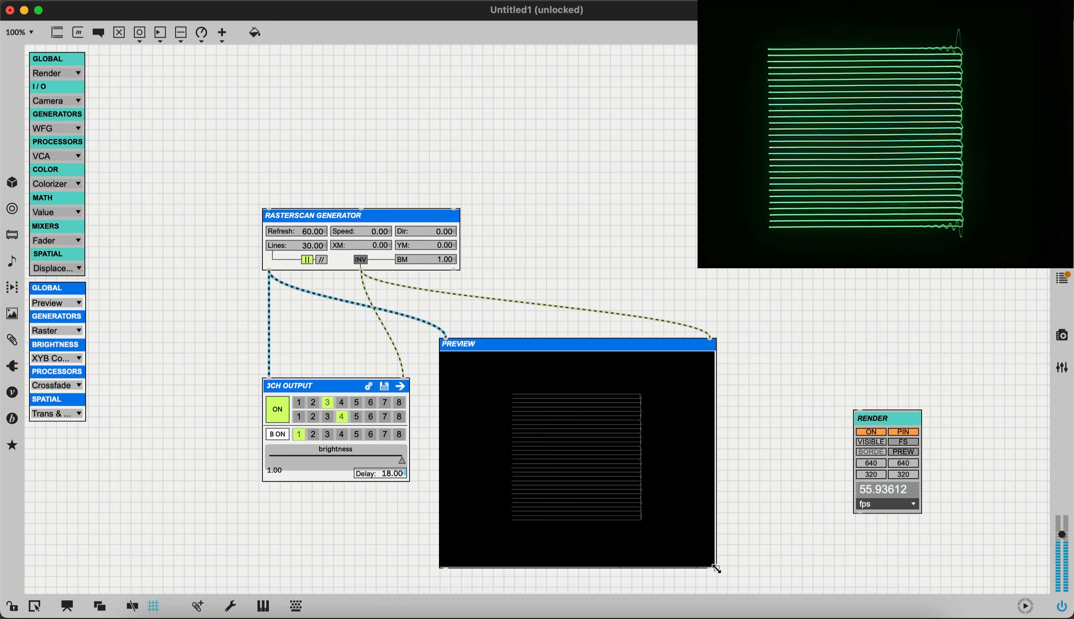
left_click(401, 386)
left_click(401, 387)
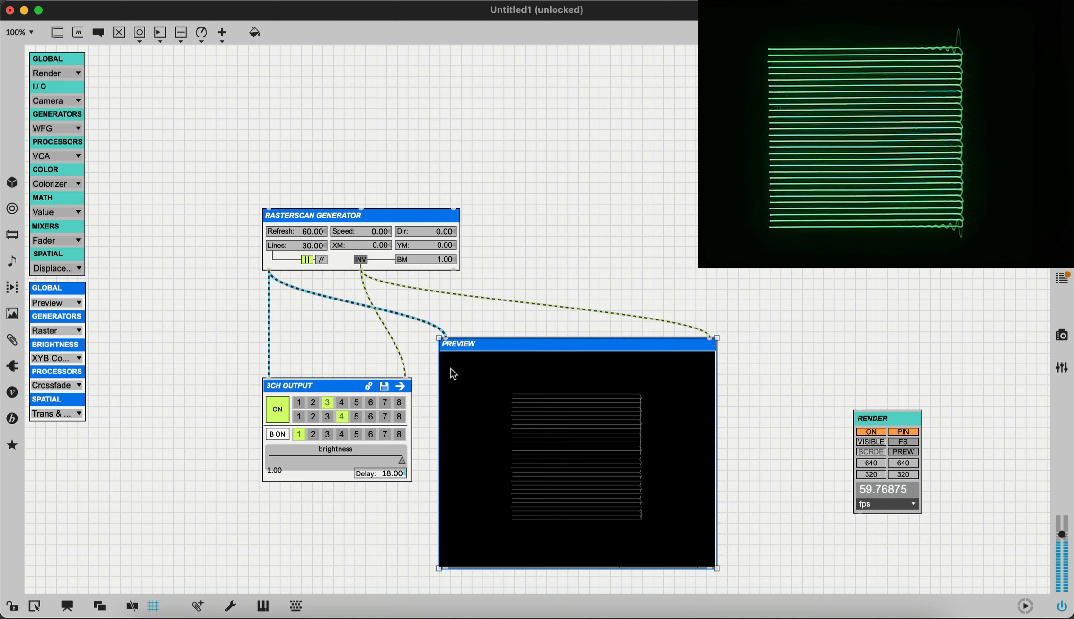
Add two Polarizer Waveform Generators with previews above the Rasterscan Generator, and connect the first one to the Rasterscan Generator's first input
left_click(578, 235)
left_click_drag(383, 240, 382, 235)
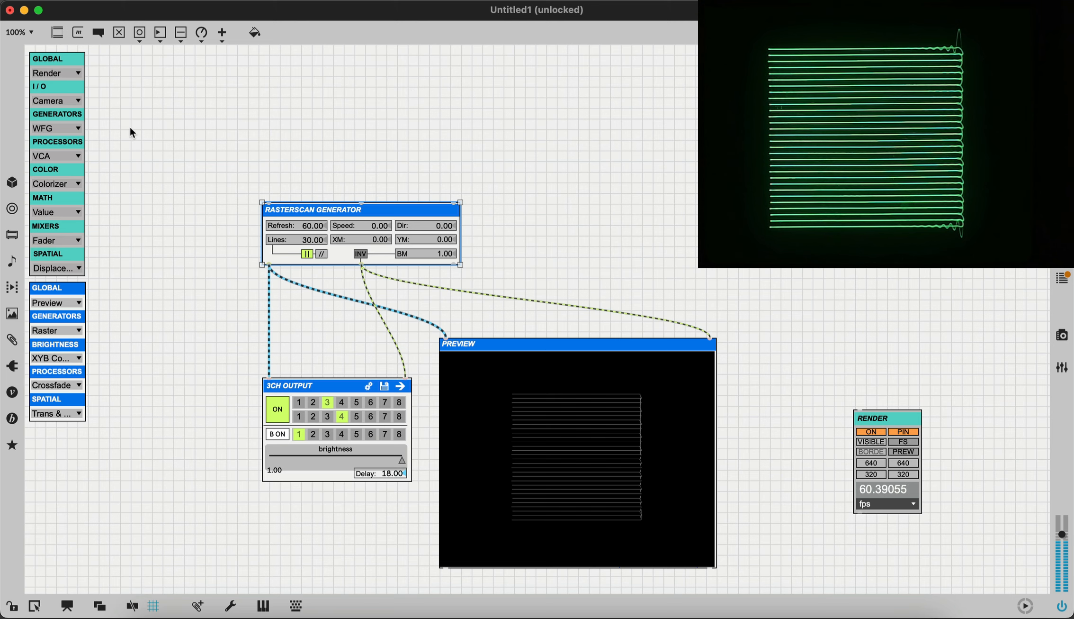
left_click(72, 129)
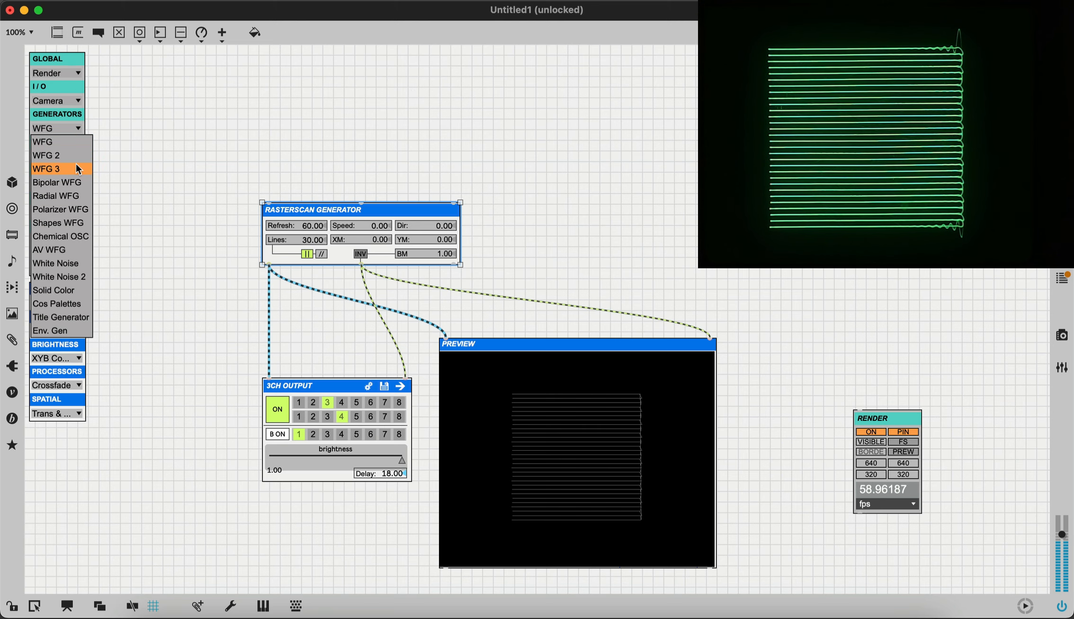
left_click(80, 209)
left_click(57, 72)
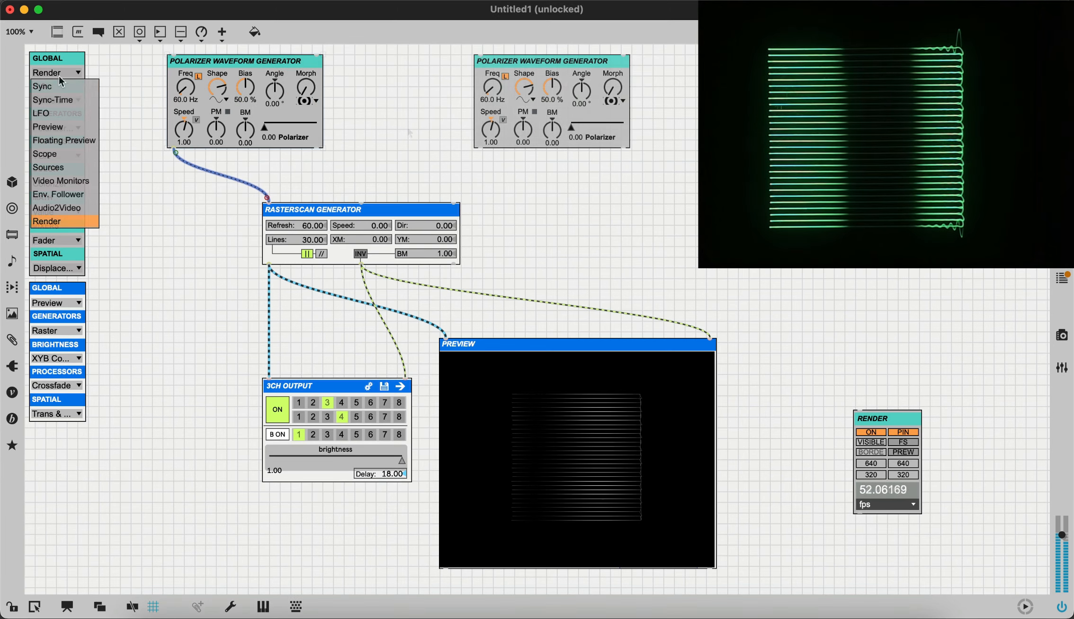
left_click(61, 128)
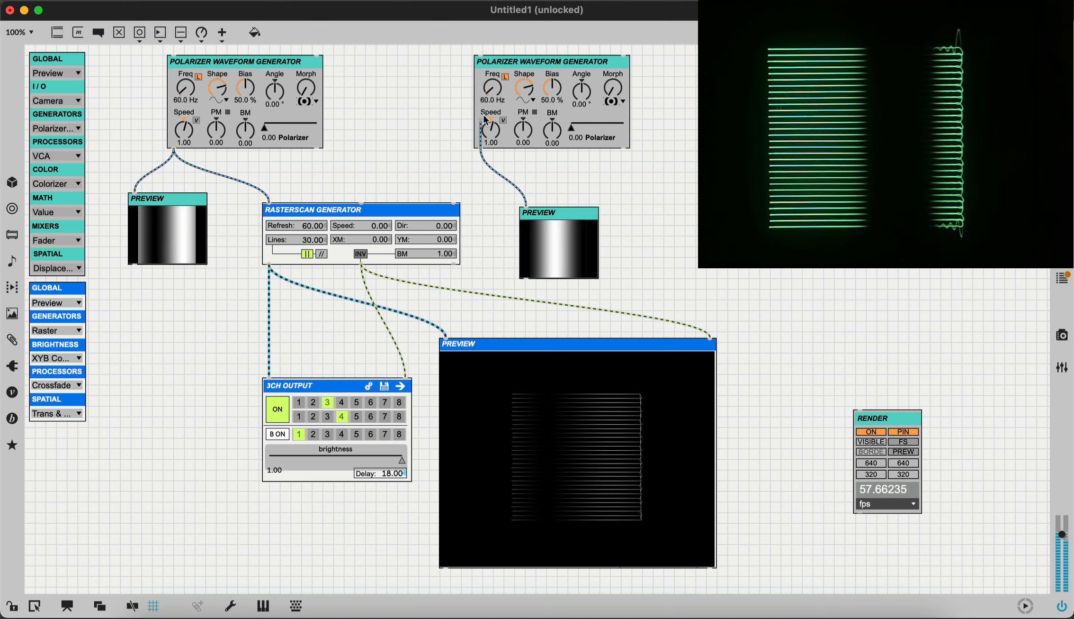
Connect the second Polarizer Waveform Generator to the Rasterscan Generator's last input, lock the patch, and set its Polarizer to 1.00
left_click_drag(481, 148, 448, 239)
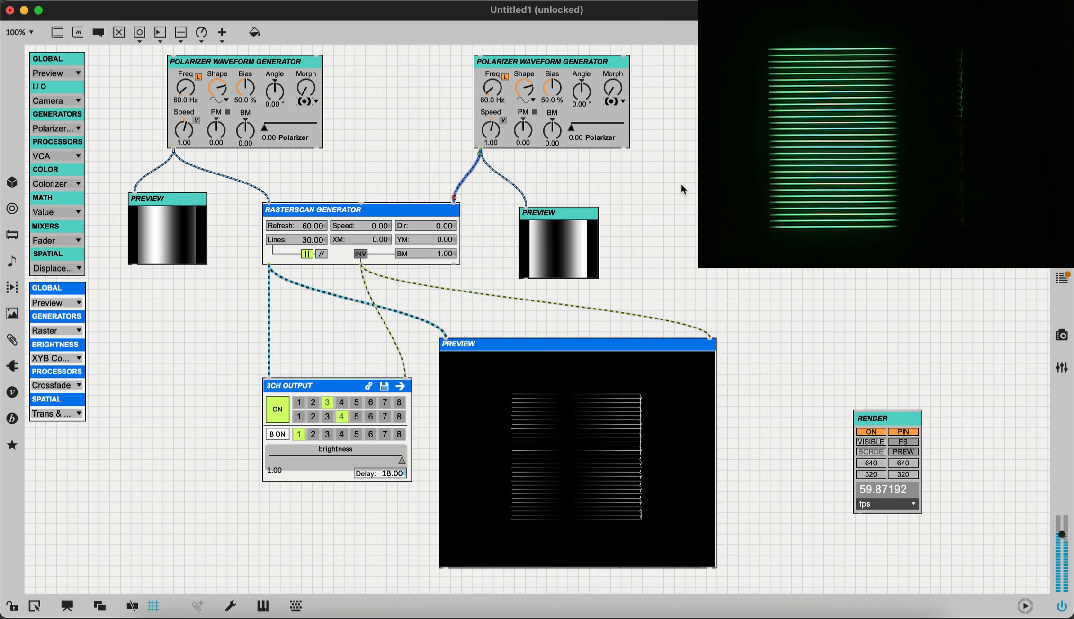
key("super+e")
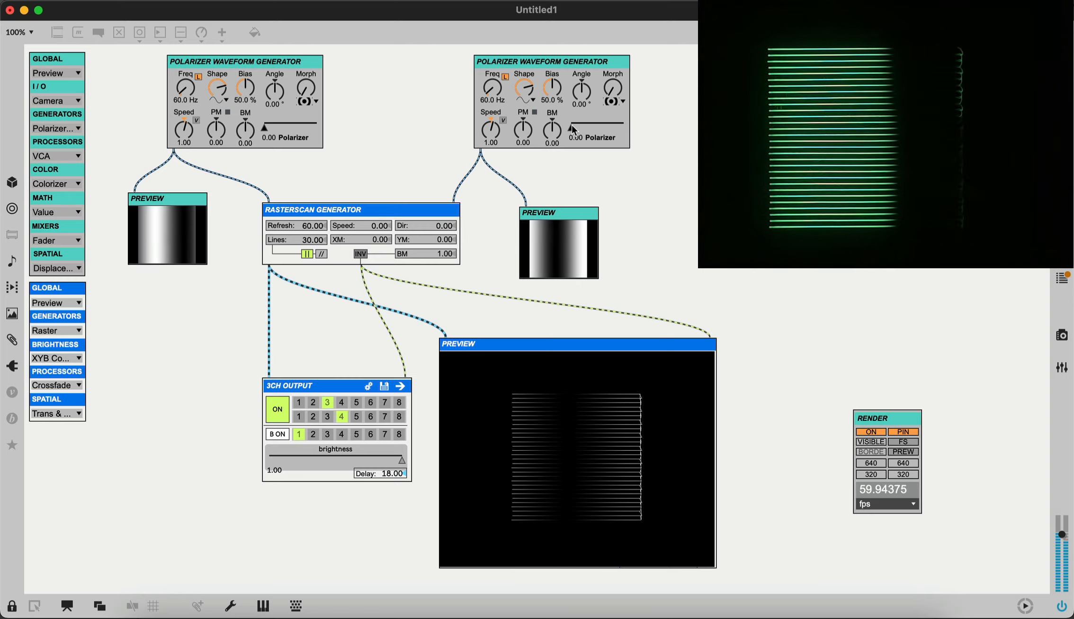
left_click_drag(572, 127, 624, 127)
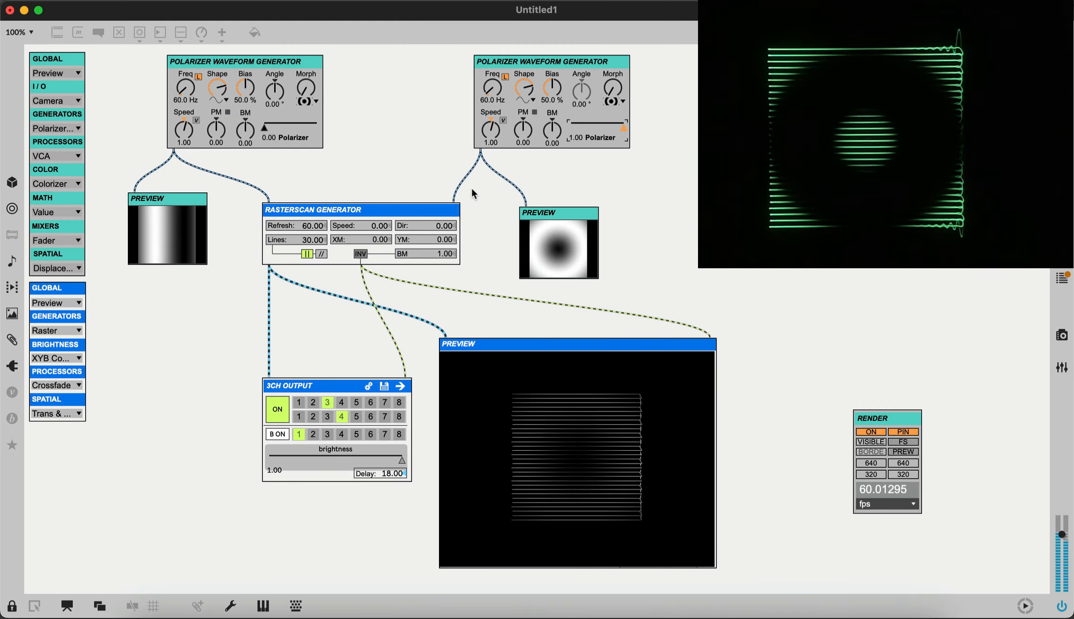
Disconnect the second waveform generator from the Rasterscan Generator and reconnect it to the last input, shifting the first generator slightly
key("super+e")
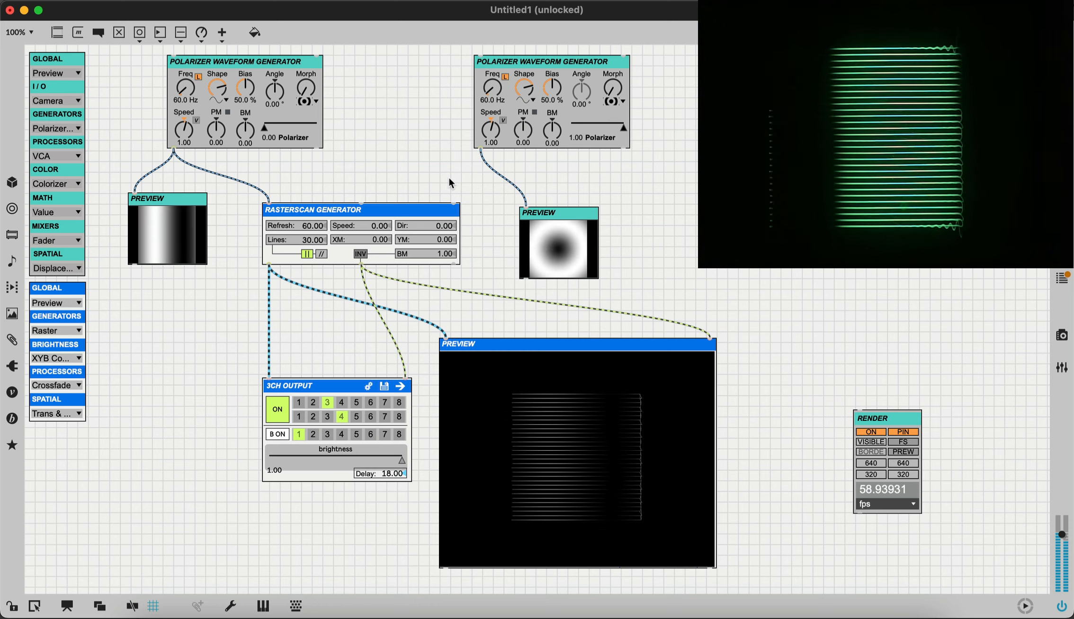
key("BackSpace")
left_click_drag(209, 111, 230, 115)
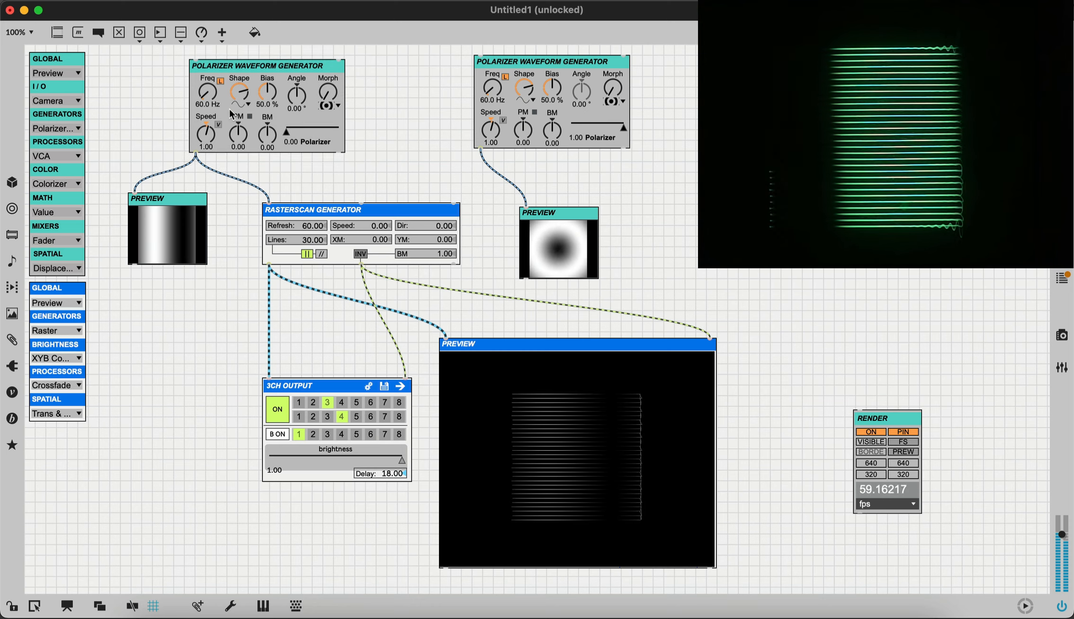
left_click_drag(480, 152, 454, 204)
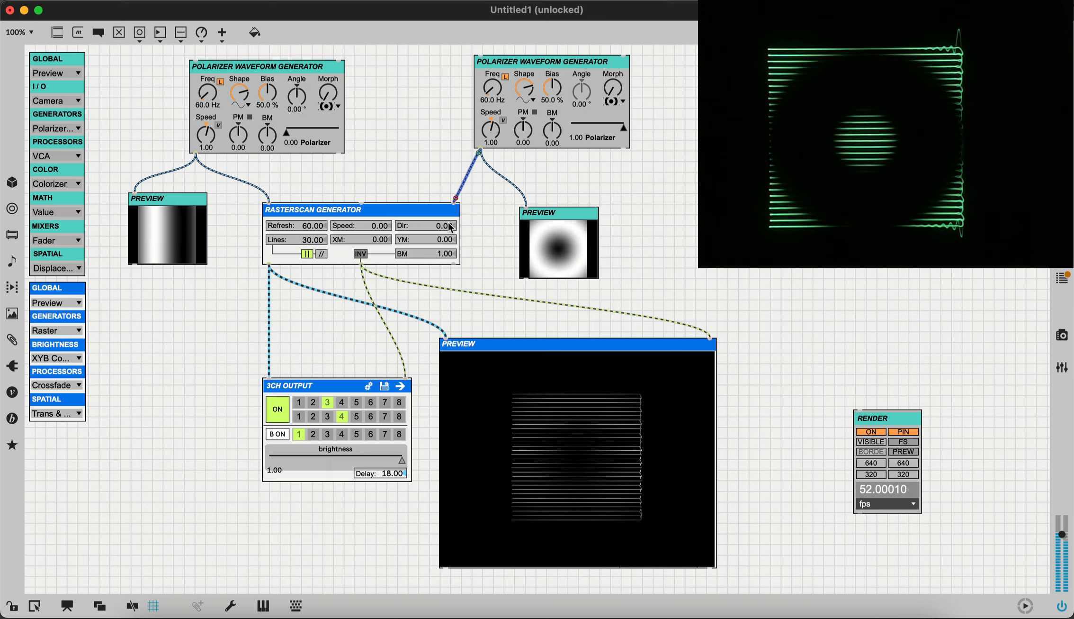
mouse_move(226, 135)
left_mouse_down()
mouse_move(229, 168)
mouse_move(230, 141)
left_mouse_up()
key("super+e")
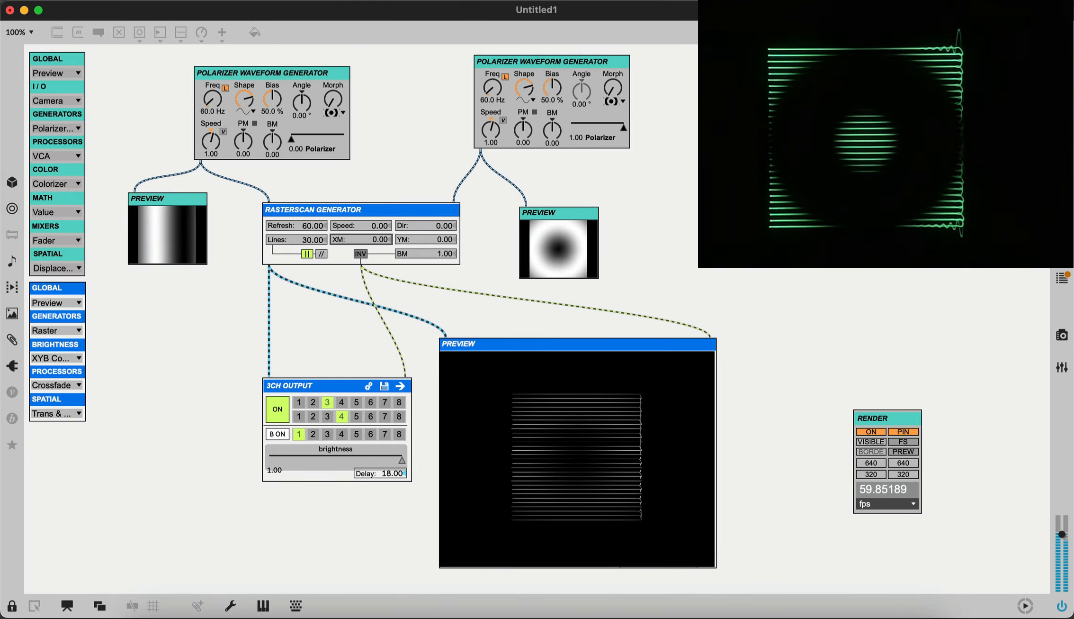
Set the Rasterscan Generator's XM to 0.54 and YM to 0.72
left_click_drag(369, 239, 369, 204)
left_click(449, 242)
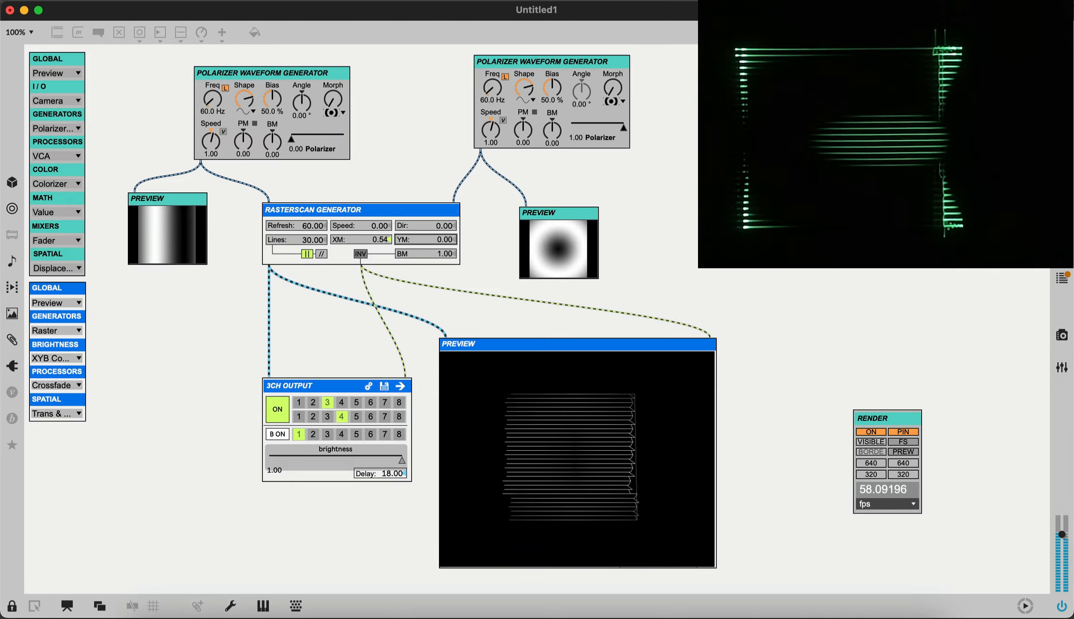
left_click_drag(448, 242, 448, 214)
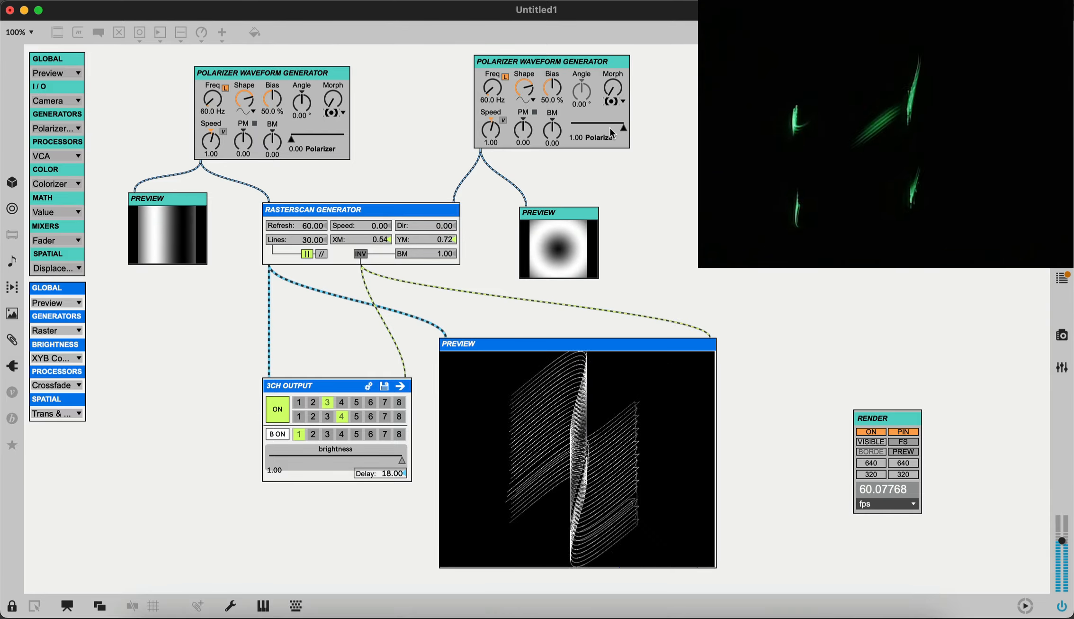
Set the first waveform generator to Polarizer 1.00 and 140 Hz, and the second to Polarizer 0.00 and 381 Hz
left_click_drag(292, 138, 344, 138)
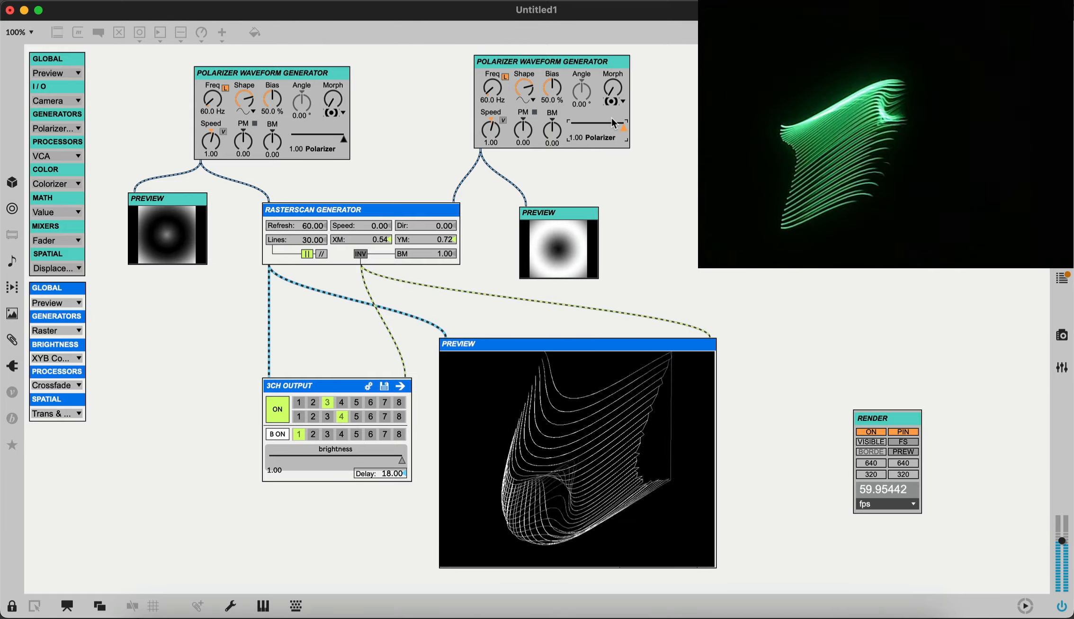
left_click_drag(614, 123, 572, 124)
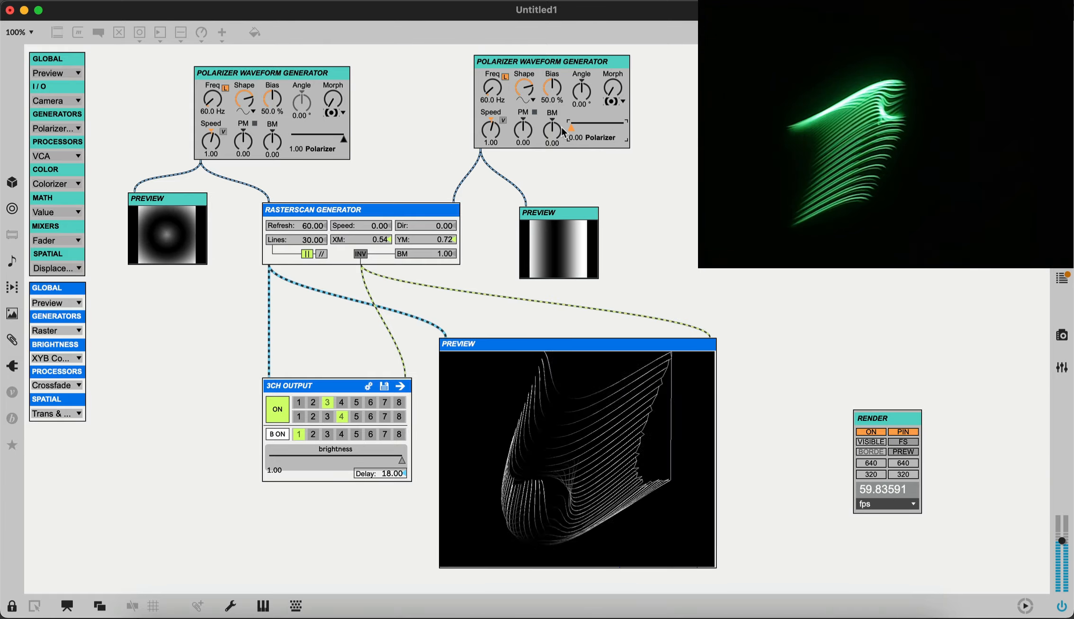
left_click_drag(492, 88, 493, 58)
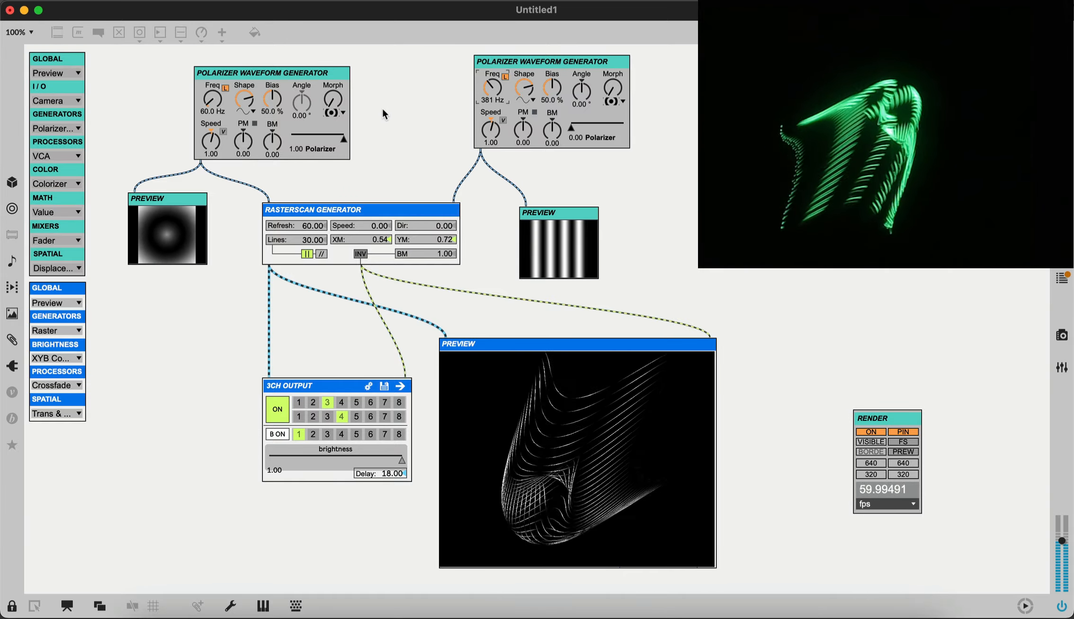
left_click_drag(213, 98, 213, 88)
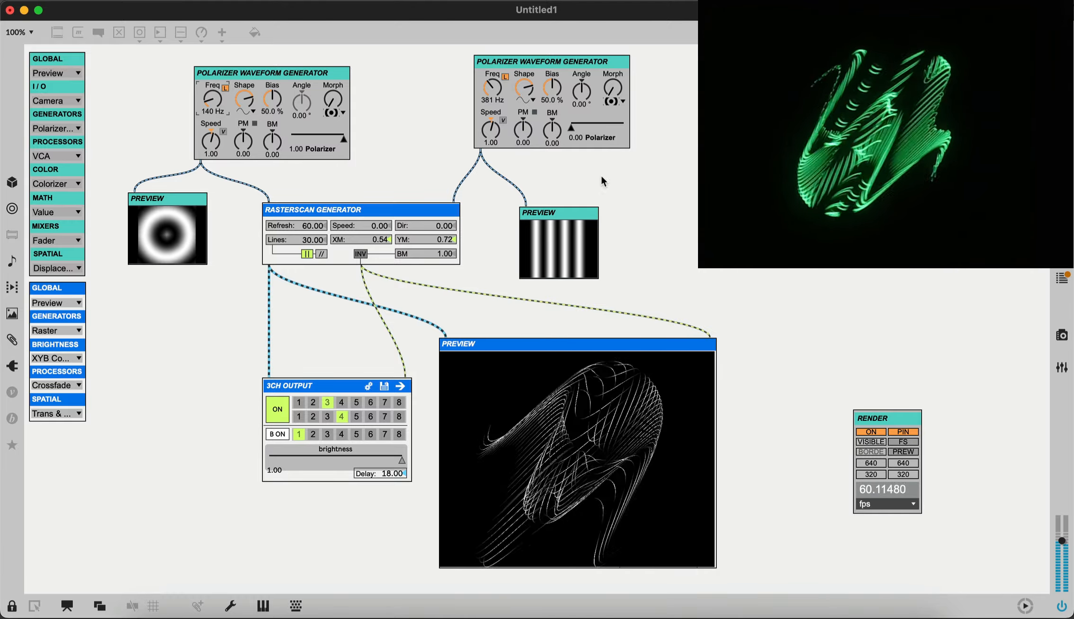
Delete the second Polarizer Waveform Generator and its preview, align the remaining generator above the Rasterscan Generator, and lock the patch
key("super+e")
left_click(559, 109)
key("XF86AudioRaiseVolume")
key("Delete")
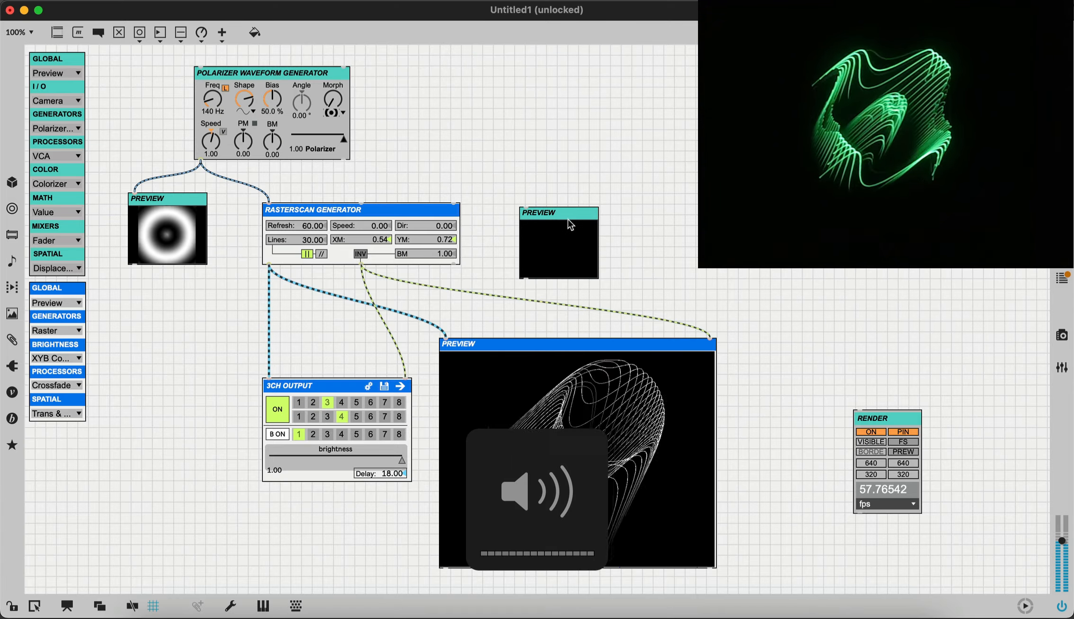
left_click(566, 218)
key("Delete")
left_click_drag(316, 123, 377, 130)
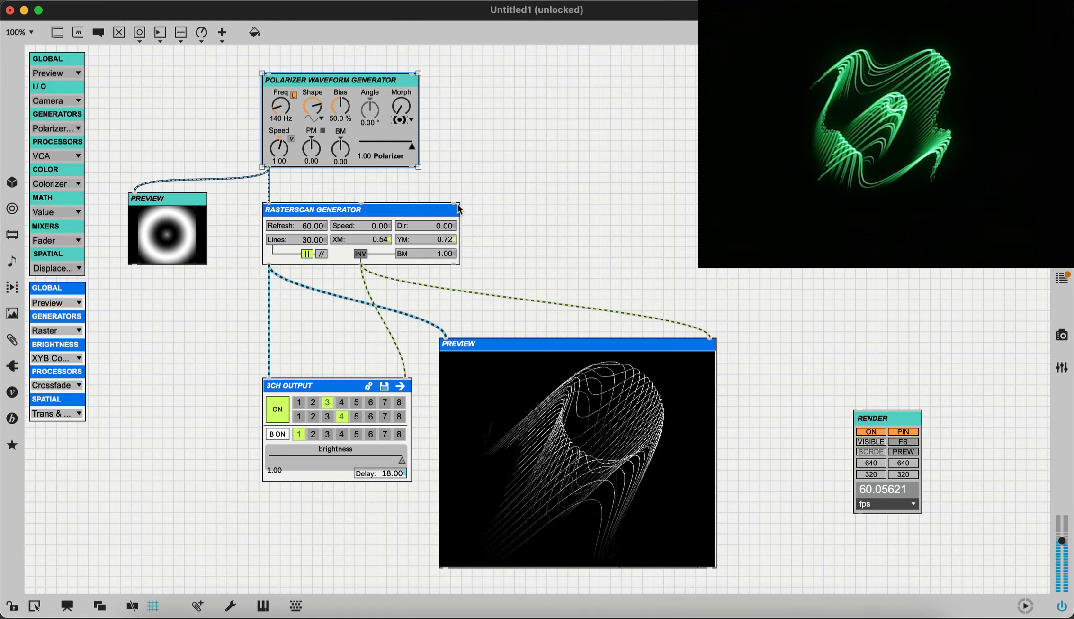
key("super+e")
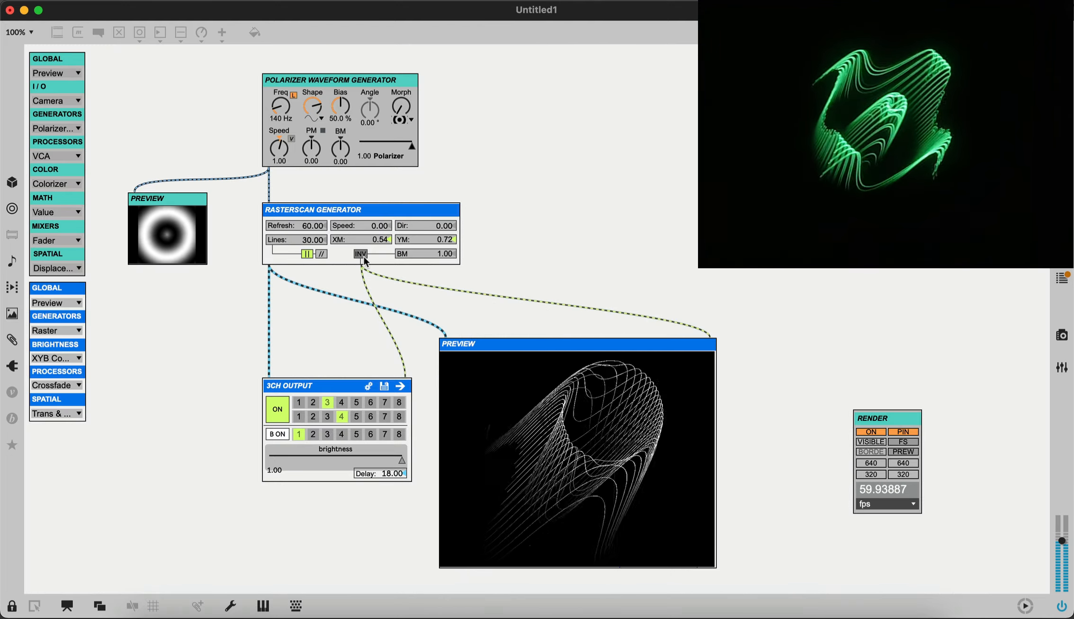
Reset the Rasterscan Generator's XM and YM to 0.00 and toggle its brightness inversion
double_click(384, 239)
double_click(446, 242)
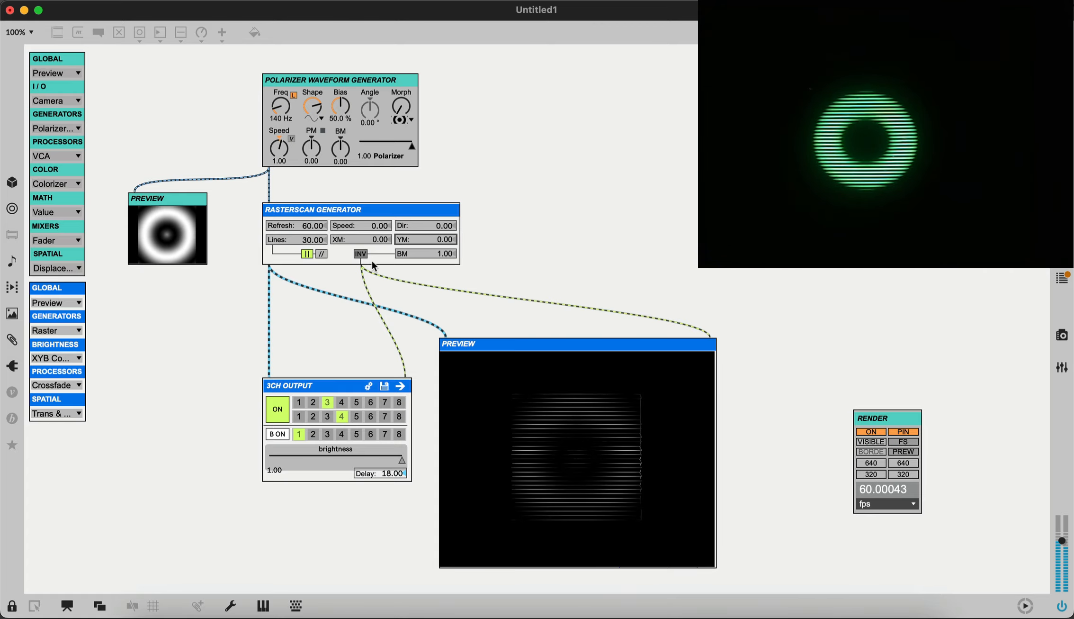
left_click(361, 253)
left_click(361, 253)
Set the waveform generator's Speed to 0.00 and Freq to 60 Hz, and retest the Rasterscan Generator's XM and brightness inversion
double_click(282, 149)
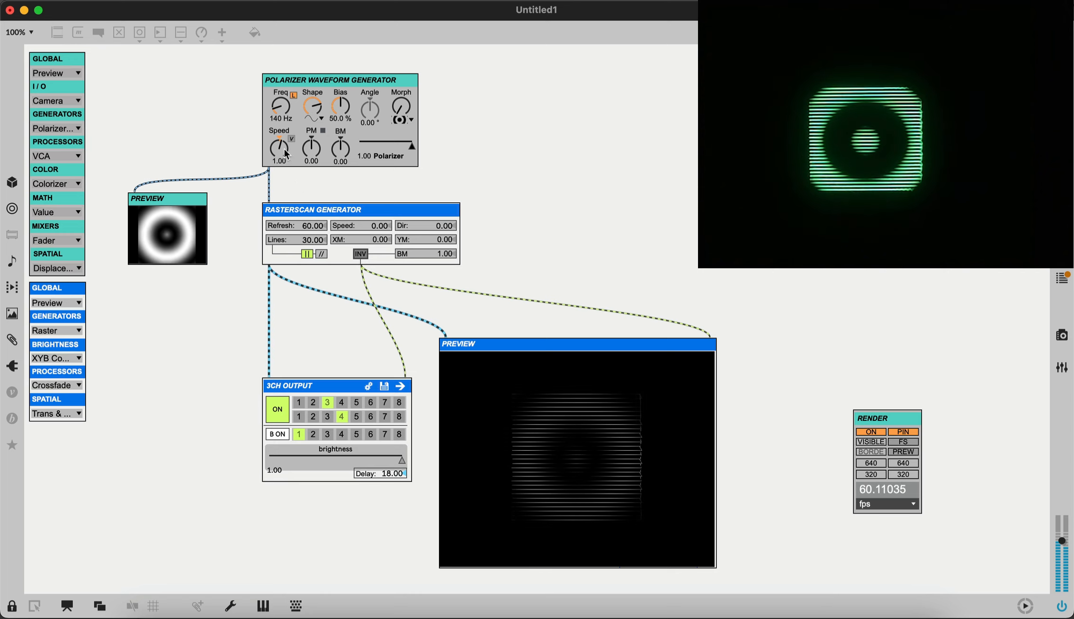
double_click(286, 115)
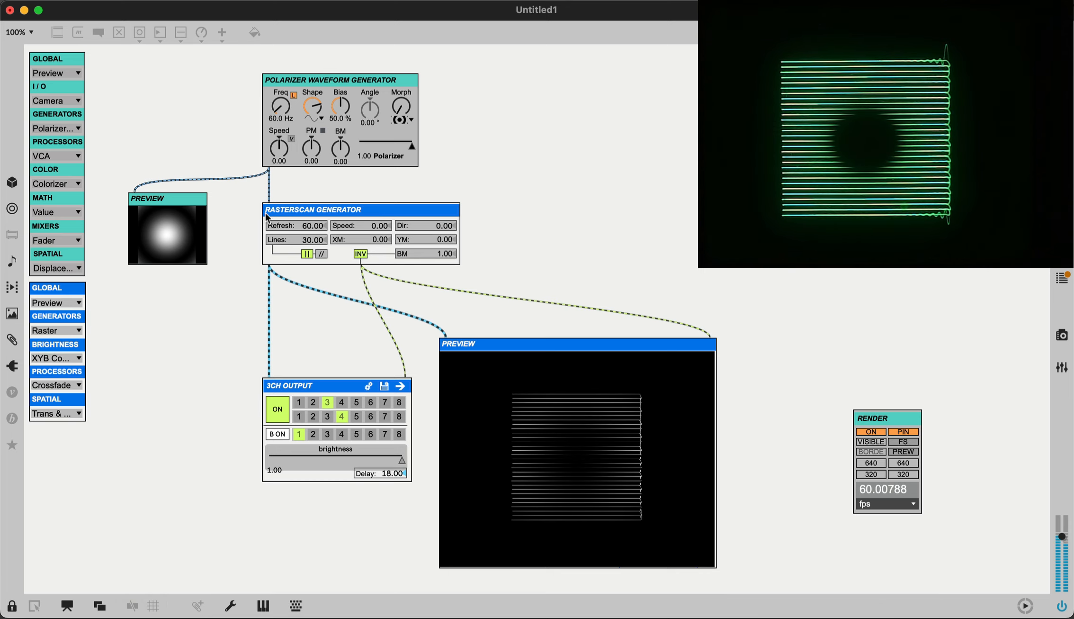
mouse_move(385, 238)
left_mouse_down()
mouse_move(385, 221)
mouse_move(385, 237)
left_mouse_up()
double_click(385, 238)
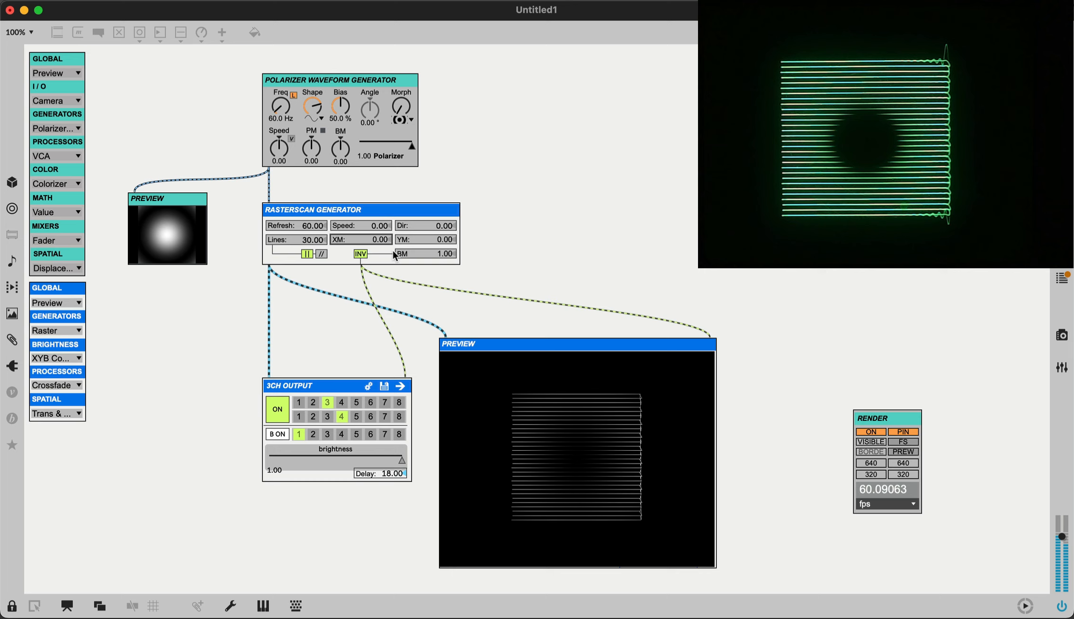
left_click(361, 254)
left_click(361, 253)
Set the Rasterscan Generator's Lines to 4.76 and compare its parallel and diagonal line modes
left_click_drag(318, 239, 318, 253)
left_click(322, 254)
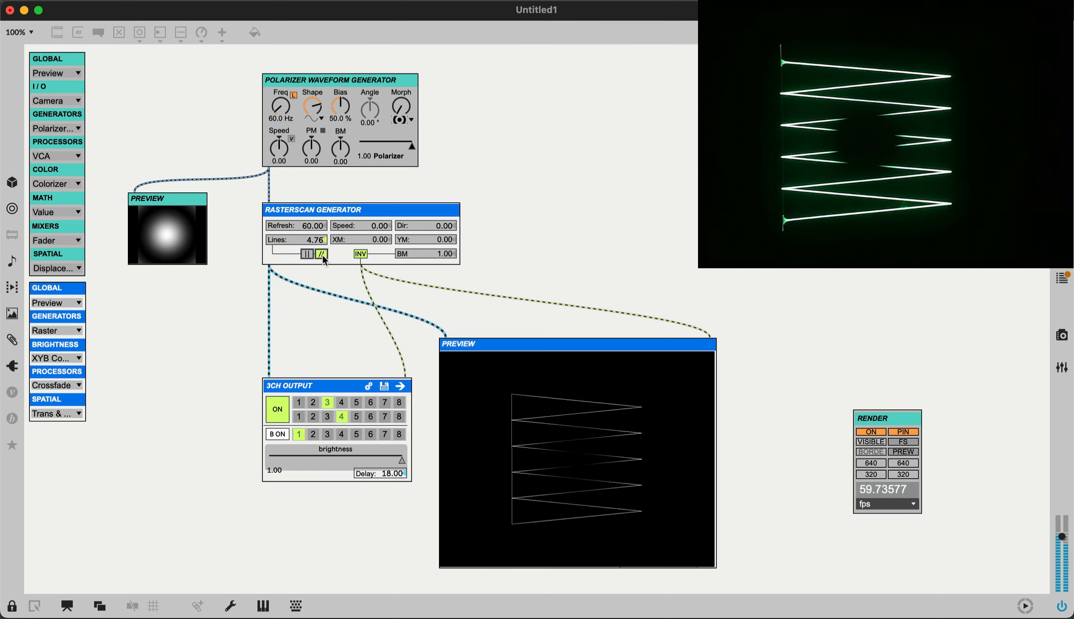
left_click(308, 253)
left_click(319, 254)
left_click(311, 254)
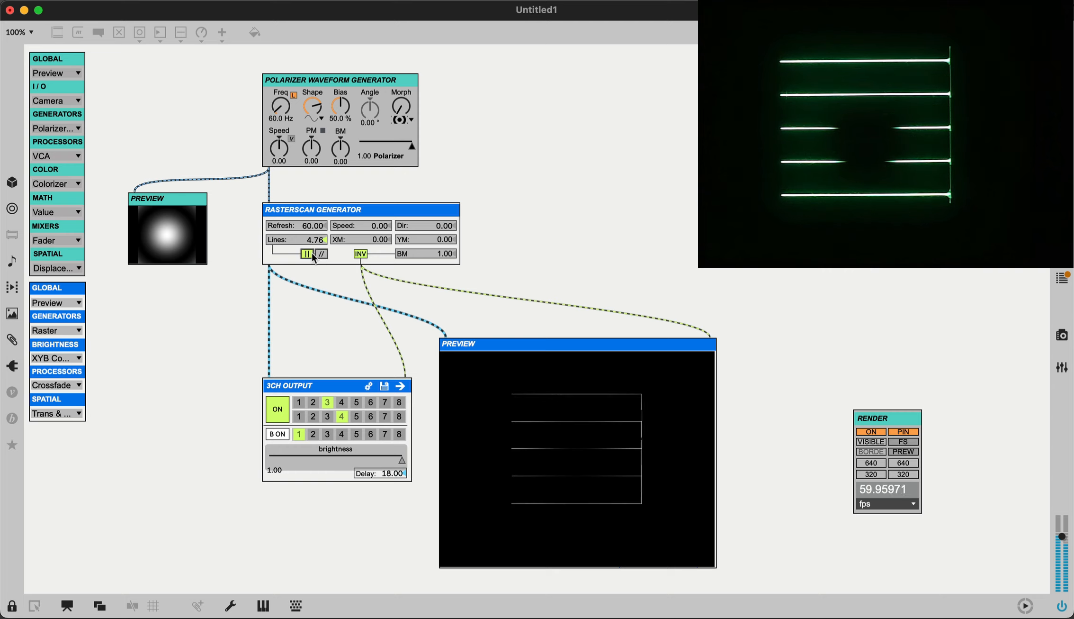
left_click(322, 254)
left_click(311, 254)
left_click(322, 254)
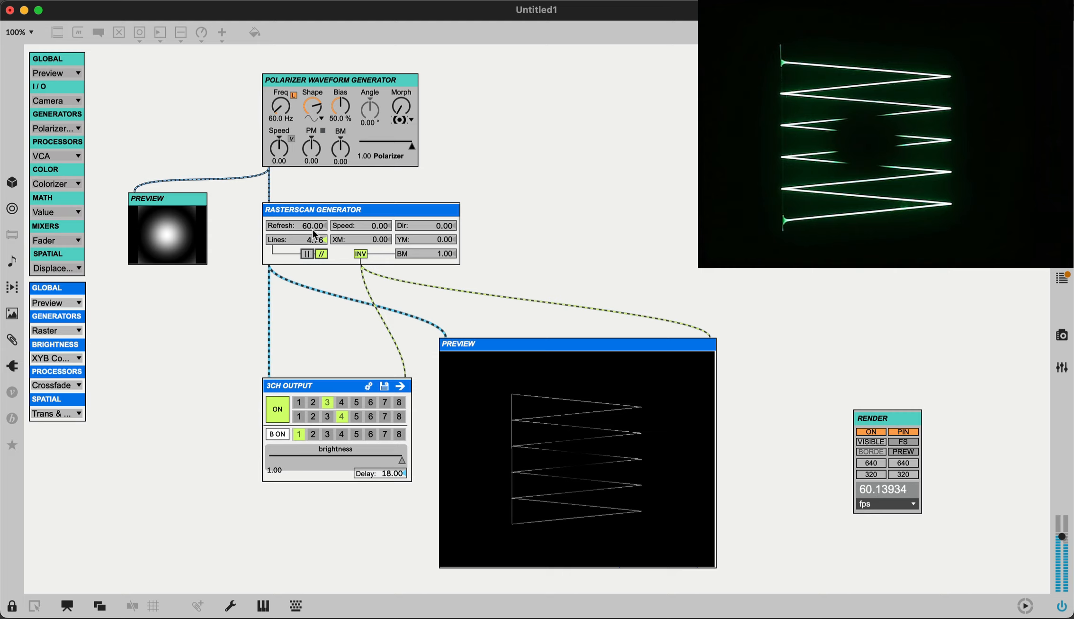
Reset the Rasterscan Generator's Lines to 30.00 and set Speed to 0.16, Dir to 0.25, XM to 0.16 and YM to -0.44
mouse_move(313, 232)
left_mouse_down()
mouse_move(312, 223)
mouse_move(312, 243)
mouse_move(313, 229)
left_mouse_up()
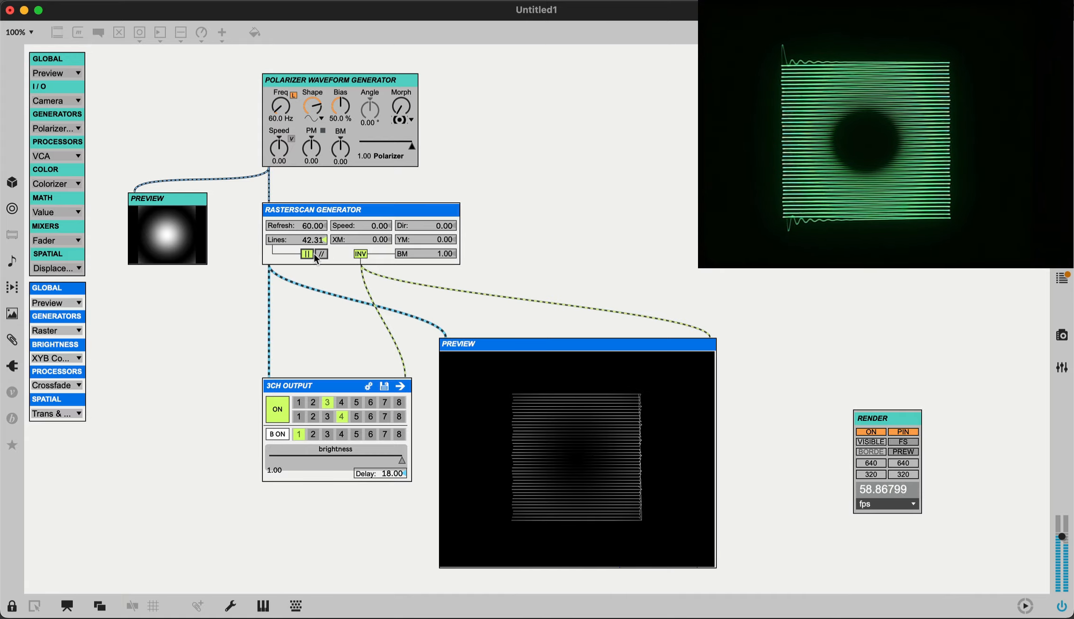
double_click(314, 238)
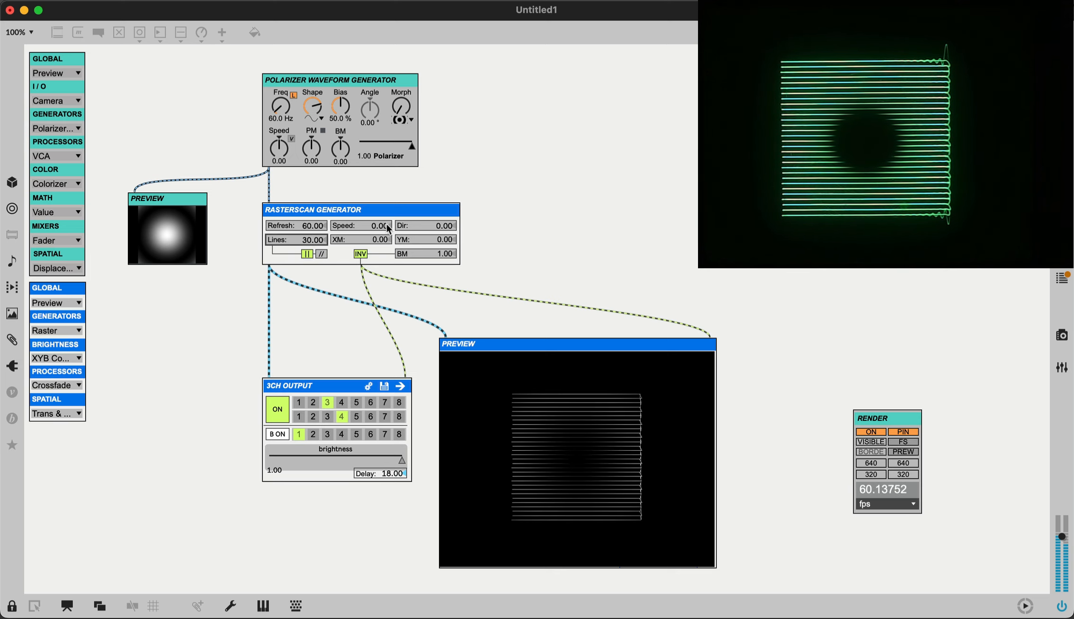
mouse_move(387, 227)
left_mouse_down()
mouse_move(457, 230)
mouse_move(440, 235)
mouse_move(440, 256)
left_mouse_up()
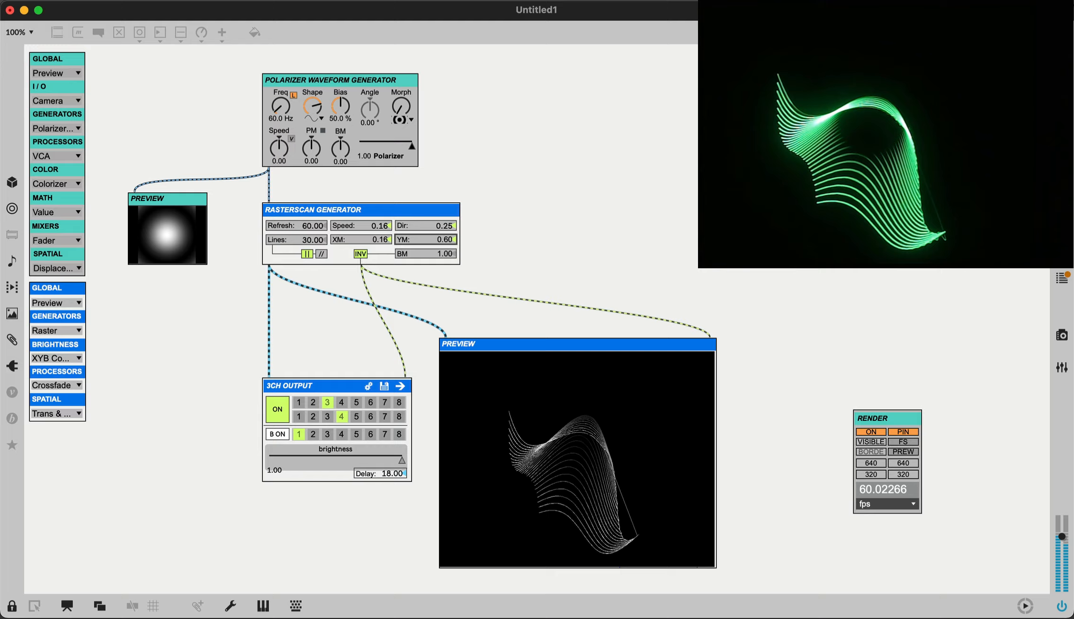
mouse_move(449, 240)
left_mouse_down()
mouse_move(449, 301)
mouse_move(446, 239)
left_mouse_up()
Unlock the patch and replace the Rasterscan Generator with a Grid Generator placed below the waveform generator
key("super+e")
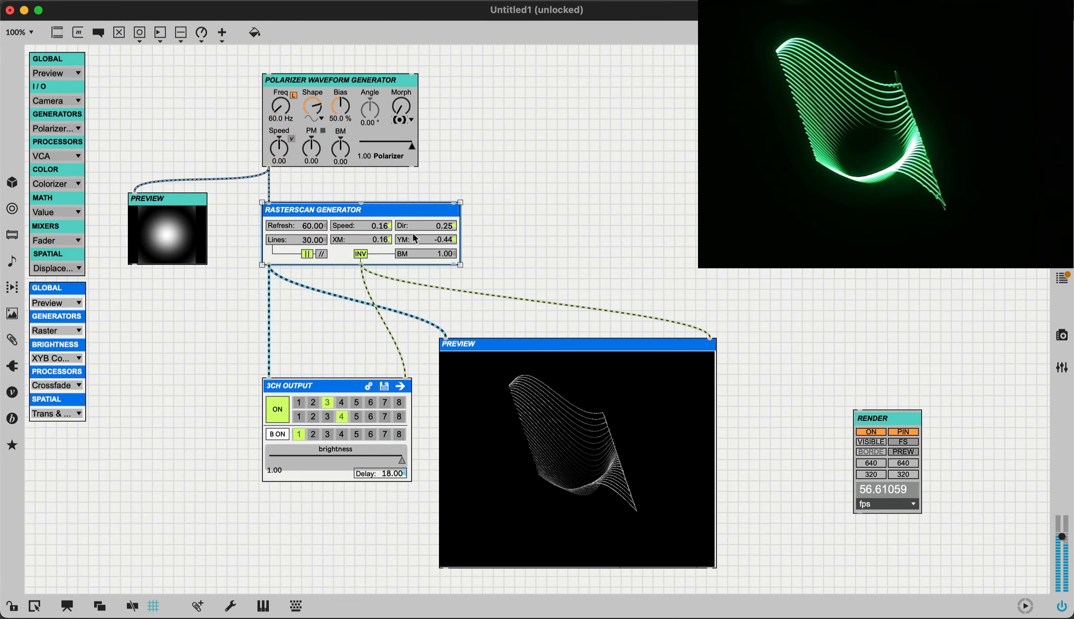
key("Delete")
left_click(47, 330)
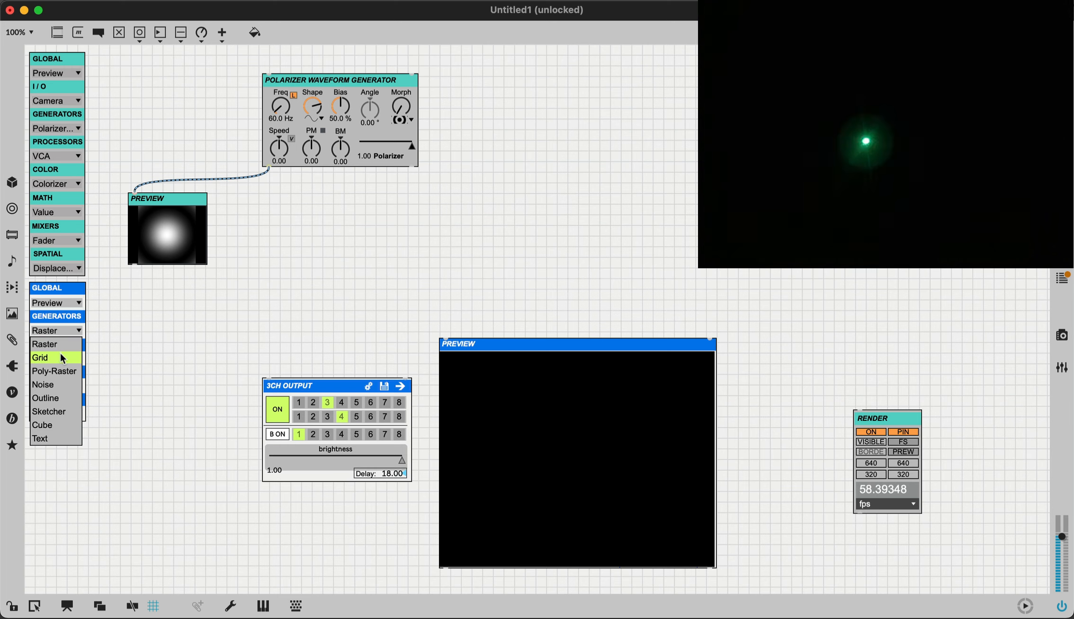
left_click(45, 354)
left_click_drag(105, 318, 275, 234)
Connect the waveform generator to the Grid Generator's first input, and the grid's position and brightness outputs to the 3CH Output
left_click(272, 165)
left_click_drag(270, 167, 270, 220)
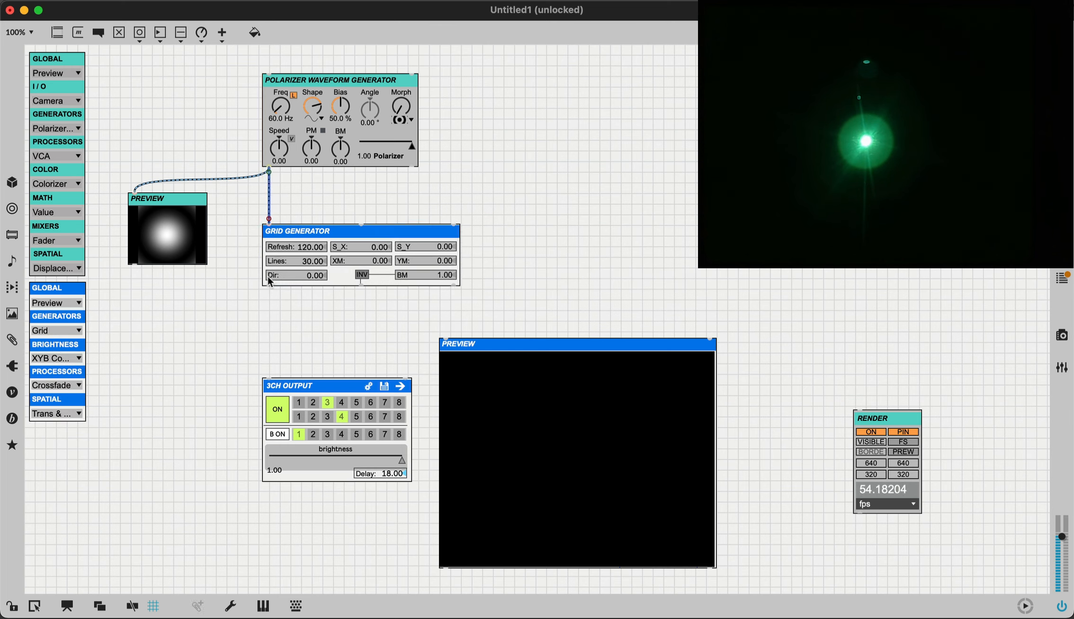
left_click_drag(269, 284, 269, 378)
left_click_drag(362, 285, 398, 391)
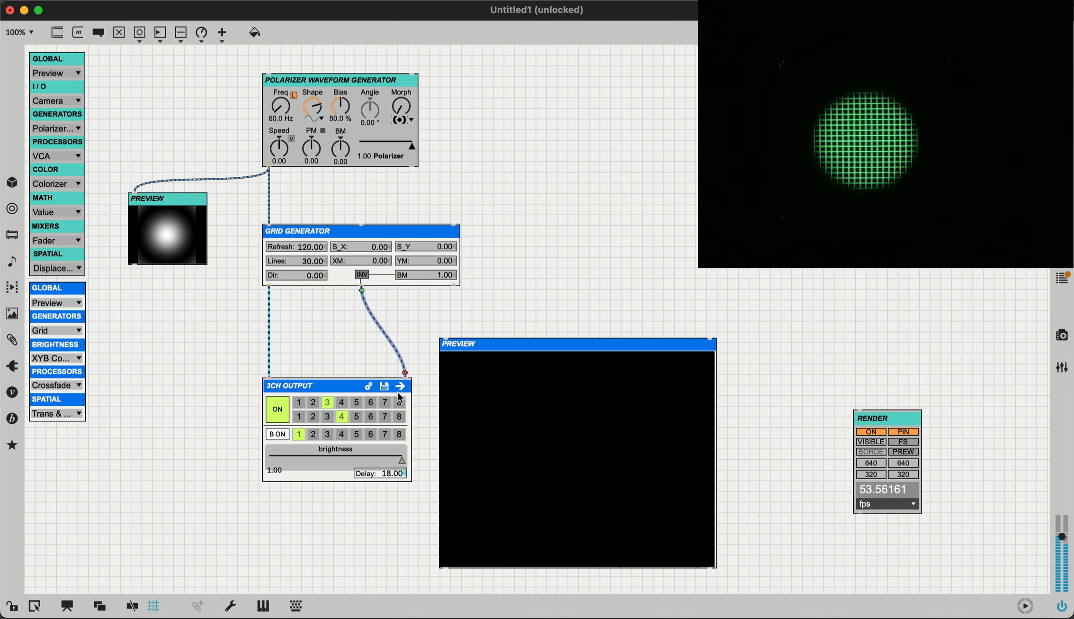
Toggle the grid's inversion, set its XM to 0.38 and YM to 0.54, and the waveform generator to Bias 51.6%, Speed 0.63 and 0.00 Hz
left_click(363, 275)
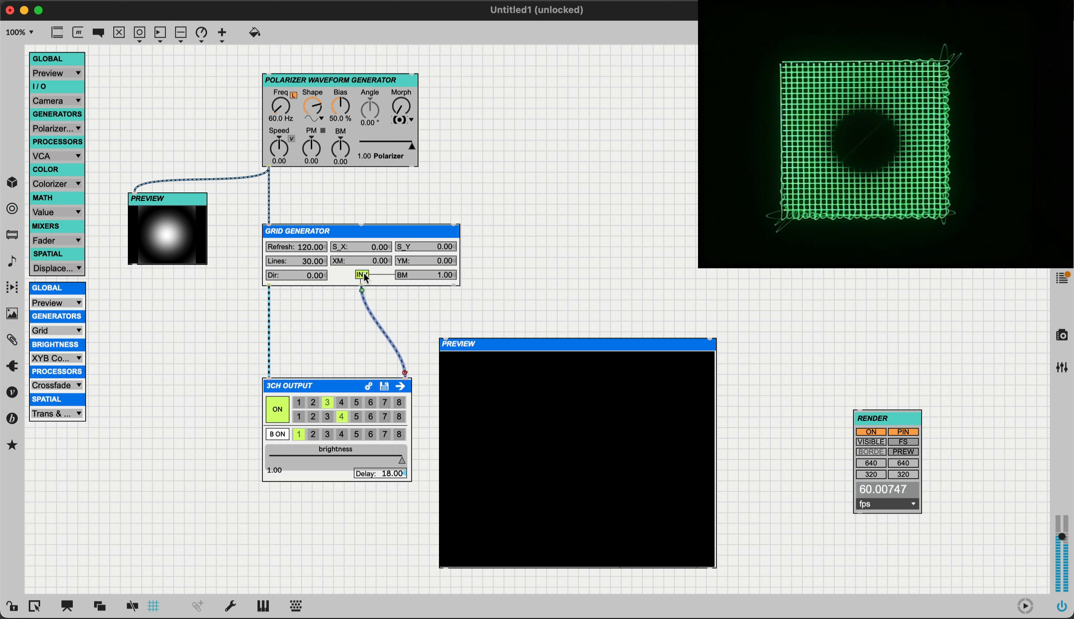
mouse_move(336, 105)
left_mouse_down()
mouse_move(336, 86)
mouse_move(344, 110)
left_mouse_up()
left_click(362, 274)
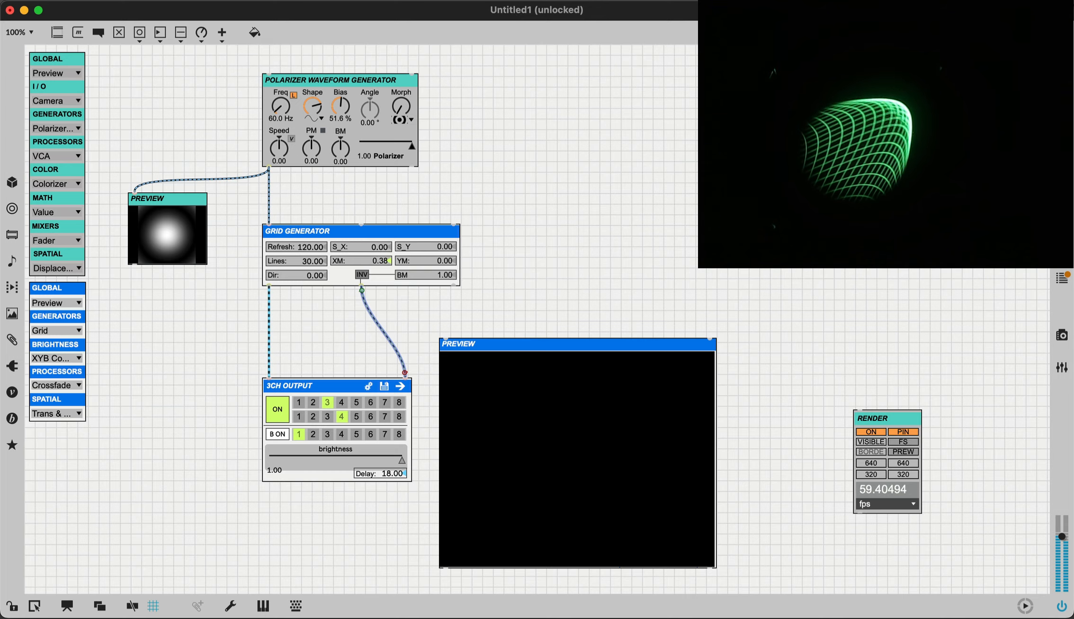
left_click_drag(283, 152, 283, 150)
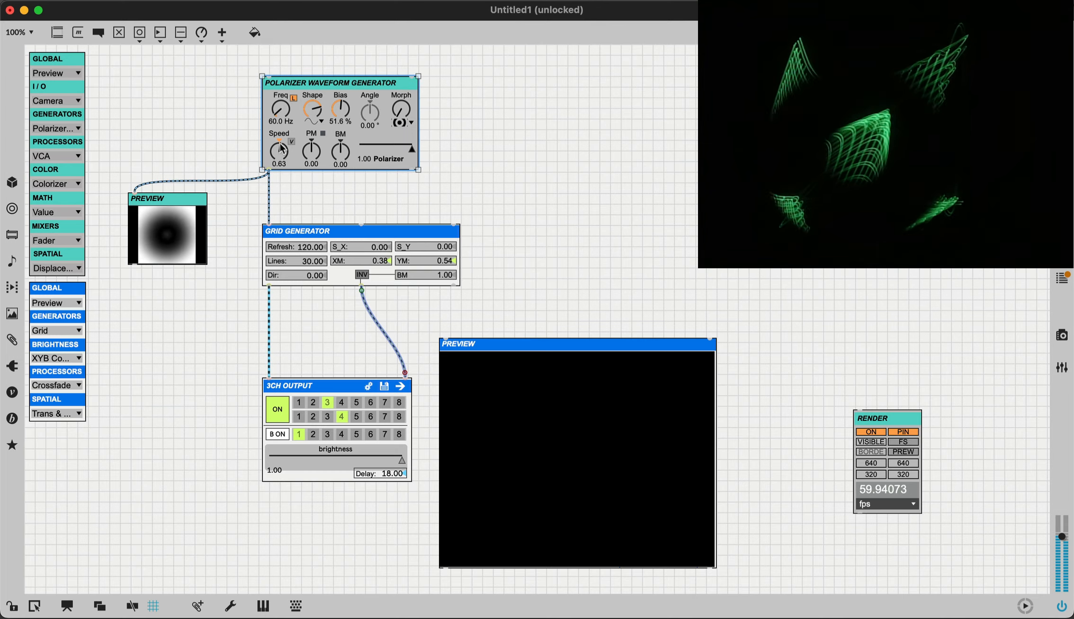
left_click_drag(281, 109, 281, 113)
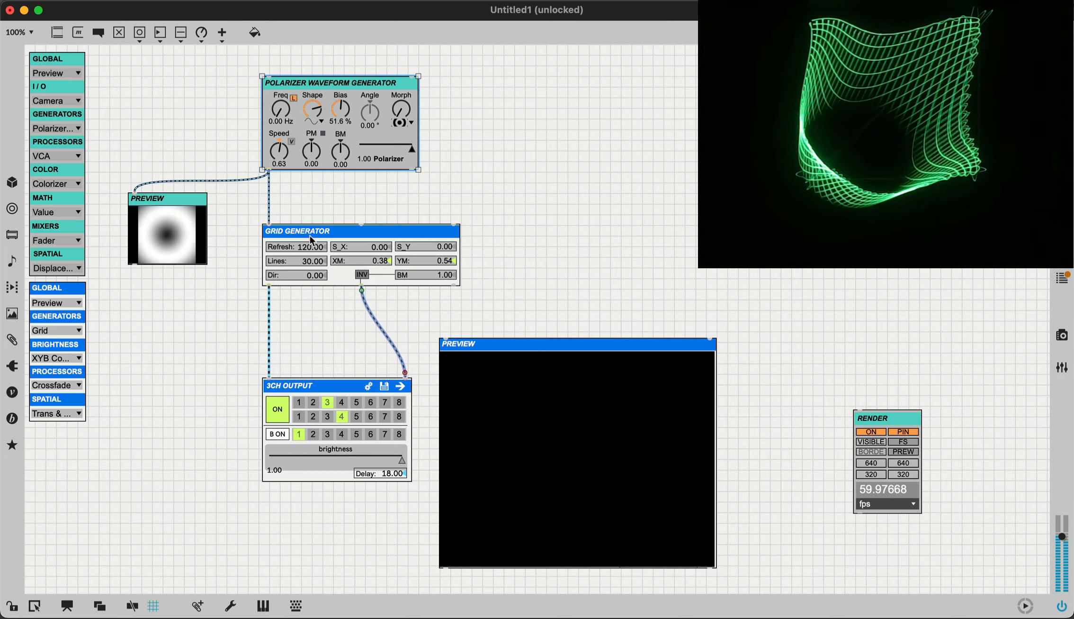
Lock the patch, reset the waveform generator's Speed and the grid's XM and YM to 0.00, and set Lines to 7.46
key("super+e")
double_click(283, 157)
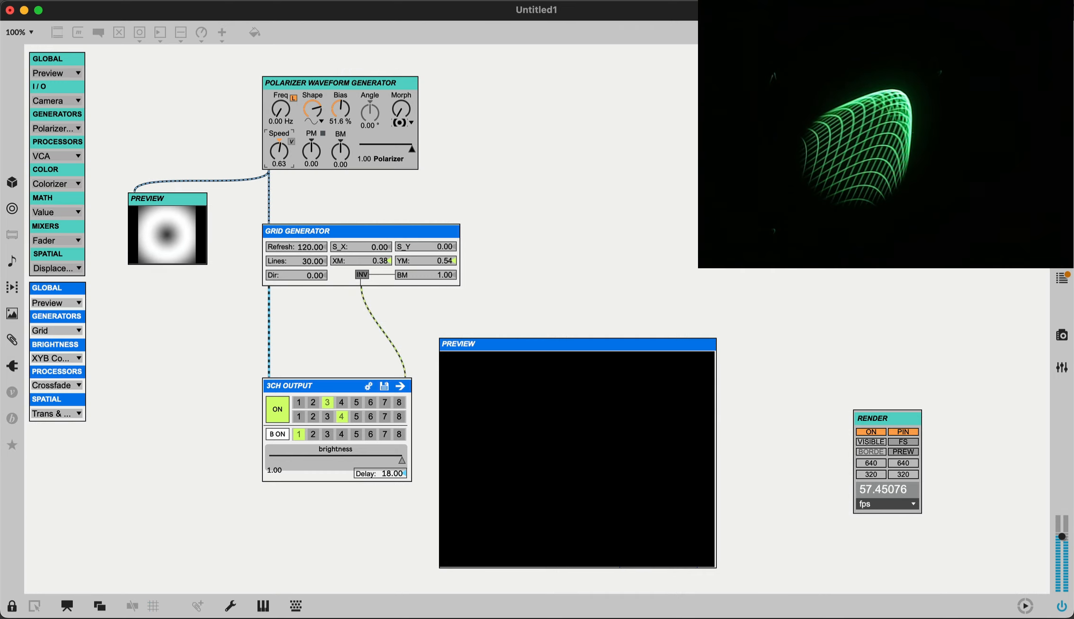
left_click(316, 262)
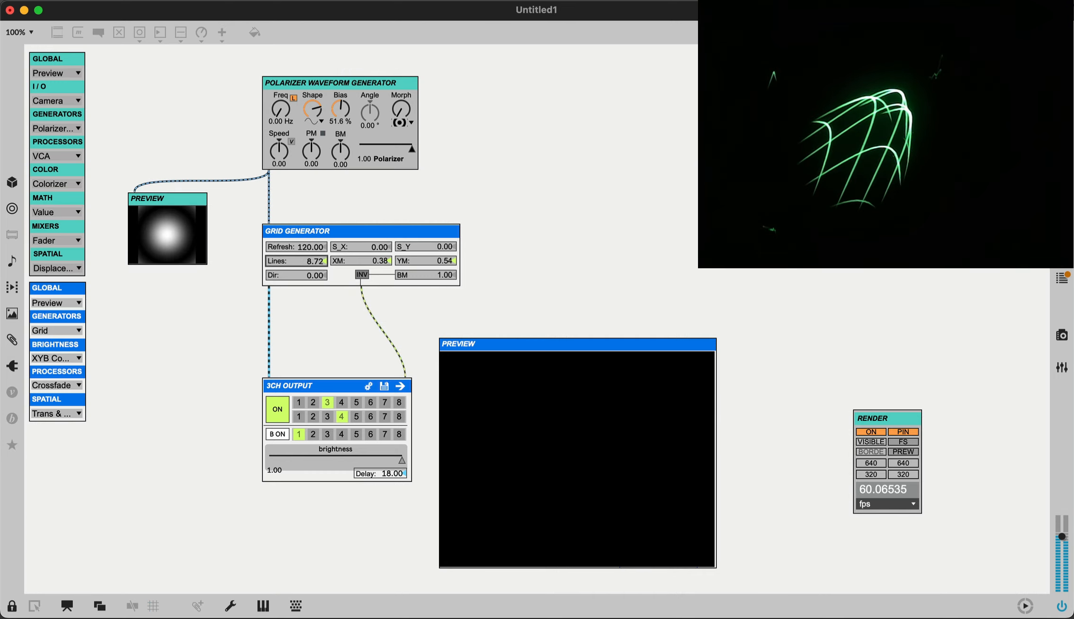
double_click(381, 261)
double_click(429, 261)
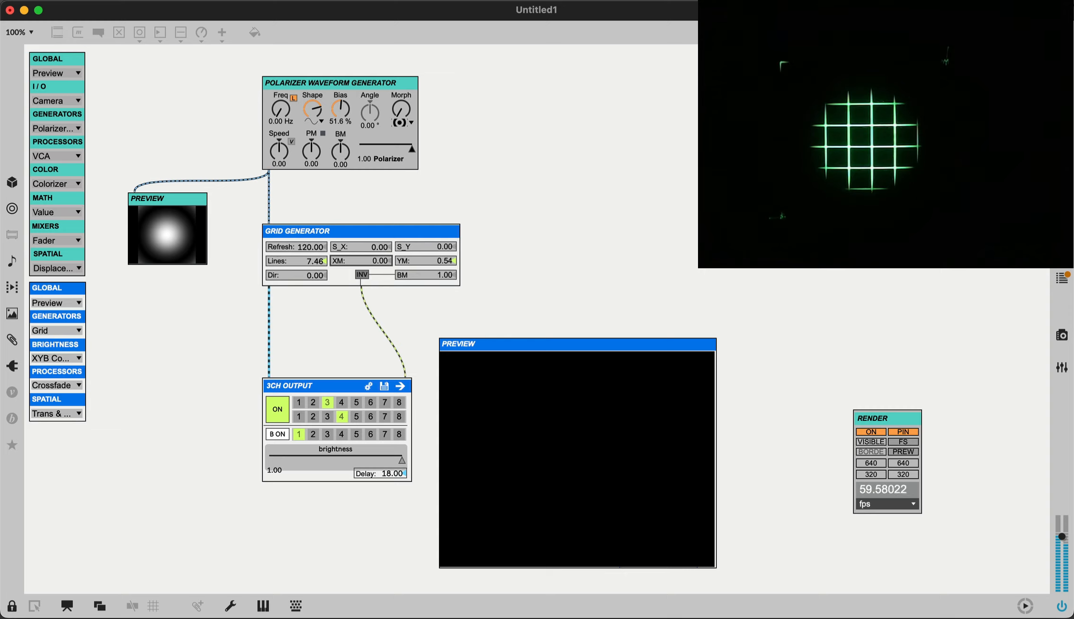
Change the waveform generator's Shape to triangle and set the Grid Generator's Lines to 16.02, S_X to 0.22 and S_Y to -0.28
left_click_drag(318, 105, 317, 132)
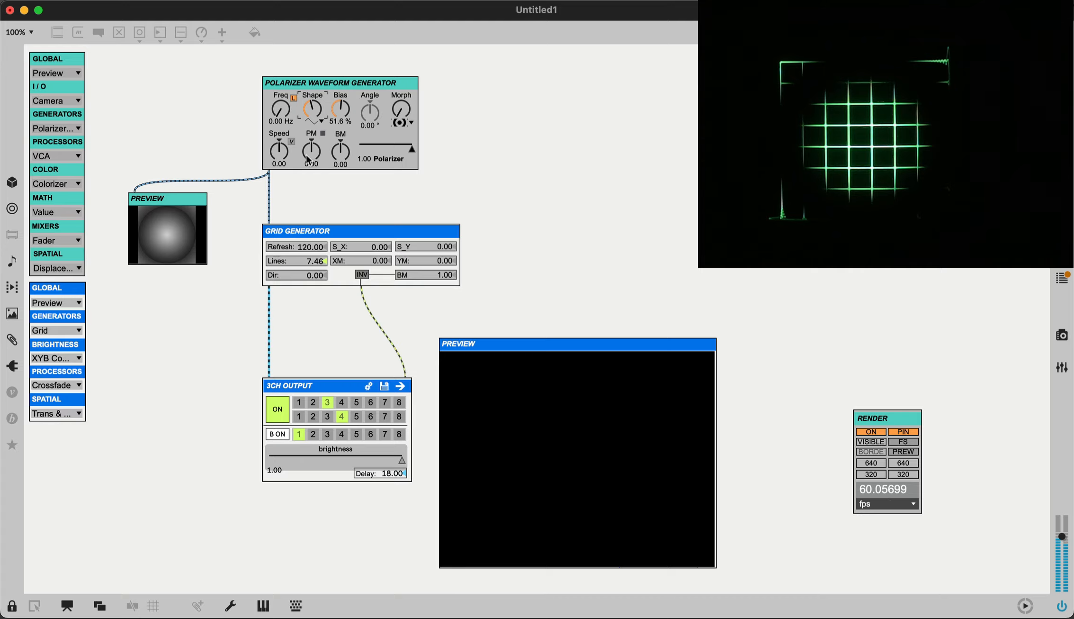
left_click_drag(314, 262, 314, 247)
left_click_drag(383, 247, 383, 246)
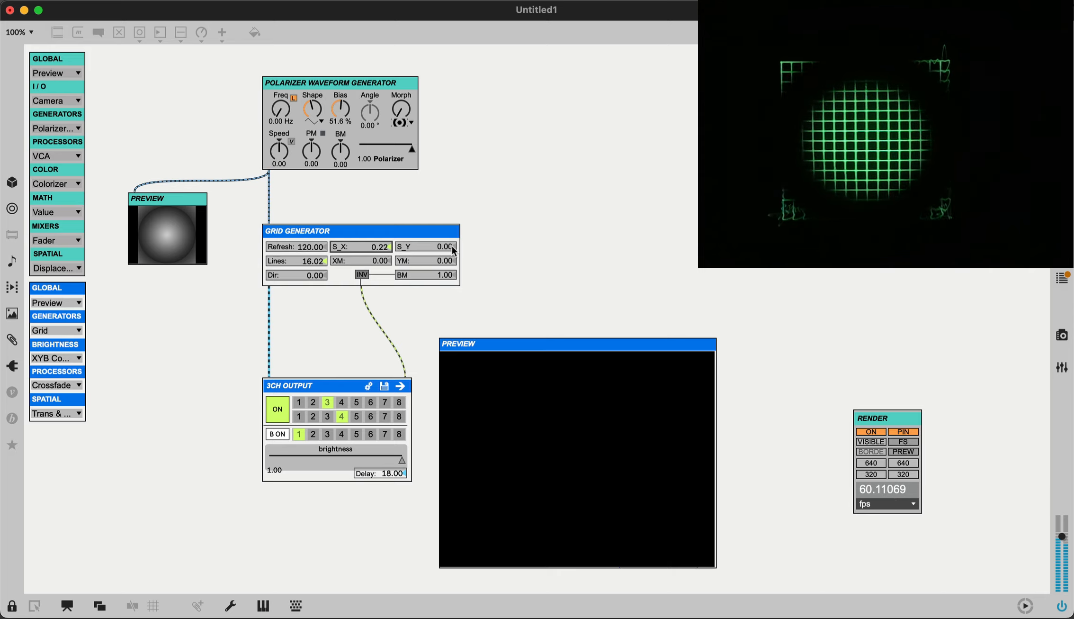
left_click_drag(452, 246, 452, 233)
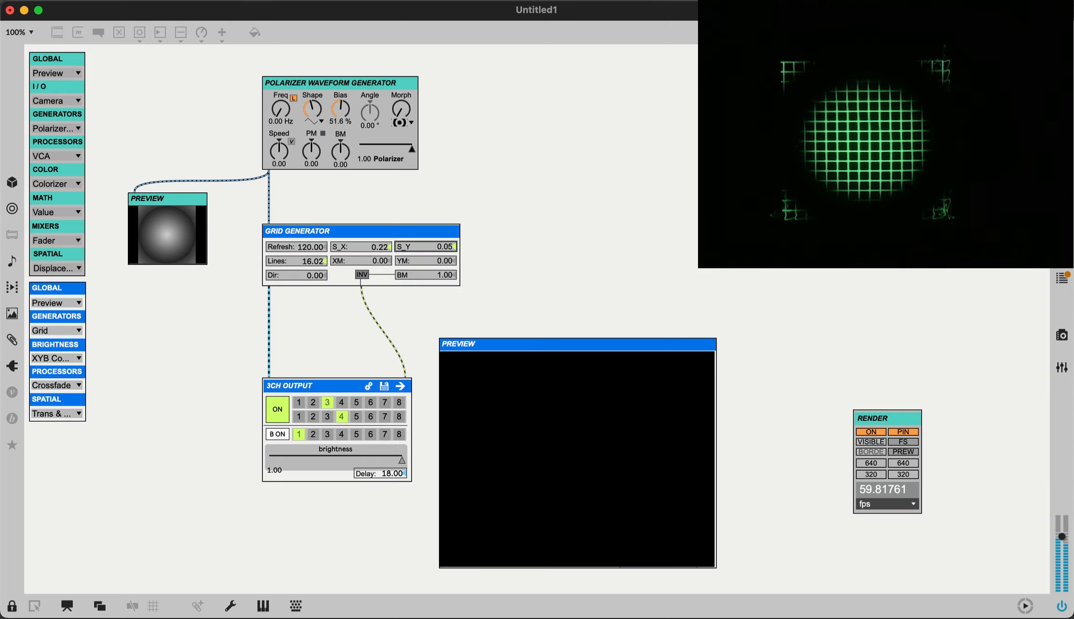
left_click(324, 274)
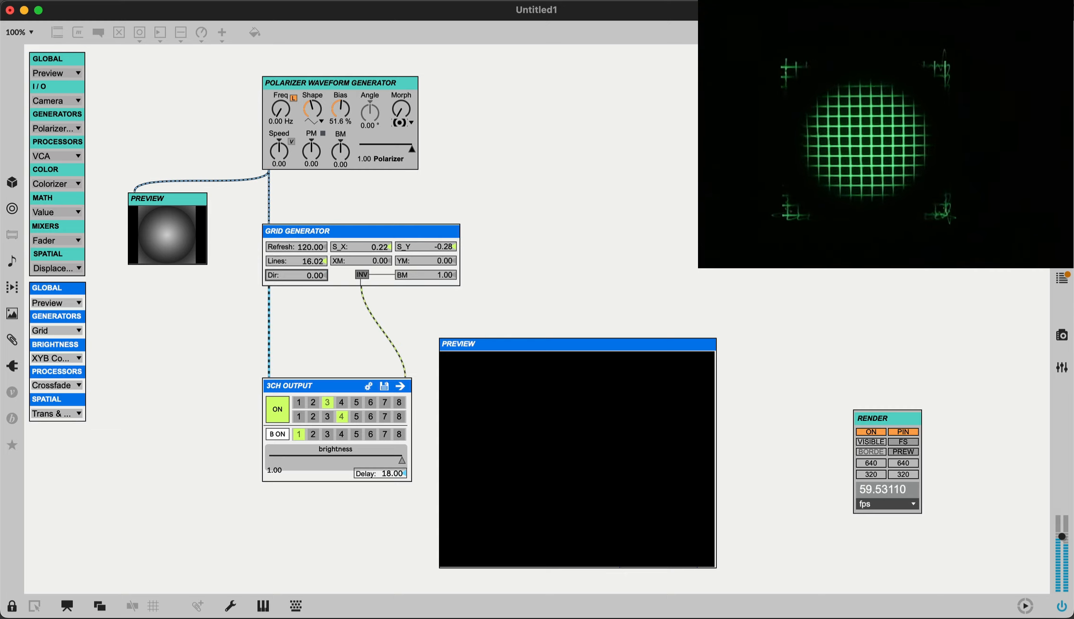
Unlock the patch and replace the Grid Generator with a Poly-Raster Generator below the waveform generator
key("super+e")
left_click(385, 260)
key("BackSpace")
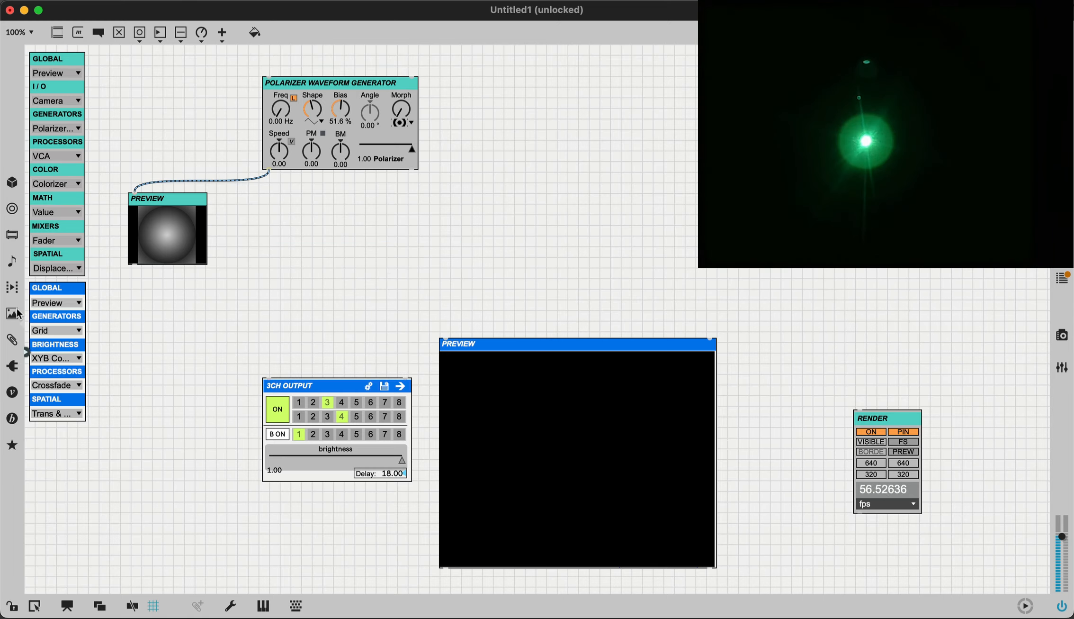
left_click(61, 303)
left_click(65, 316)
left_click(70, 331)
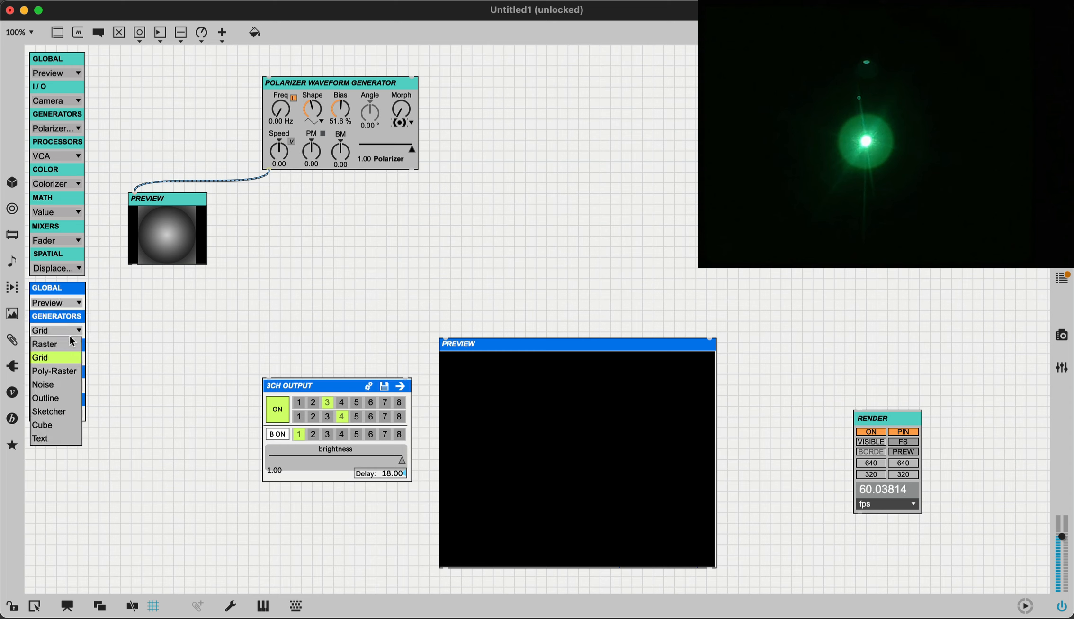
left_click(69, 369)
left_click_drag(113, 297, 251, 272)
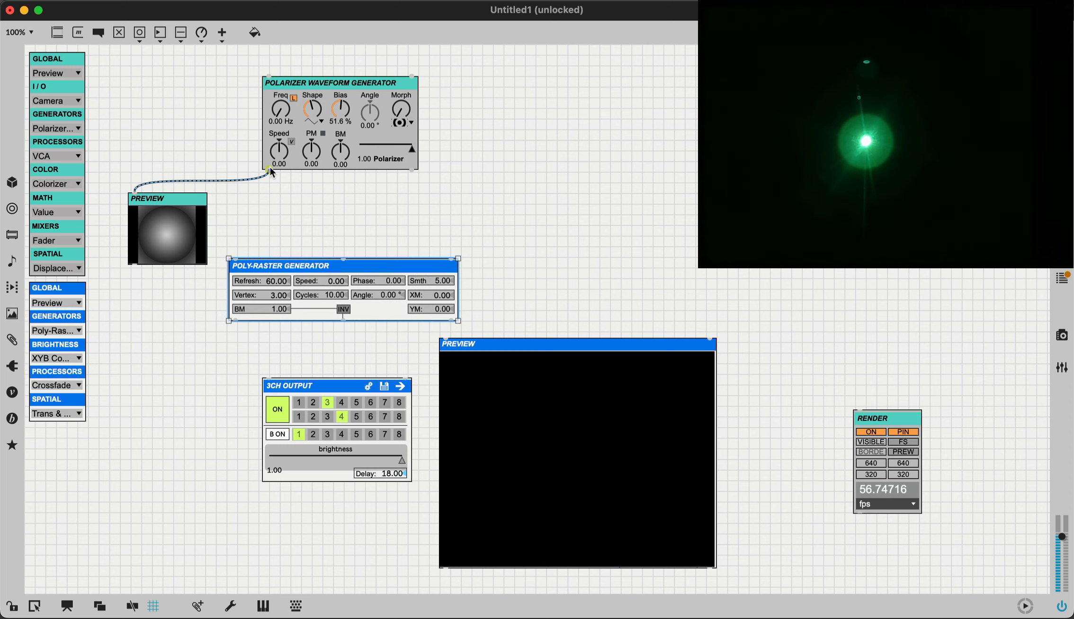
Wire the waveform generator into the Poly-Raster Generator and its position and brightness outputs into the 3CH Output, and center it between them
left_click_drag(271, 168, 321, 223)
left_click_drag(311, 270, 269, 378)
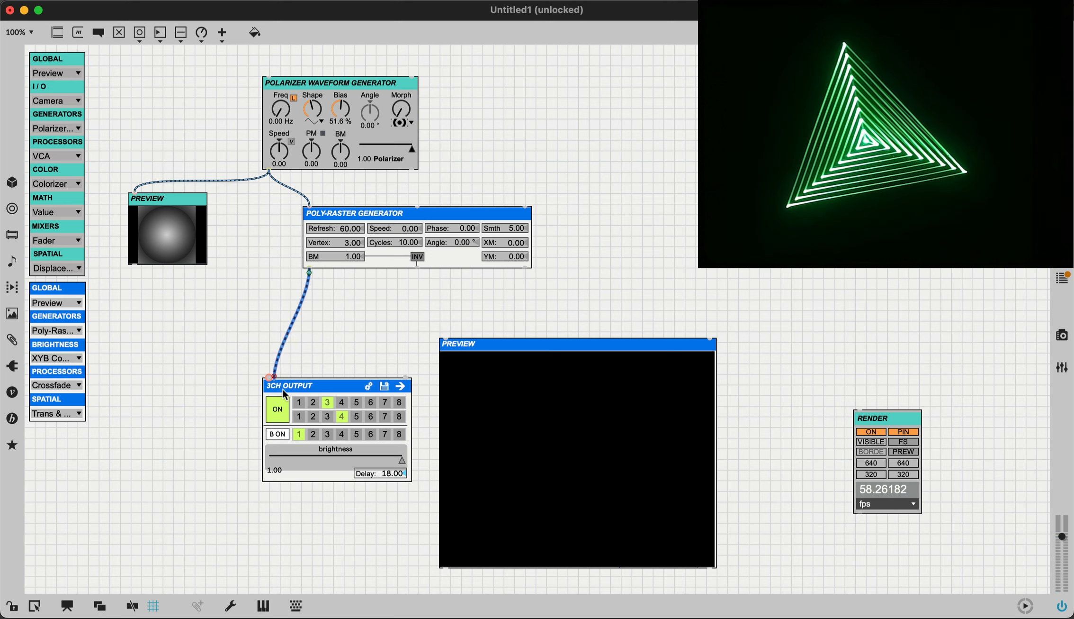
left_click_drag(418, 269, 406, 403)
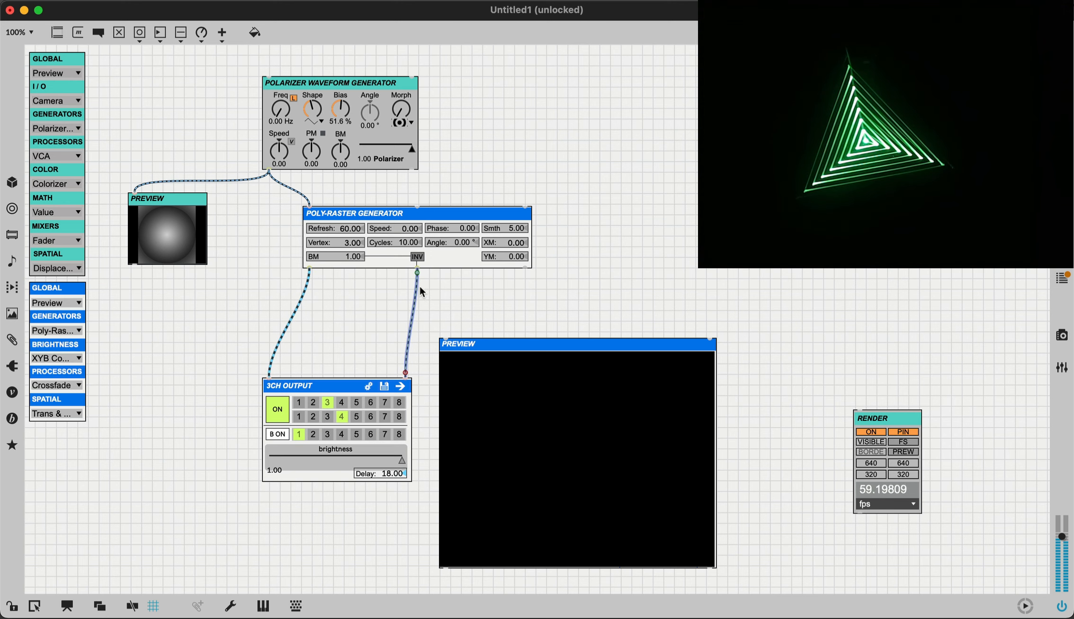
left_click_drag(379, 239, 353, 268)
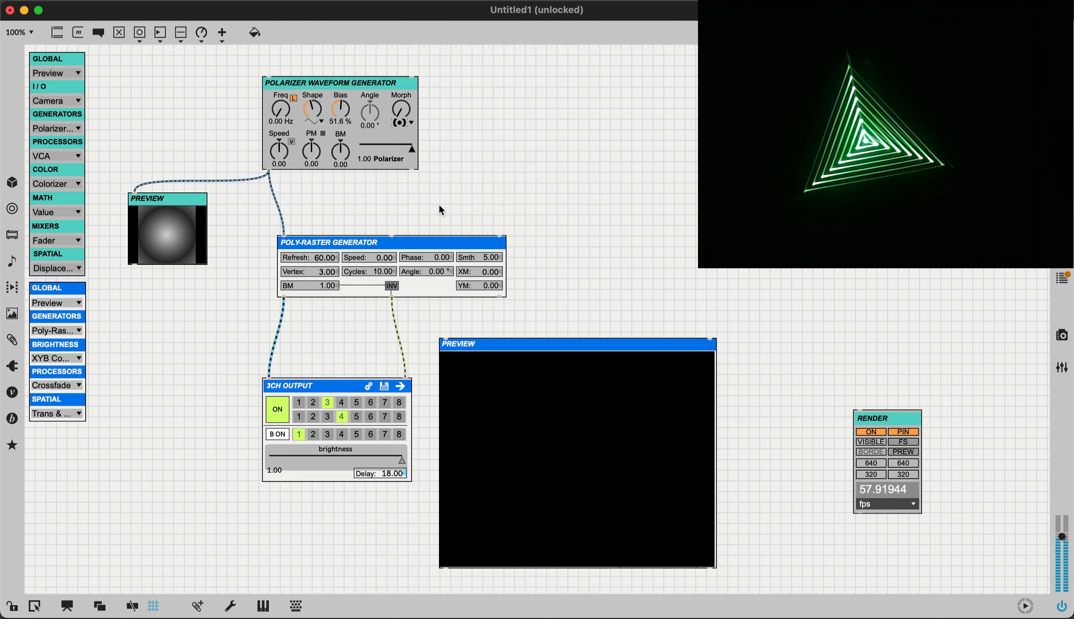
Lock the patch and set the Poly-Raster Generator's Vertex to 377.11 and Cycles to 2.86
key("super+e")
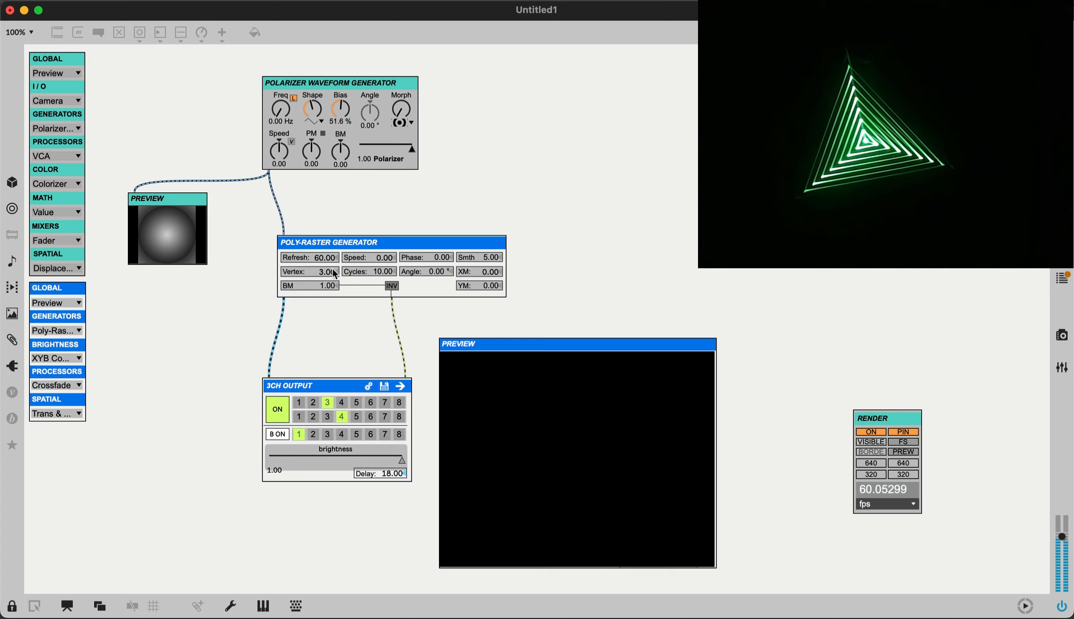
left_click(334, 273)
left_click_drag(333, 271, 333, 248)
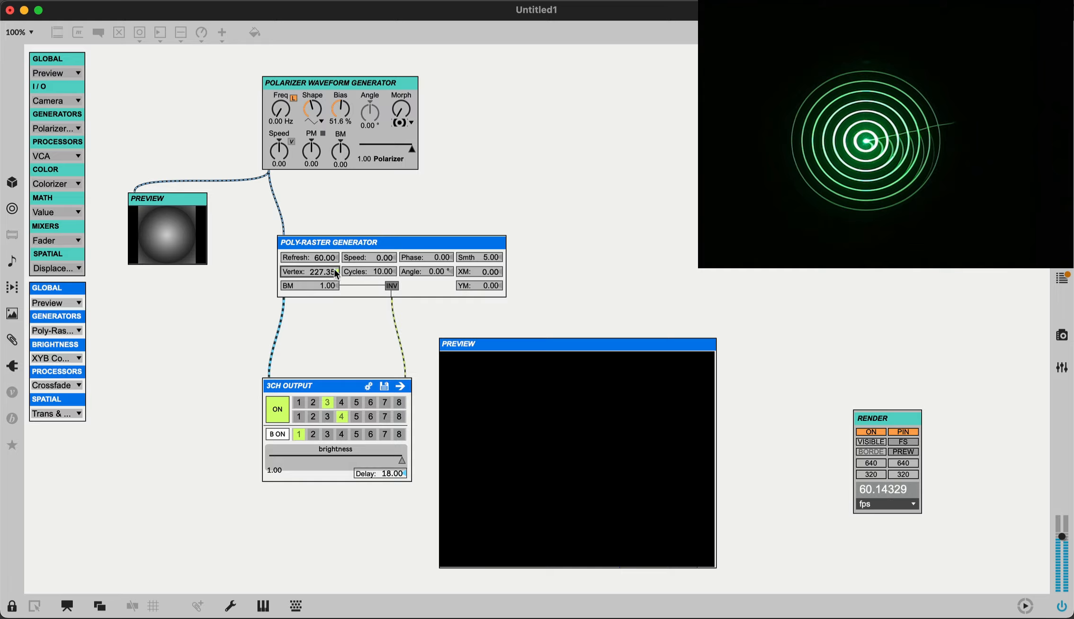
left_click_drag(387, 273, 388, 304)
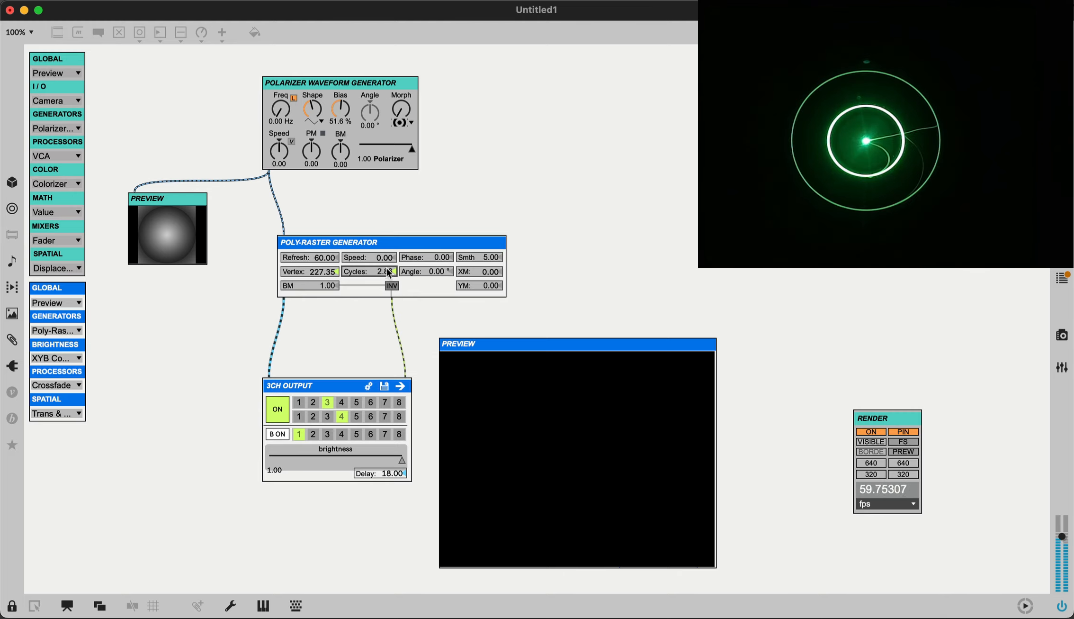
left_click_drag(327, 271, 326, 256)
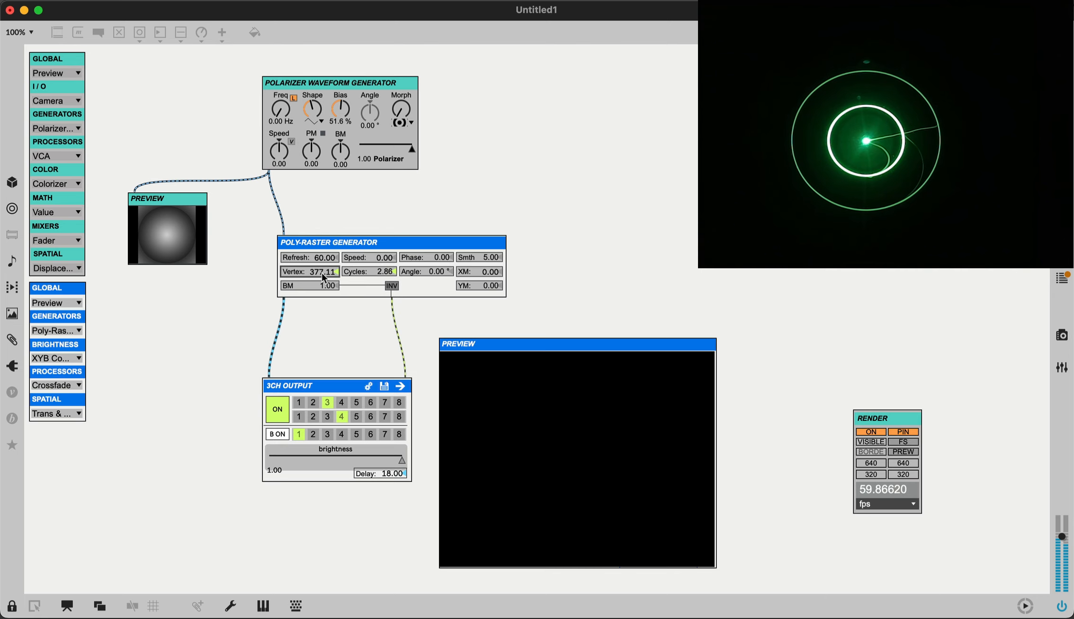
Unlock the patch, view the Poly-Raster Generator's help patch, and delete the generator
key("super+e")
left_click(398, 244, "alt")
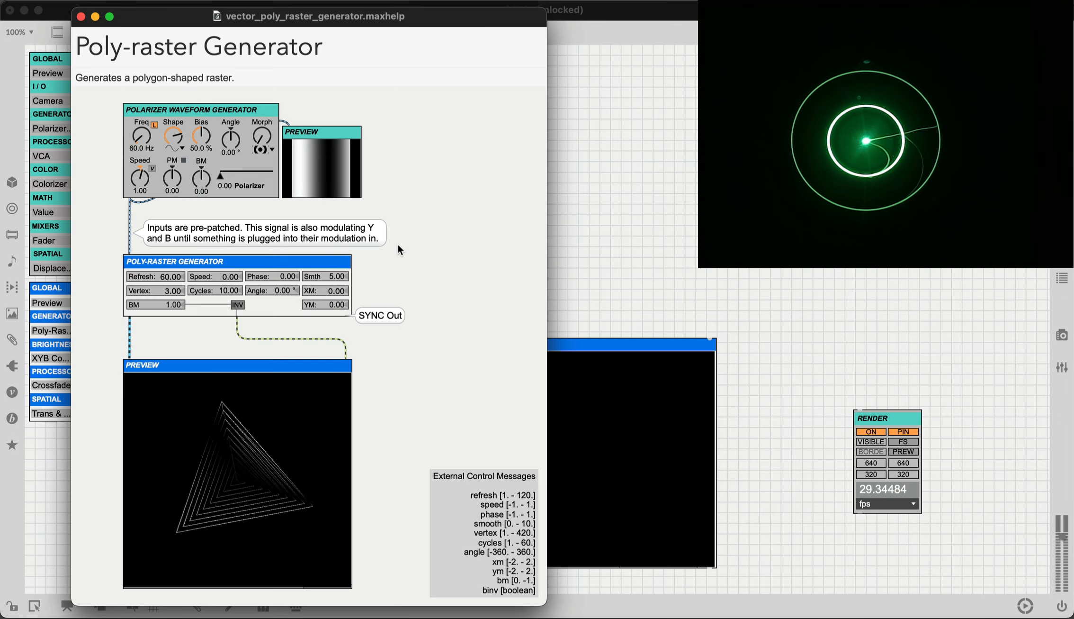
key("super+w")
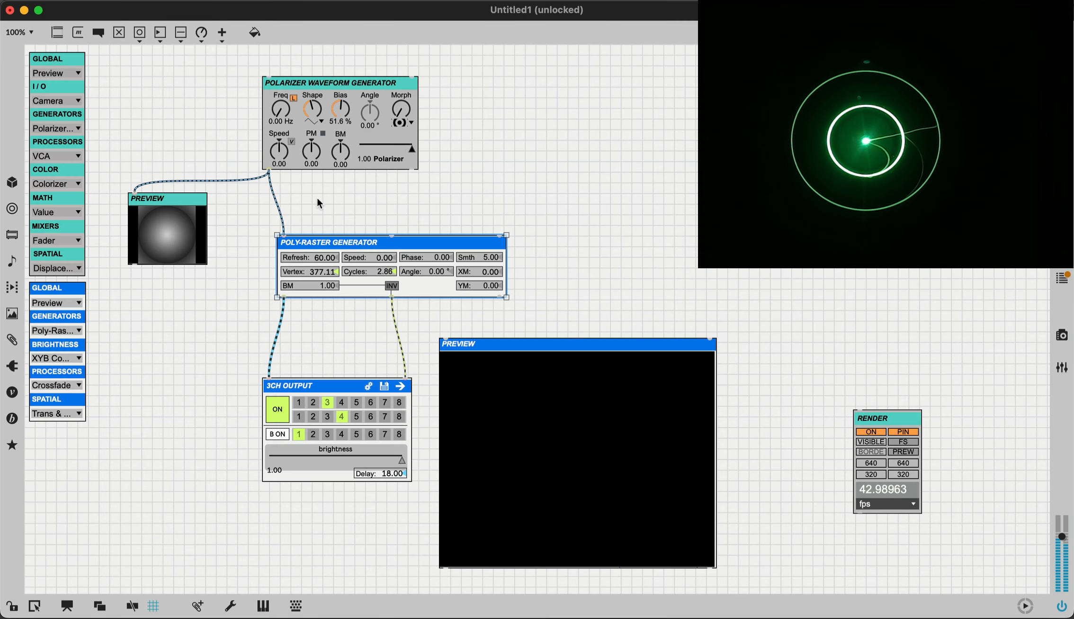
key("BackSpace")
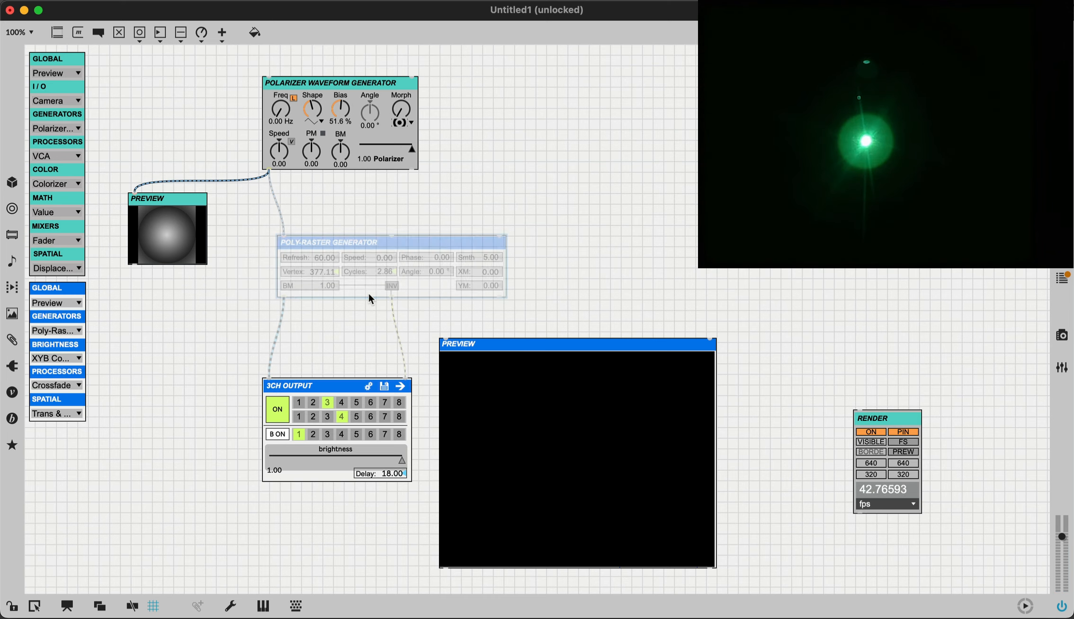
Choose the Grid generator, view its help patch, and close it
left_click(79, 328)
left_click(72, 354)
left_click(126, 300, "alt")
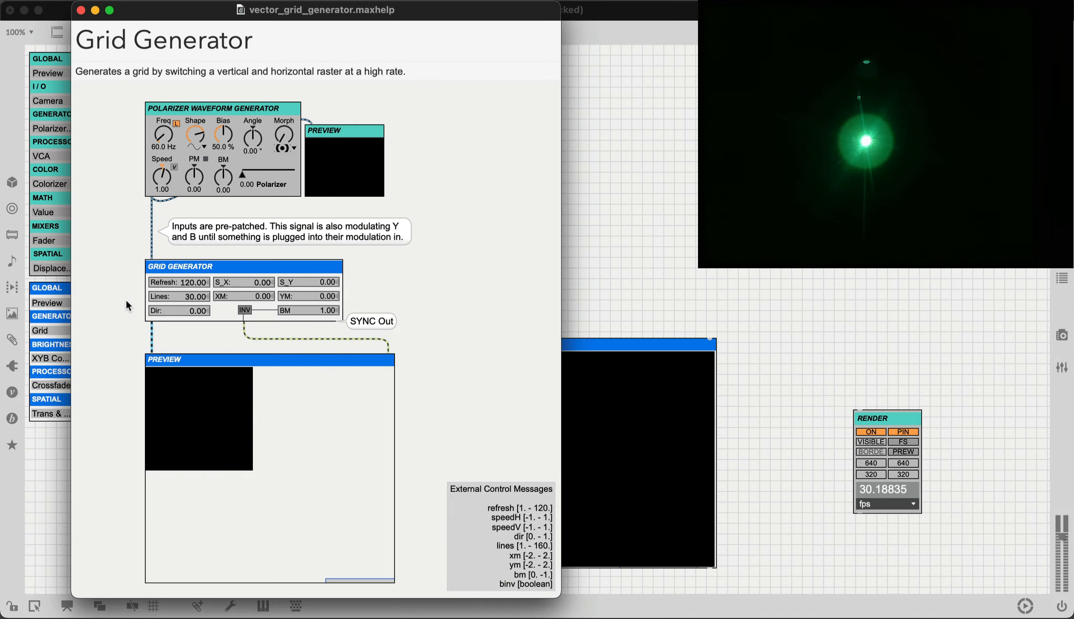
key("super+w")
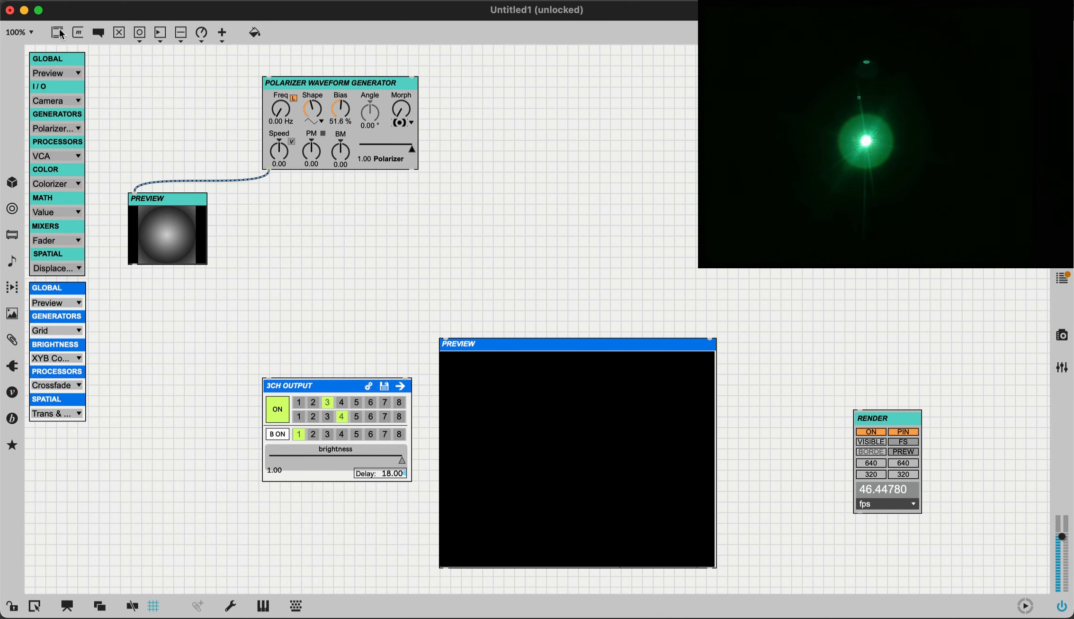
Choose the Audio2Texture module from the vector Global modules
left_click(55, 304)
left_click(119, 298)
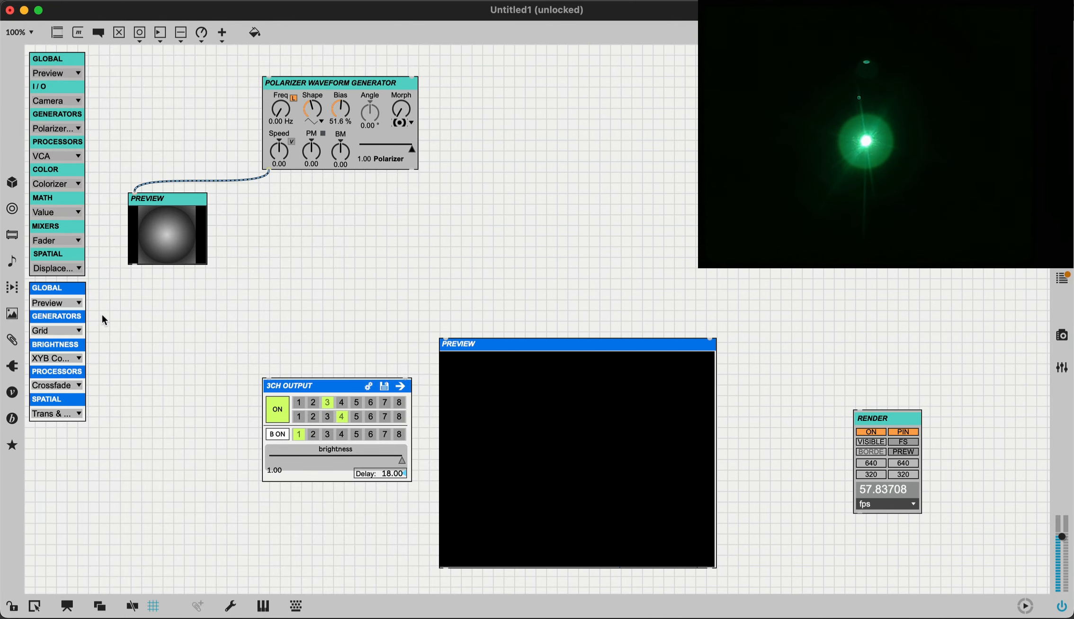
left_click(68, 332)
left_click(55, 304)
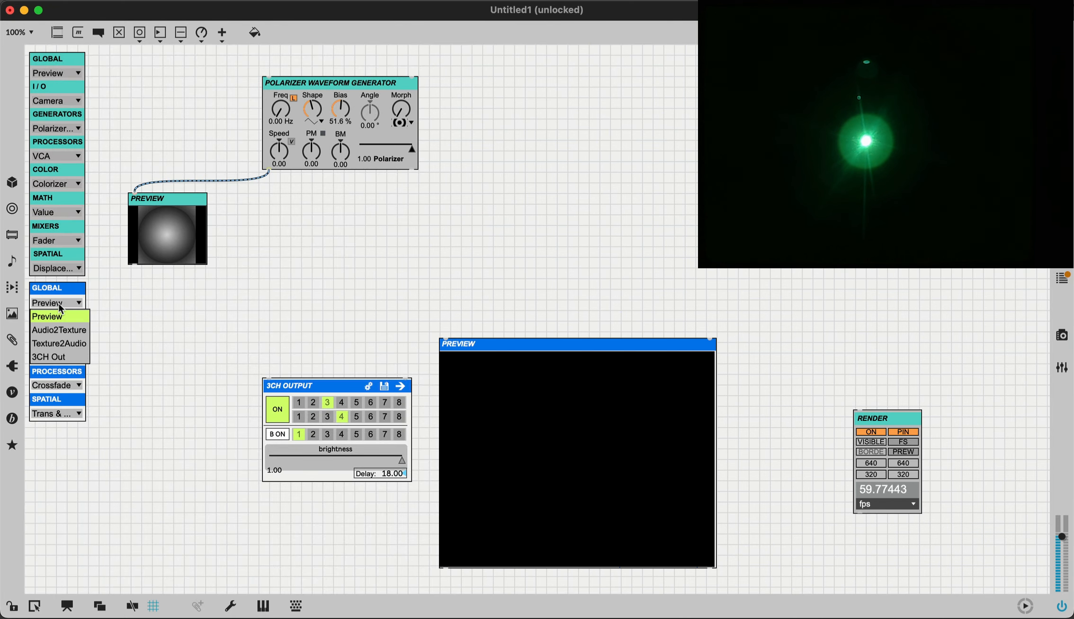
left_click(59, 330)
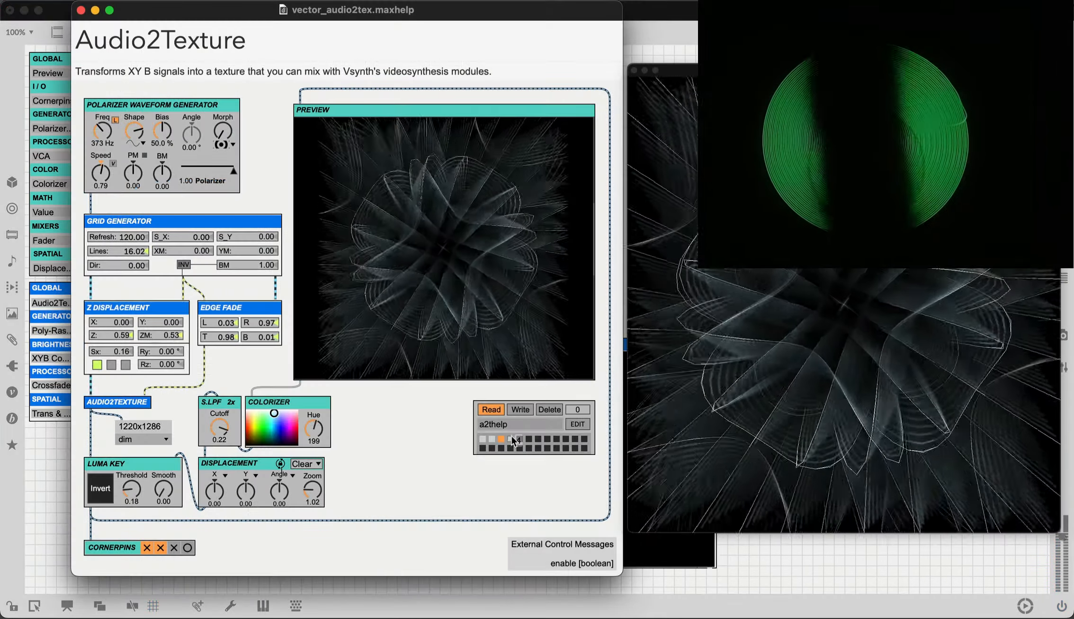
Recall the second, third and fourth stored presets in the Audio2Texture help patch, and close it
left_click(492, 439)
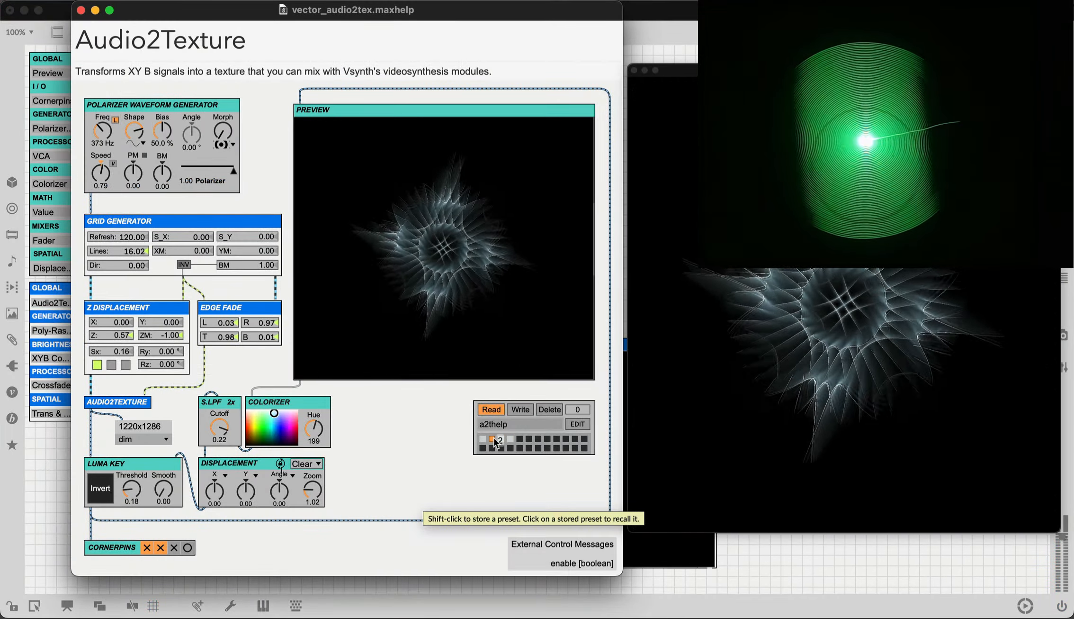
left_click(501, 439)
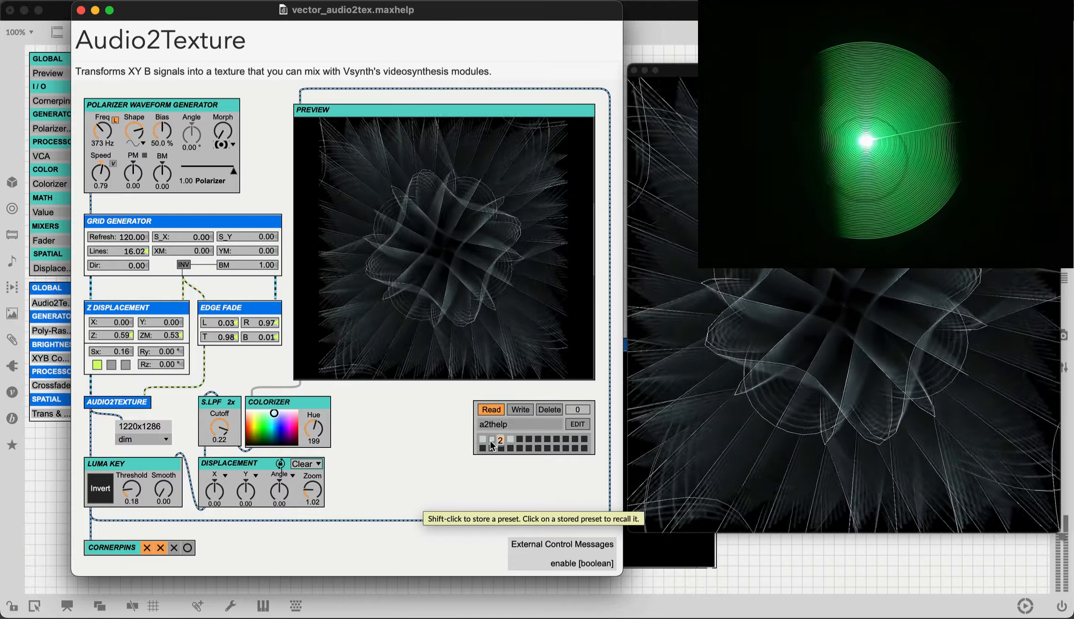
left_click(511, 440)
key("super+w")
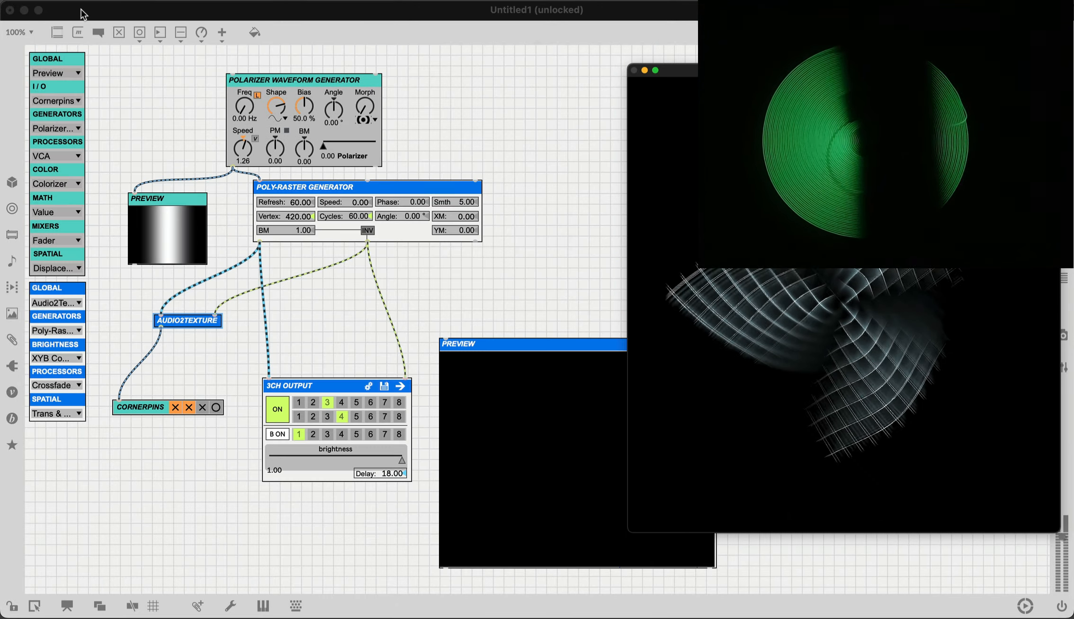
Delete the Audio2Texture module, the Poly-Raster Generator and the waveform preview from the patch
key("BackSpace")
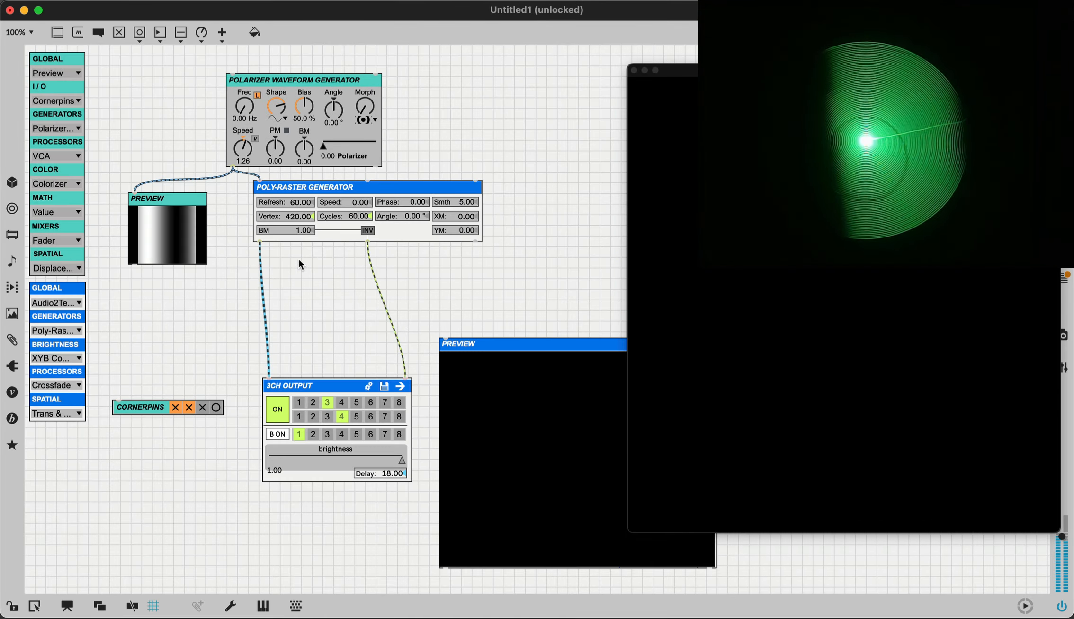
left_click(340, 233)
key("BackSpace")
left_click(186, 230)
key("BackSpace")
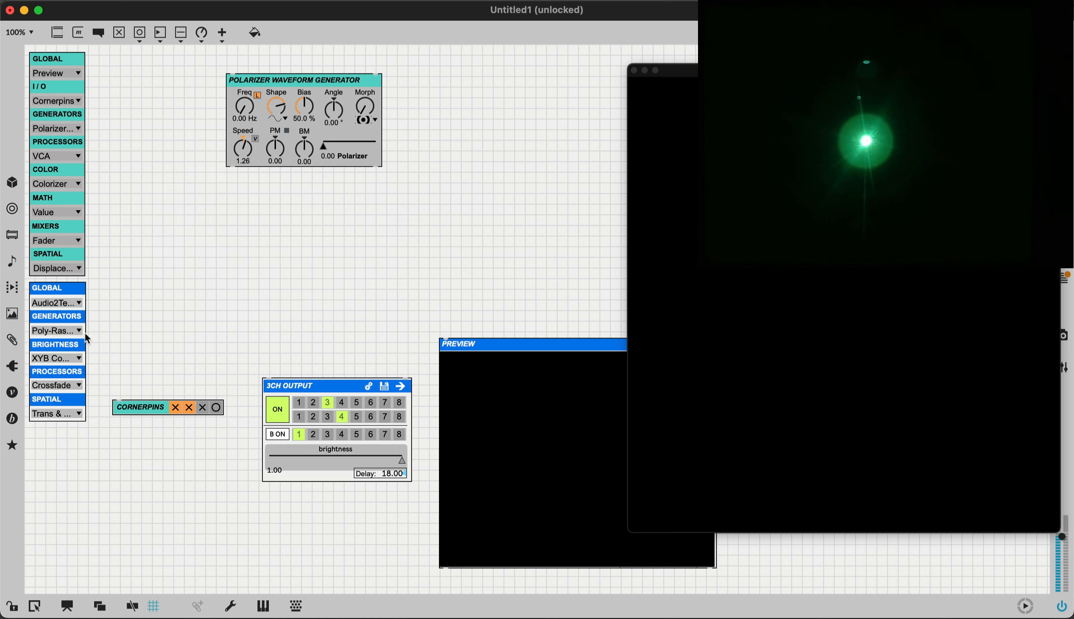
Add a Noise Generator above the 3CH Output and wire its position output into the 3CH Output
left_click(75, 330)
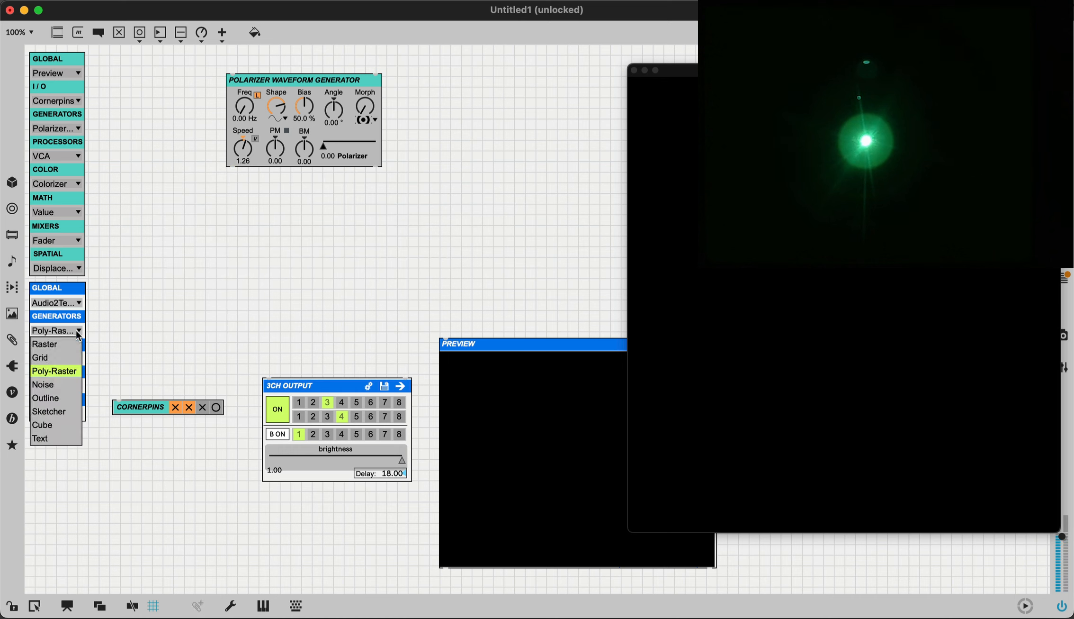
left_click(61, 382)
left_click(131, 407)
left_click_drag(119, 333, 271, 263)
left_click_drag(248, 272, 283, 412)
Widen the Noise Generator to match the 3CH Output, and align both modules beneath the waveform generator
left_click_drag(384, 267, 408, 275)
left_click_drag(326, 418, 326, 375)
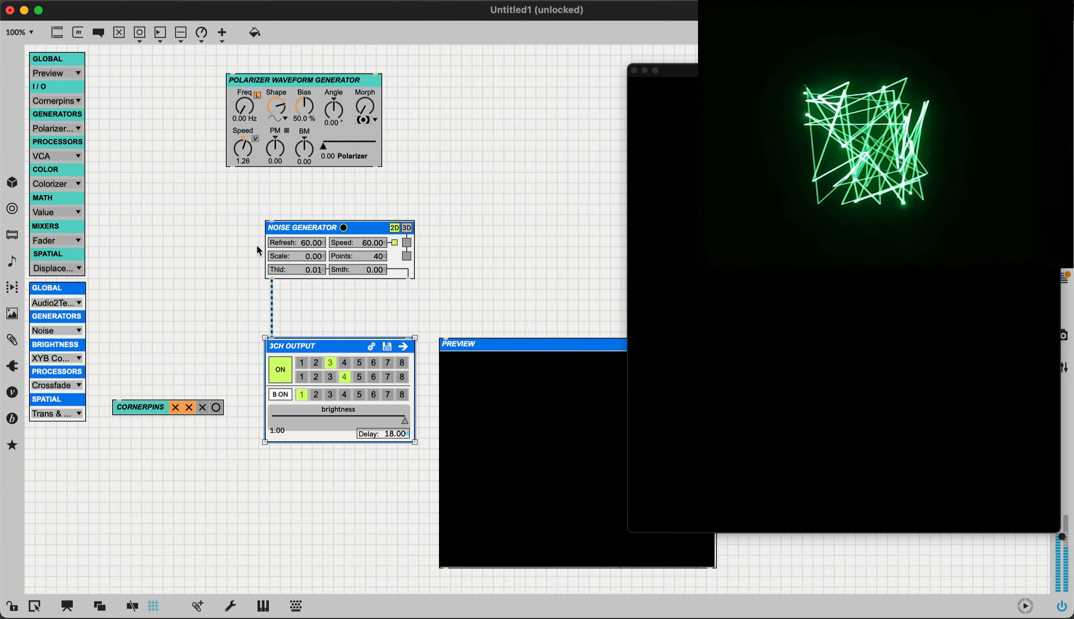
left_click_drag(257, 245, 293, 375)
left_click(182, 299)
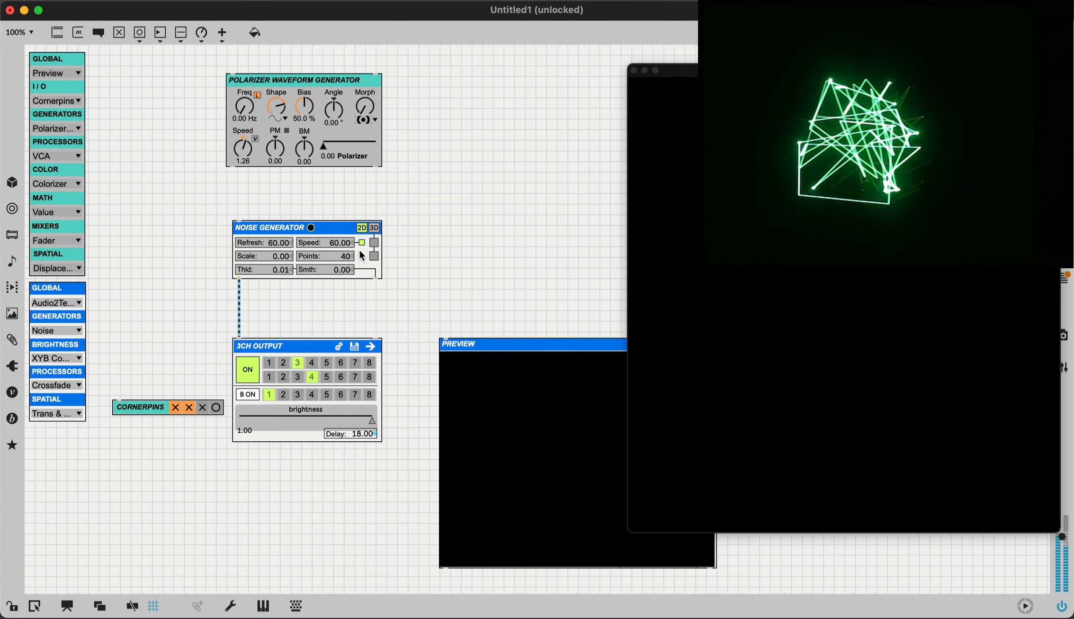
Lock the patch, switch off the toggle beside the Noise Generator's Speed, and set Speed to 238.11
scroll(364, 247, "up", 1)
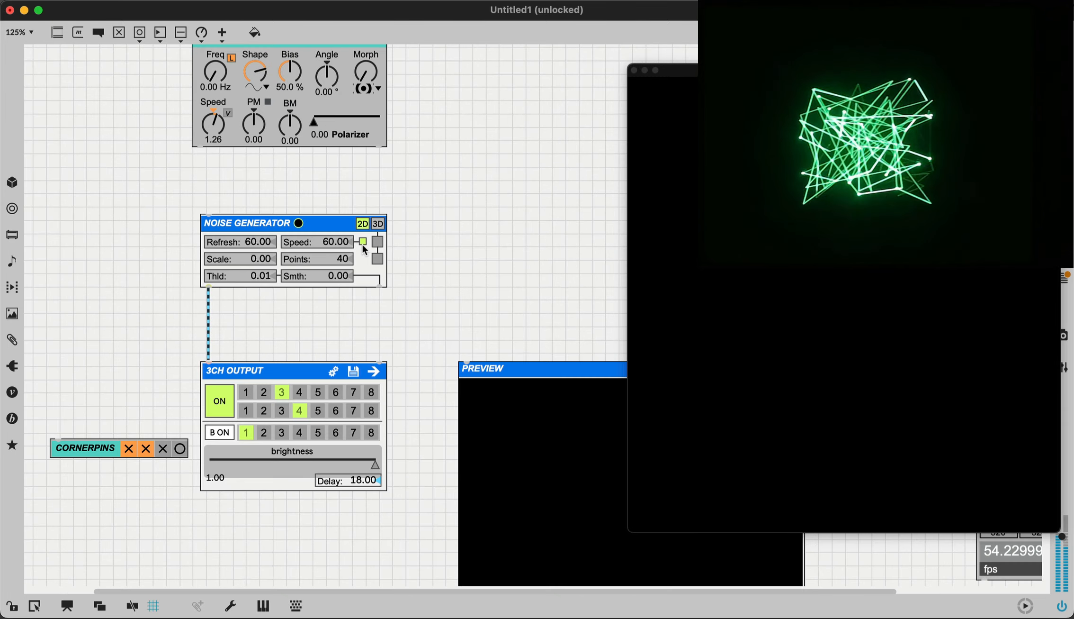
key("super+e")
left_click(363, 242)
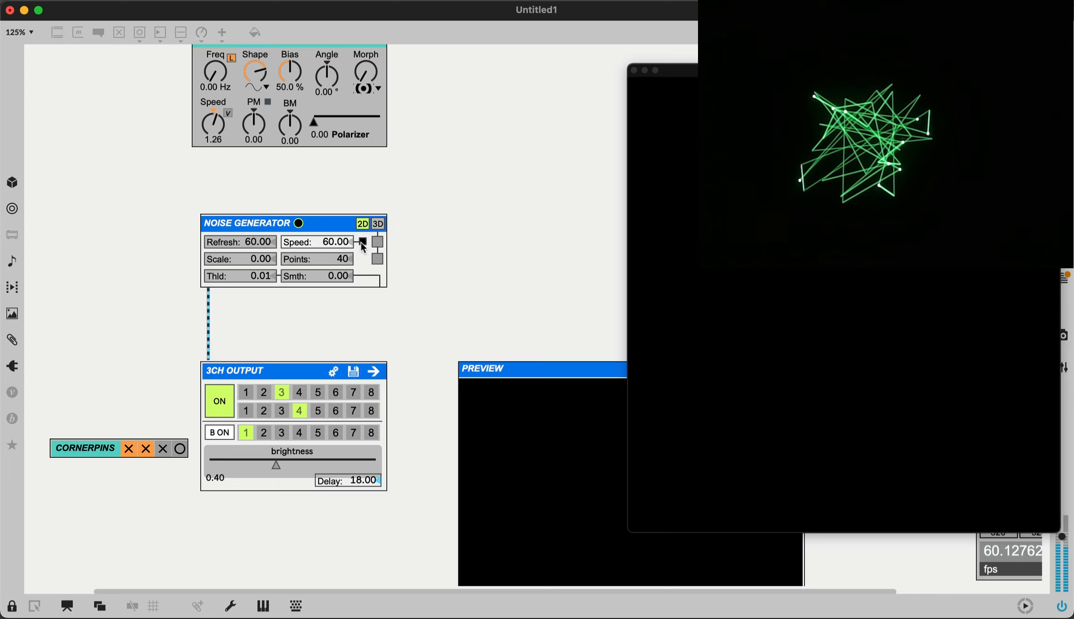
left_click_drag(345, 242, 345, 157)
double_click(344, 242)
left_click(363, 243)
left_click(364, 242)
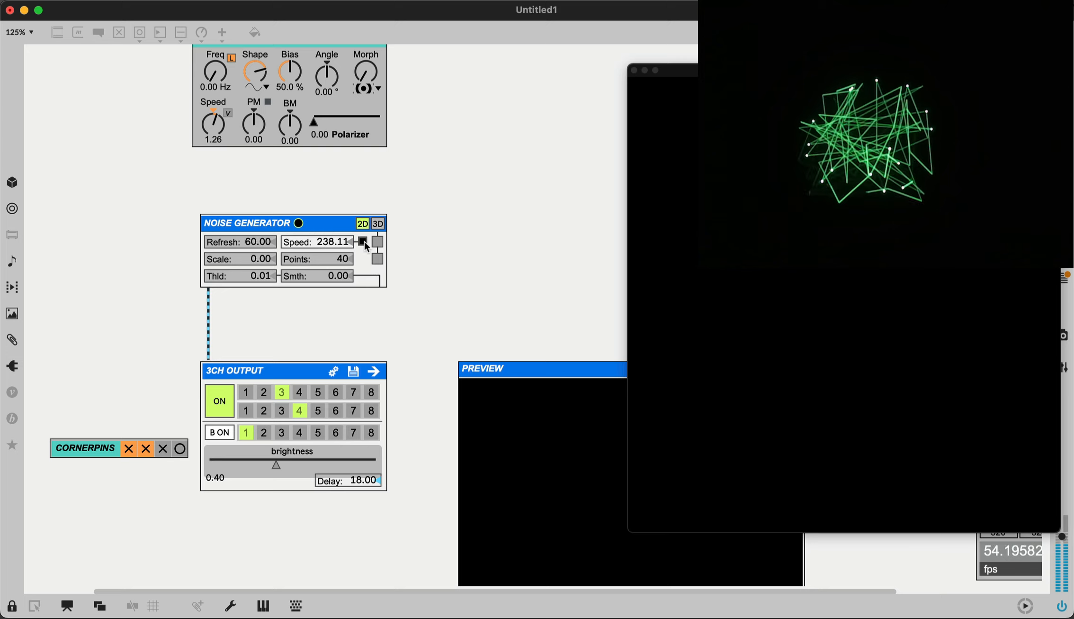
Trigger the Noise Generator manually, and wire a button object into its input
left_click(299, 223)
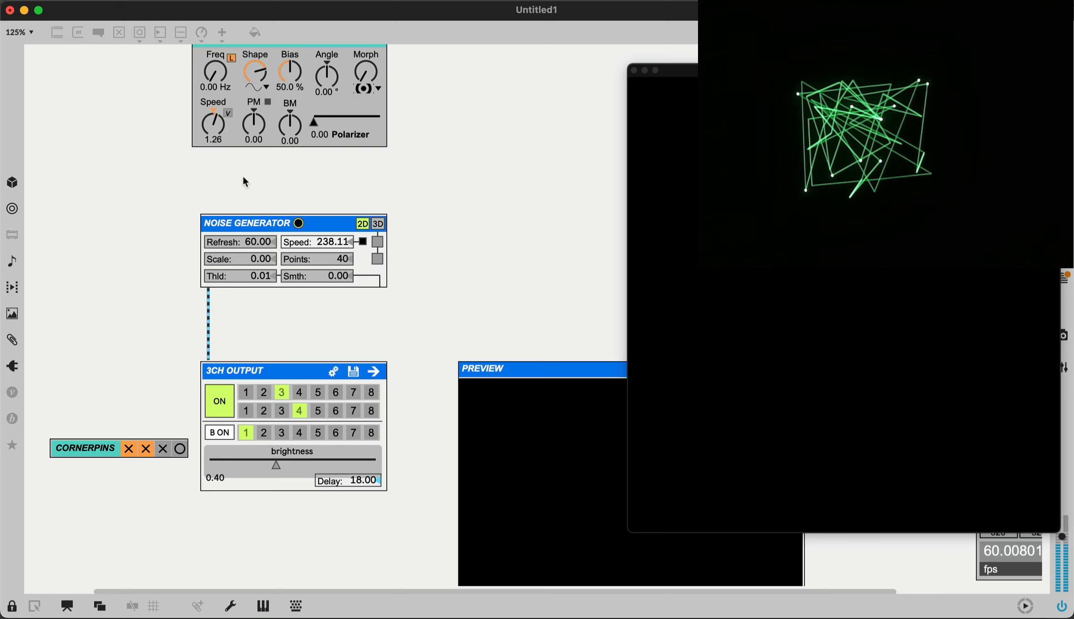
key("super+e")
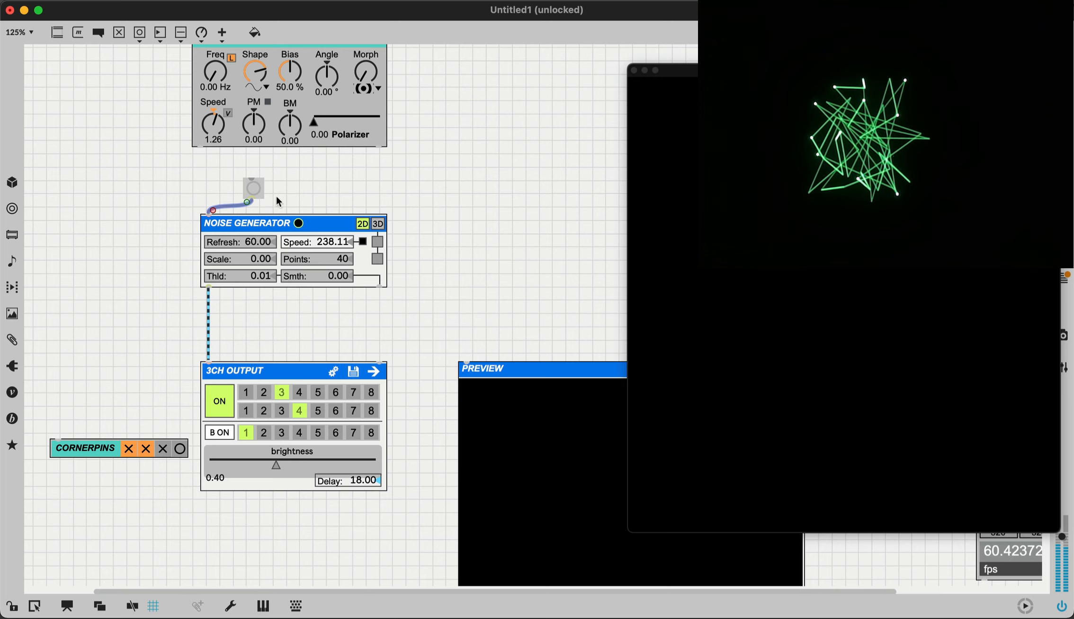
key("super+e")
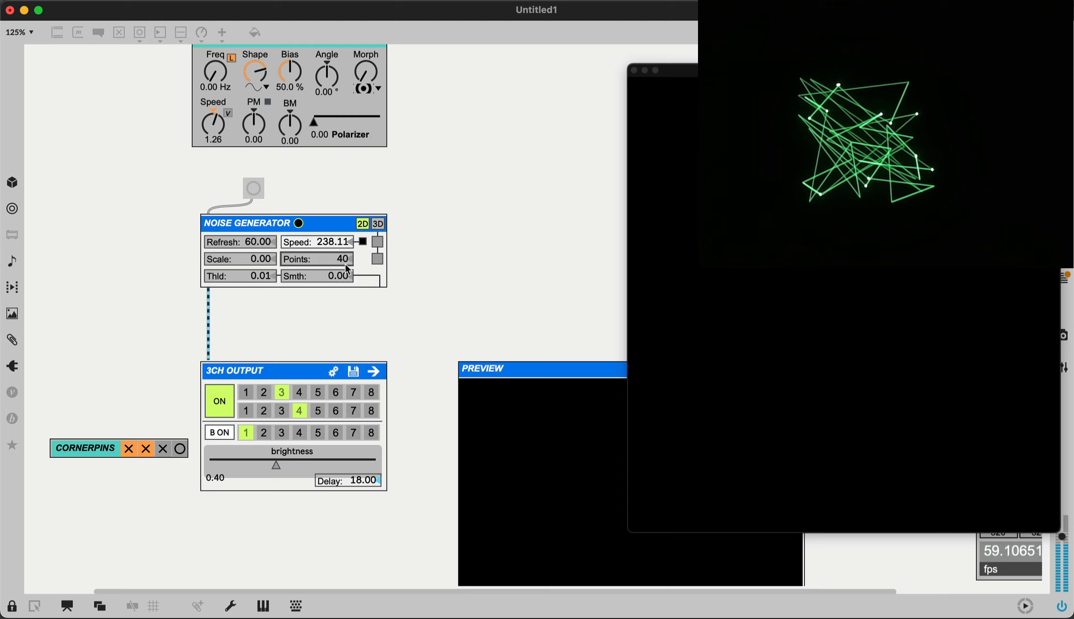
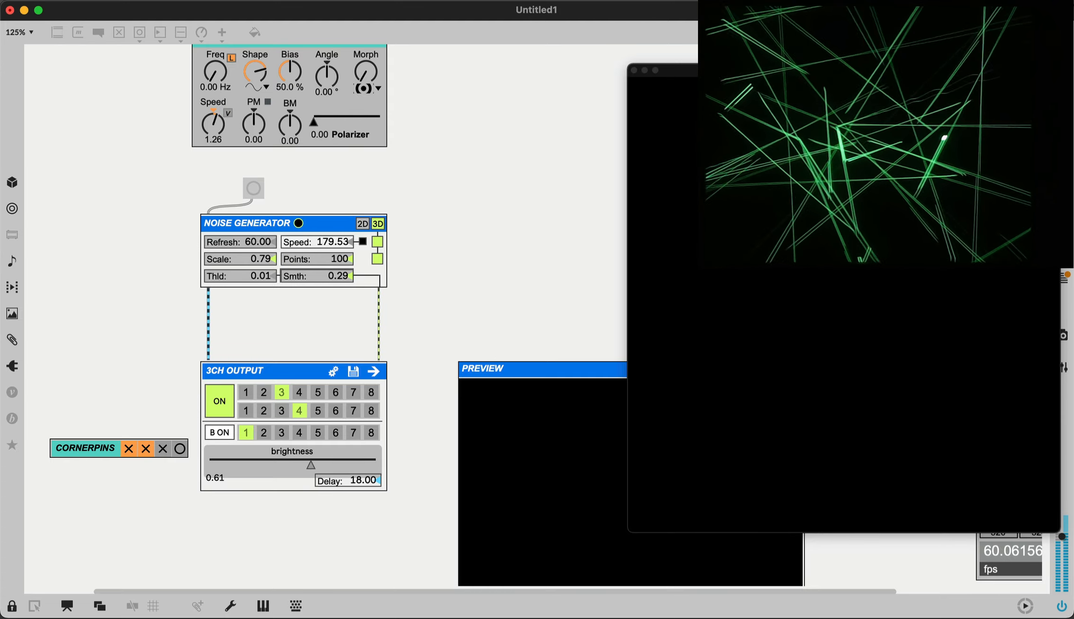
Unlock the patch and replace the Noise Generator with an Outline Generator above the 3CH Output
key("super+e")
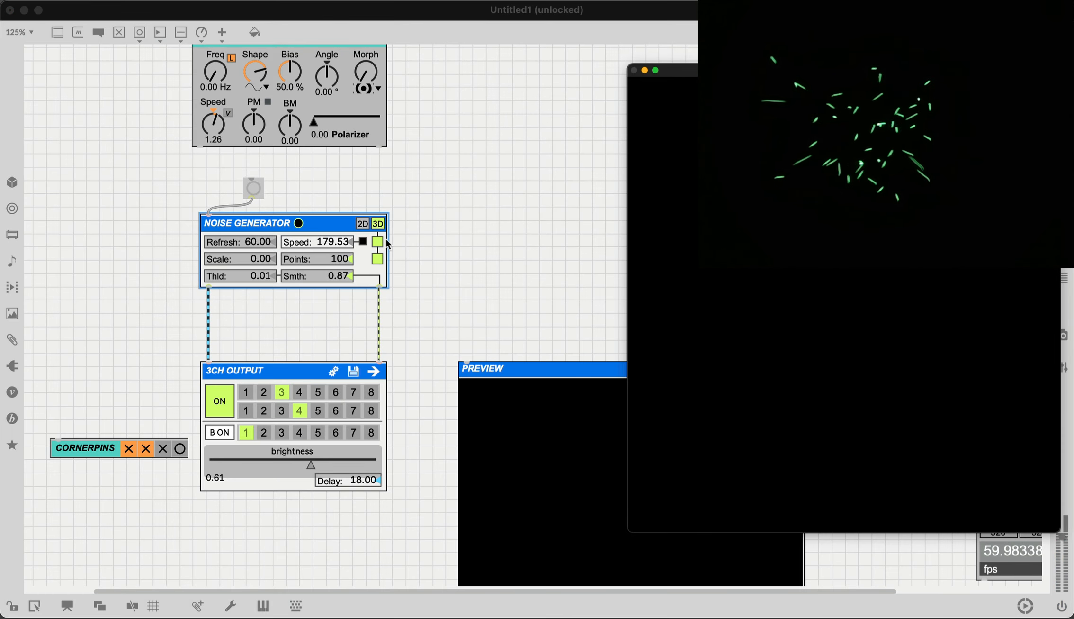
scroll(385, 238, "left", 5)
scroll(385, 238, "up", 3)
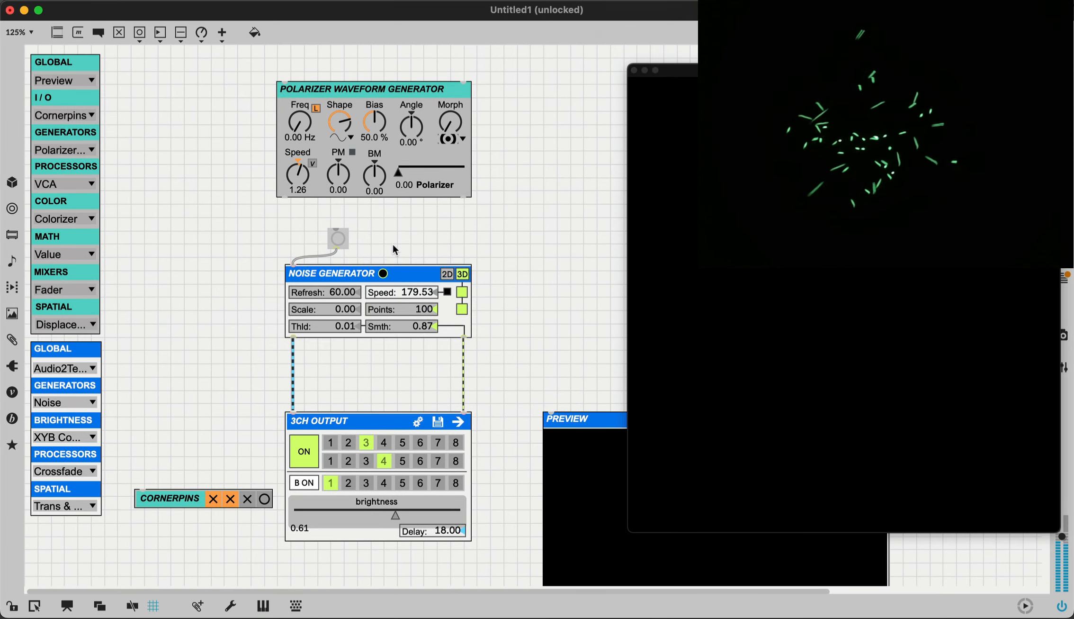
key("super+e")
key("super+e")
key("BackSpace")
left_click(71, 402)
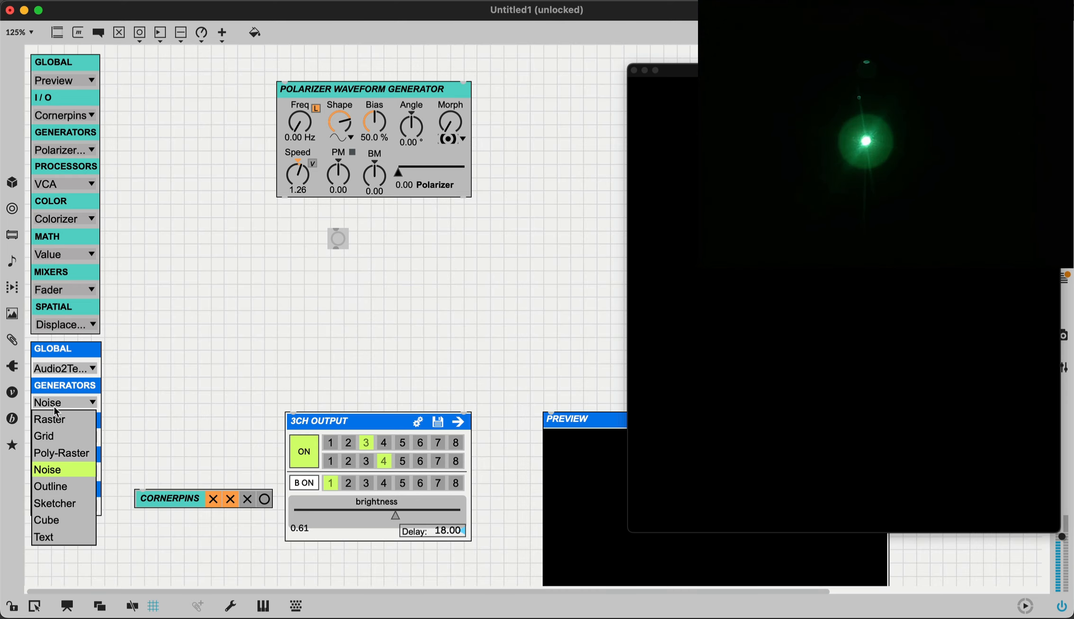
left_click(70, 487)
left_click_drag(177, 384, 348, 330)
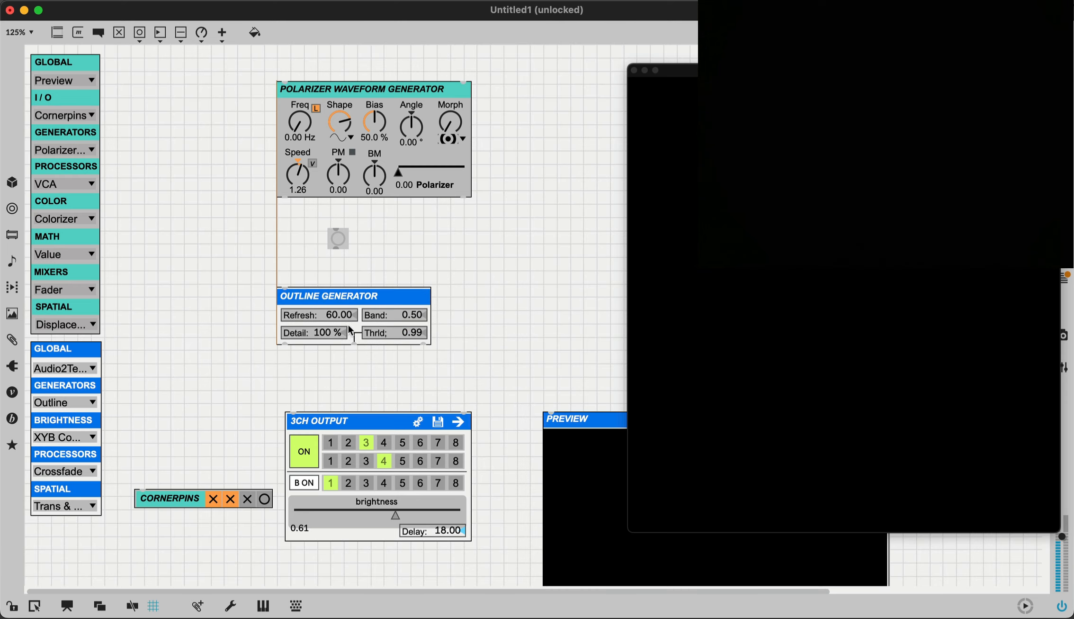
Delete the Polarizer Waveform Generator and switch the 3CH Output's B channel off
left_click_drag(271, 136, 321, 137)
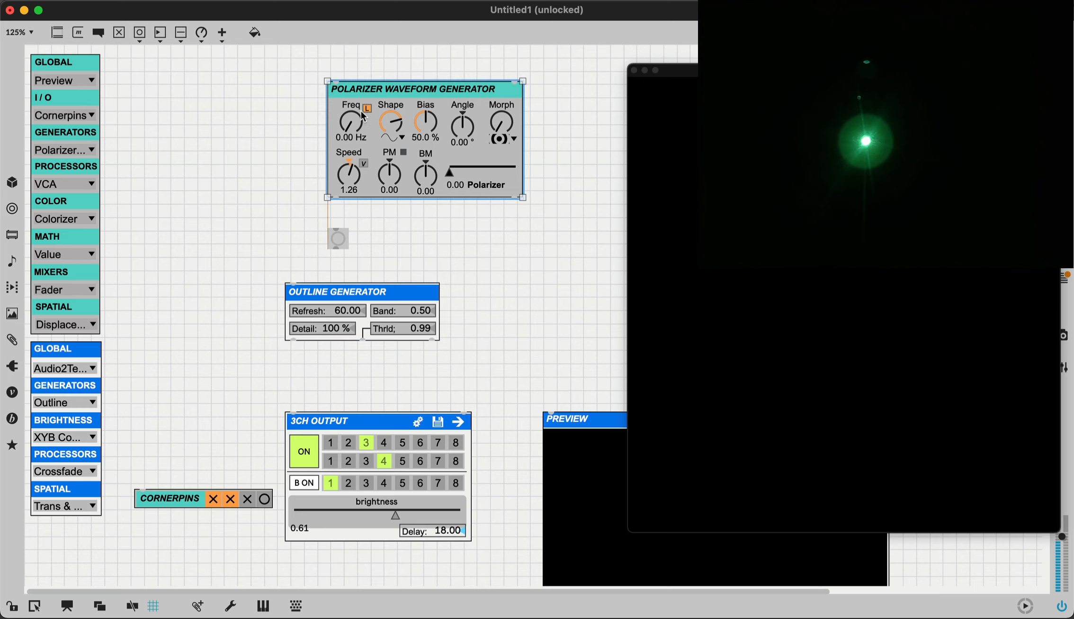
key("BackSpace")
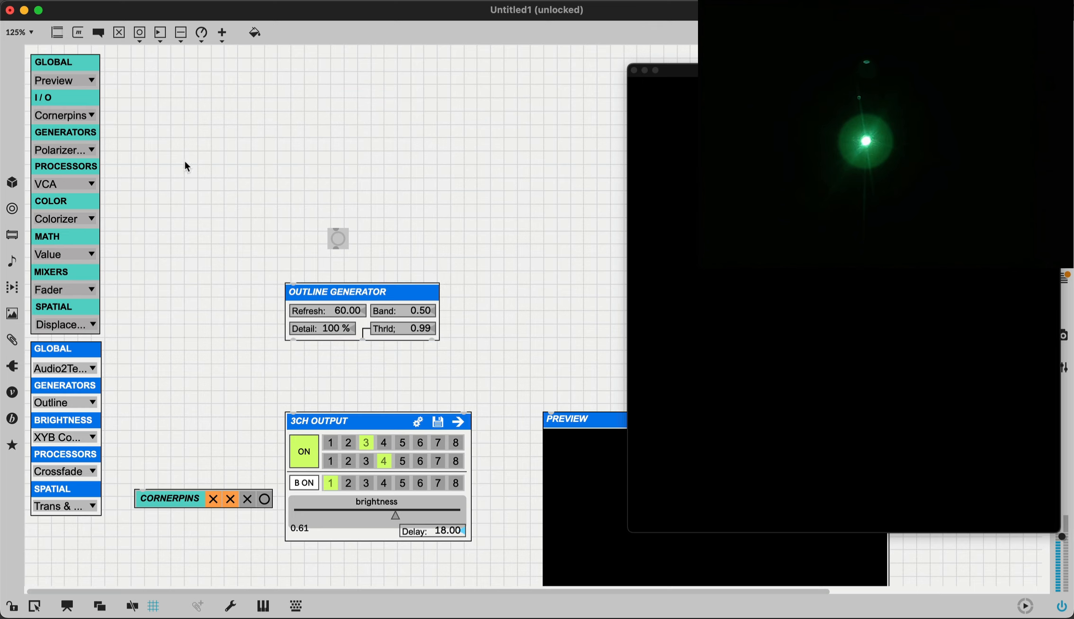
left_click(312, 488)
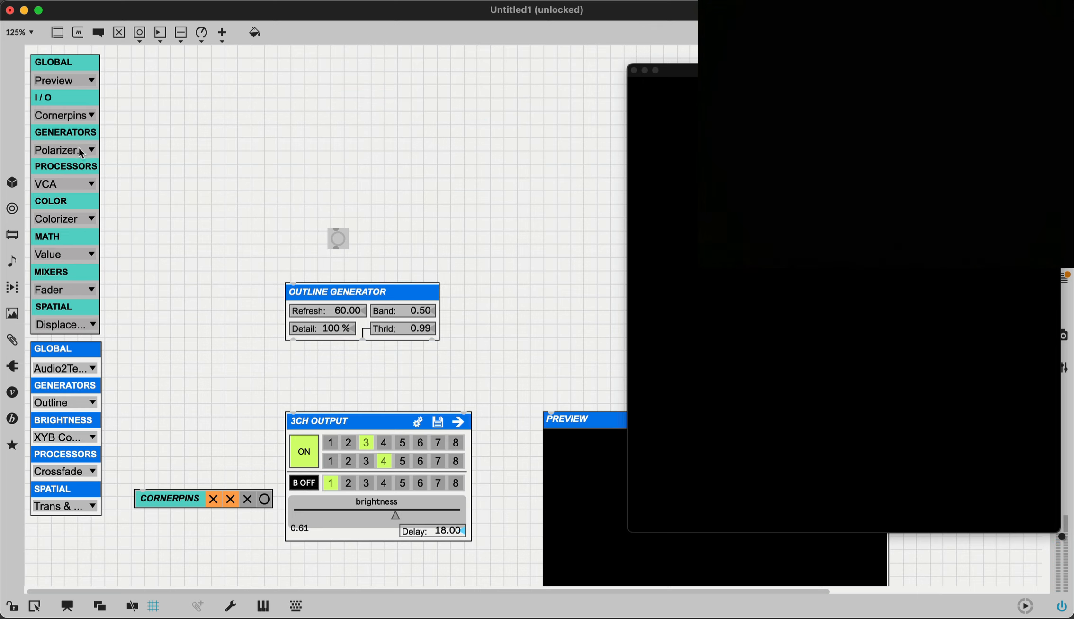
Add a Sources module and align the Outline Generator beneath it
left_click(72, 85)
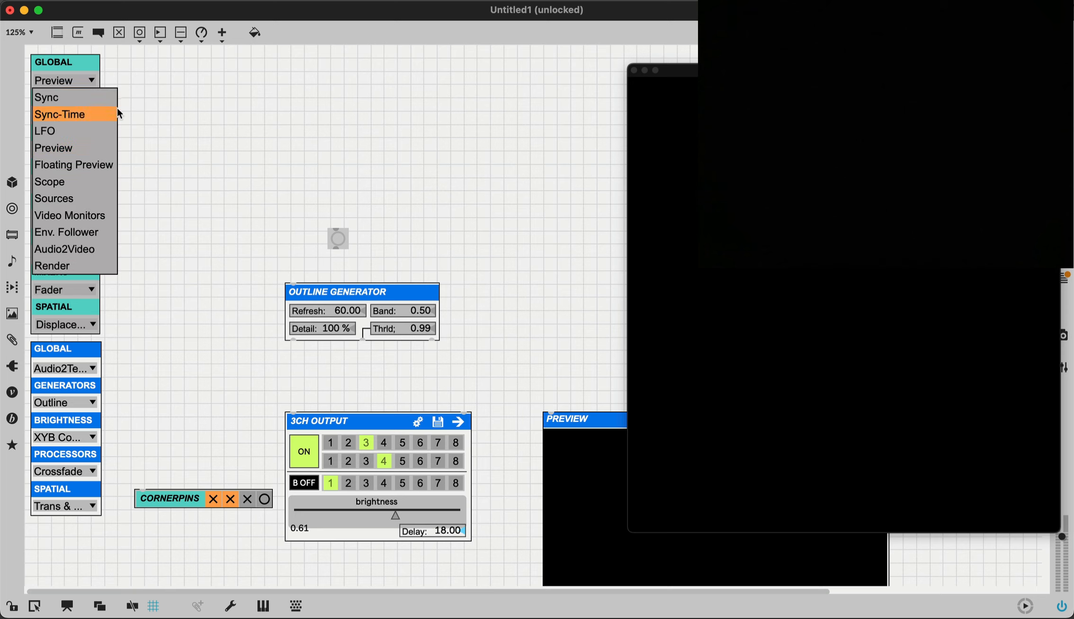
left_click(90, 195)
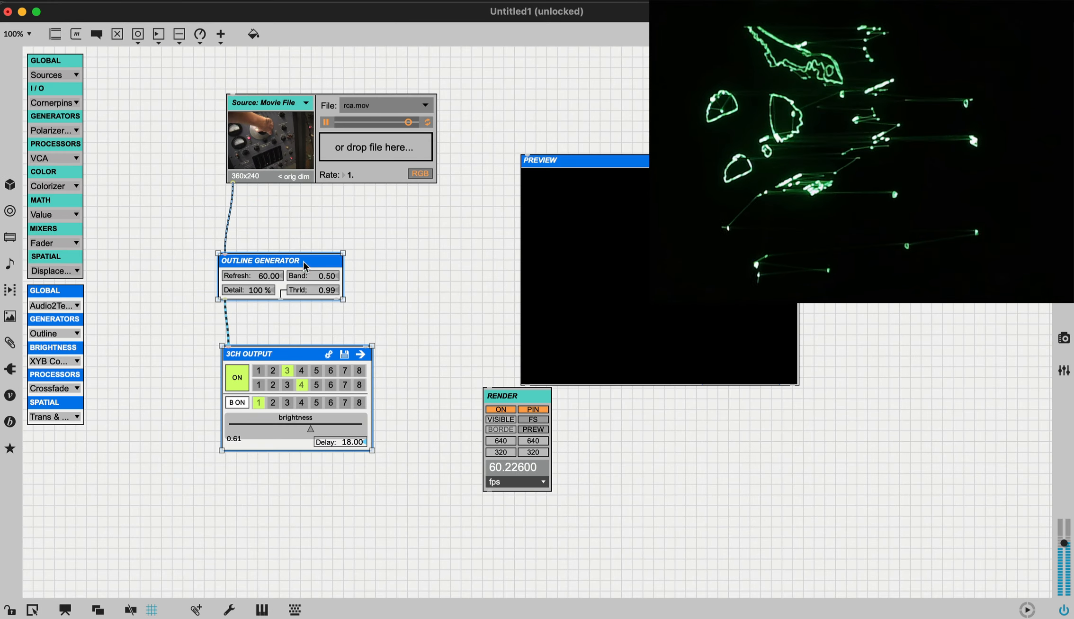
left_click(304, 262)
left_click_drag(315, 267, 323, 261)
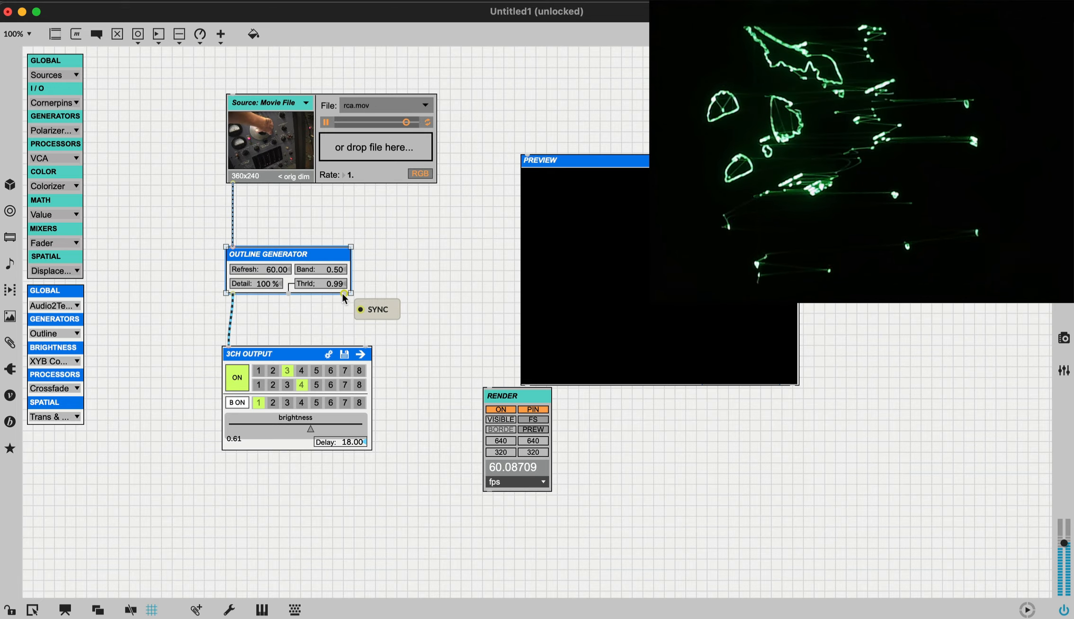
Lock the patch and set the Outline Generator's Band to 0.19
key("super+e")
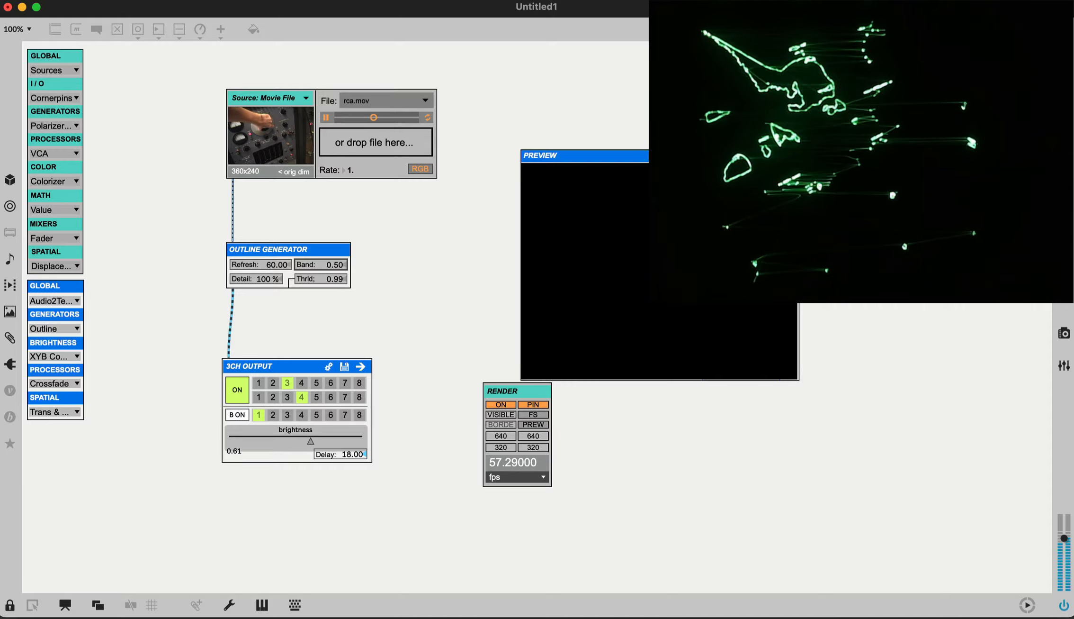
left_click_drag(331, 265, 332, 272)
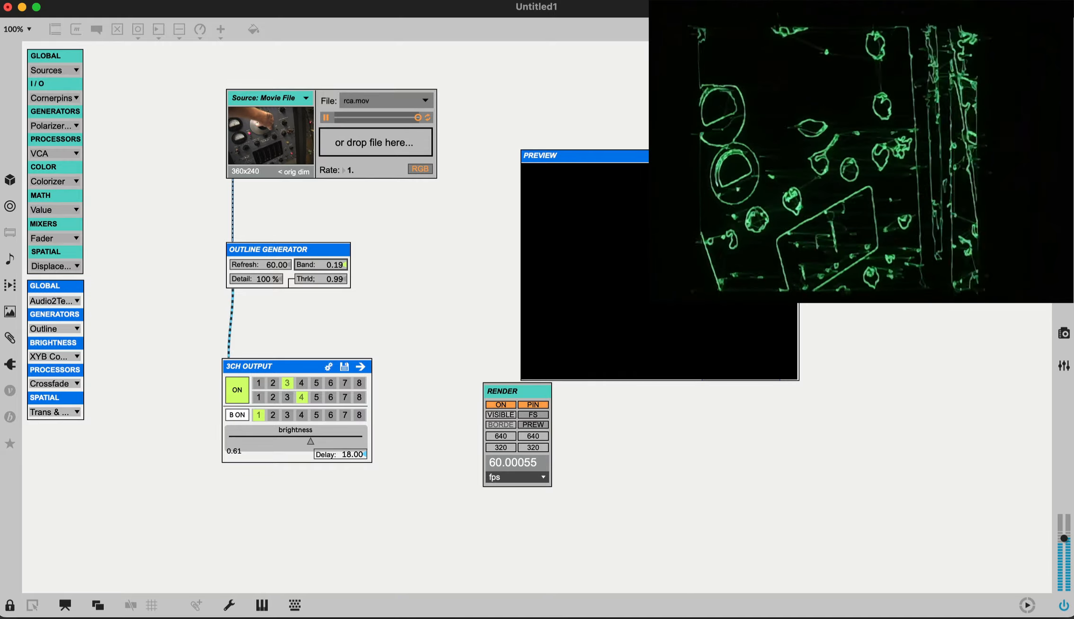
Set the Outline Generator's Band to 0.22 and its Detail to 99.0 %
left_click_drag(337, 266, 337, 264)
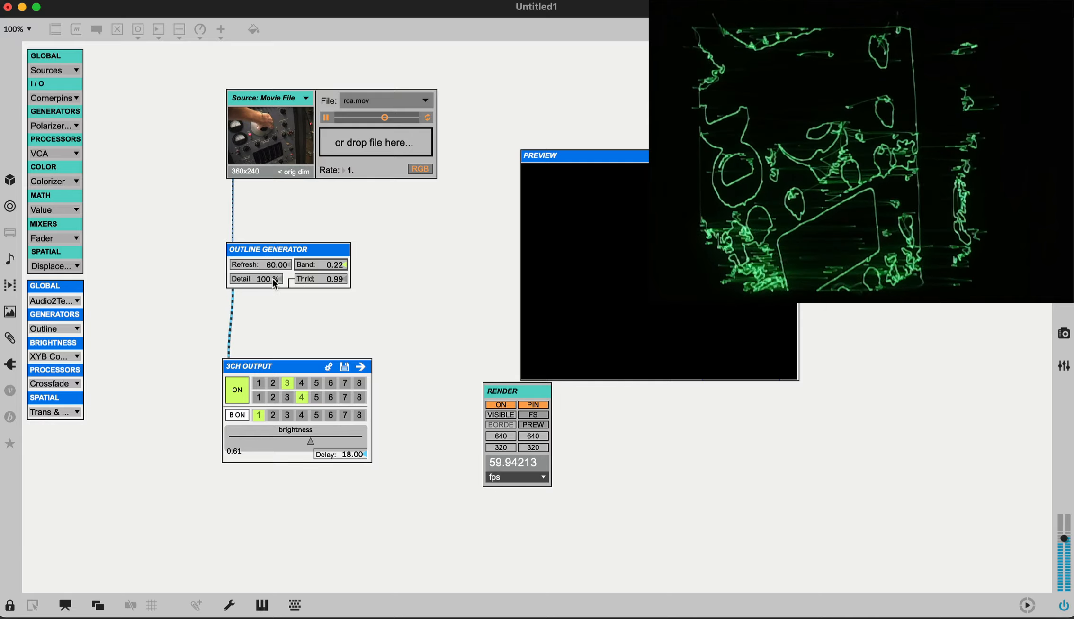
left_click_drag(272, 279, 272, 287)
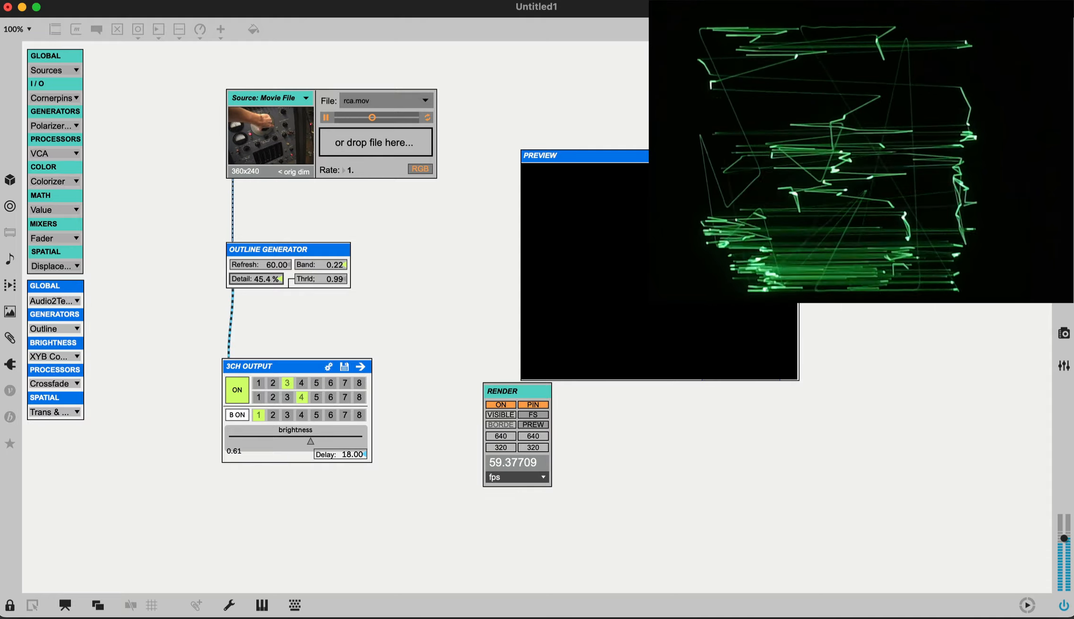
left_click_drag(274, 282, 273, 285)
Connect the Outline Generator's middle outlet to the 3CH Output's last inlet and set the Thrld to 0.65 in the locked patch
key("super+e")
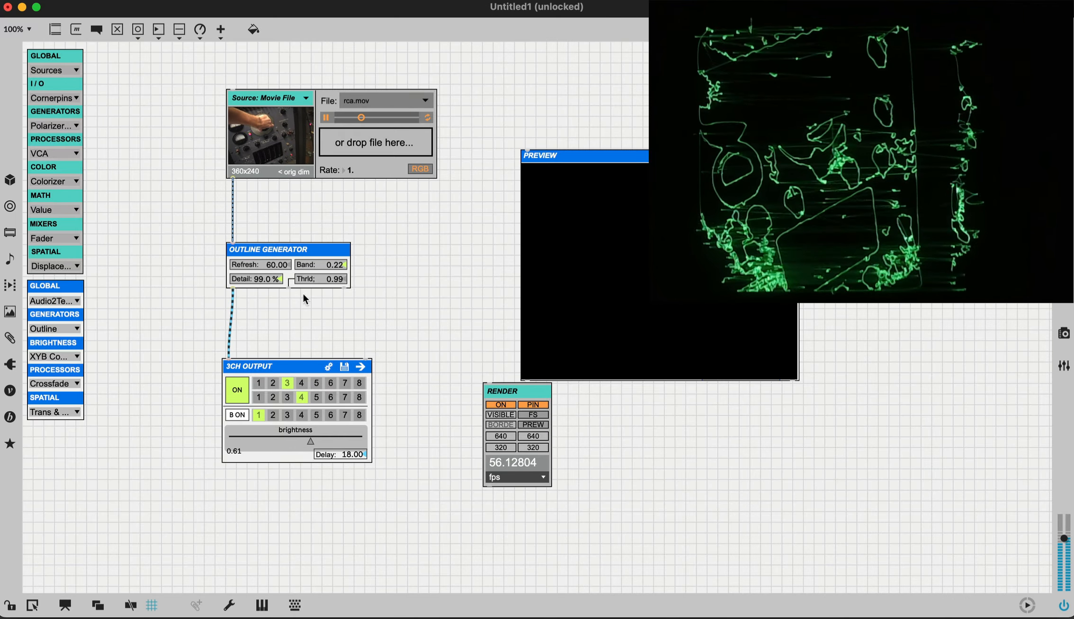
left_click_drag(348, 384, 363, 365)
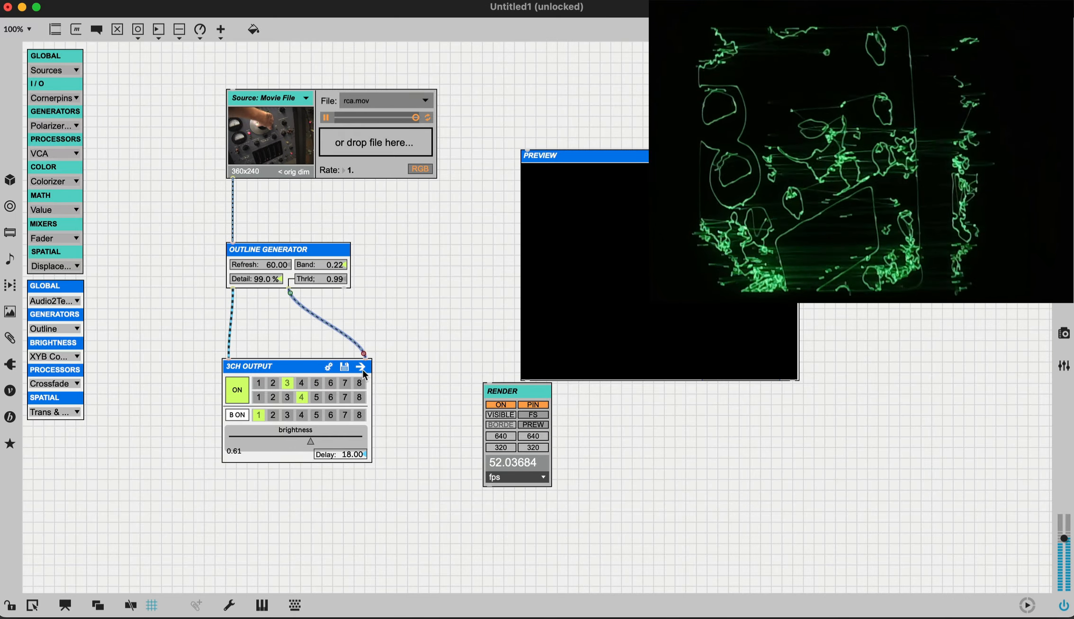
key("super+e")
mouse_move(337, 280)
left_mouse_down()
mouse_move(337, 303)
mouse_move(337, 282)
left_mouse_up()
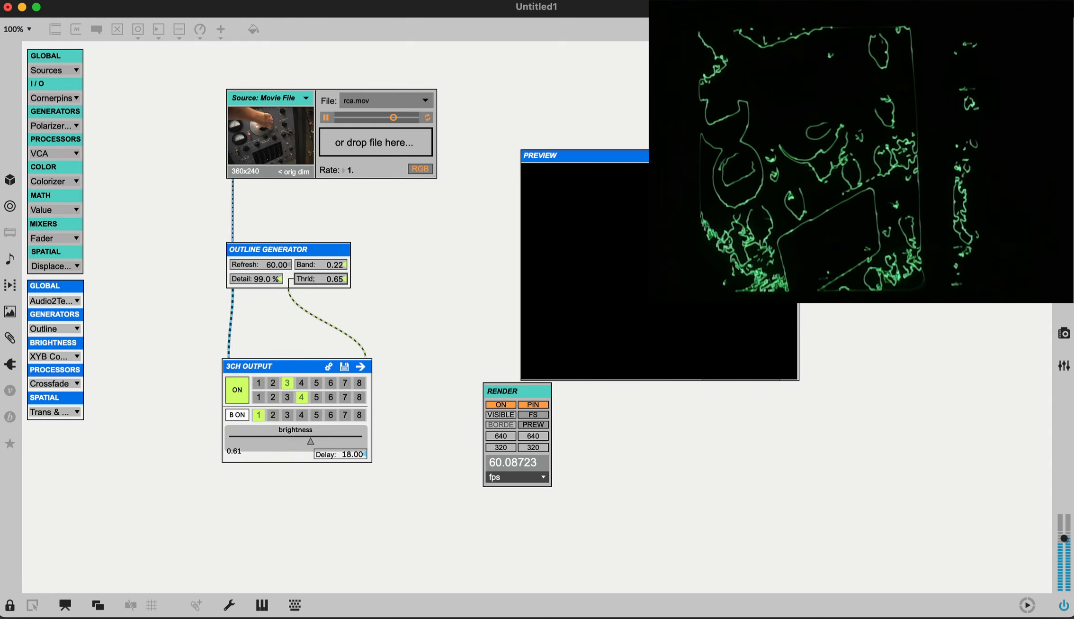
Unlock the patch, raise the Outline Generator and place a Texture2Audio module below it, fed by its SYNC outlet
key("super+e")
left_click_drag(343, 287, 342, 260)
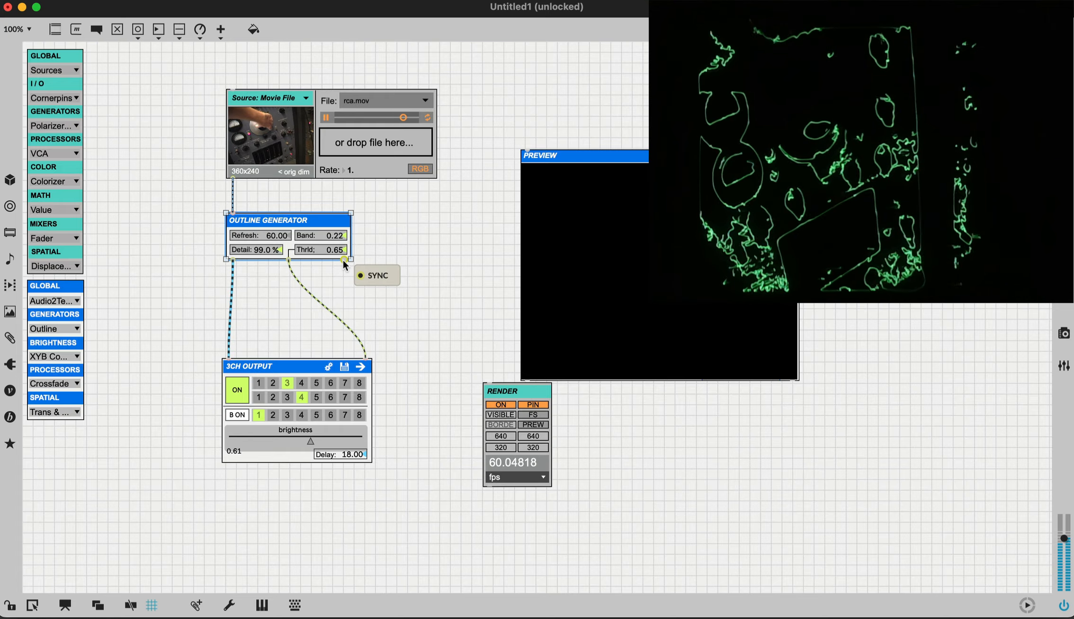
left_click(70, 301)
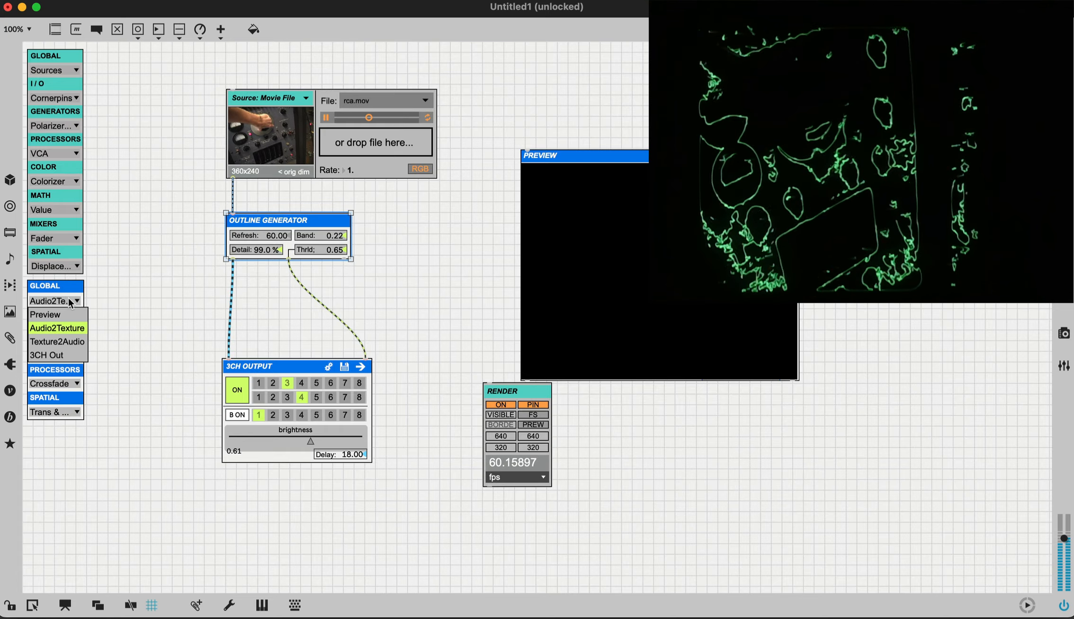
left_click(70, 347)
left_click_drag(110, 286, 364, 298)
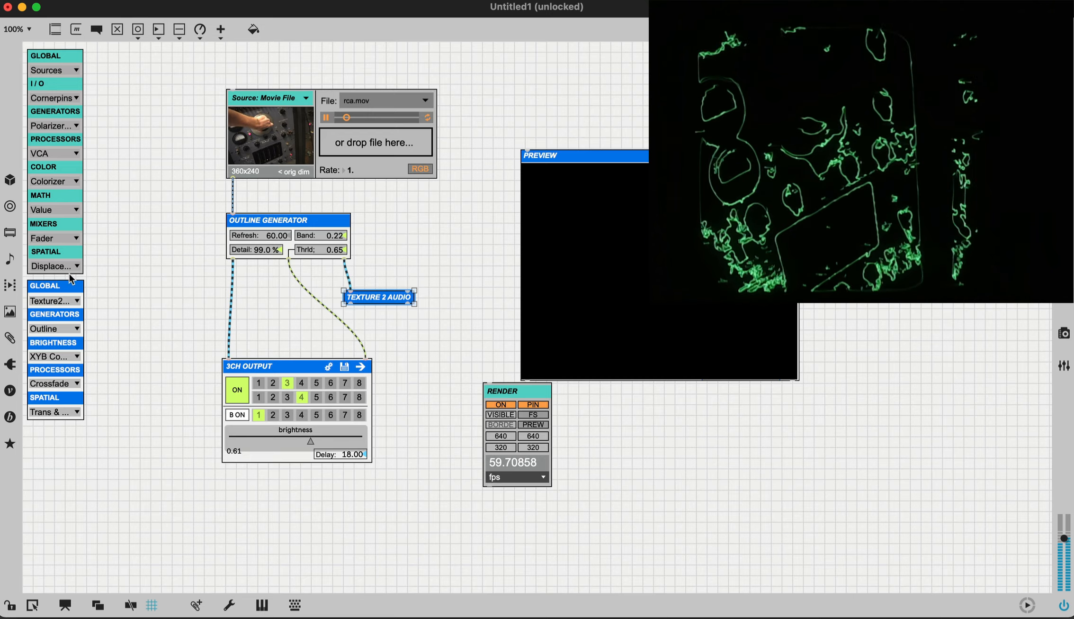
Add a Polarizer WFG beside the Outline Generator and feed it into the Texture 2 Audio module, moving the Preview out of the way
left_click(72, 127)
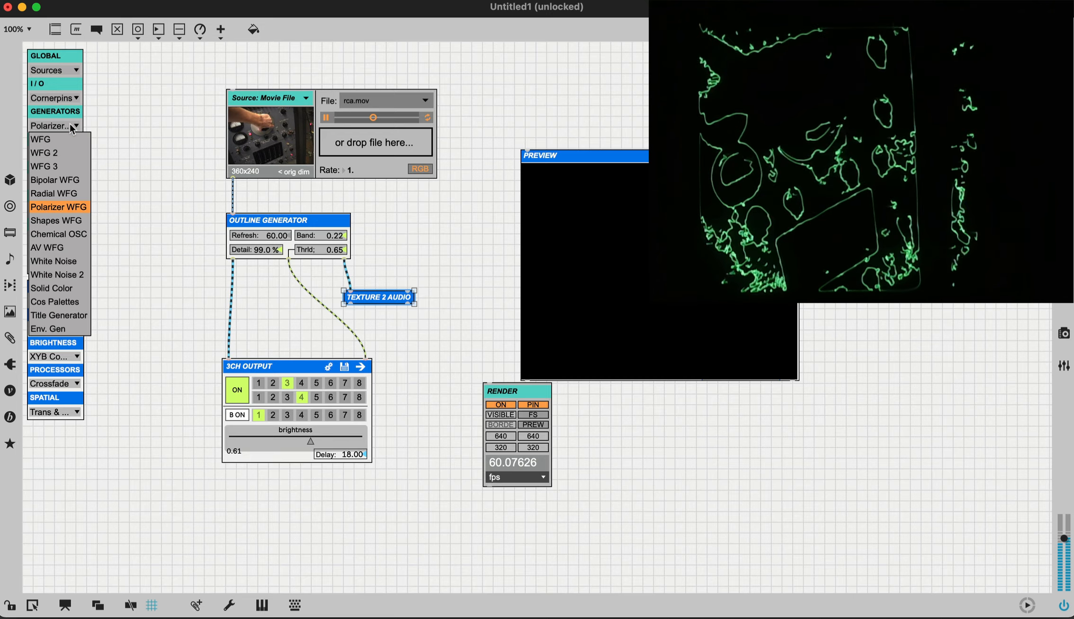
left_click(68, 207)
left_click_drag(145, 133, 465, 256)
left_click_drag(556, 165, 657, 165)
left_click_drag(417, 269, 408, 294)
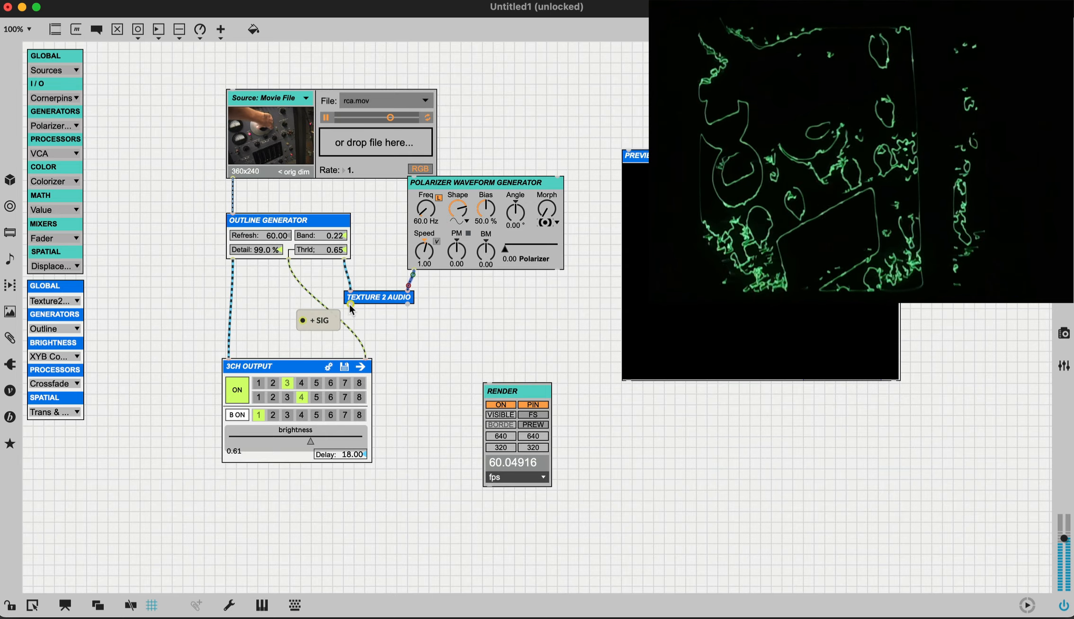
left_click(372, 299)
left_click_drag(371, 296, 377, 291)
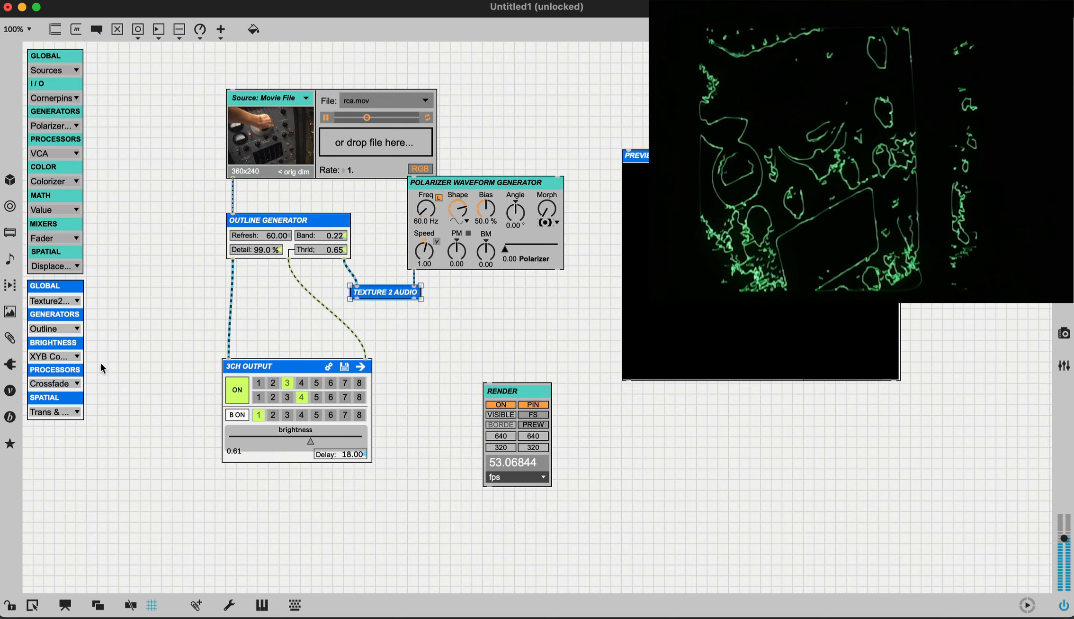
Insert a Displacement module between the Outline Generator and the 3CH Output, modulate its scale from Texture 2 Audio and set SM to 1.10
left_click(65, 353)
left_click(90, 348)
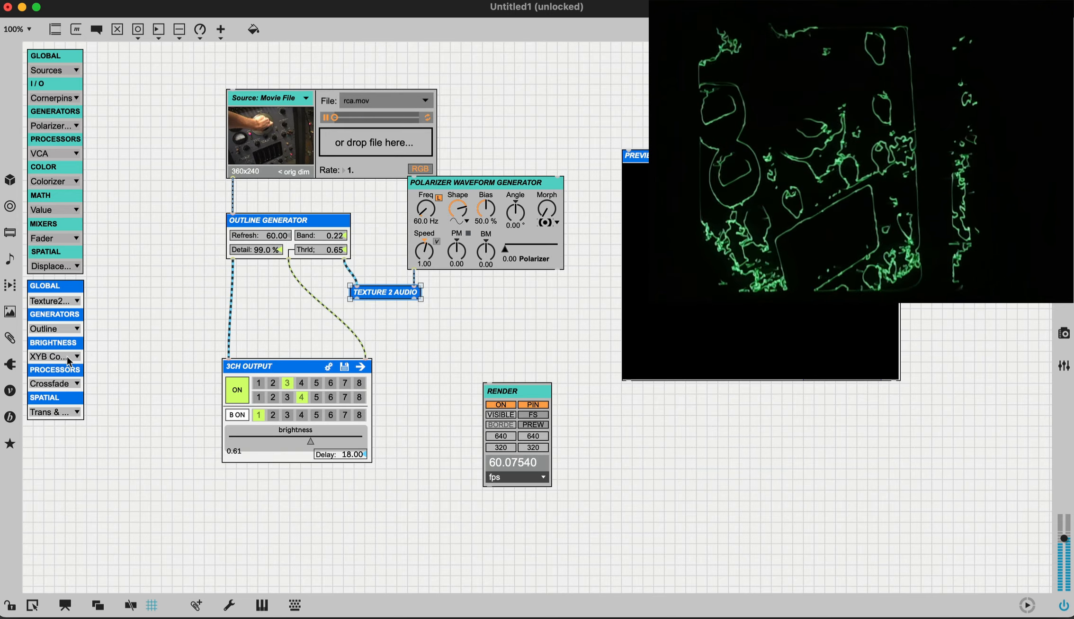
left_click(66, 381)
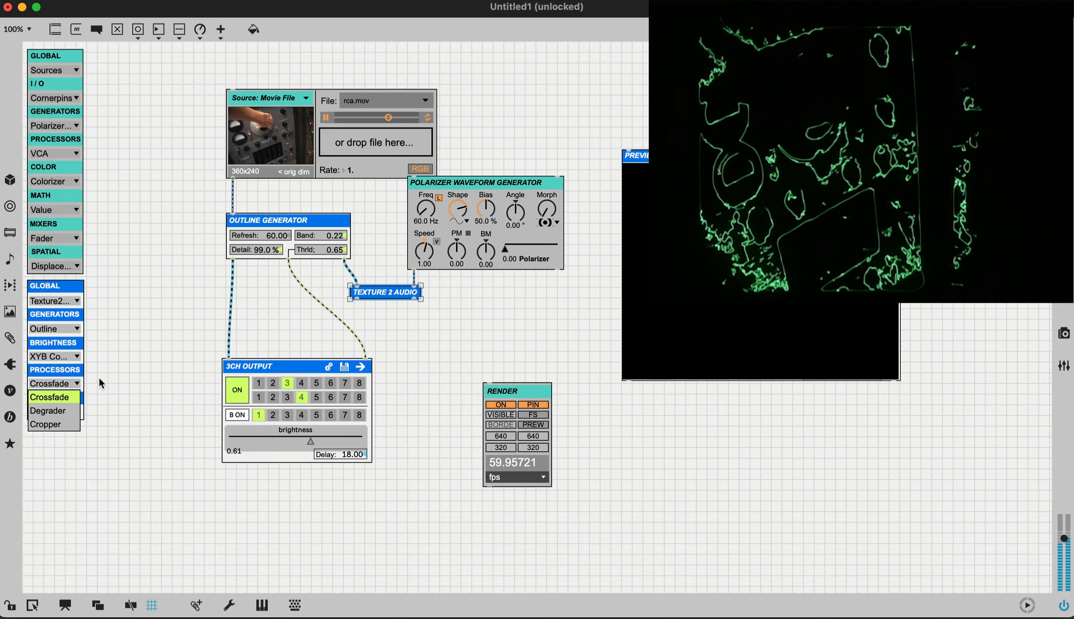
left_click(98, 379)
left_click(71, 411)
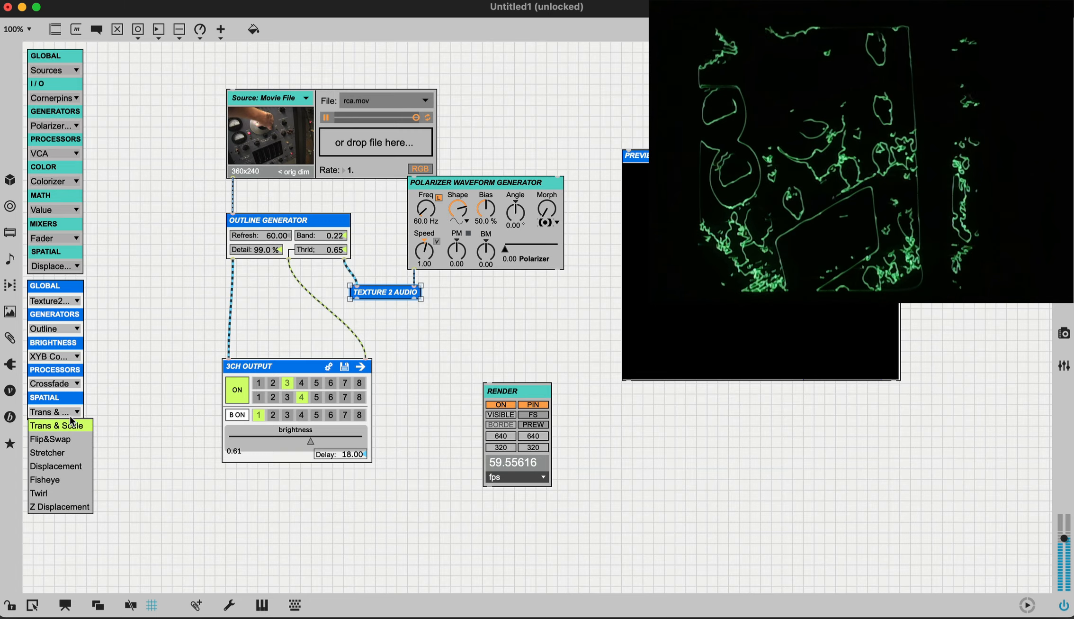
left_click(71, 468)
left_click_drag(131, 340, 270, 429)
left_click_drag(304, 291, 355, 300)
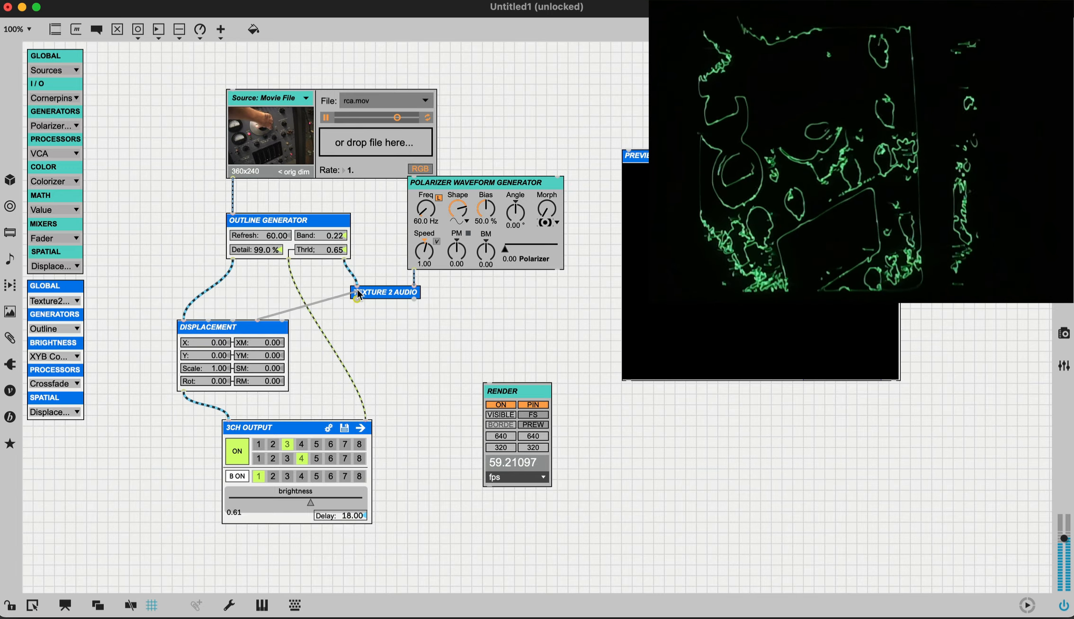
key("super+e")
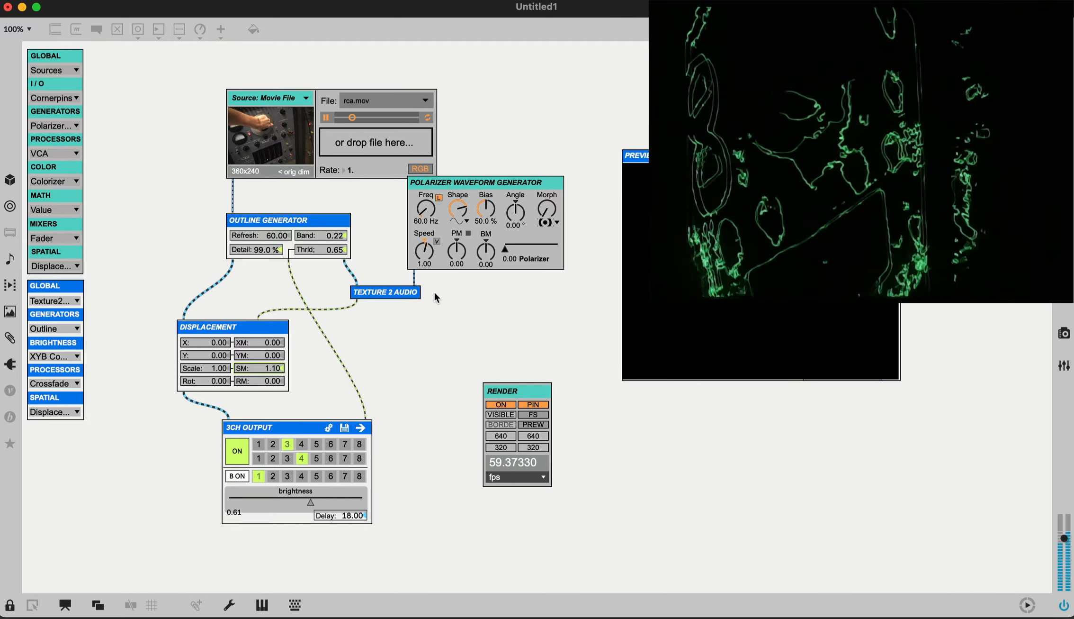
Unlock the patch, add a Raster generator beside Texture 2 Audio and move the Preview clear of it
key("super+e")
left_click(77, 300)
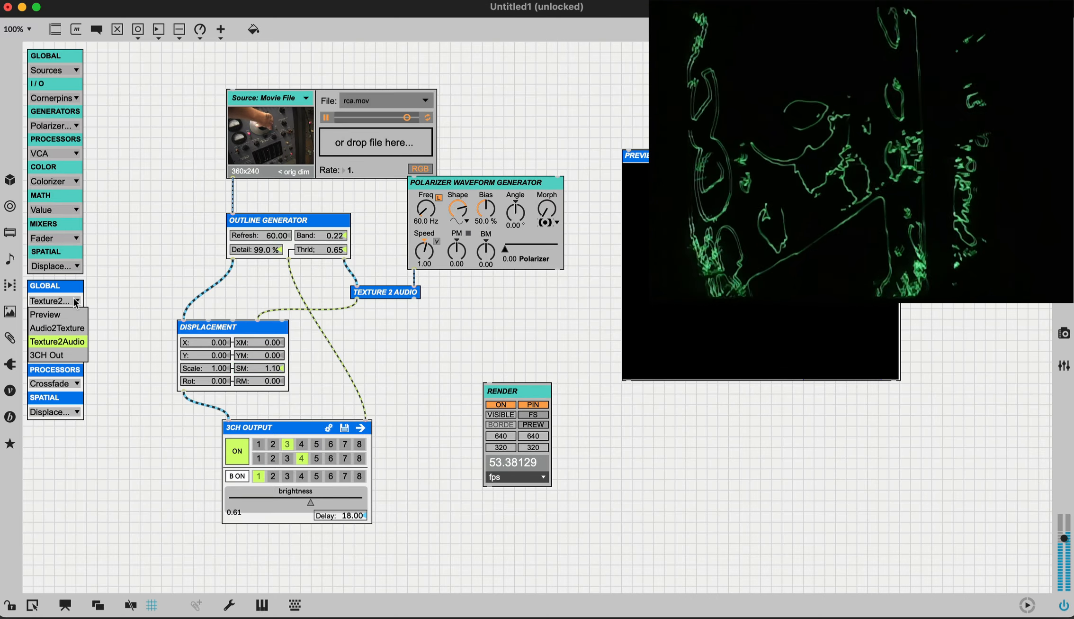
left_click(75, 330)
left_click(75, 328)
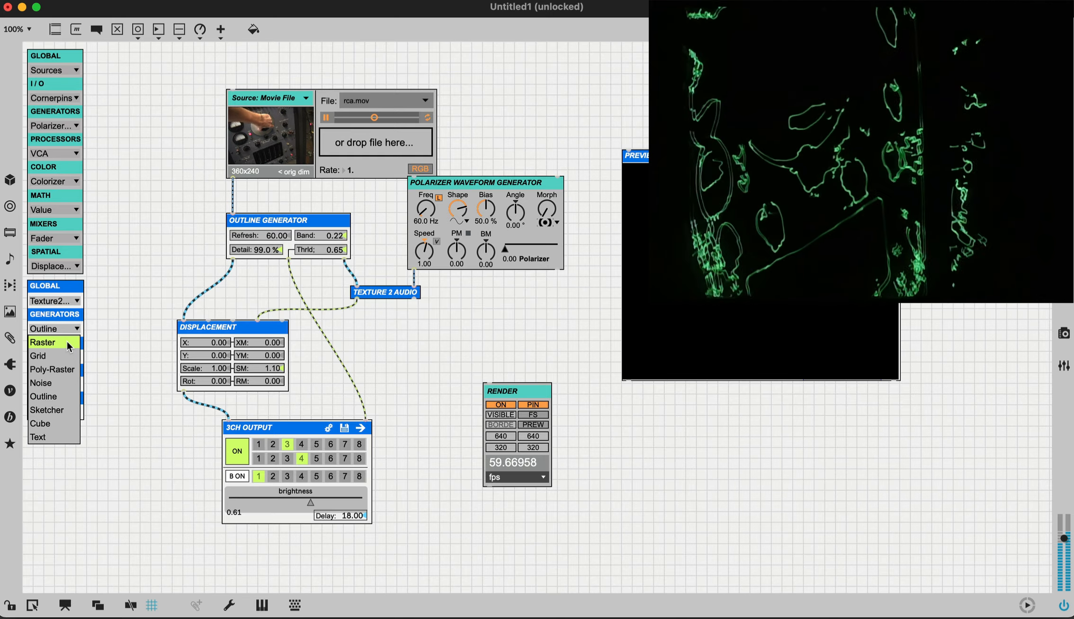
left_click(67, 342)
left_click_drag(125, 300, 467, 313)
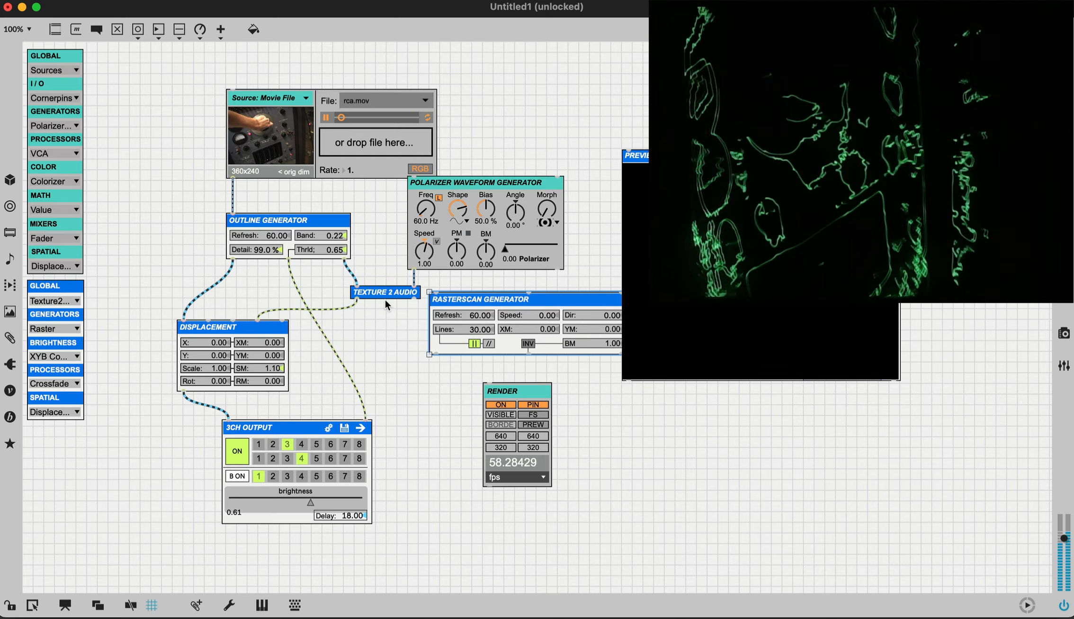
left_click_drag(717, 374, 817, 322)
Try feeding Texture 2 Audio's SYNC inlet from the Rasterscan Generator instead of the Outline Generator
left_click(347, 270)
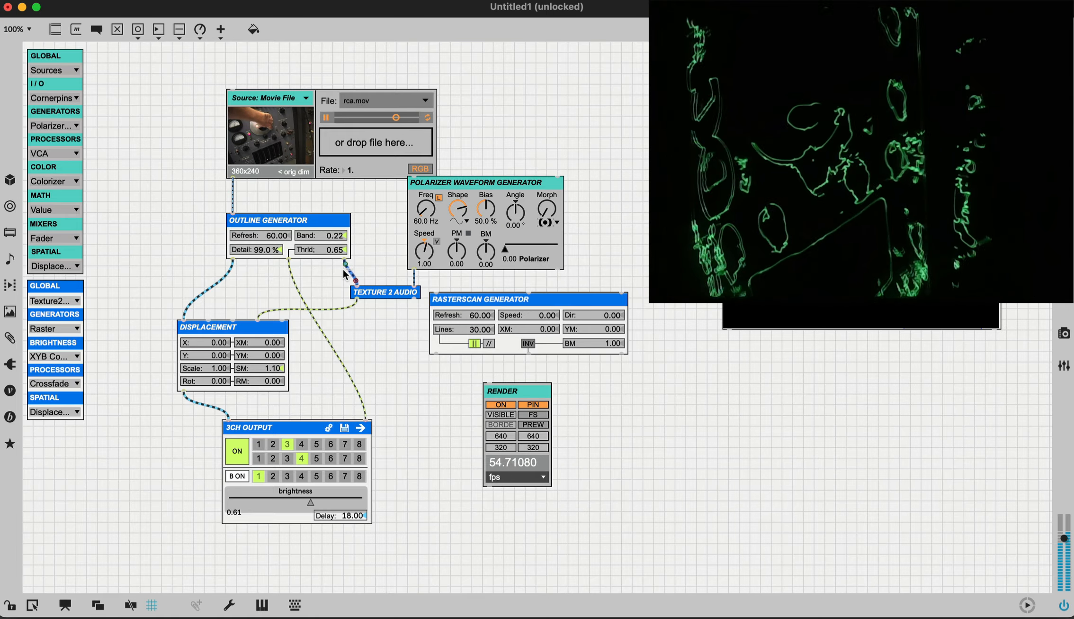
left_click_drag(356, 280, 609, 356)
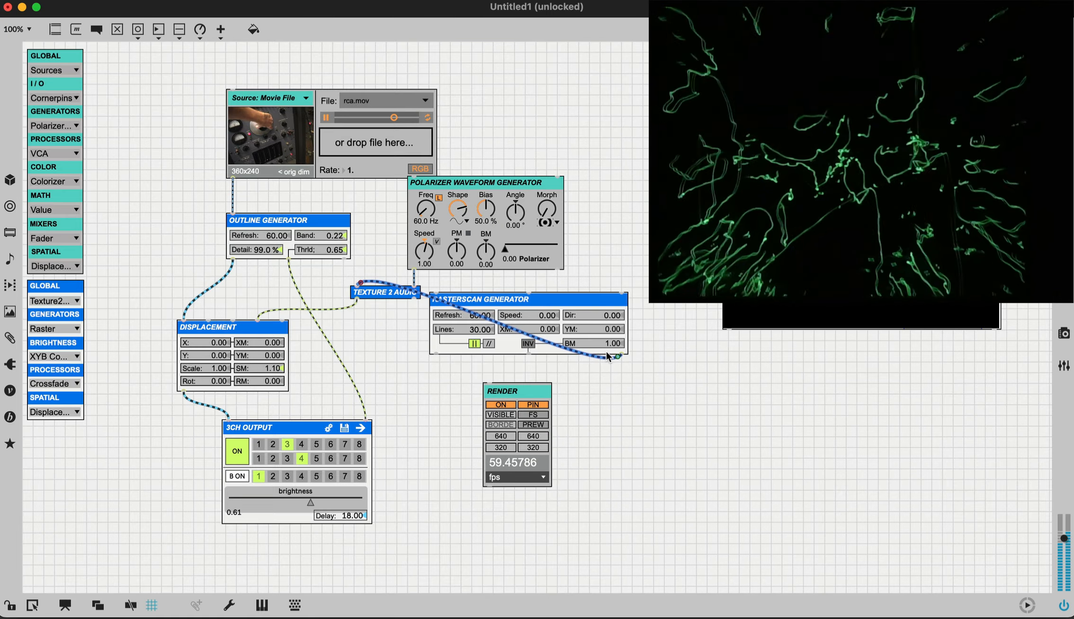
left_click_drag(619, 356, 345, 259)
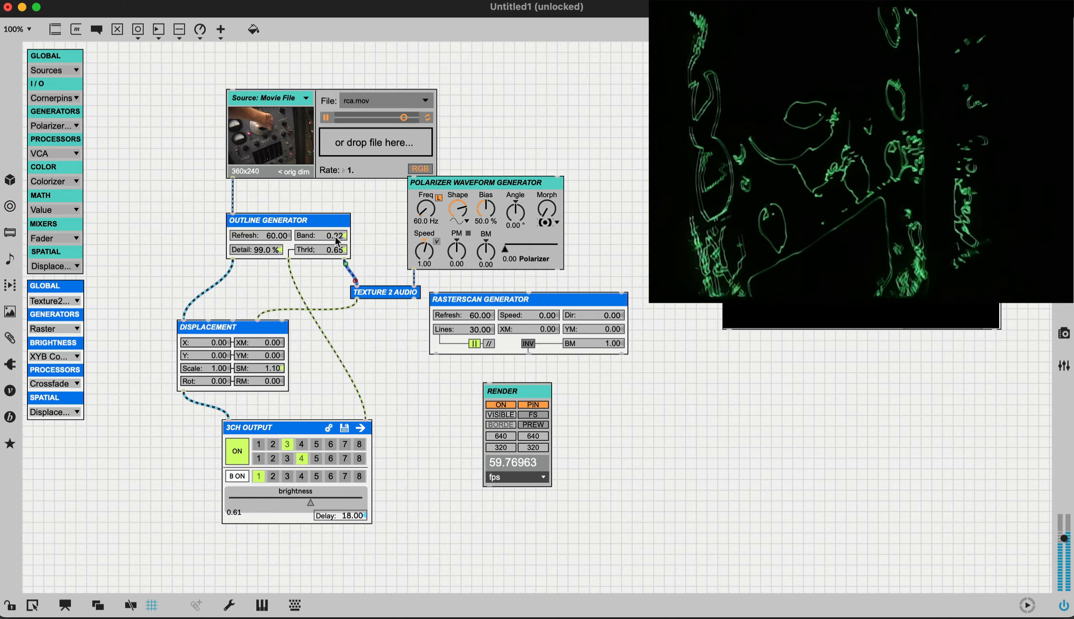
Align Texture 2 Audio under the Outline Generator's SYNC outlet and set the Polarizer Waveform Generator to Polarizer 1.00 and Freq 317 Hz
left_click_drag(384, 286, 373, 290)
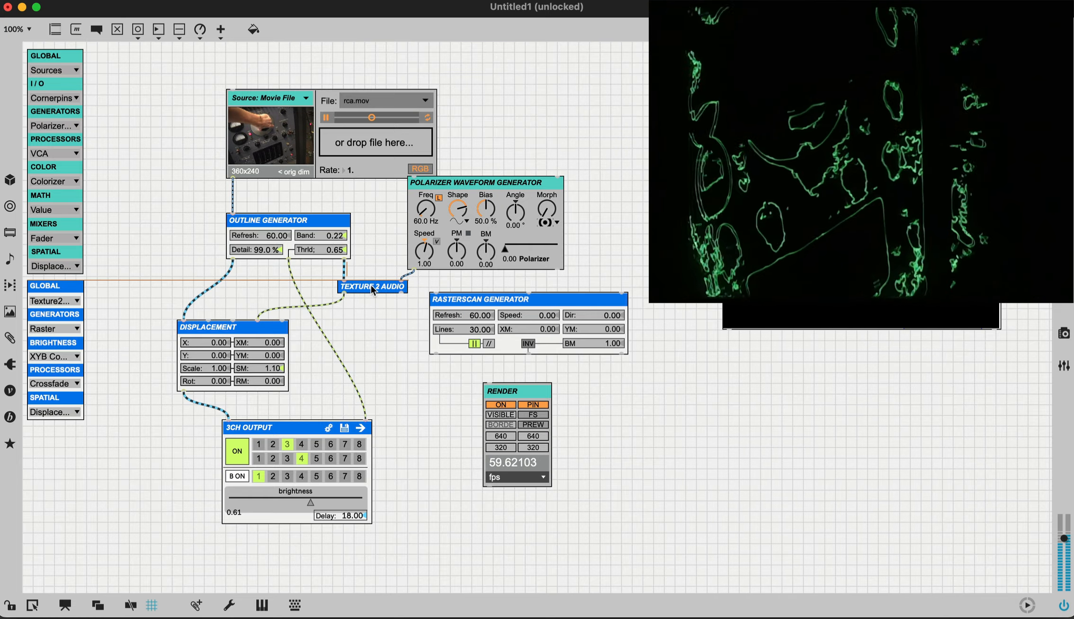
left_click(346, 283)
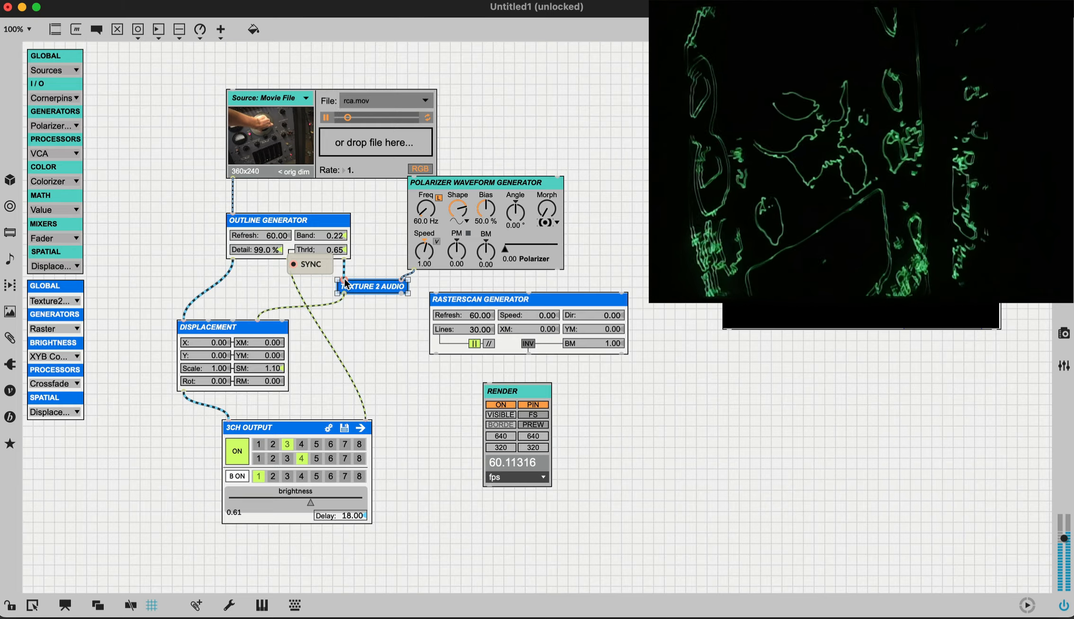
left_click_drag(505, 248, 558, 248)
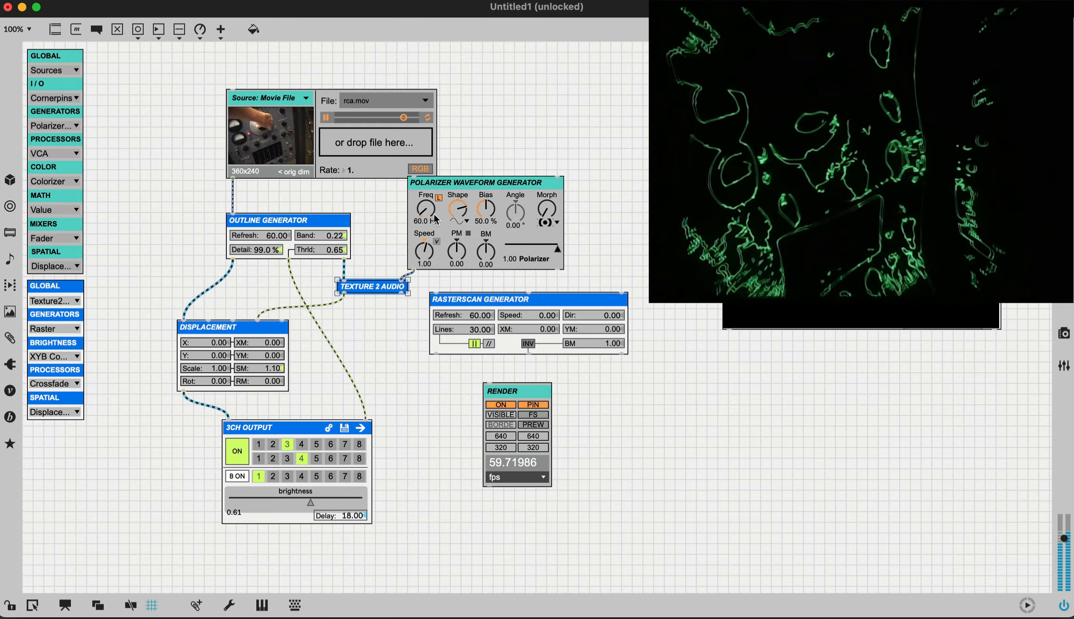
left_click_drag(428, 212, 428, 212)
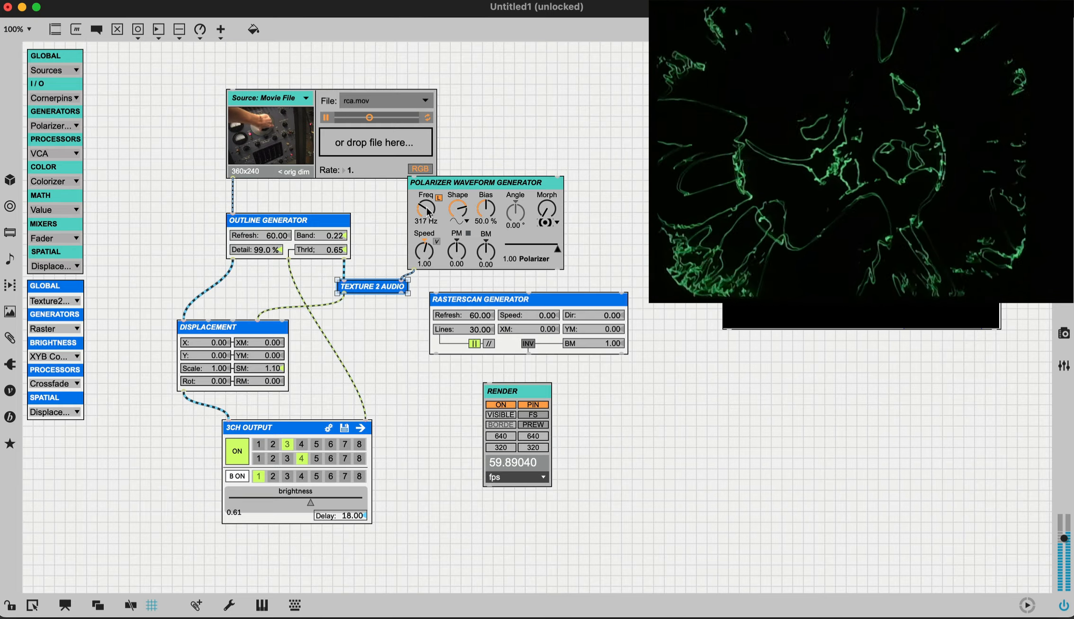
left_click(606, 163, "super")
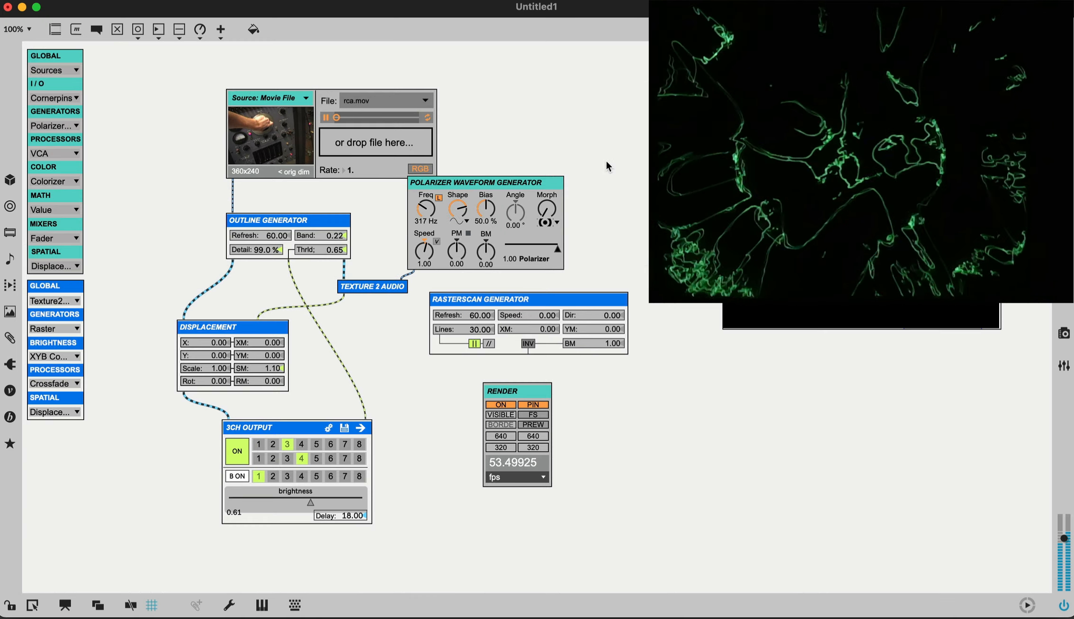
Delete the Texture 2 Audio and Displacement modules and reconnect the Outline Generator directly to the 3CH Output
left_click(577, 205, "super")
left_click(360, 286)
key("BackSpace")
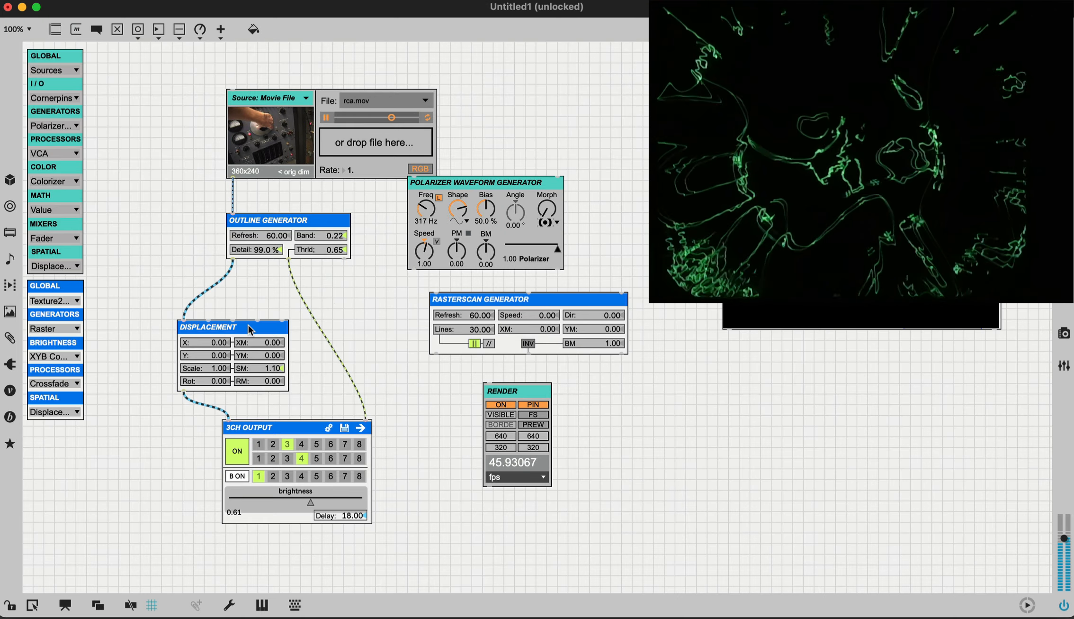
left_click(249, 325)
key("BackSpace")
left_click_drag(237, 328, 229, 415)
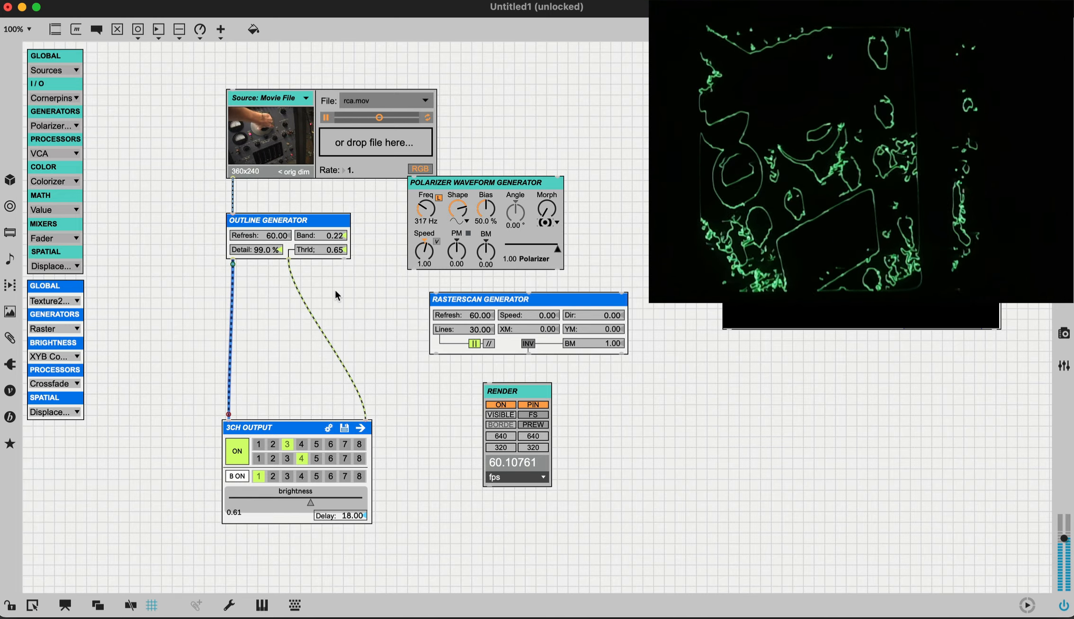
Clear the Rasterscan, Polarizer Waveform and Outline Generators and the movie source from the patch
left_click(473, 328)
key("BackSpace")
left_click(473, 237)
key("BackSpace")
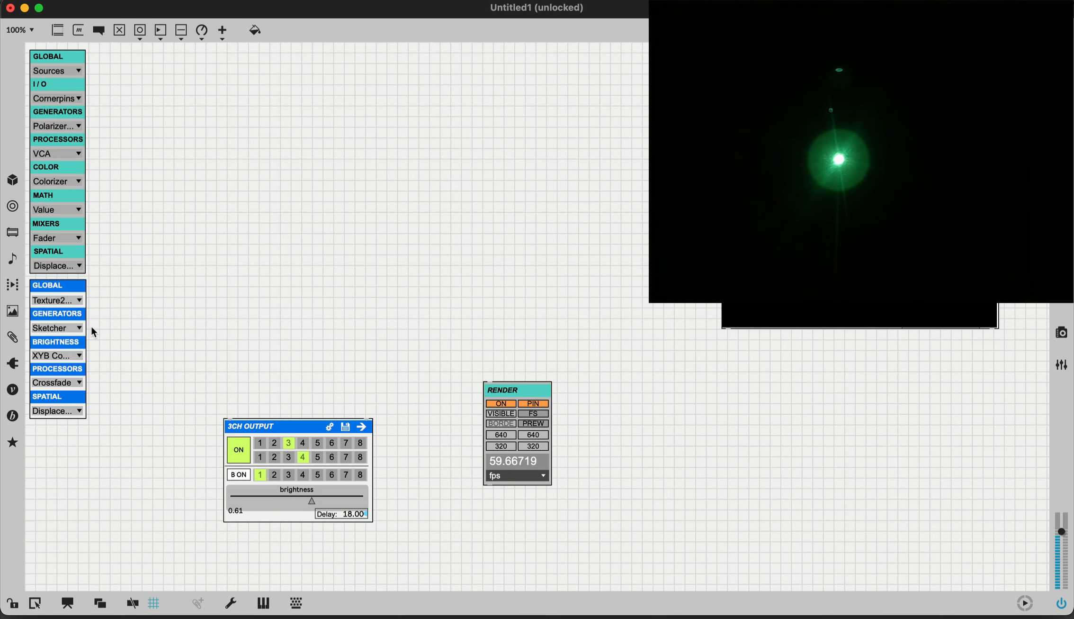
Add a Sketcher generator above the 3CH Output and connect its first outlet to the output's first inlet
left_click(77, 328)
left_click(71, 408)
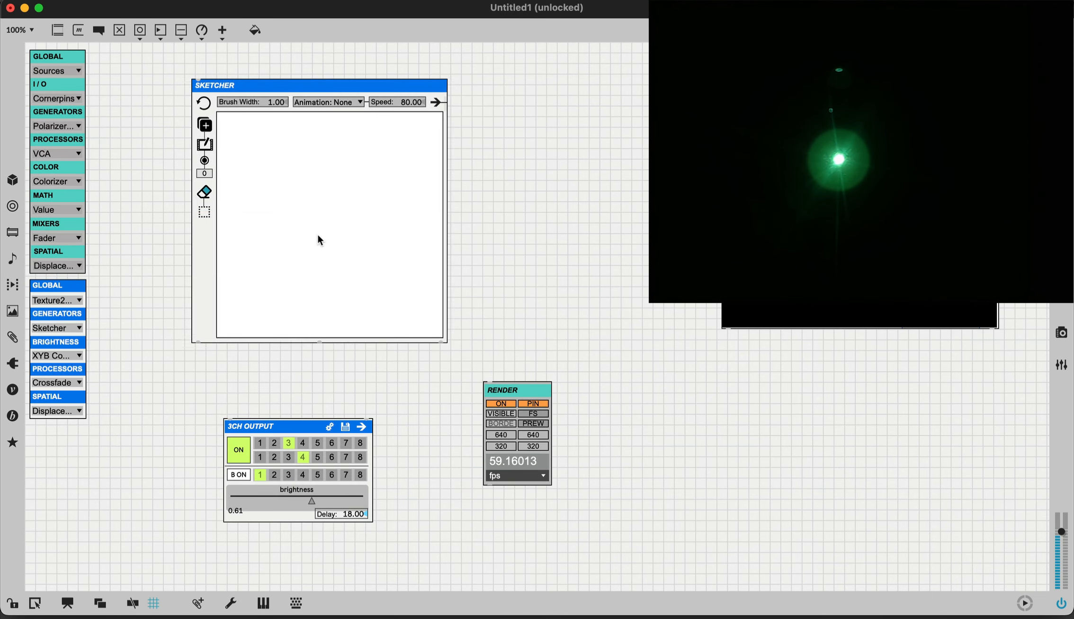
left_click(318, 237)
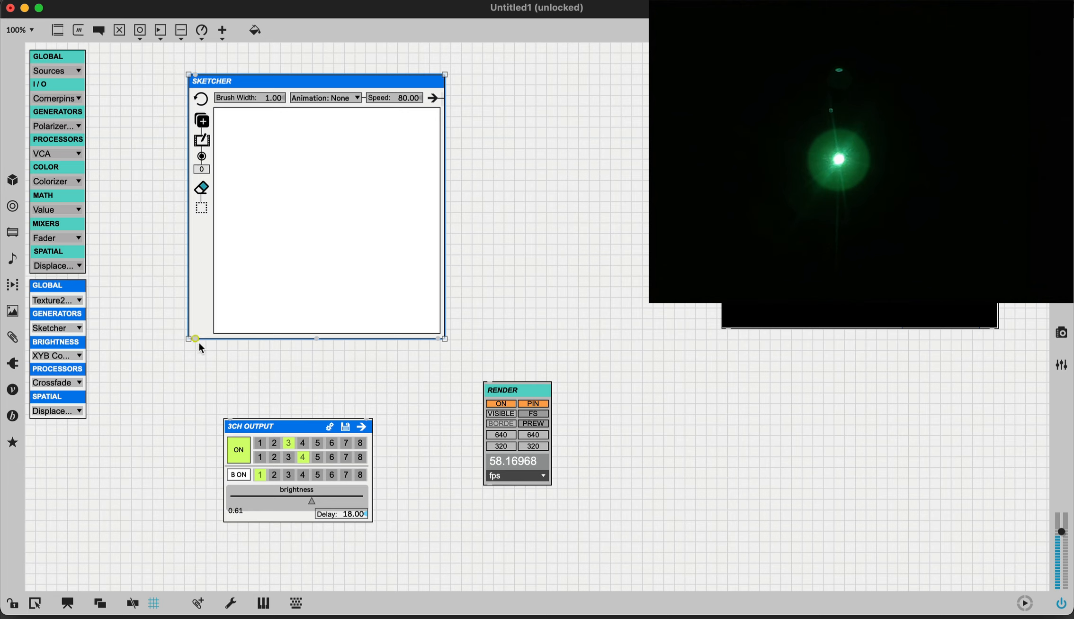
left_click_drag(195, 334, 230, 417)
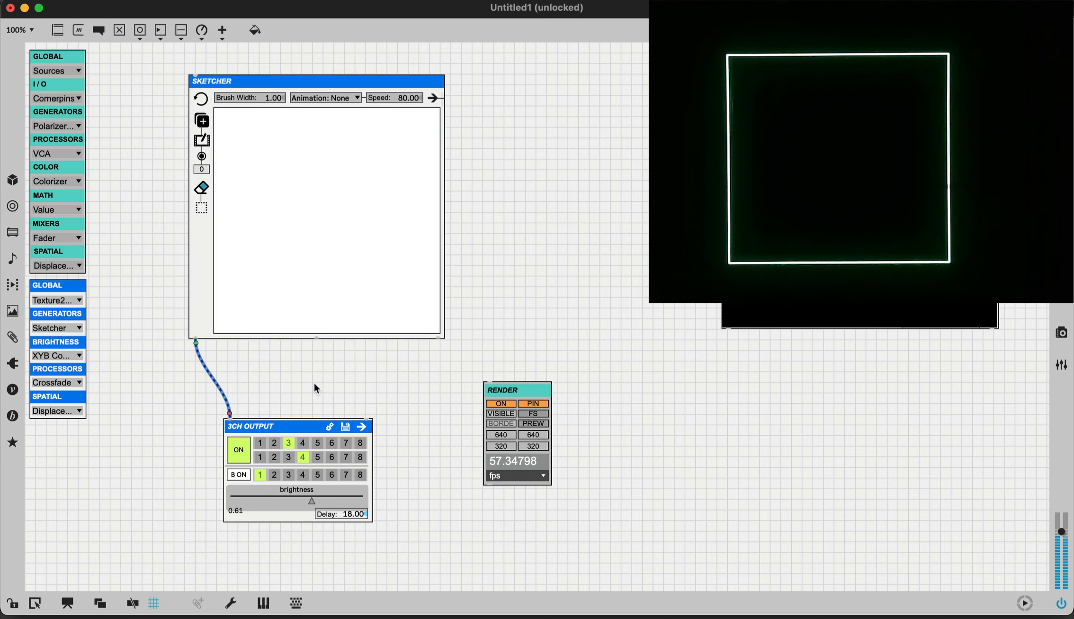
Lock the patch and draw a winding freehand line across the Sketcher's canvas
key("super+e")
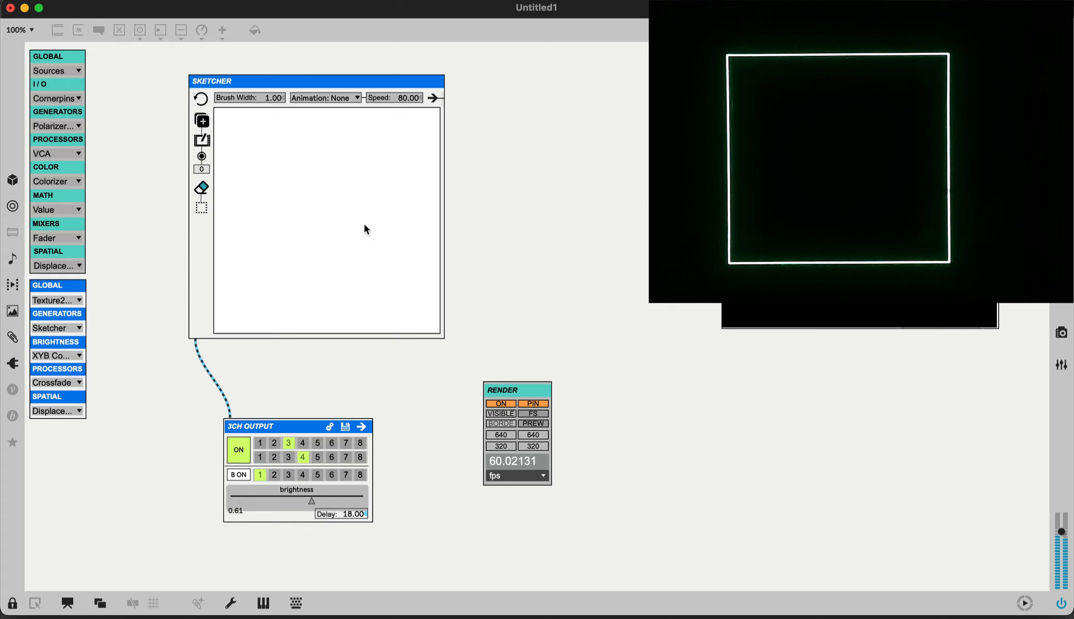
mouse_move(333, 185)
left_mouse_down()
mouse_move(352, 289)
mouse_move(300, 266)
mouse_move(255, 205)
mouse_move(308, 150)
mouse_move(391, 167)
mouse_move(378, 196)
left_mouse_up()
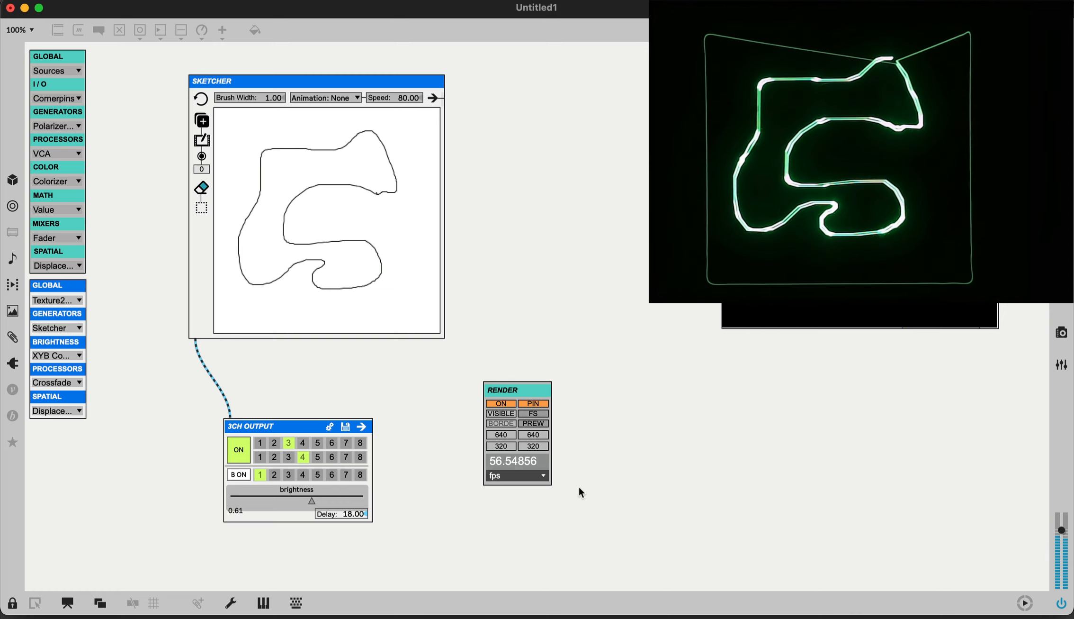
Connect the Sketcher's B outlet to the 3CH Output's last inlet and draw more overlapping freehand loops on the canvas
key("super+e")
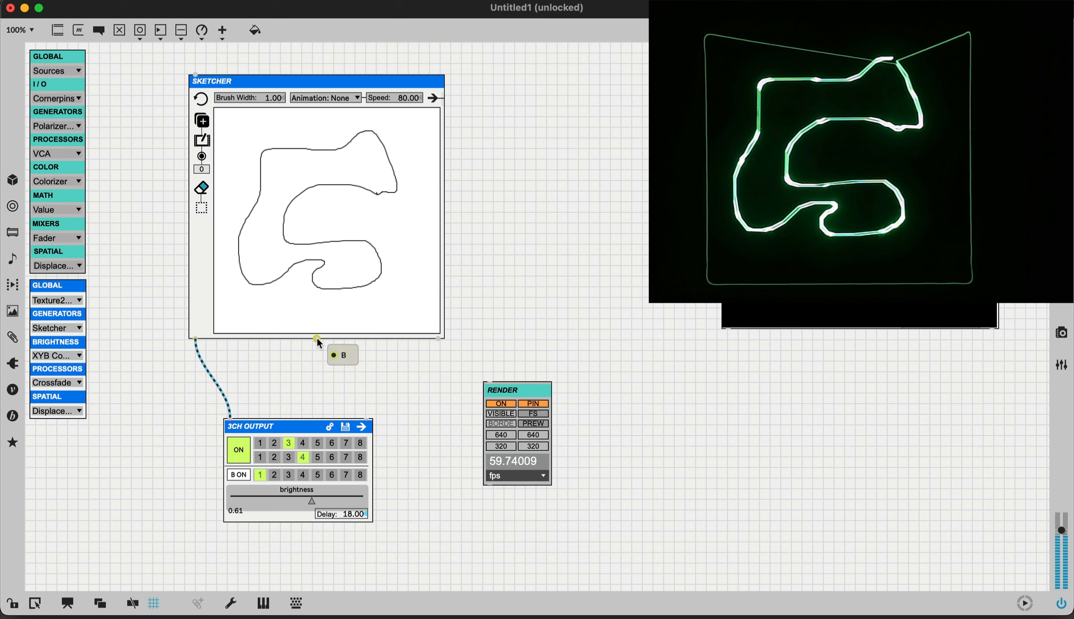
left_click_drag(318, 339, 357, 438)
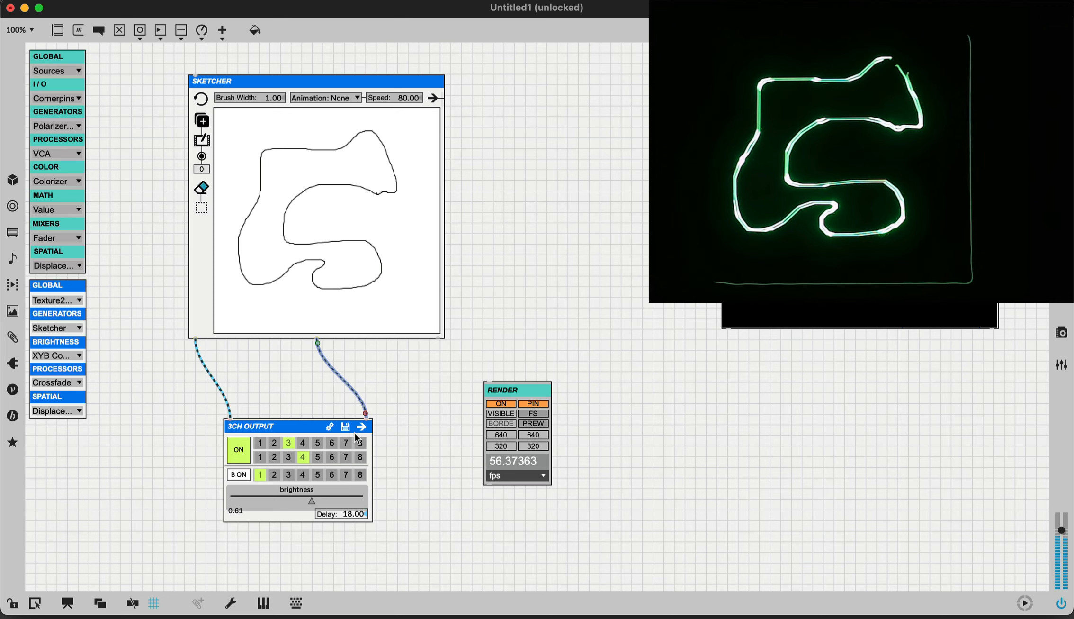
mouse_move(370, 229)
left_mouse_down()
mouse_move(343, 170)
mouse_move(300, 176)
mouse_move(268, 134)
mouse_move(235, 180)
mouse_move(284, 270)
mouse_move(365, 113)
mouse_move(411, 237)
mouse_move(344, 304)
mouse_move(279, 217)
mouse_move(281, 156)
mouse_move(276, 171)
left_mouse_up()
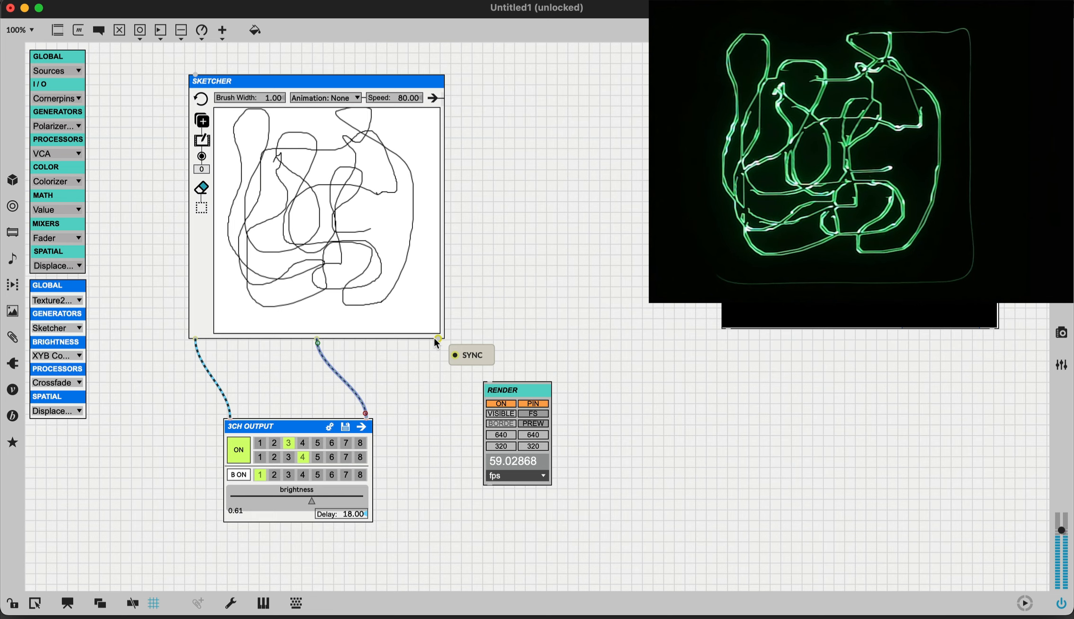
Lock the patch, expand the Sketcher's previews and switch its B option to ON
left_click(492, 158)
key("super+e")
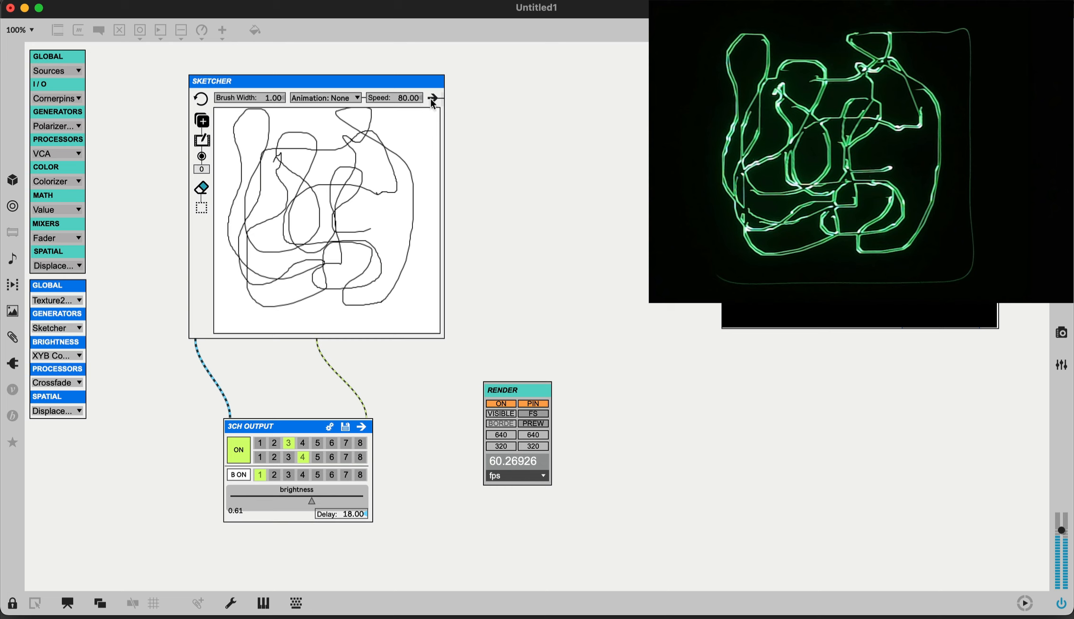
left_click(433, 98)
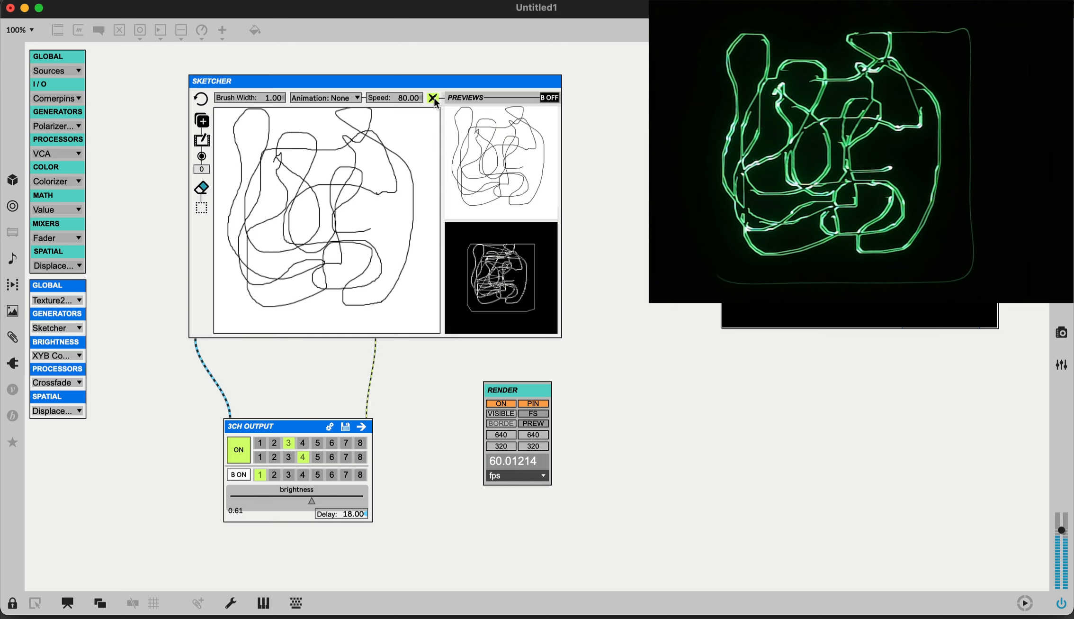
left_click(554, 98)
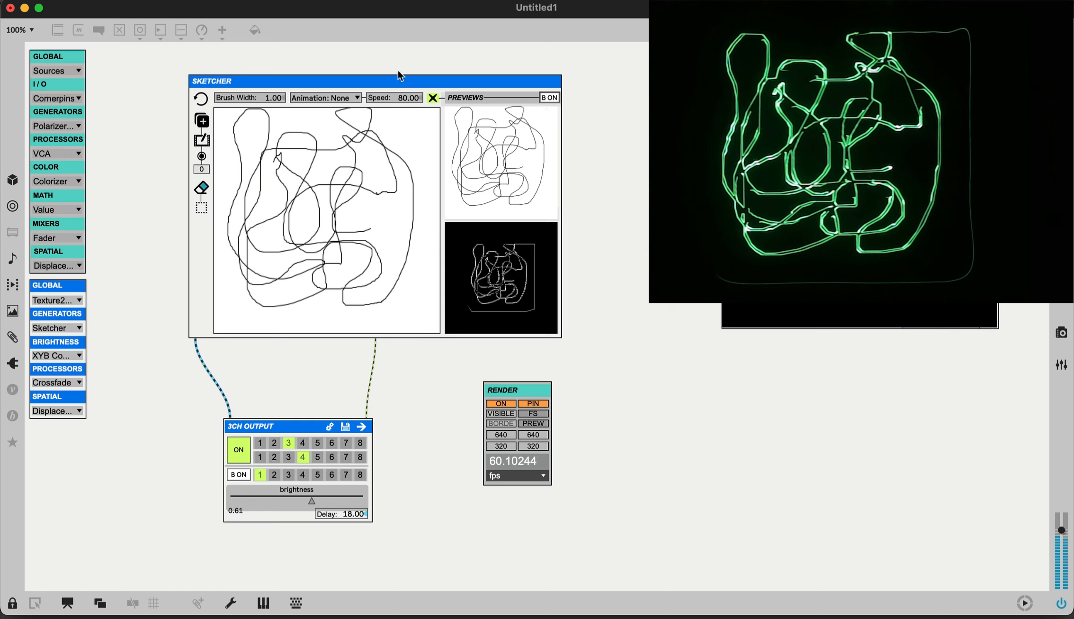
Clear the Sketcher's drawing, add a new frame and draw a short diagonal stroke near the canvas's upper-left corner
left_click(199, 96)
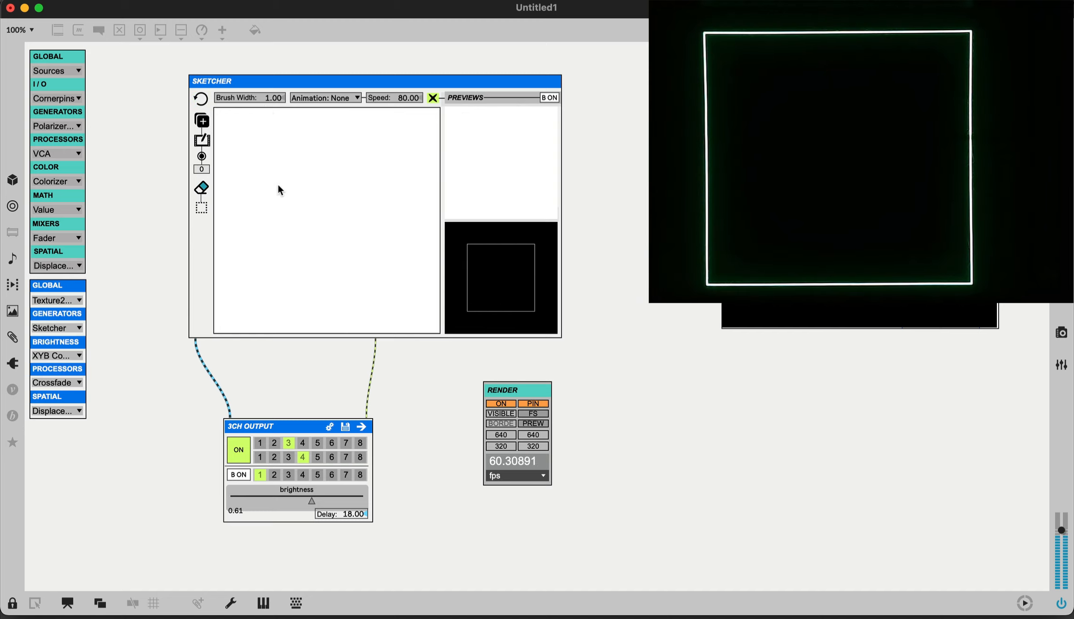
mouse_move(292, 141)
left_mouse_down()
mouse_move(328, 222)
mouse_move(255, 135)
left_mouse_up()
left_click(206, 100)
left_click(202, 120)
left_click_drag(231, 128, 286, 158)
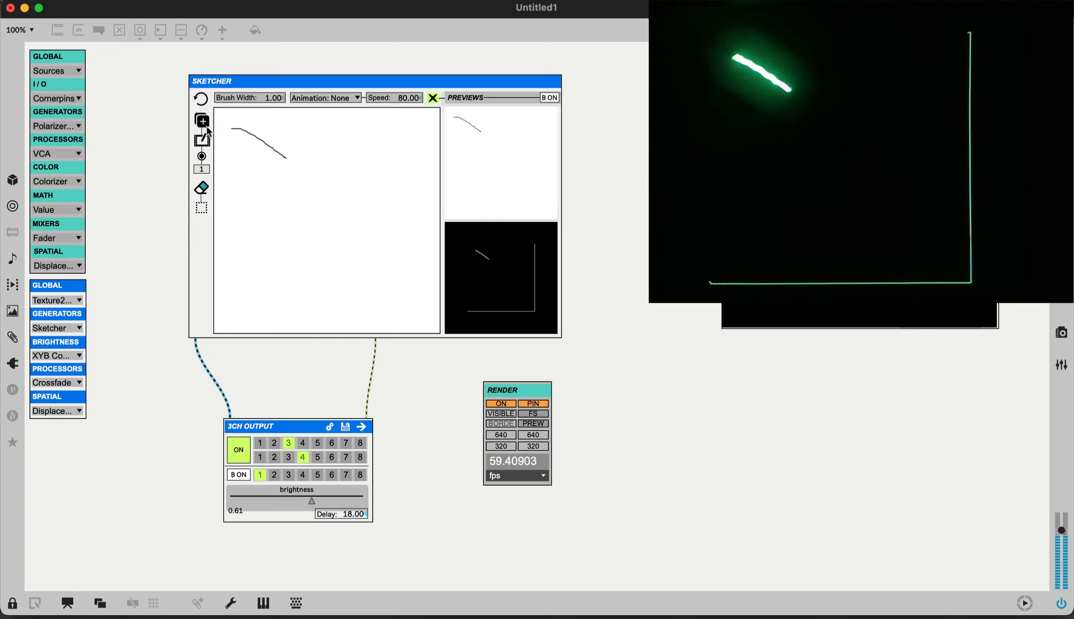
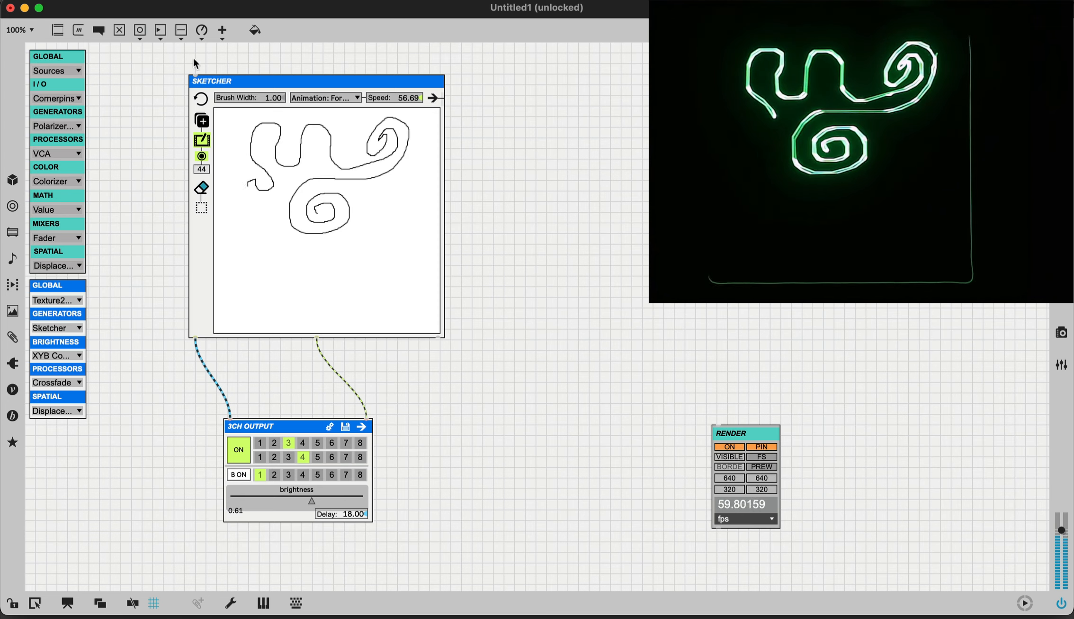
Replace the Sketcher with a Cube generator above the 3CH Output and connect its first outlet to the output's first inlet
left_click(47, 329)
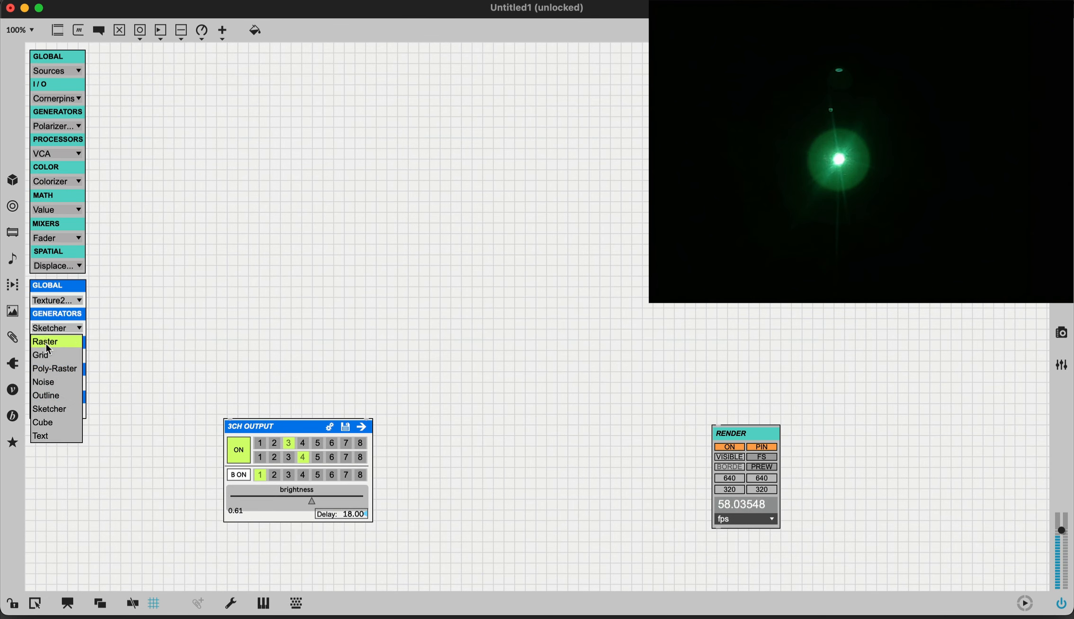
left_click(46, 422)
left_click_drag(147, 333, 304, 228)
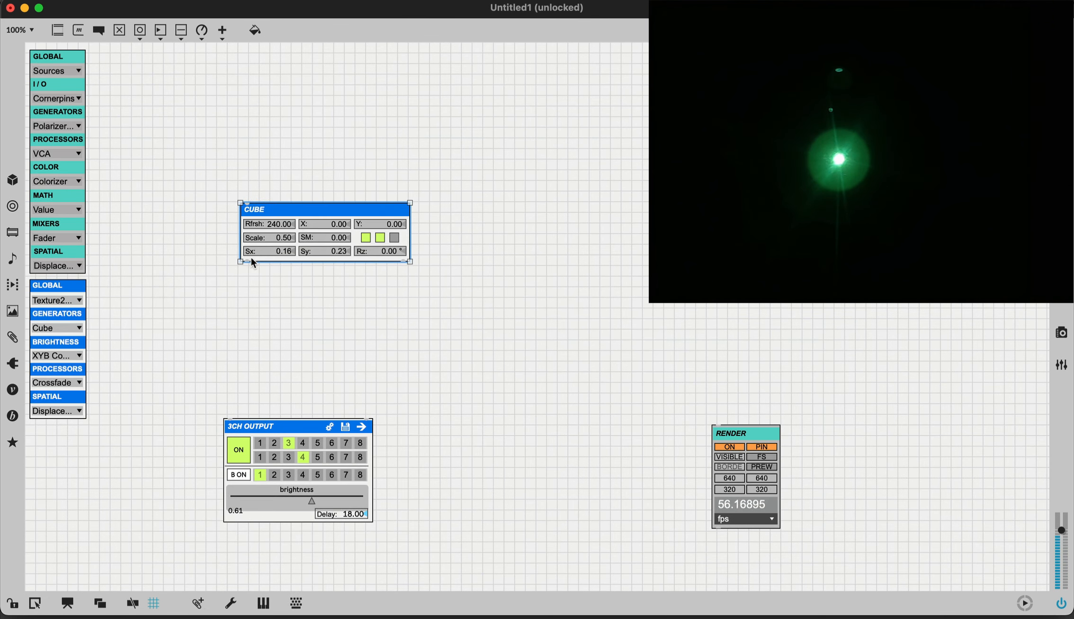
left_click_drag(251, 262, 232, 415)
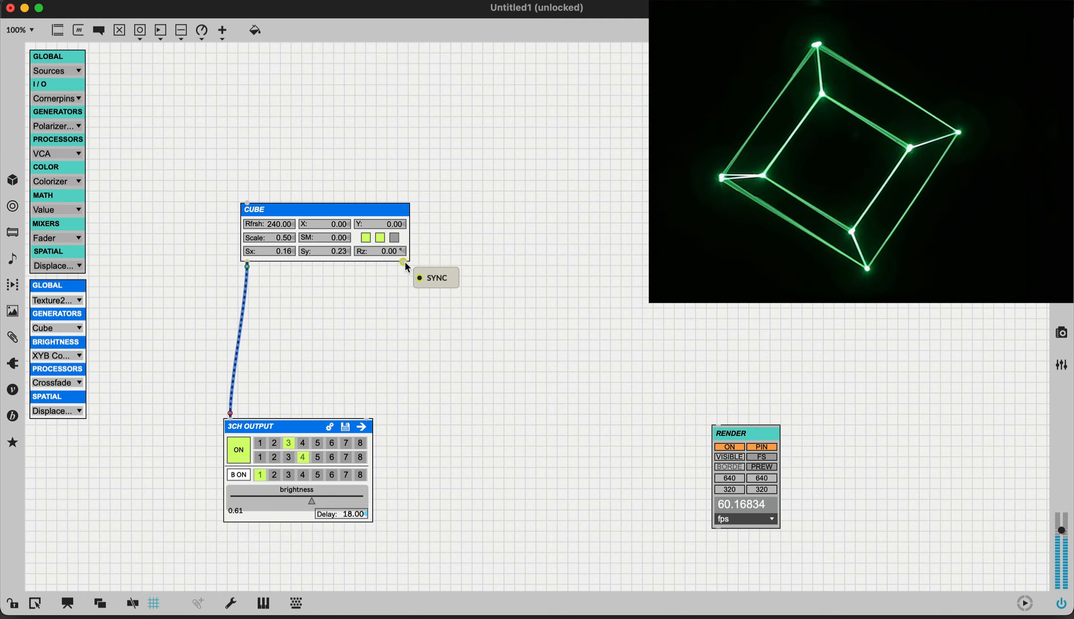
left_click(46, 302)
left_click(64, 338)
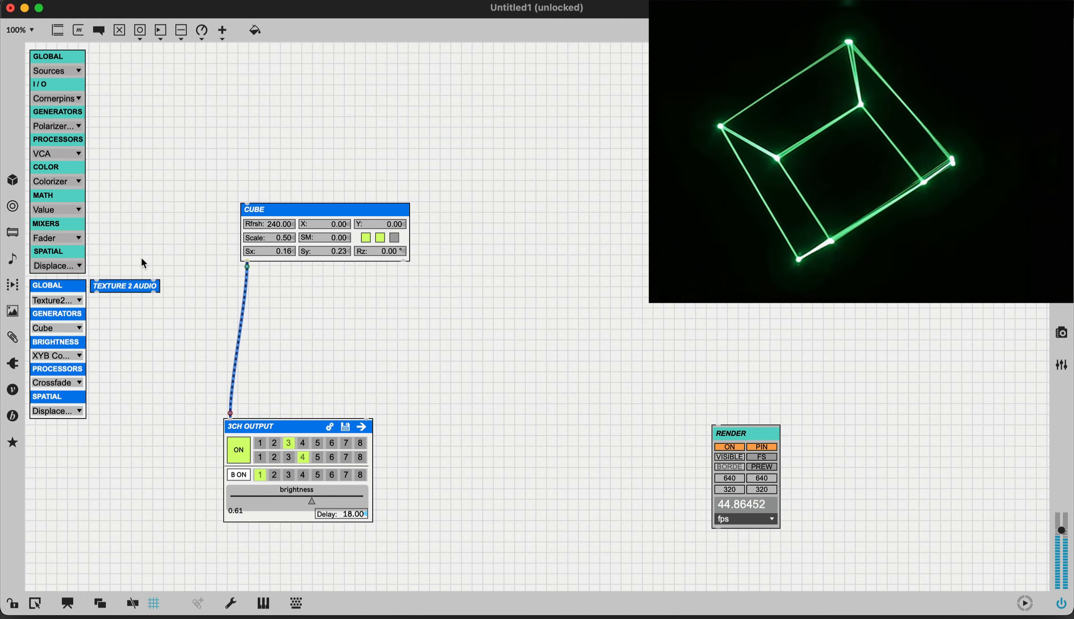
left_click_drag(142, 287, 377, 325)
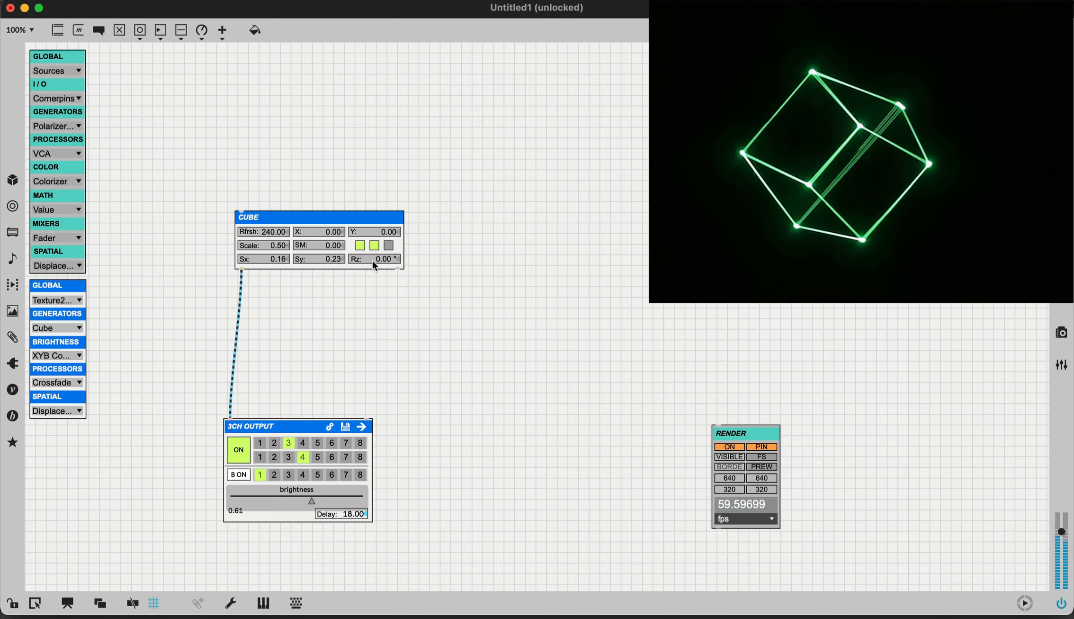
Lock the patch, turn off the Cube's auto-rotation on all axes and set Rx to 17.01° and Ry to 62.36°
key("super+e")
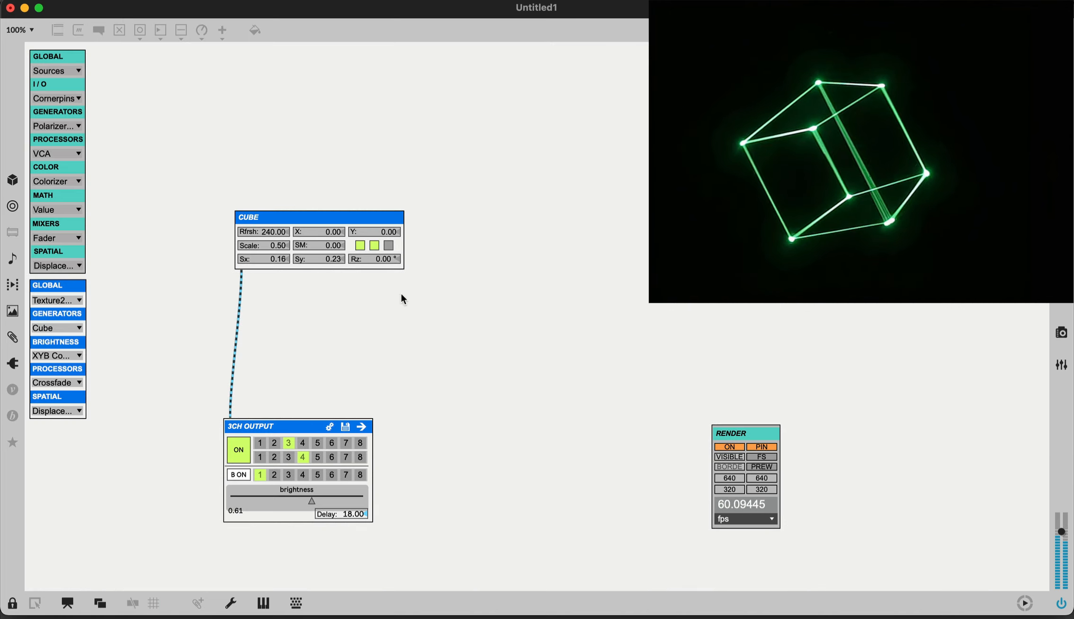
left_click(387, 245)
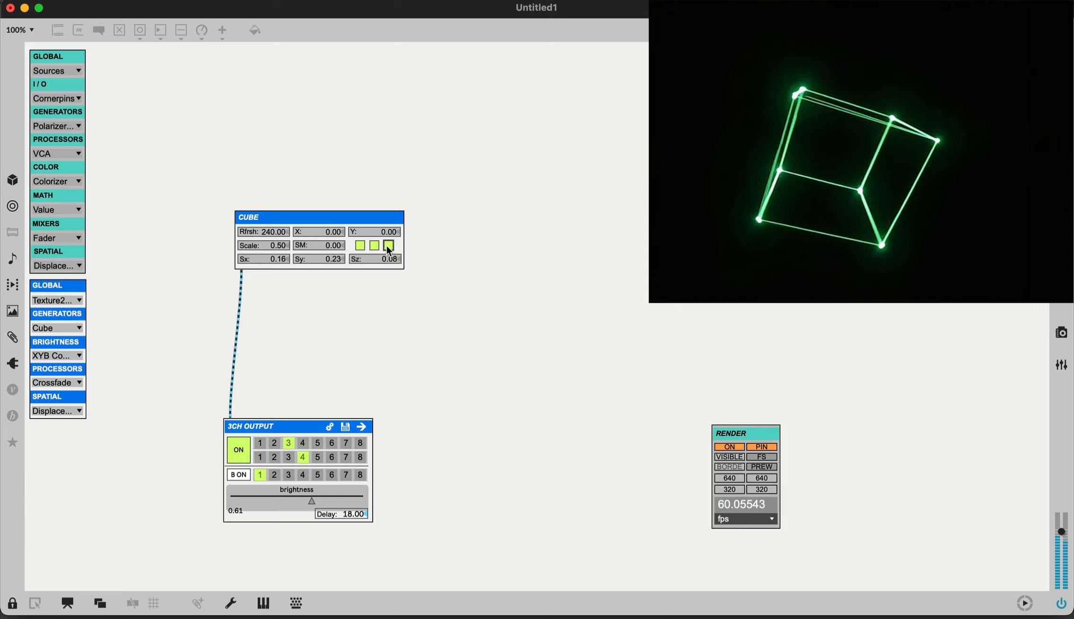
left_click(371, 245)
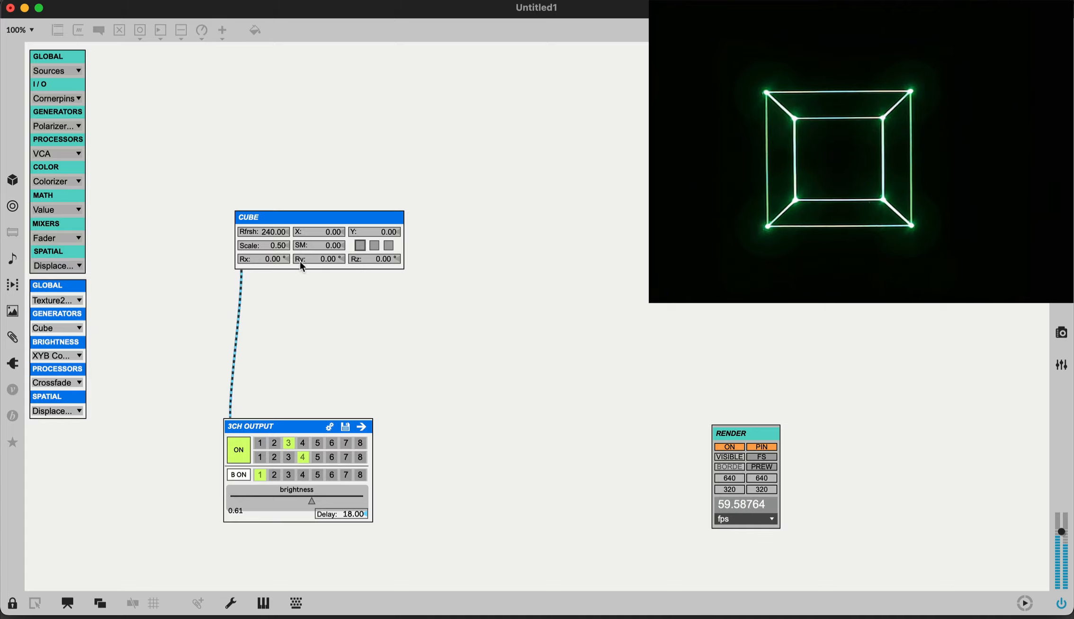
left_click_drag(281, 261, 317, 261)
left_click(316, 260)
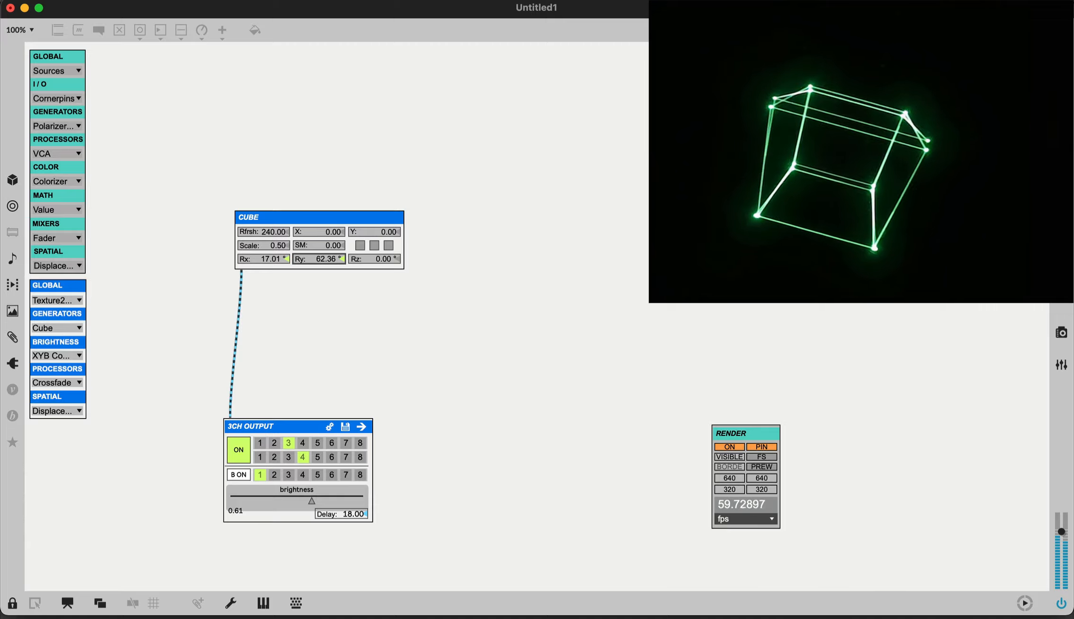
Enable the Cube's auto-rotation on all three axes and set the Sx, Sy and Sz speeds to 1.00
left_click(361, 245)
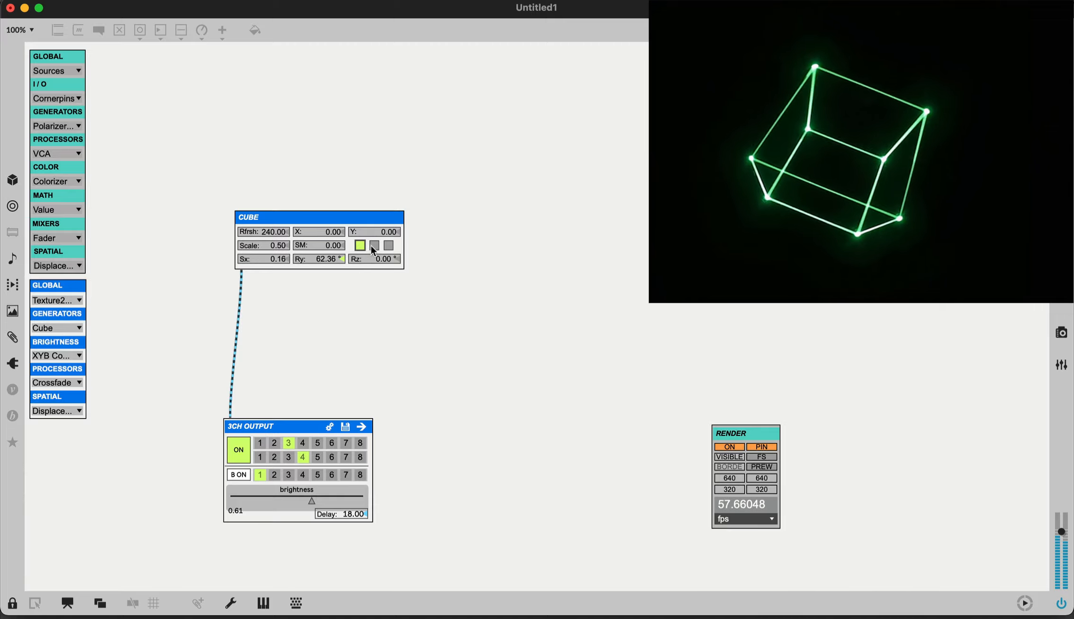
left_click(374, 245)
left_click(390, 245)
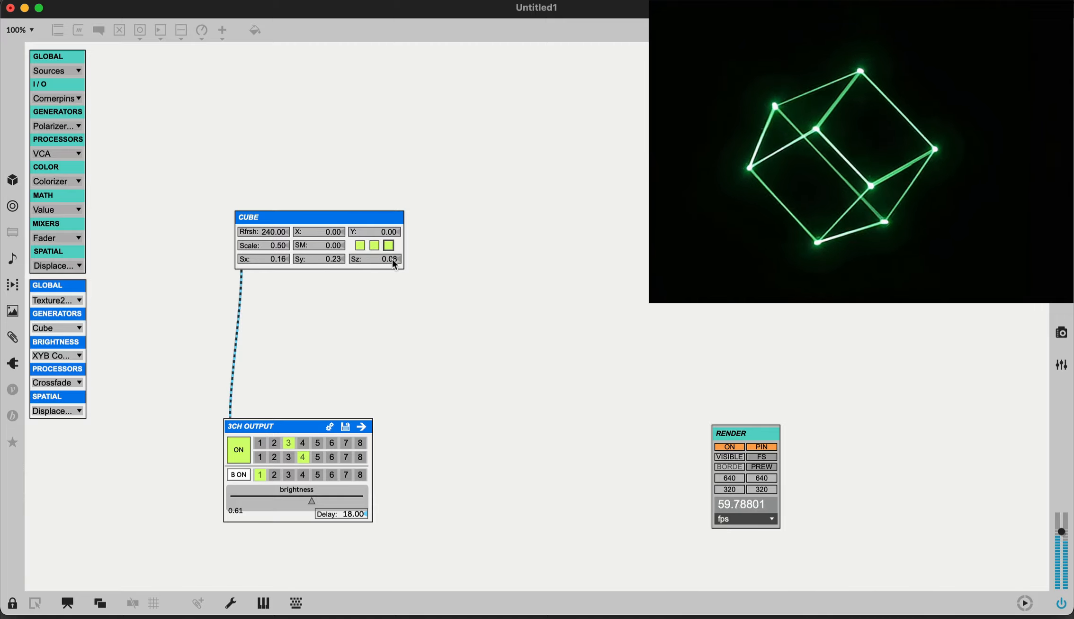
left_click_drag(393, 259, 393, 215)
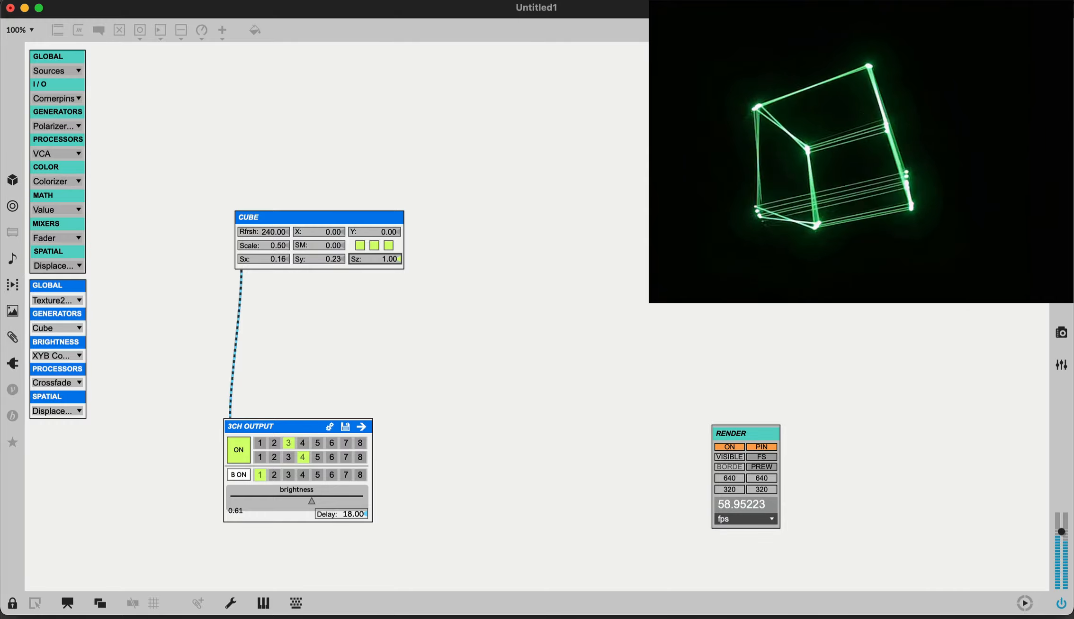
left_click_drag(331, 259, 281, 247)
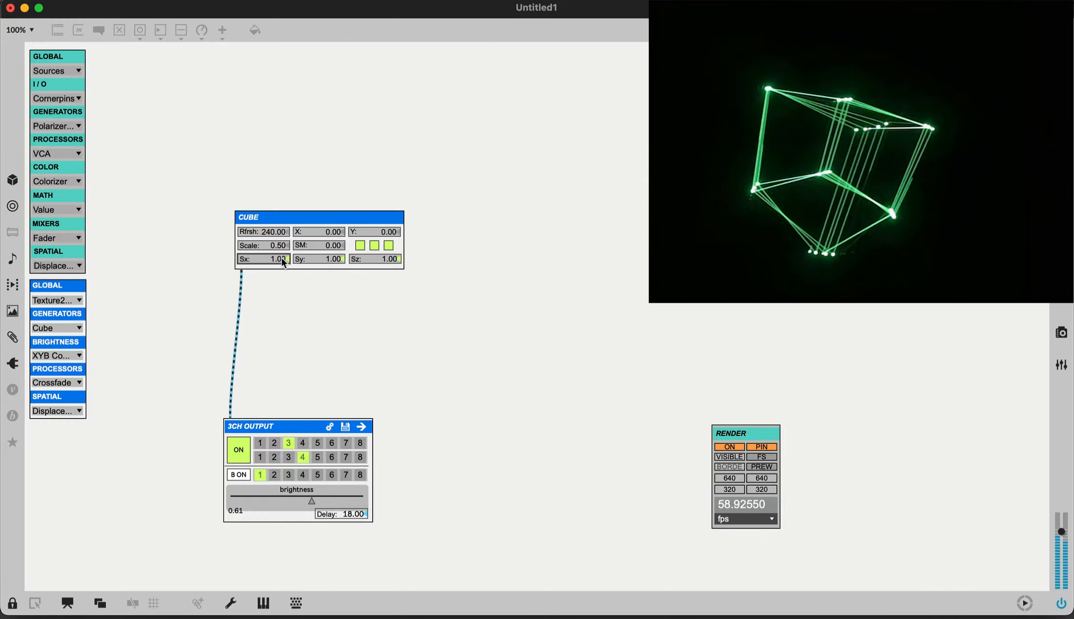
Turn off the Cube's auto-rotation on all axes and try an SM modulation of 0.19
left_click(389, 246)
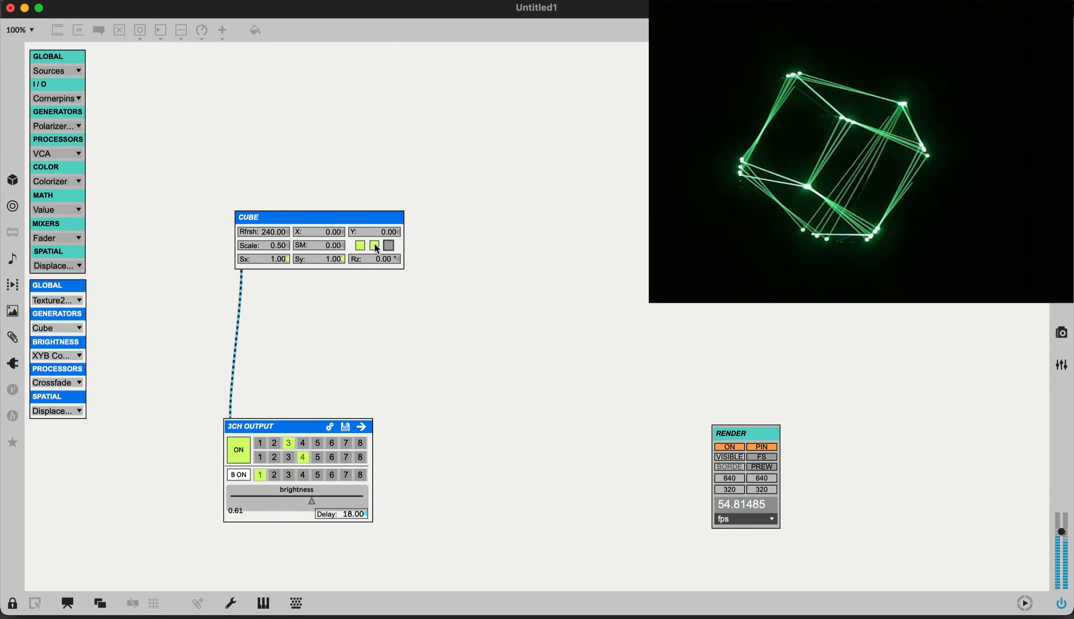
left_click(336, 245)
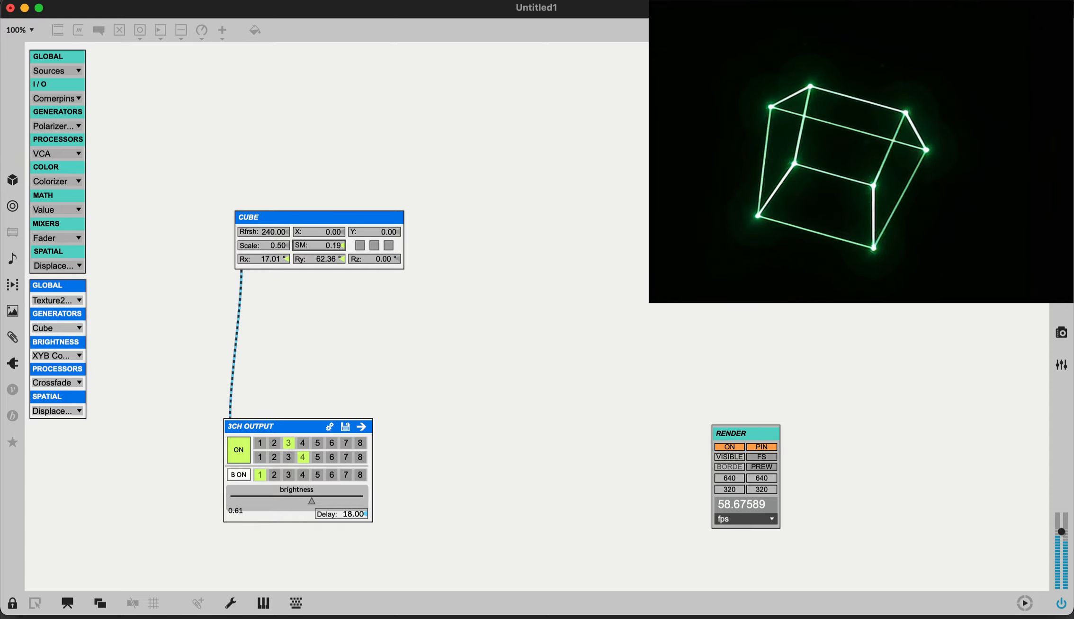
Unlock the patch and align the Cube module so its first outlet sits directly above the 3CH Output's first inlet
key("super+e")
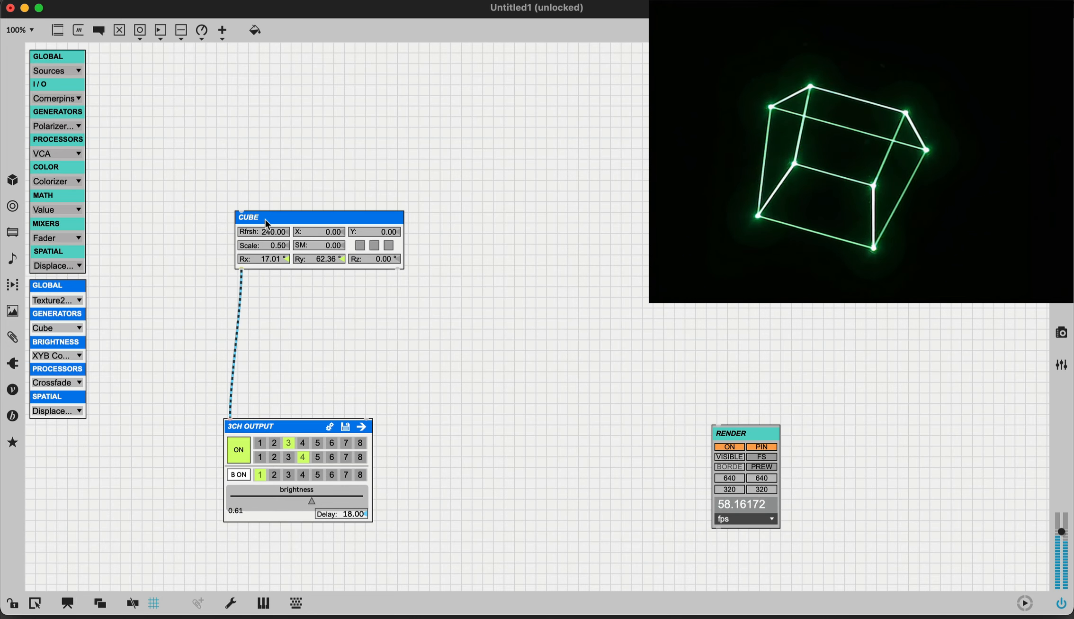
left_click_drag(243, 213, 231, 205)
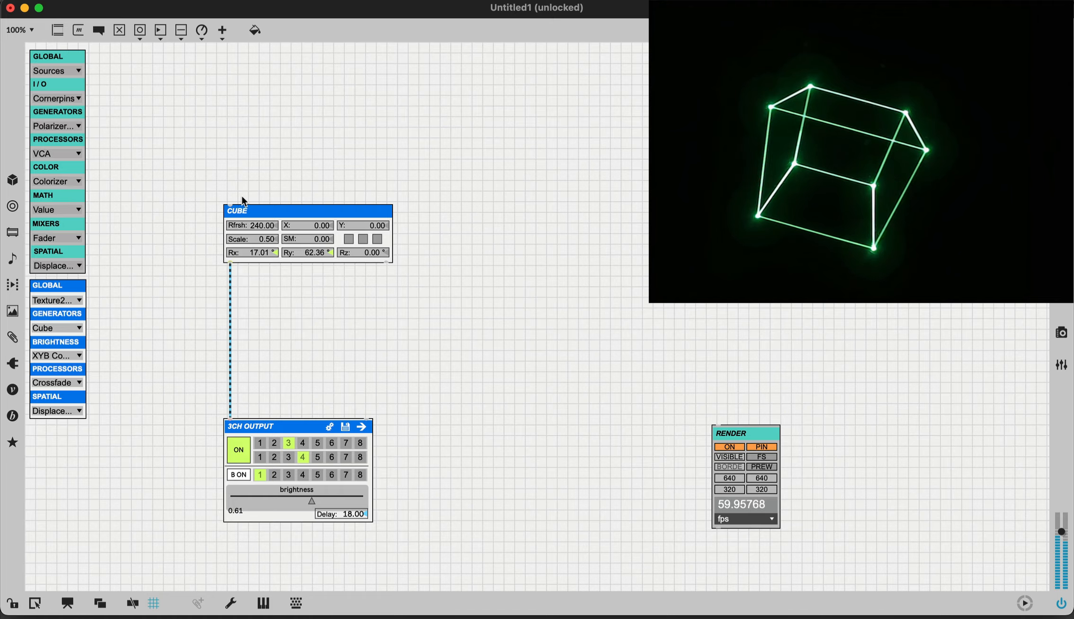
Open the Cube generator's help patch, try its sm 0.1 message and close the help window
left_click(287, 212, "alt")
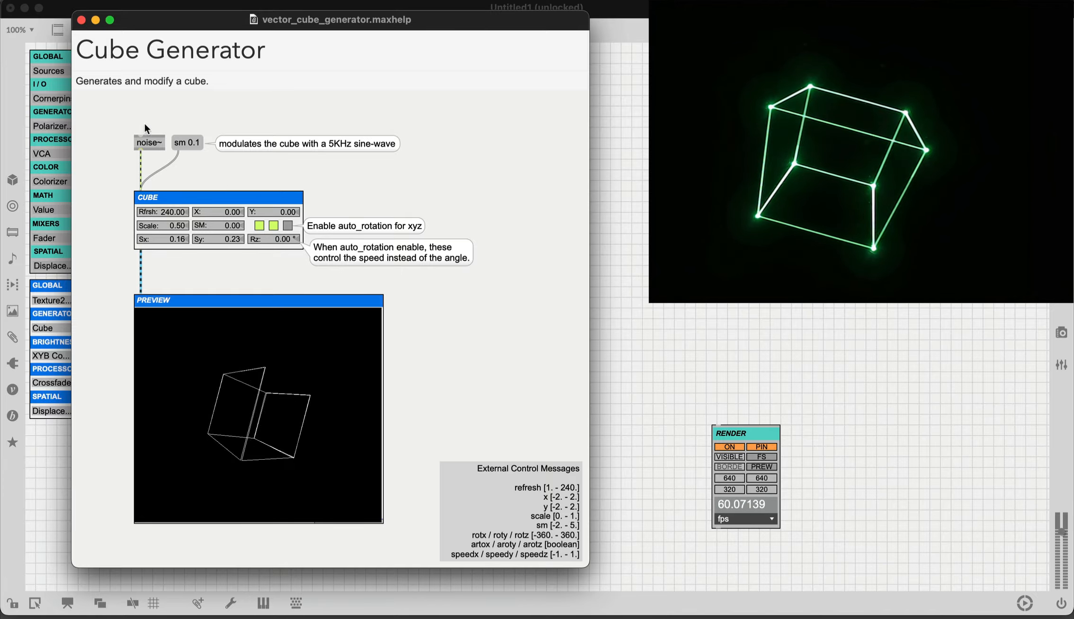
left_click(191, 144)
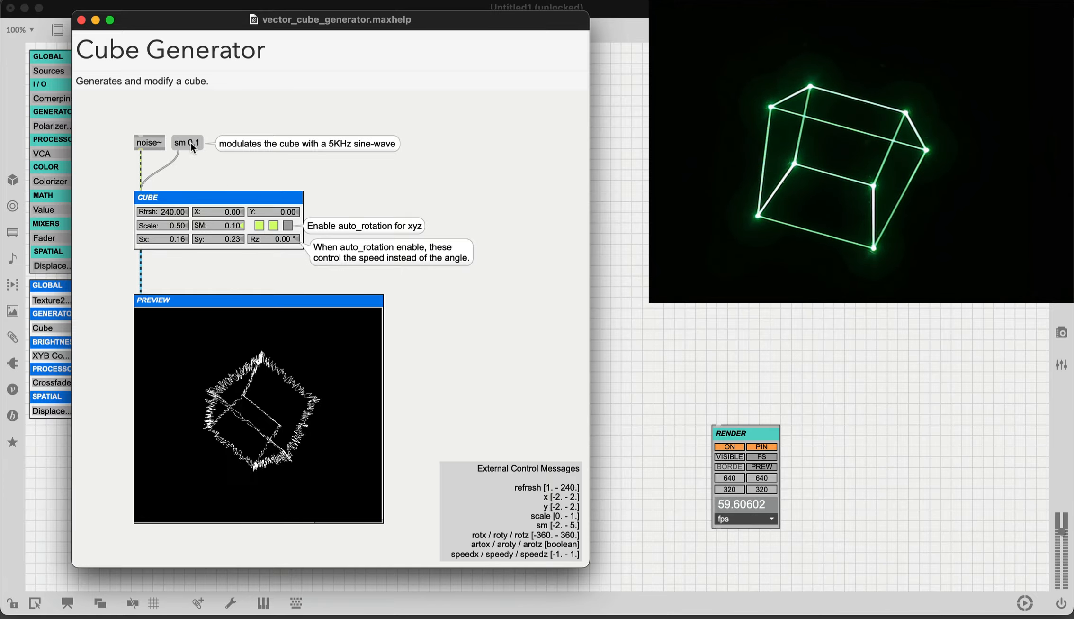
left_click(82, 20)
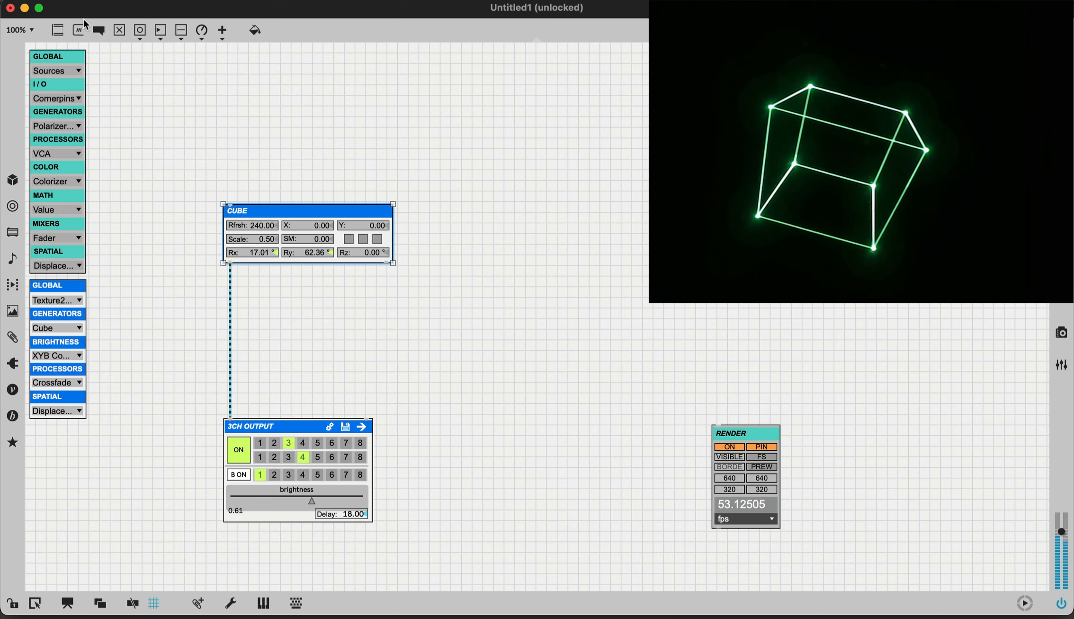
Set the Cube's X position to -0.17
left_click_drag(321, 222, 321, 229)
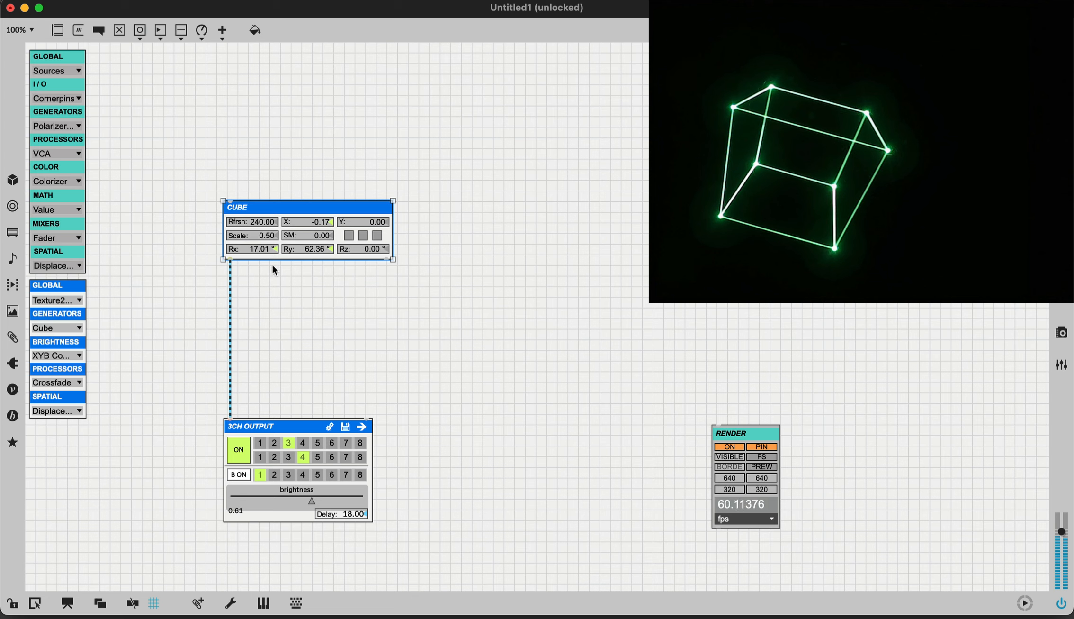
left_click(77, 381)
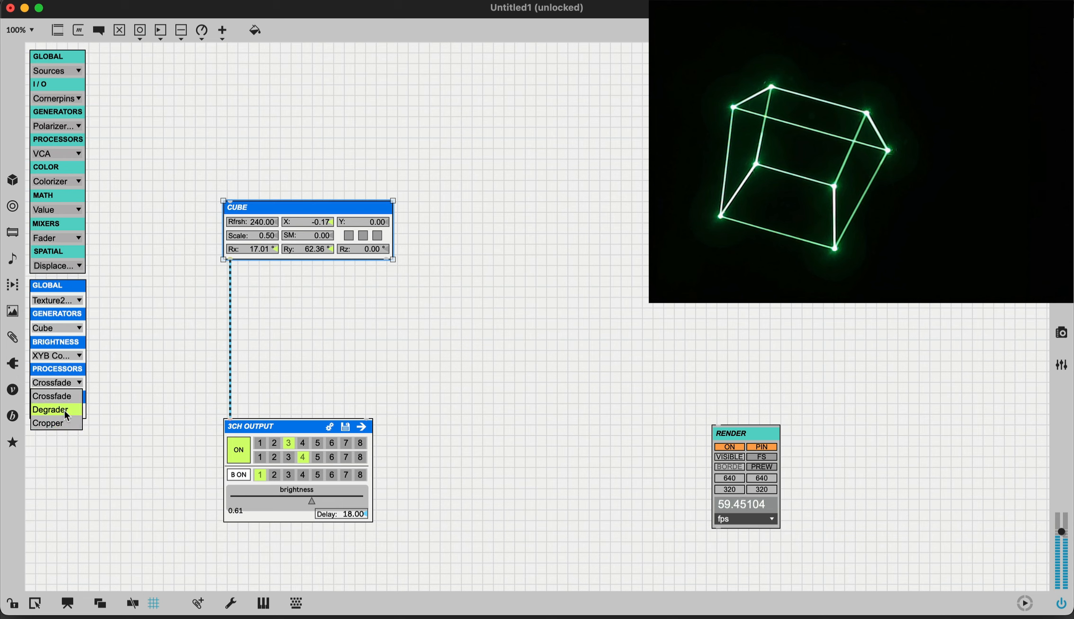
left_click(102, 382)
left_click(77, 410)
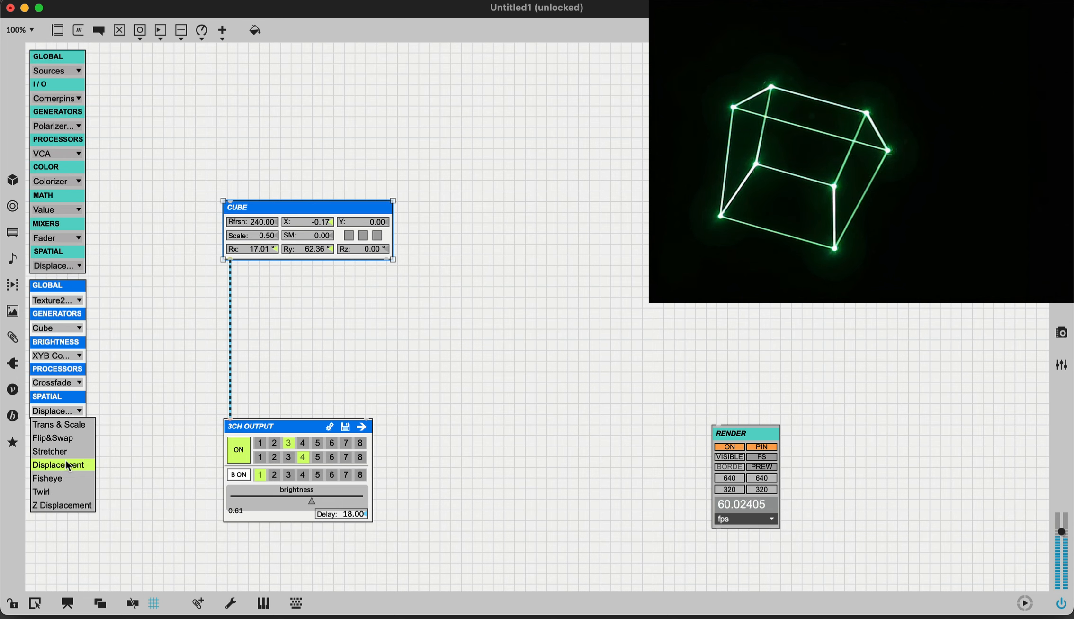
left_click(65, 478)
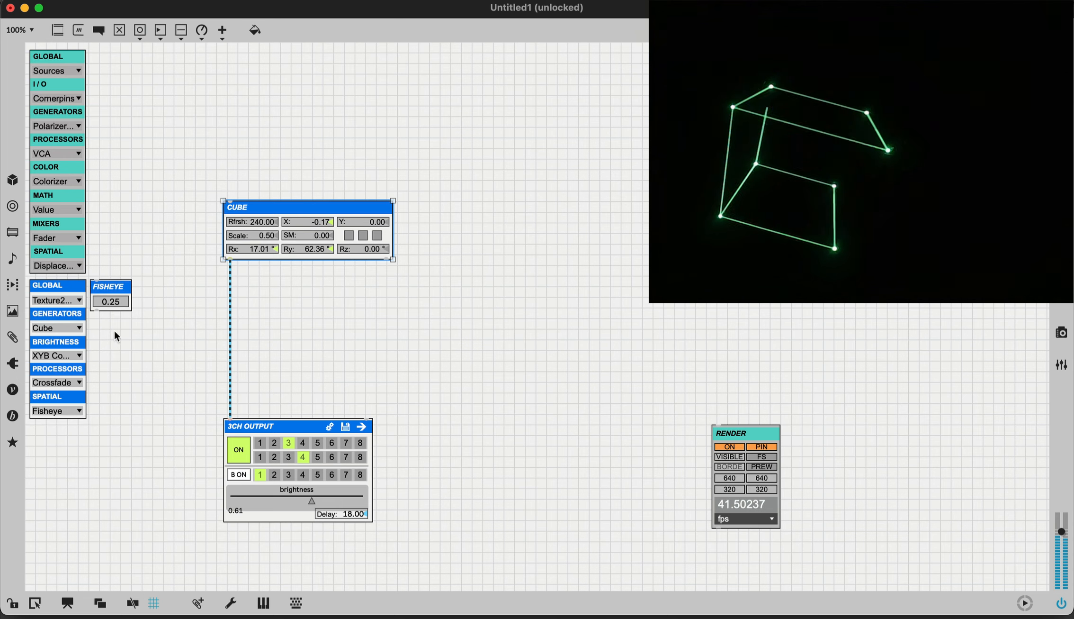
left_click_drag(110, 302, 344, 323)
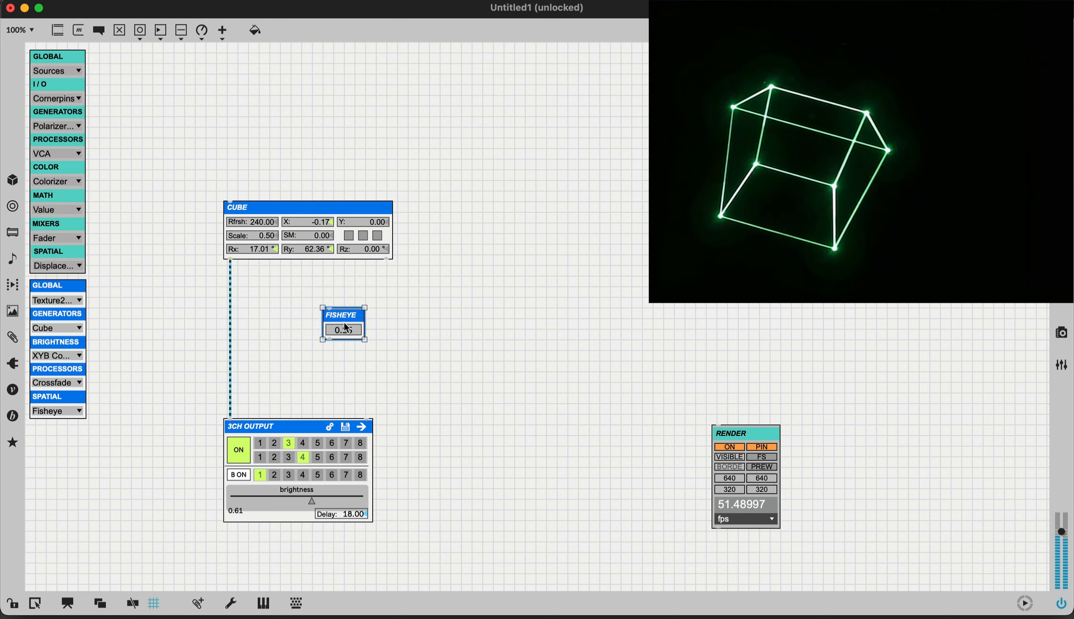
key("Delete")
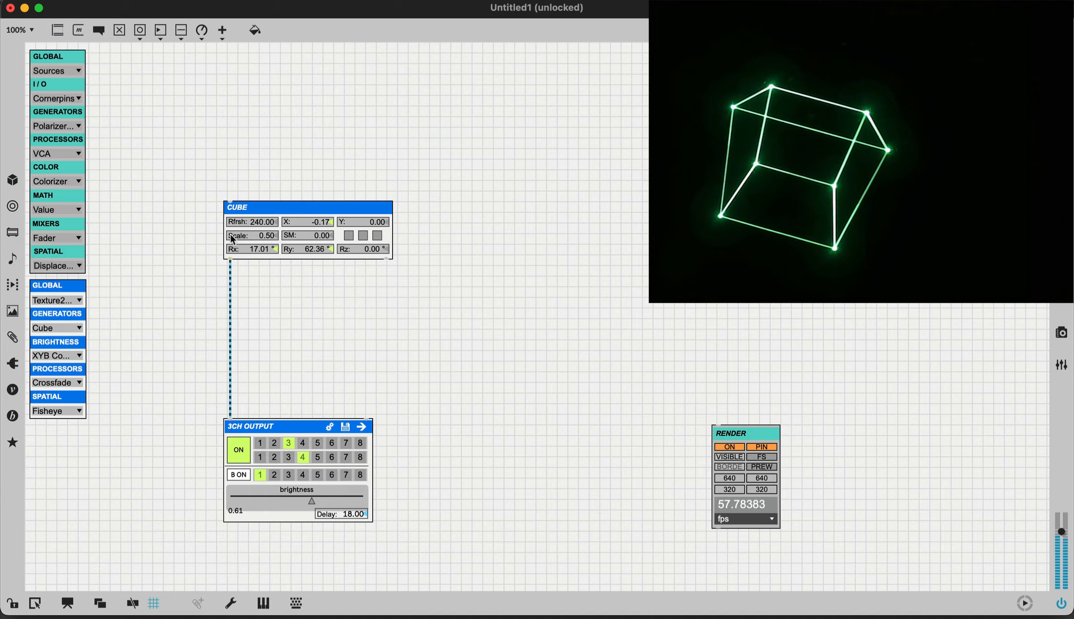
Turn on the Cube's auto-rotation on all three axes and delete the Cube module
left_click(349, 236)
left_click(363, 236)
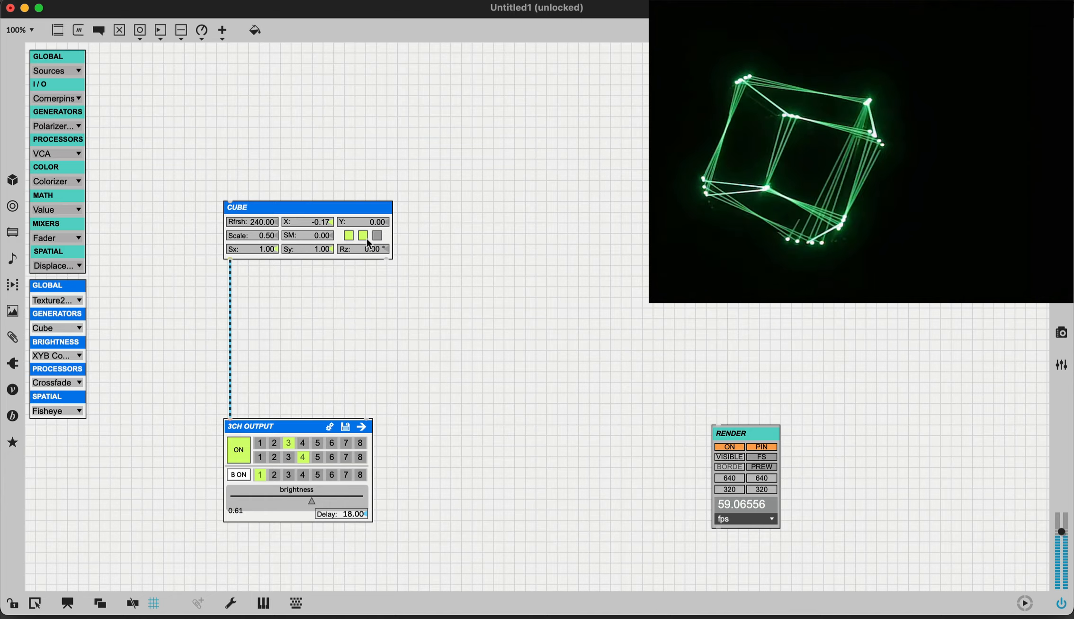
left_click(378, 236)
left_click(358, 239)
key("Delete")
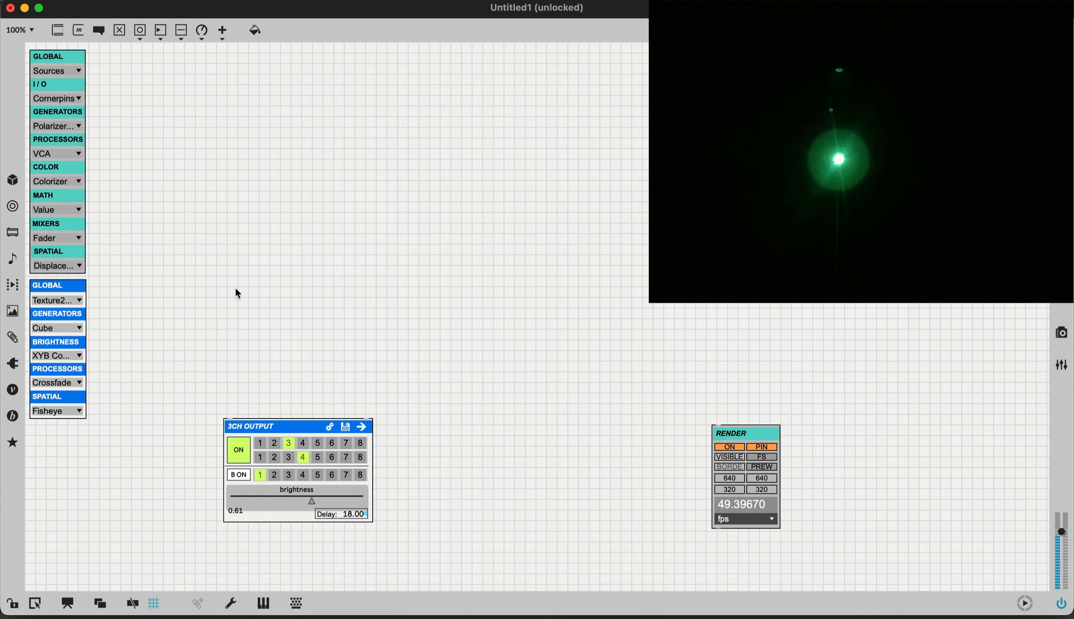
Add a Text Generator above the 3CH Output and connect its first outlet to the output's first inlet
left_click(48, 331)
left_click(68, 433)
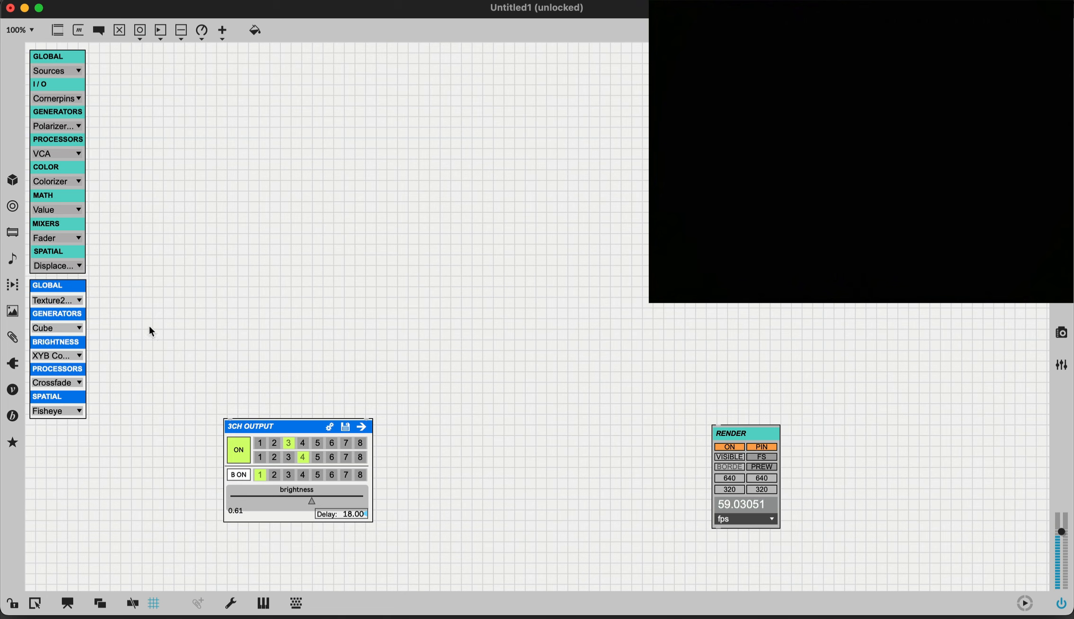
left_click_drag(171, 309, 294, 201)
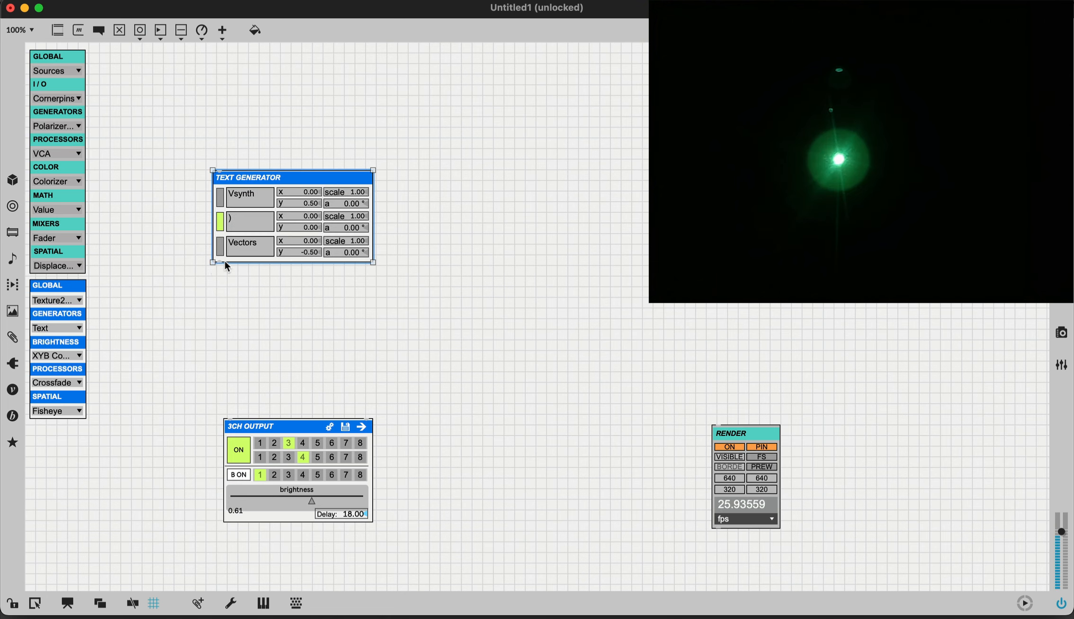
left_click_drag(221, 264, 230, 413)
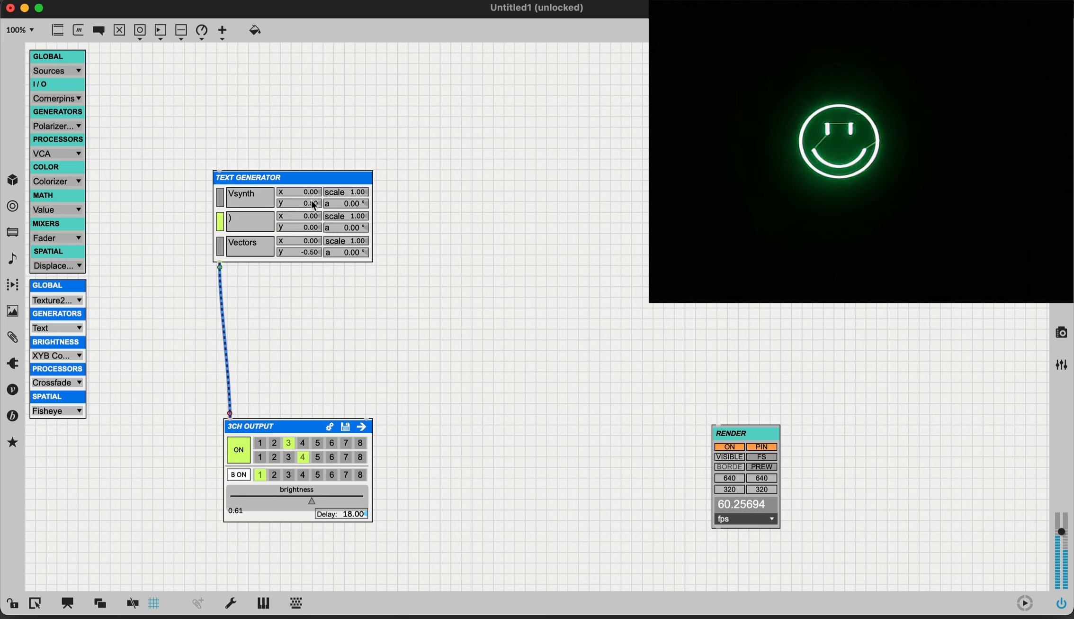
left_click_drag(314, 206, 315, 246)
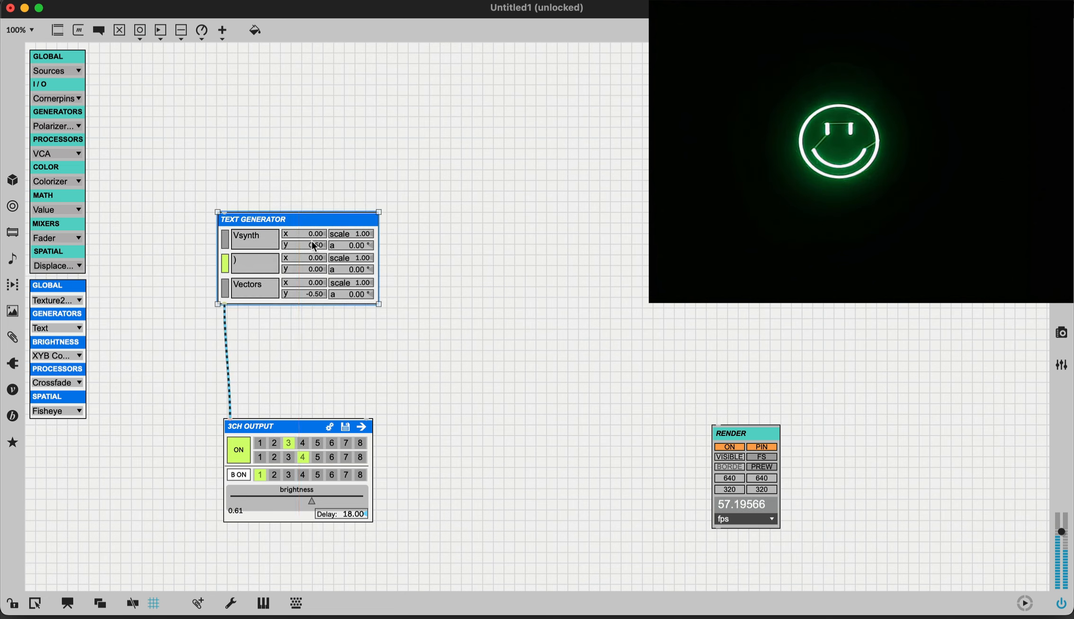
Enable the Text Generator's first and third lines and change the middle line's text to "Hello World"
left_click(226, 240)
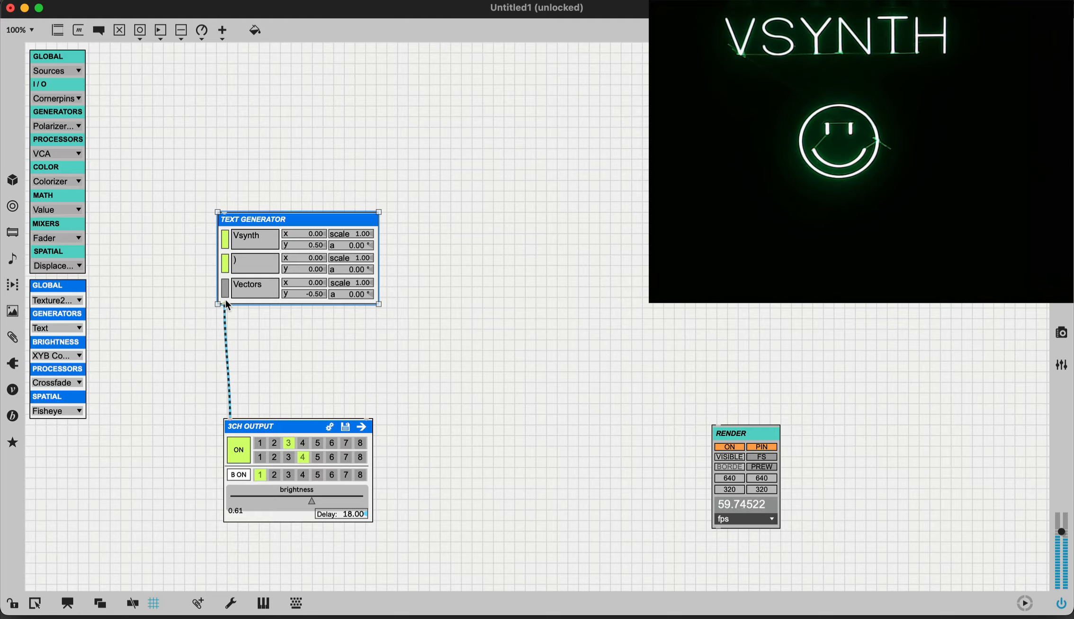
left_click(224, 289)
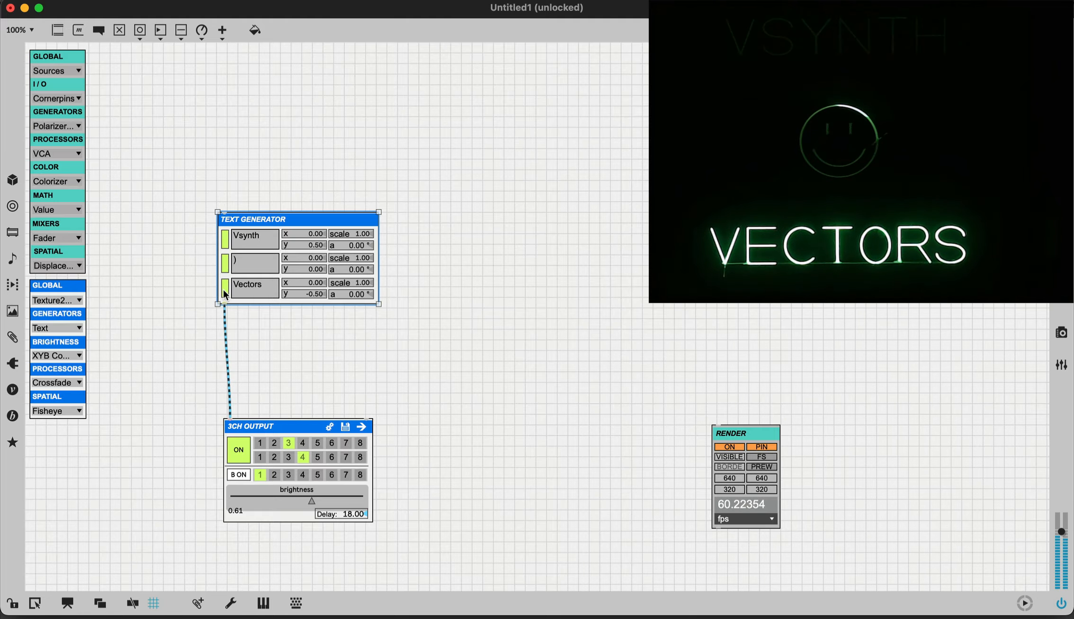
left_click(189, 263, "super")
left_click(238, 263)
key("BackSpace")
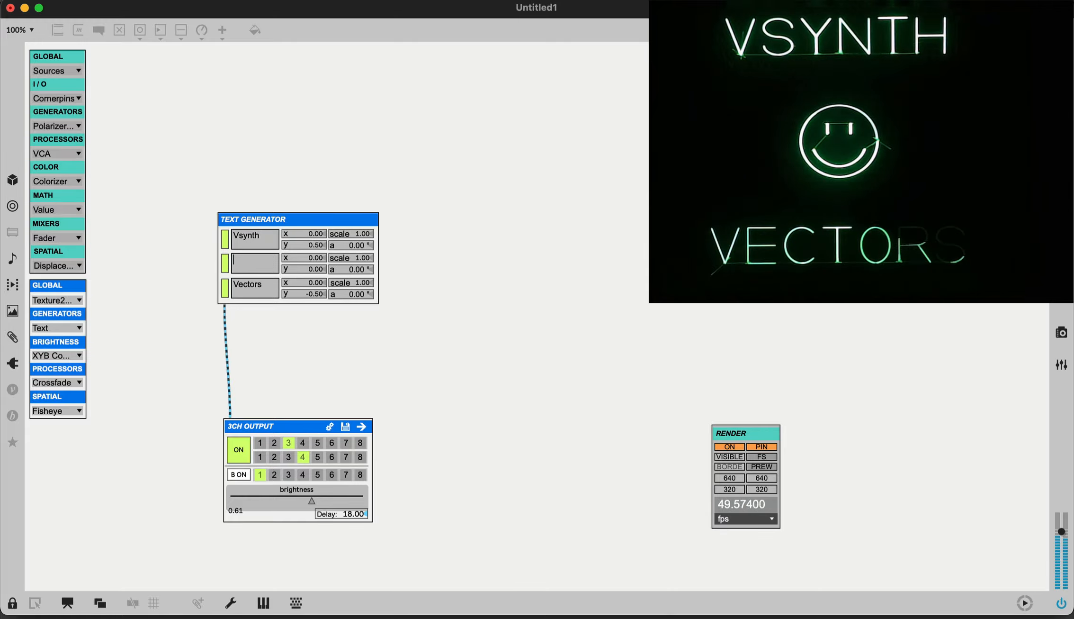
type("Hello Worl")
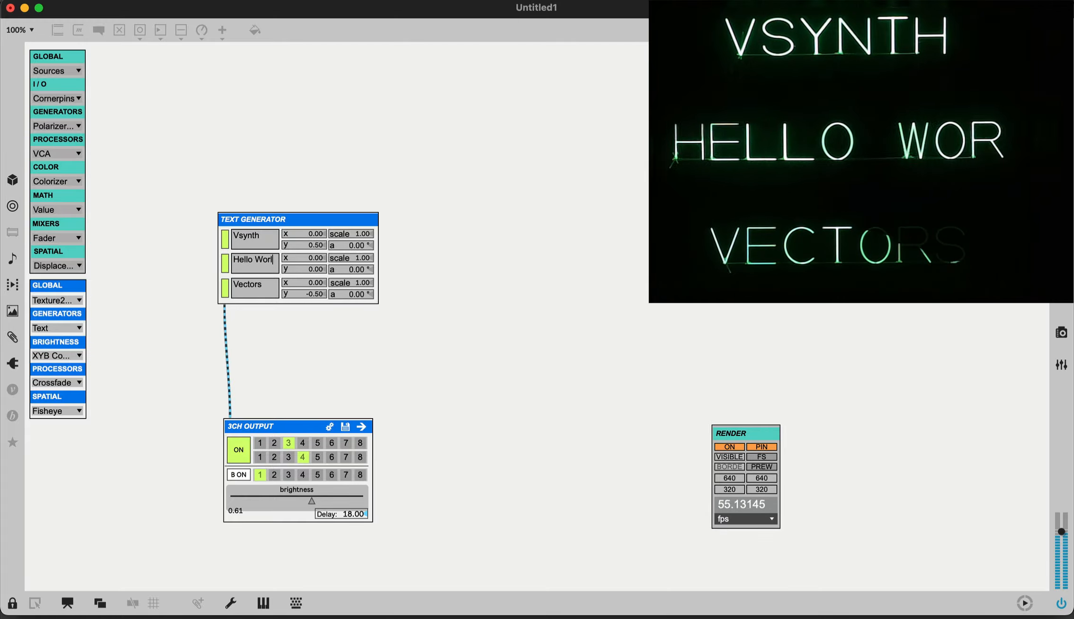
type("d")
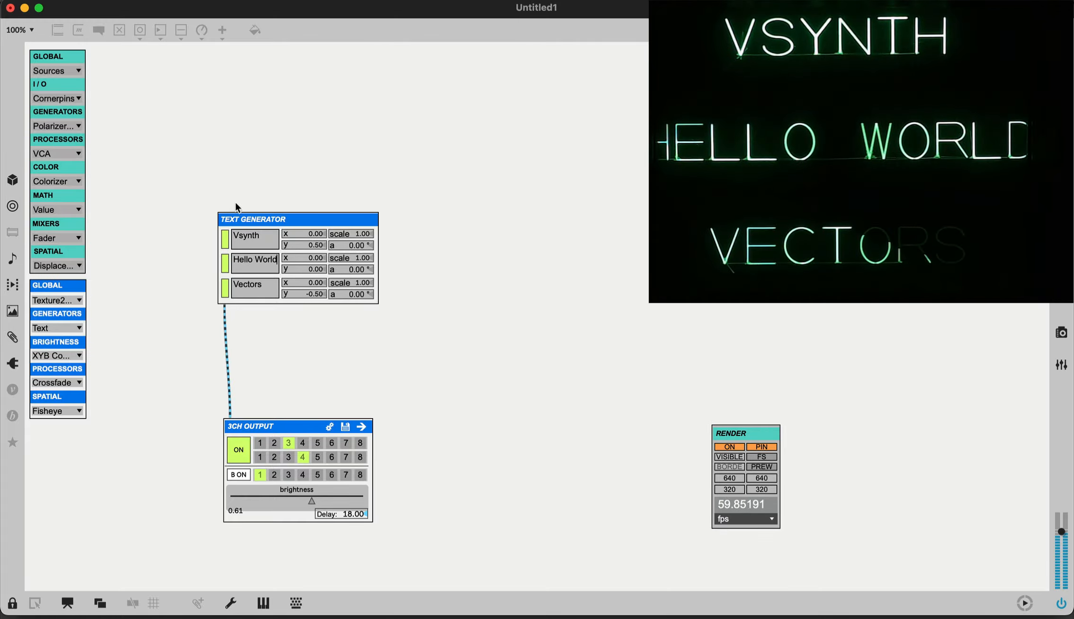
left_click(237, 207, "super")
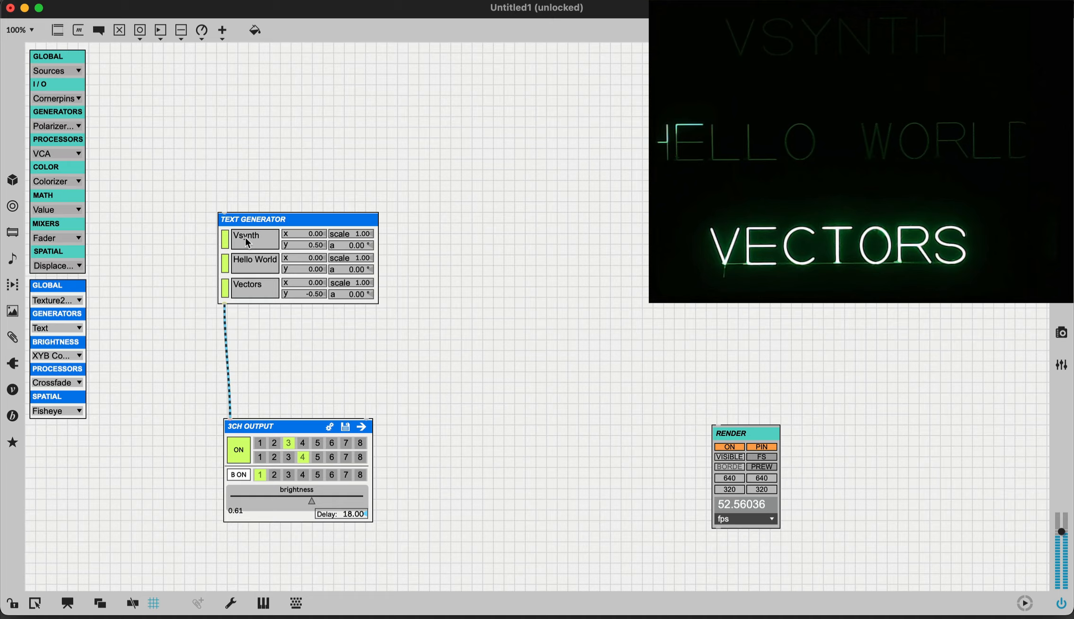
Examine the Text Generator's help patch and try the Lato Semibold Italic and Trattatello fonts in its Title and Outline Generator example
left_click(264, 254, "alt")
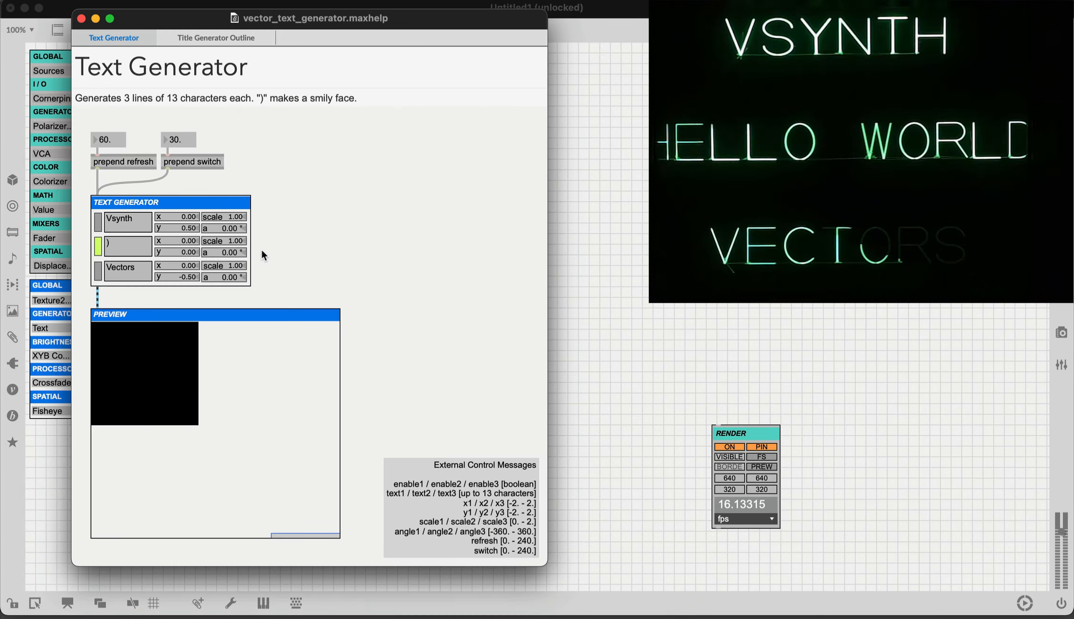
left_click(218, 39)
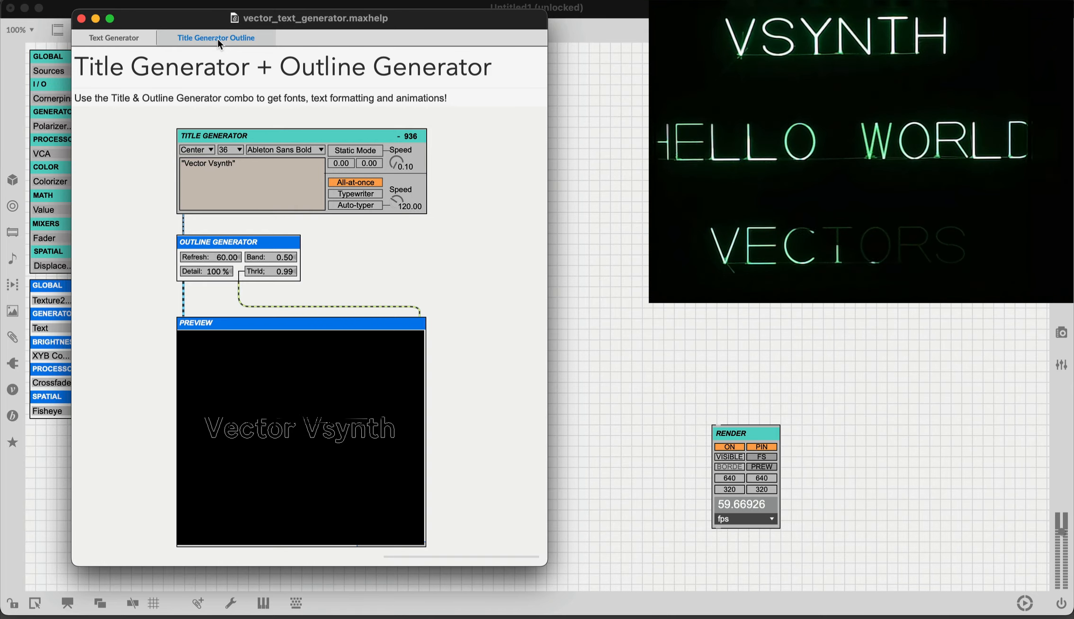
left_click(284, 150)
left_click(607, 416)
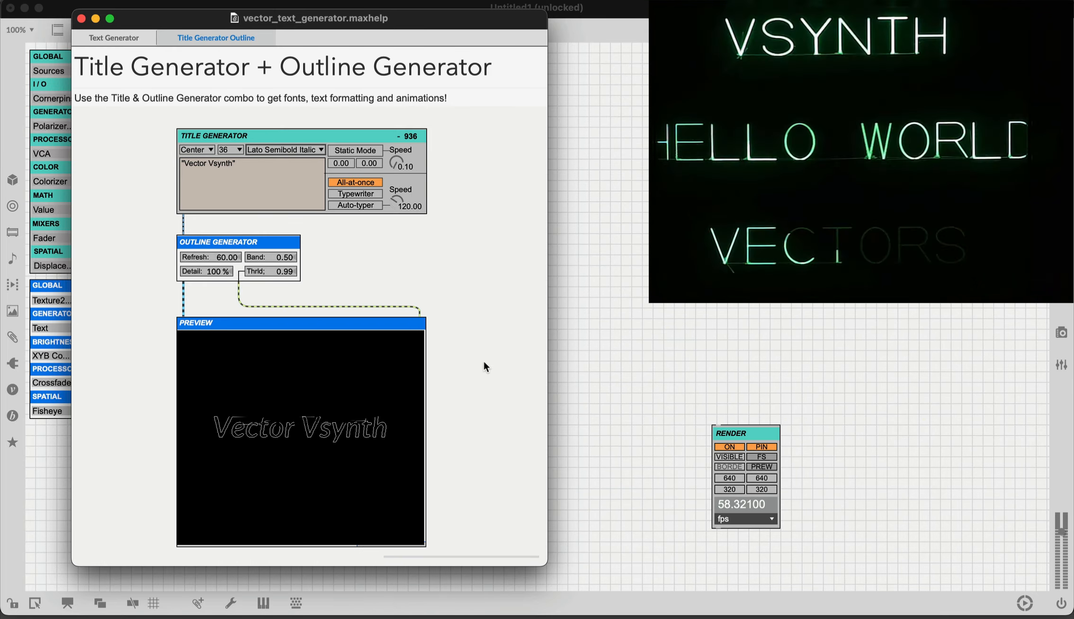
left_click(303, 149)
scroll(663, 429, "down", 10)
left_click(731, 488)
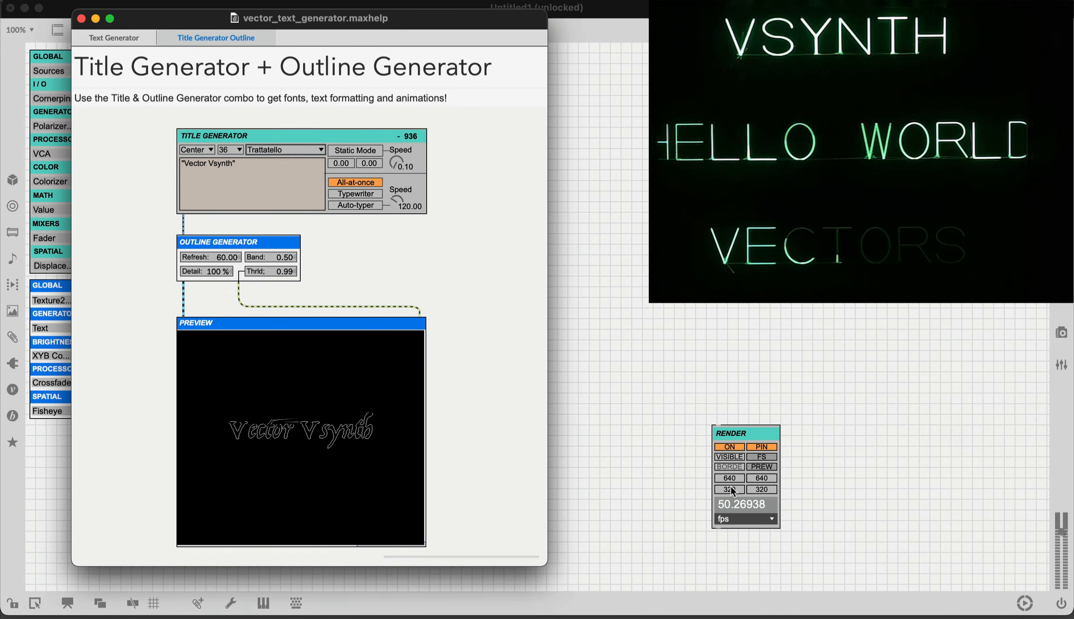
left_click(138, 37)
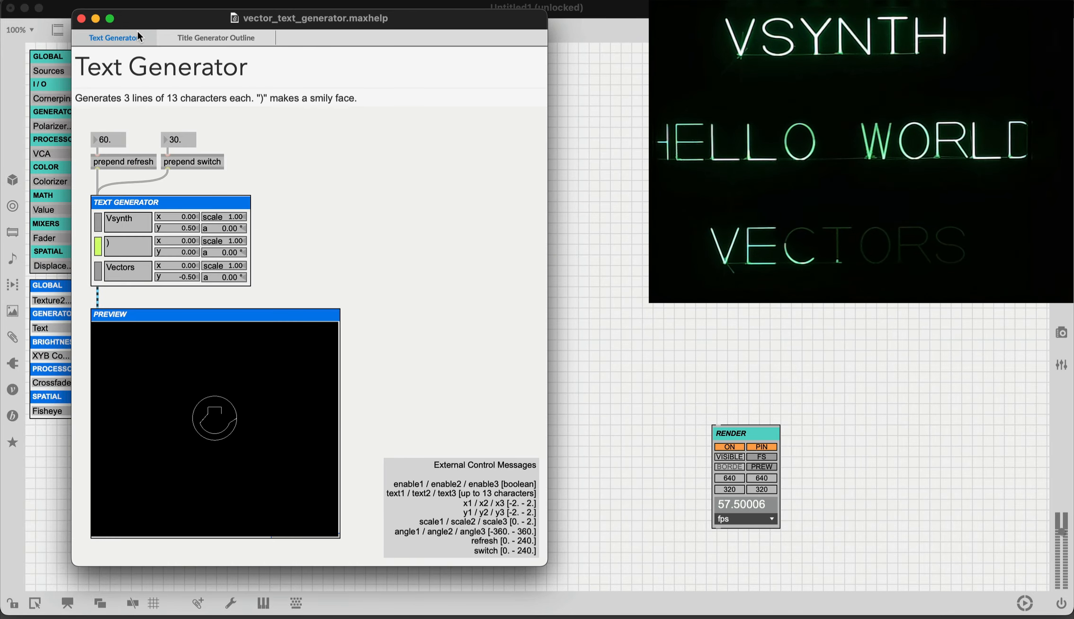
left_click(223, 41)
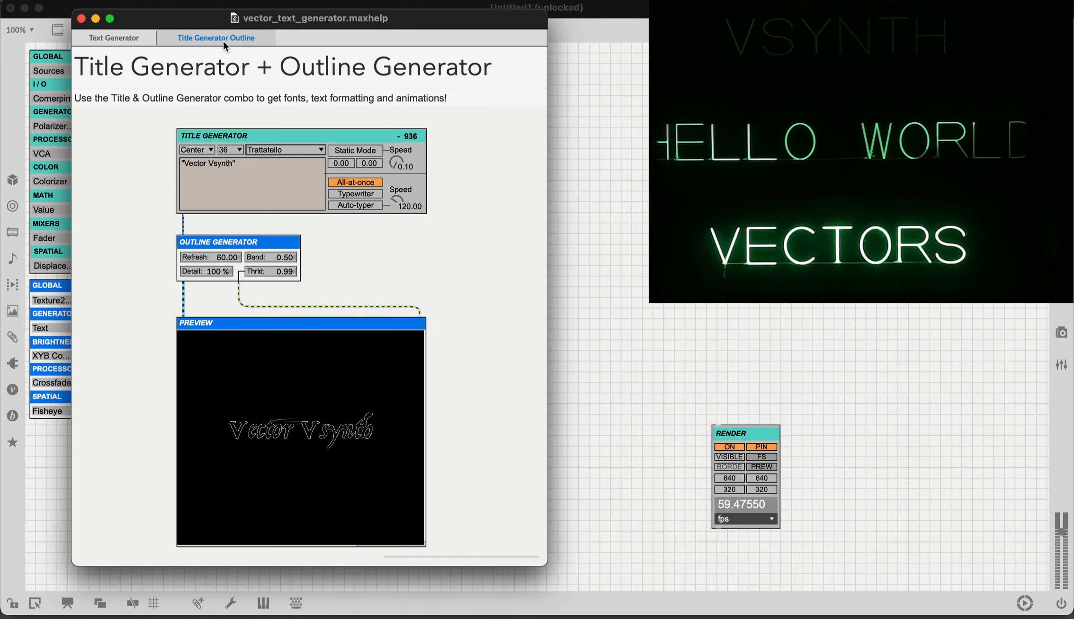
Replace the Text Generator in the main patch with the Title and Outline Generator pair copied from the help patch
key("super+e")
key("super+a")
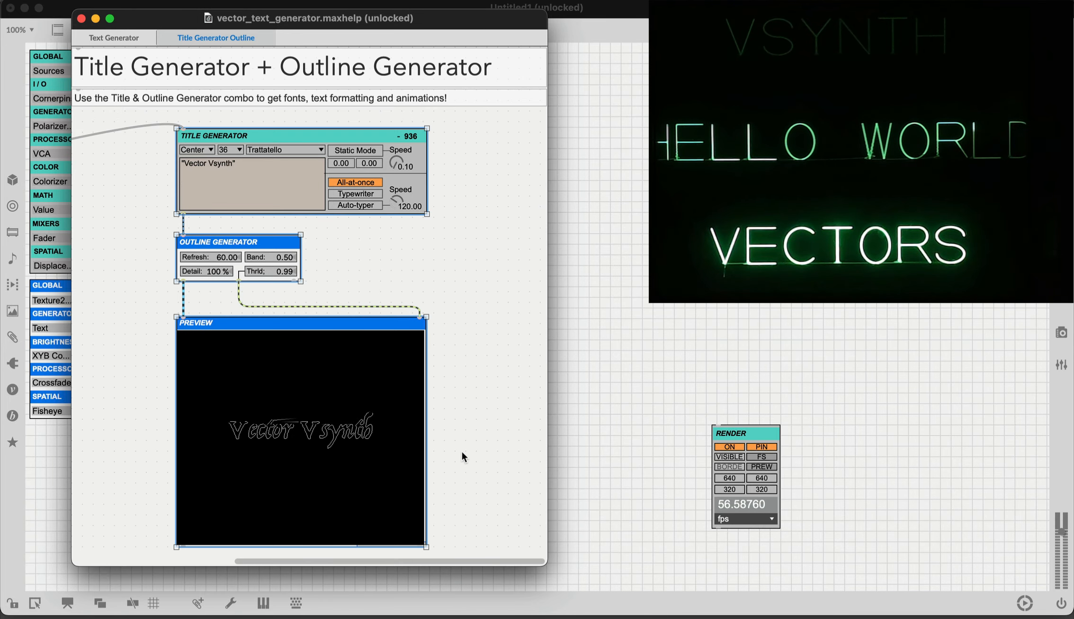
left_click(81, 18)
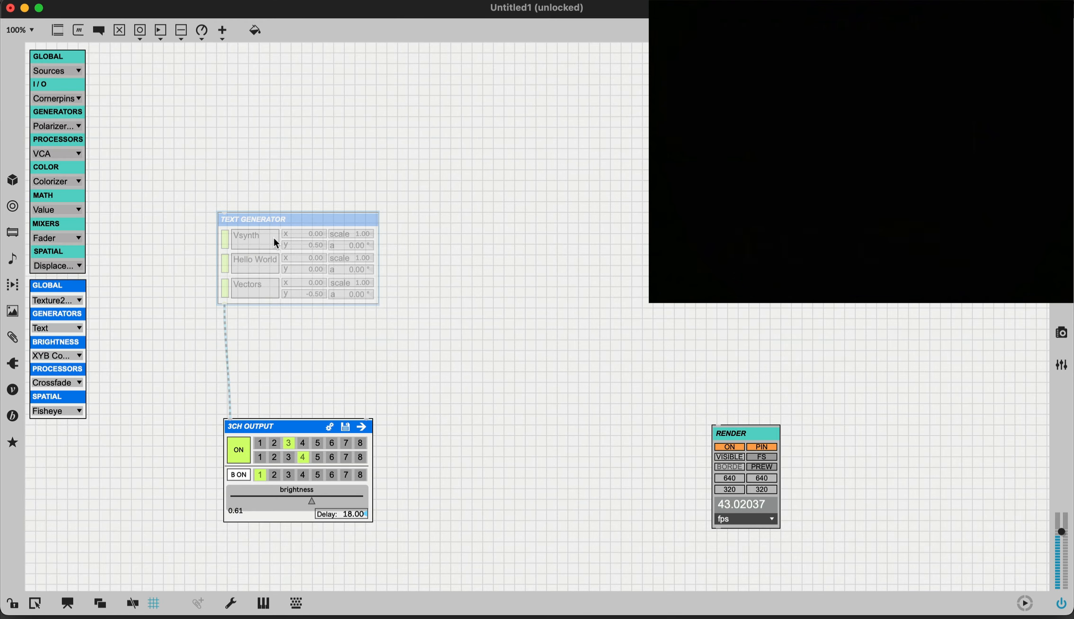
key("Delete")
key("super+v")
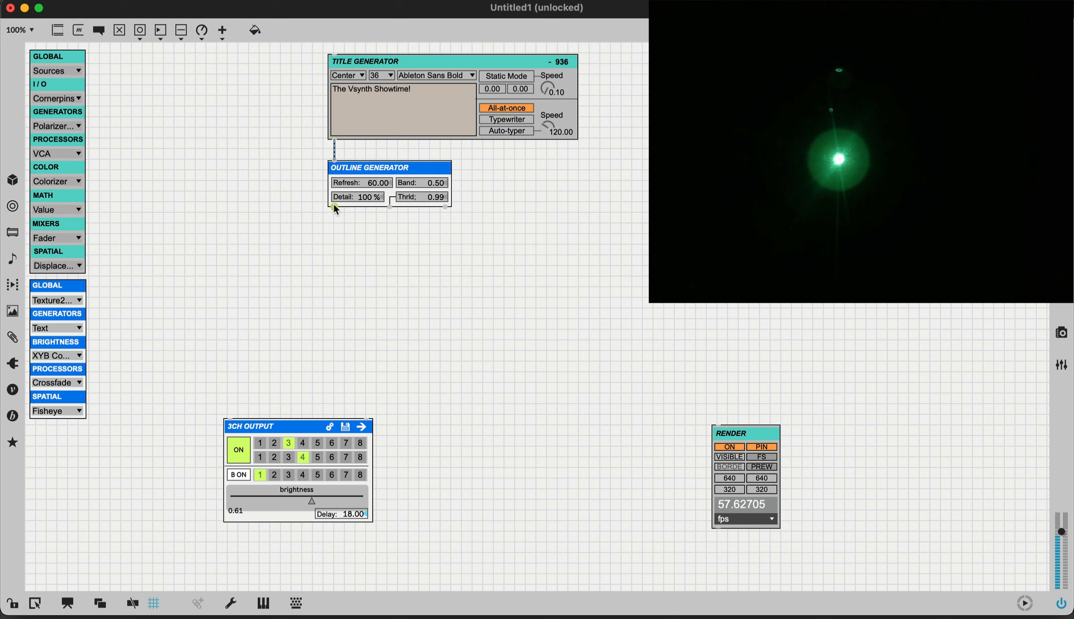
Connect the Outline Generator's first and middle outlets to the 3CH Output's first and last inlets, placing both generator modules above the output
left_click_drag(334, 206, 230, 418)
left_click_drag(367, 419, 446, 207)
left_click_drag(359, 88, 271, 156)
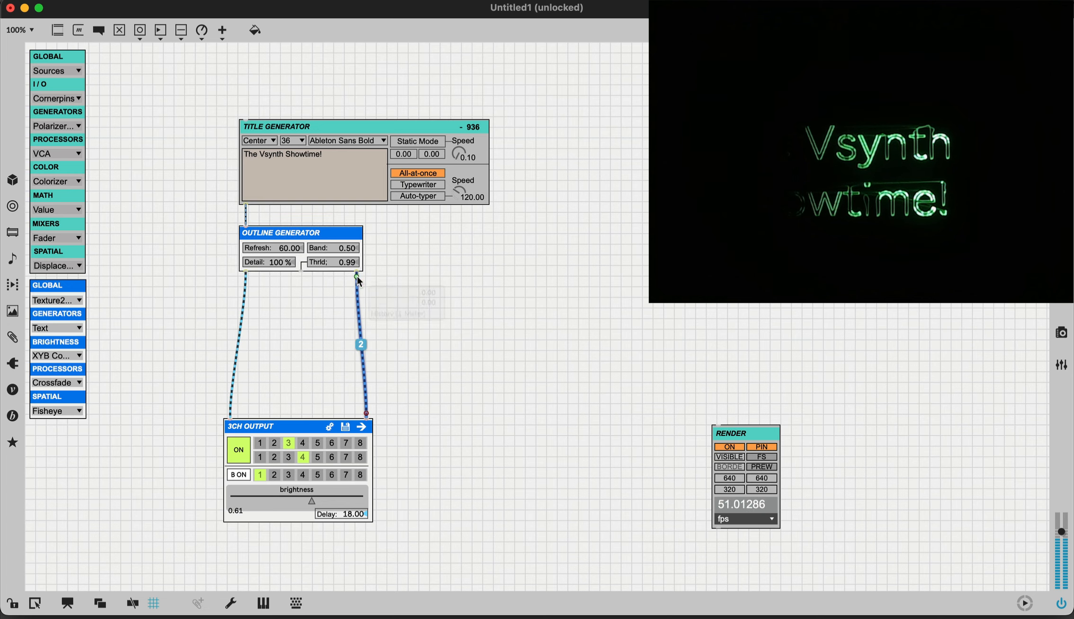
left_click_drag(357, 276, 303, 271)
key("super+e")
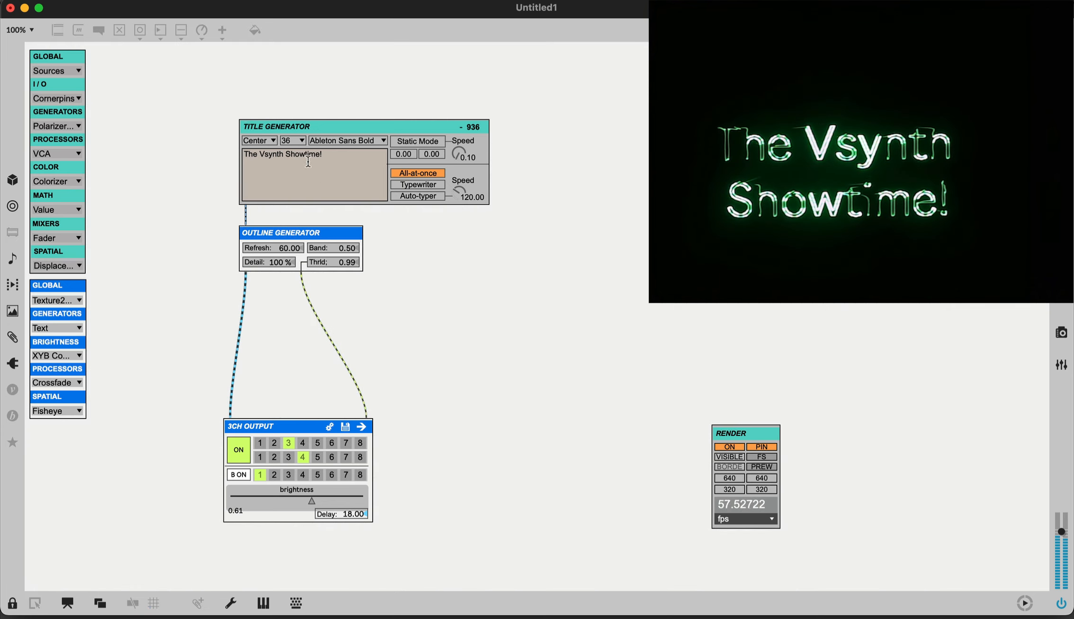
Set the Outline Generator's detail to 99 % and change the title's font to Zapfino
left_click_drag(288, 261, 288, 264)
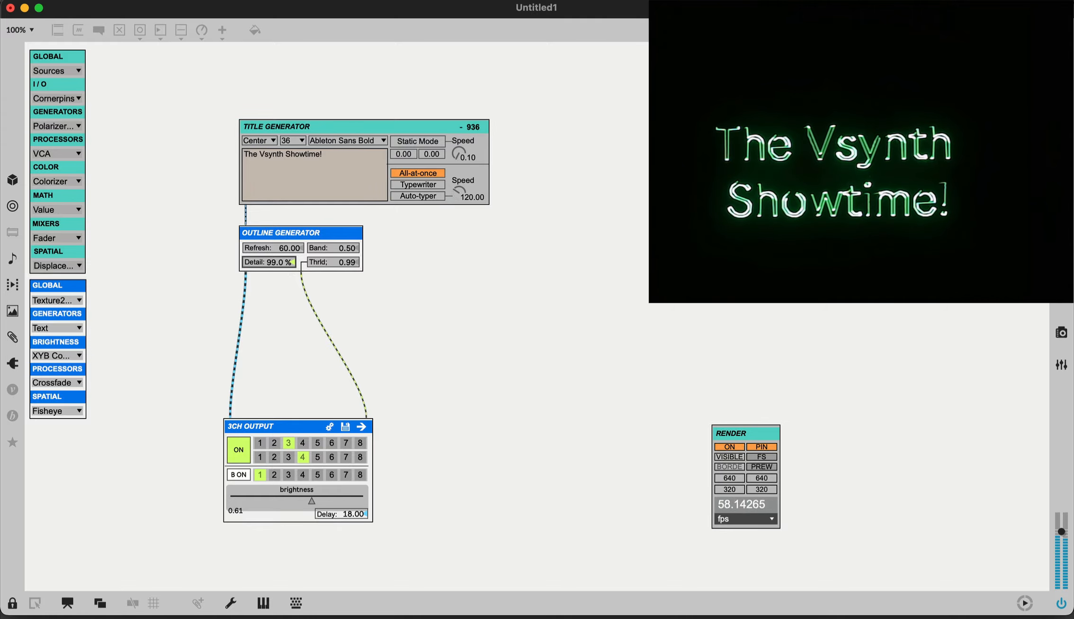
left_click(334, 141)
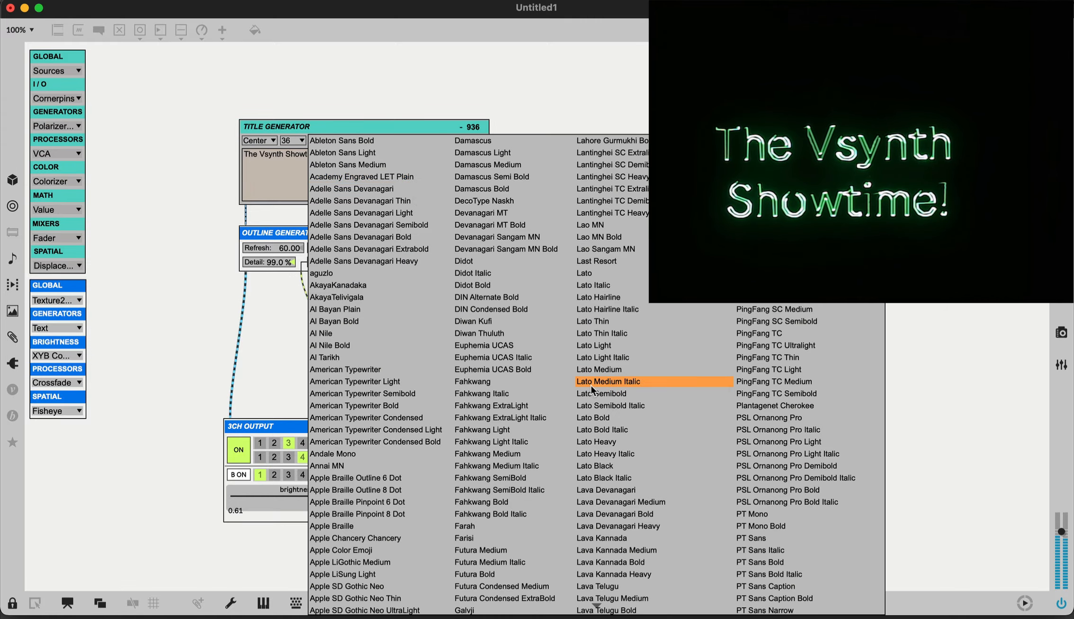
scroll(591, 385, "down", 5)
left_click(780, 345)
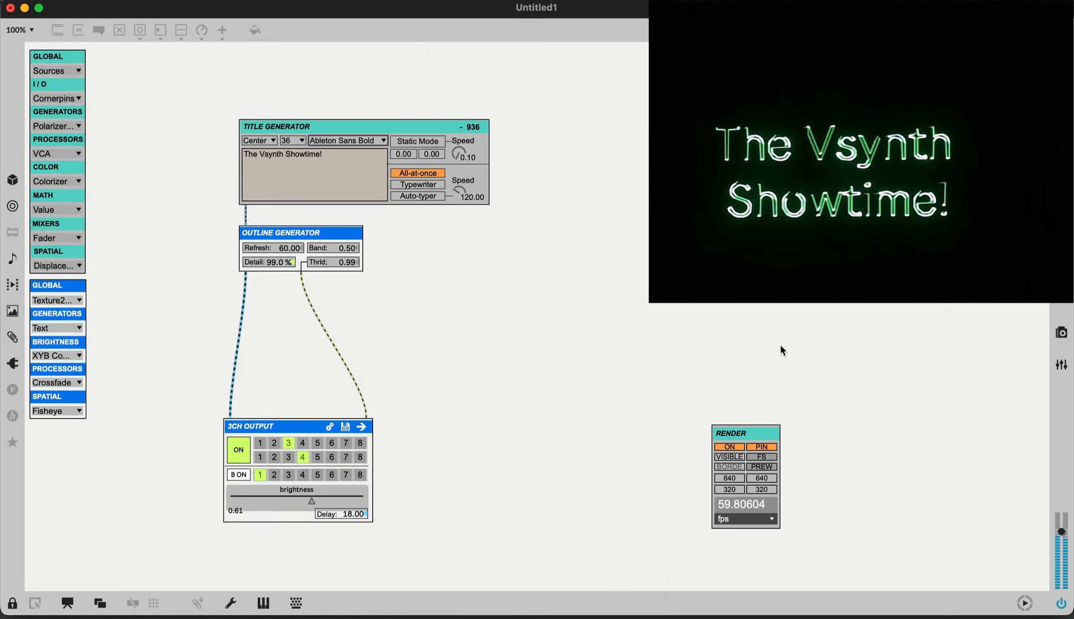
left_click(357, 141)
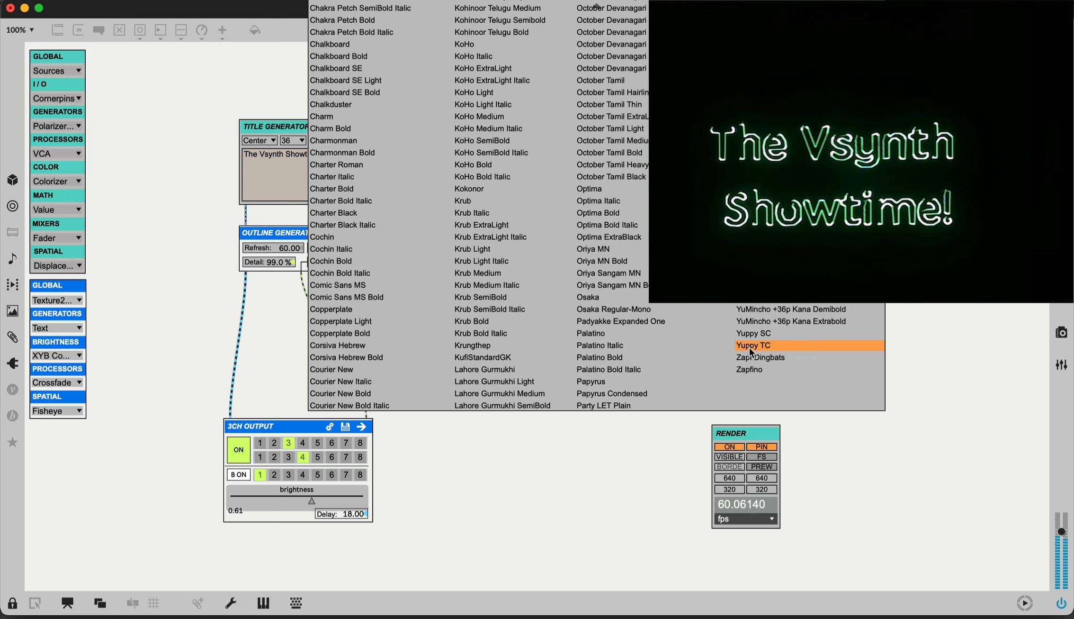
left_click(753, 370)
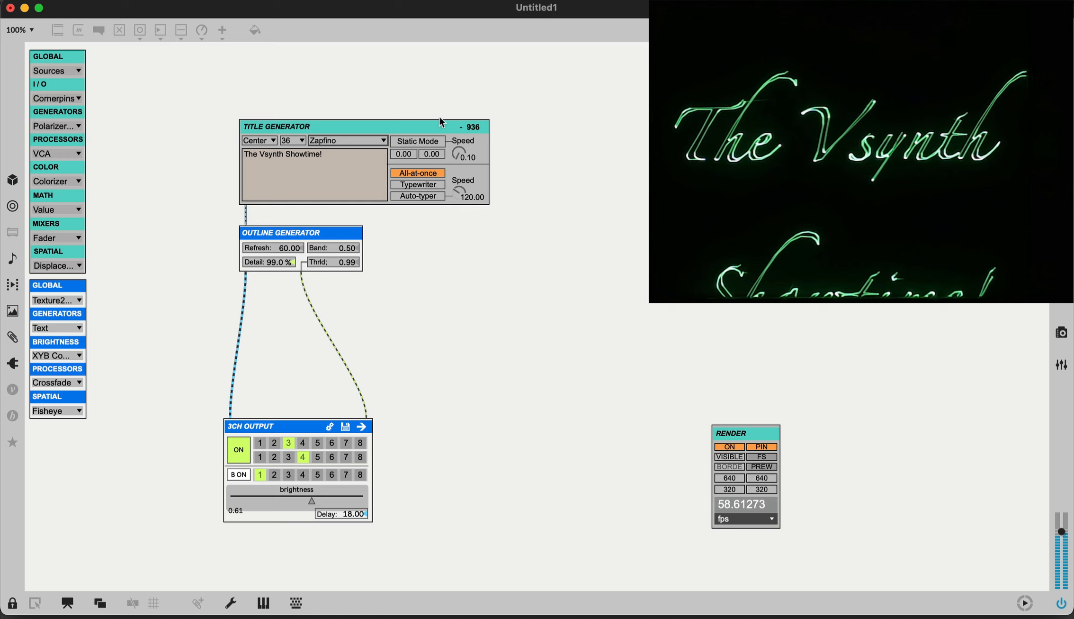
Set the Outline Generator's refresh to 203.02, and delete the Title and Outline Generator modules
mouse_move(280, 248)
left_mouse_down()
mouse_move(281, 295)
mouse_move(281, 232)
left_mouse_up()
left_click(351, 263)
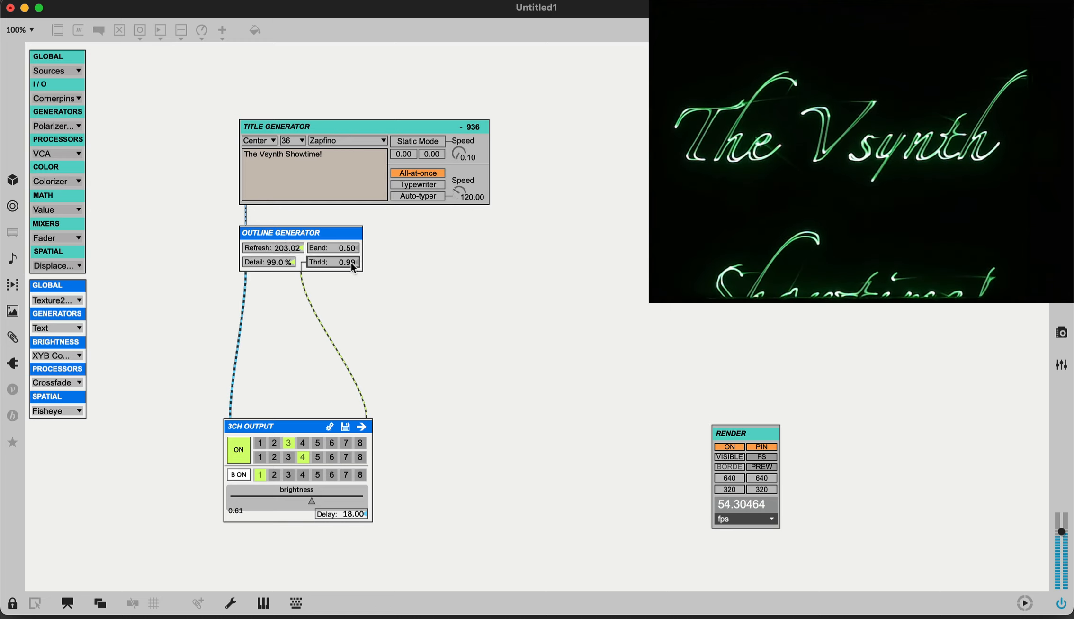
key("super+e")
left_click_drag(419, 273, 331, 180)
key("BackSpace")
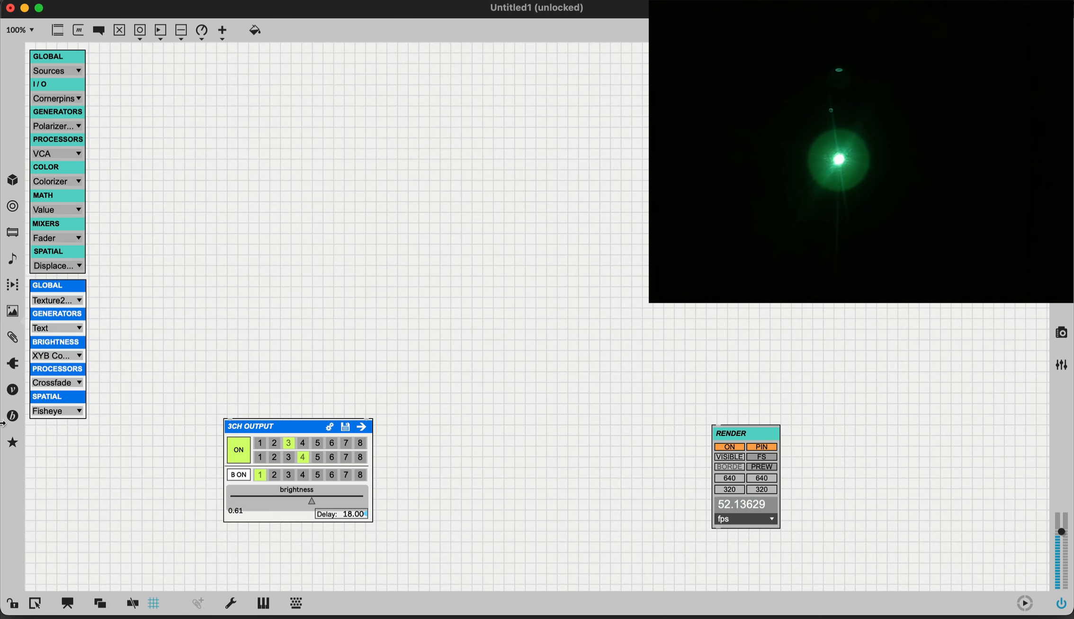
Add an XYB Compose module to the patch above the 3CH Output
left_click(66, 359)
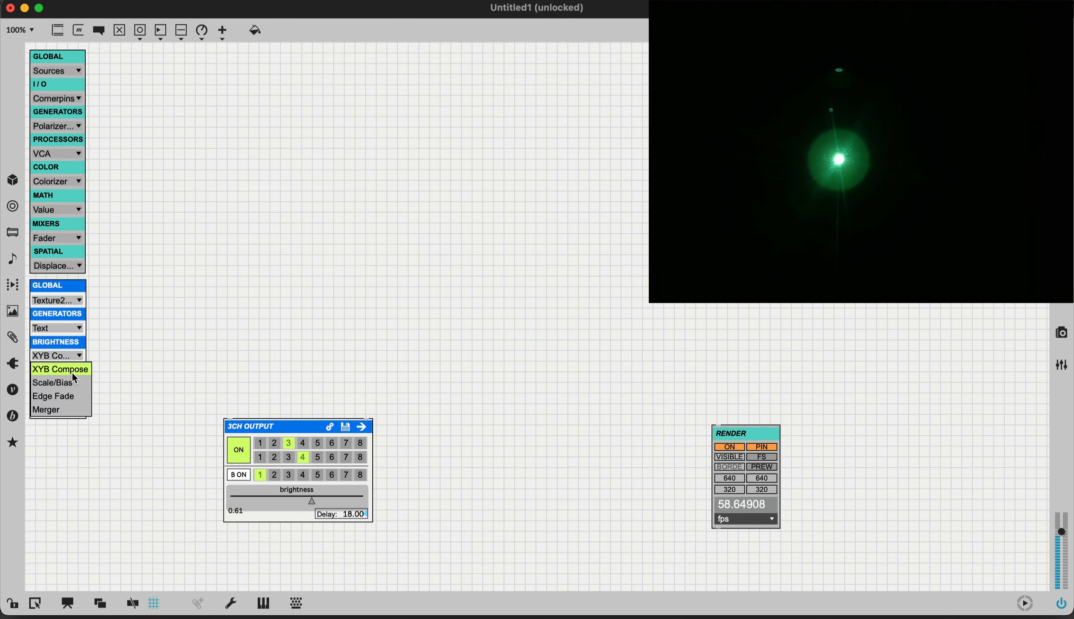
left_click(72, 371)
left_click_drag(108, 285, 208, 253)
Open the XYB Compose module's help patch and unlock it for editing
left_click(206, 255, "alt")
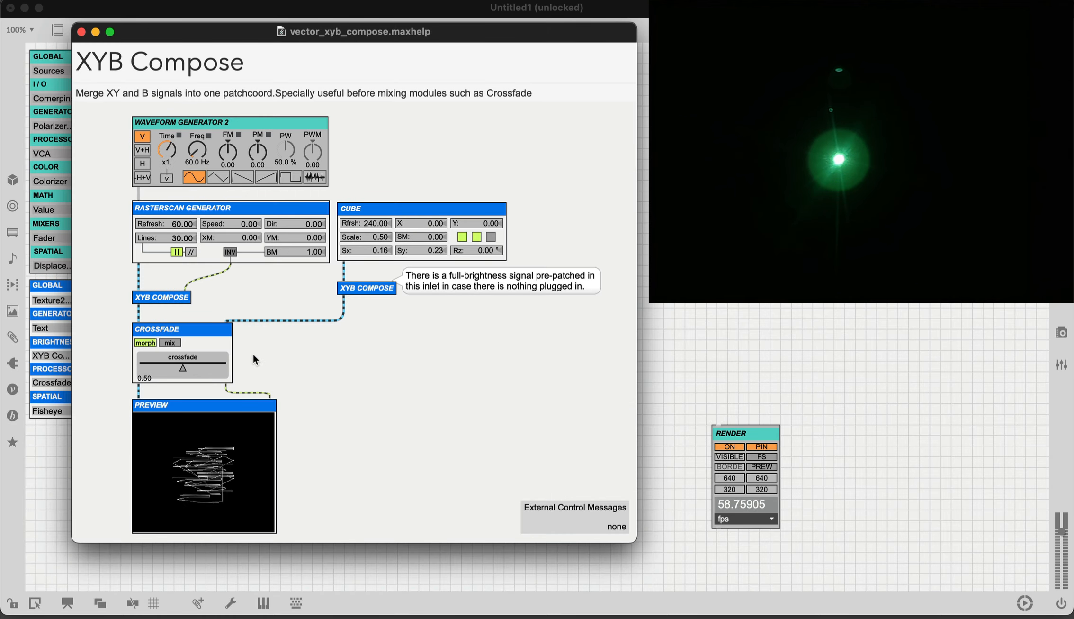
left_click(706, 337)
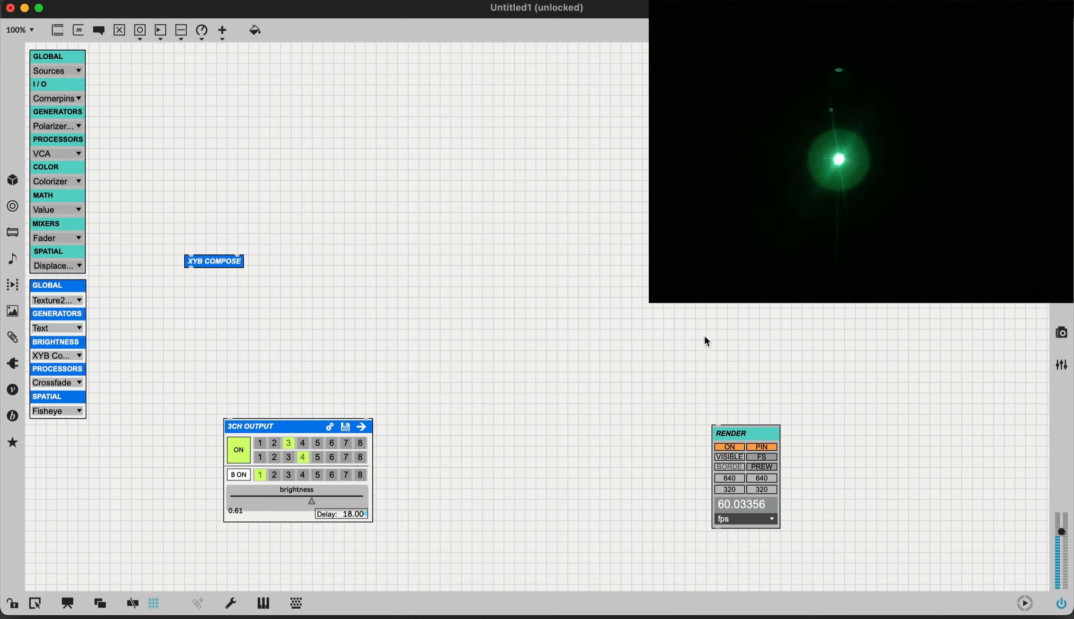
left_click(235, 478)
key("ctrl+Up")
left_click(230, 318)
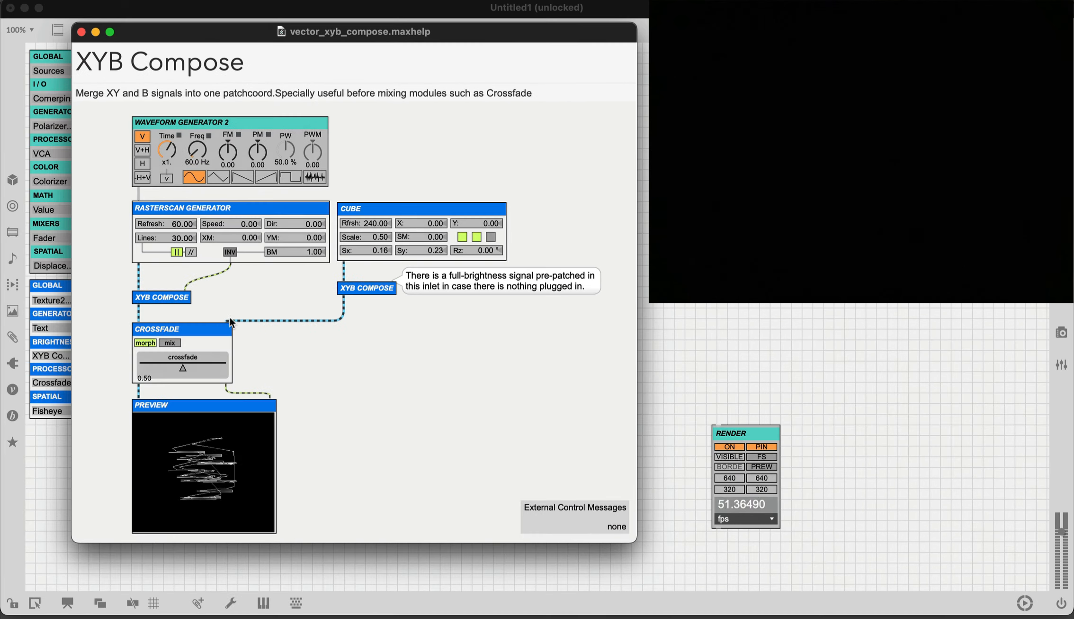
key("super+e")
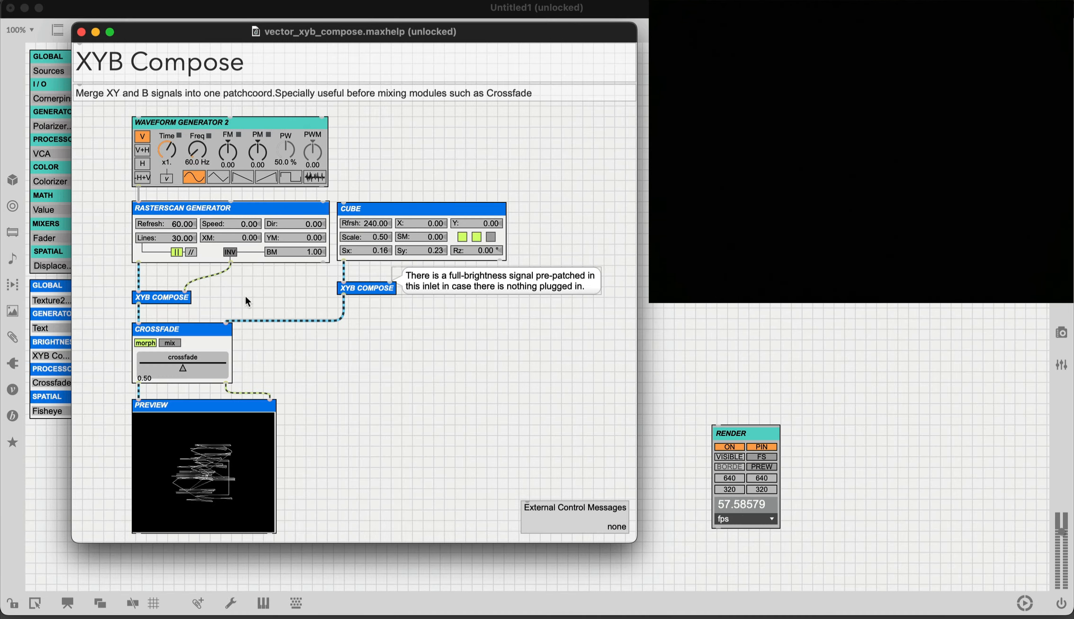
Inspect the signals entering and leaving the Rasterscan branch's XYB Compose, and raise that module level with the Cube's XYB Compose
mouse_move(139, 279)
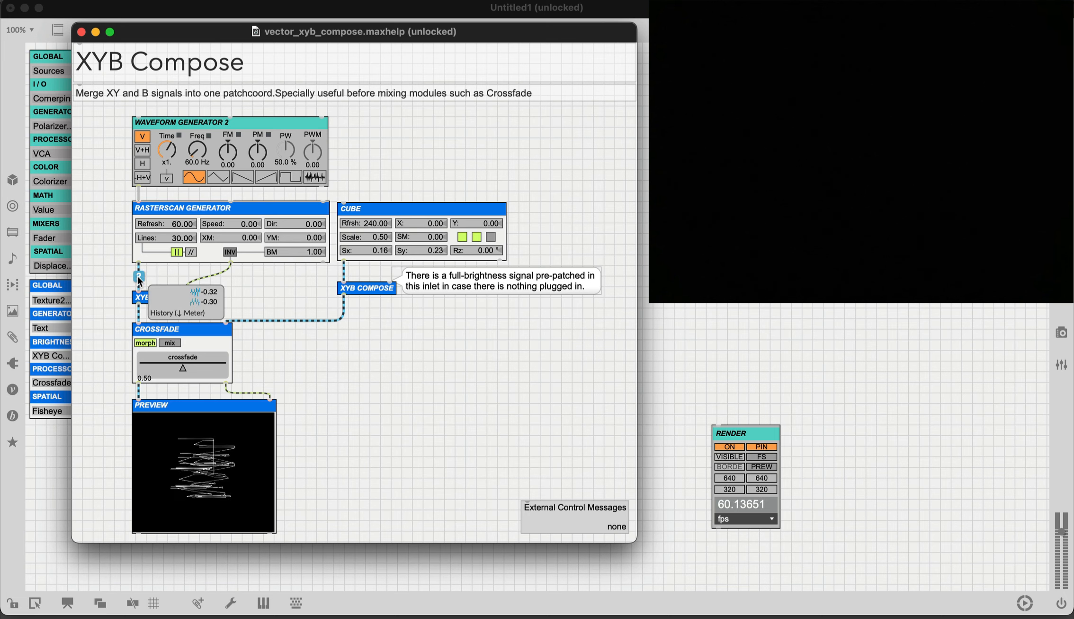
mouse_move(212, 274)
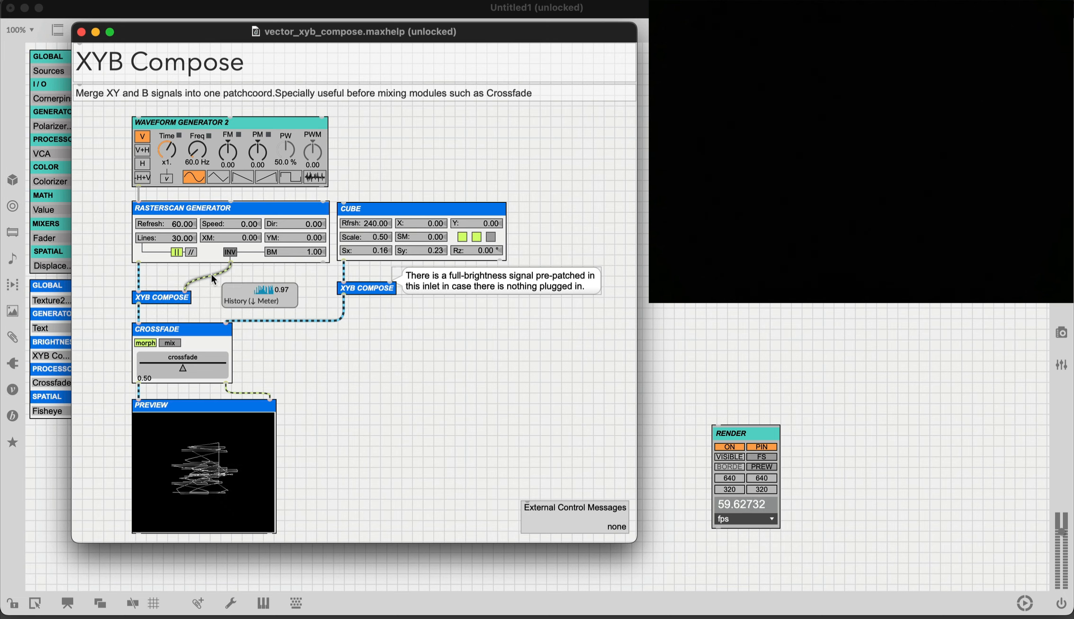
mouse_move(140, 314)
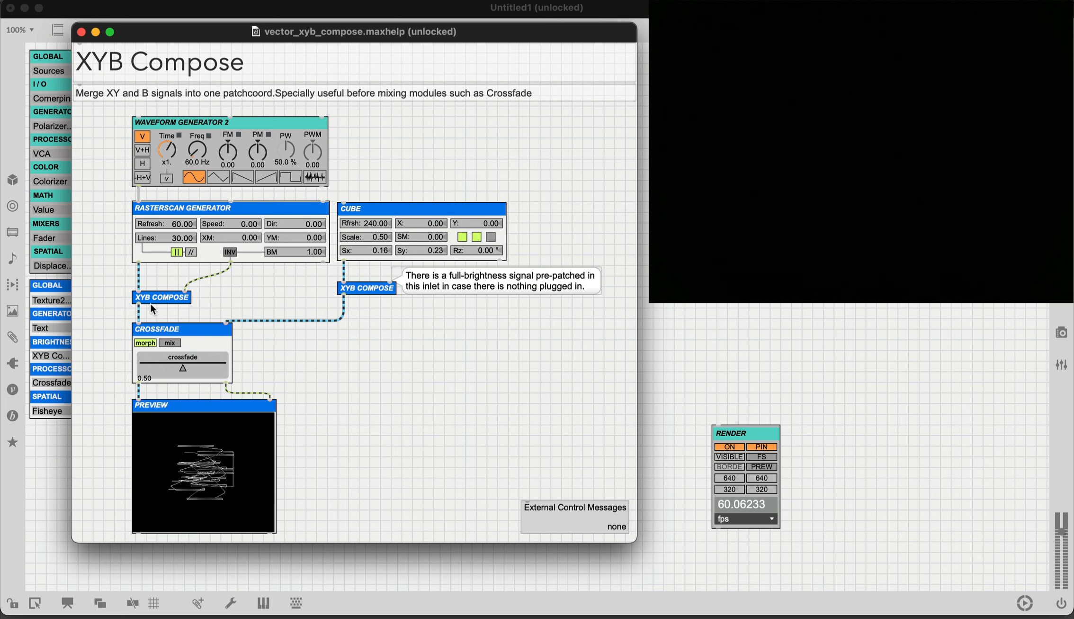
left_click_drag(150, 302, 156, 297)
mouse_move(140, 313)
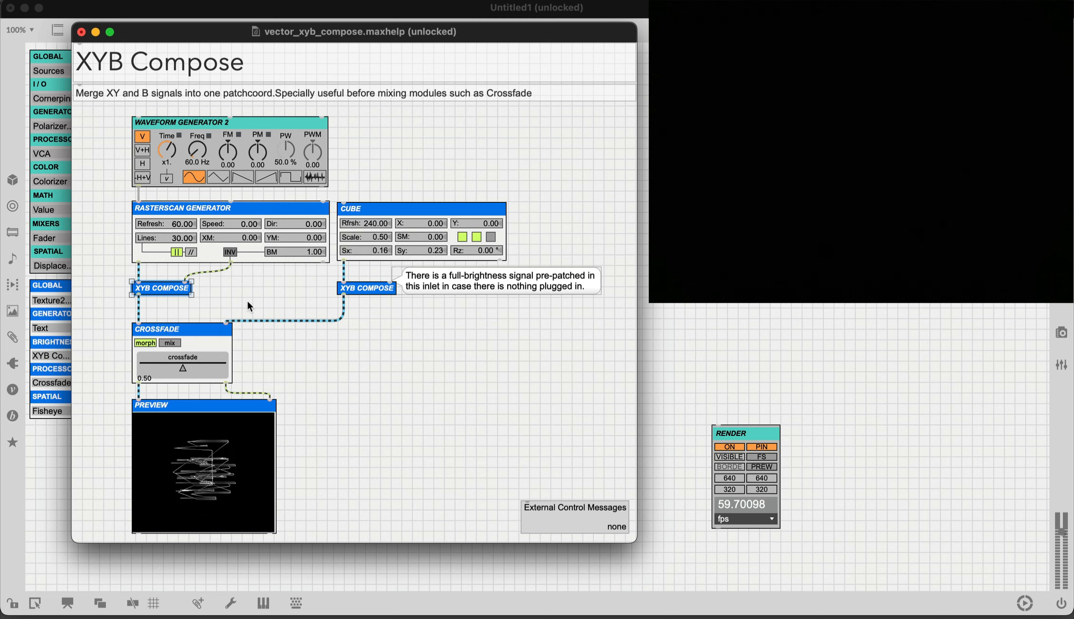
left_click(434, 399)
key("super+e")
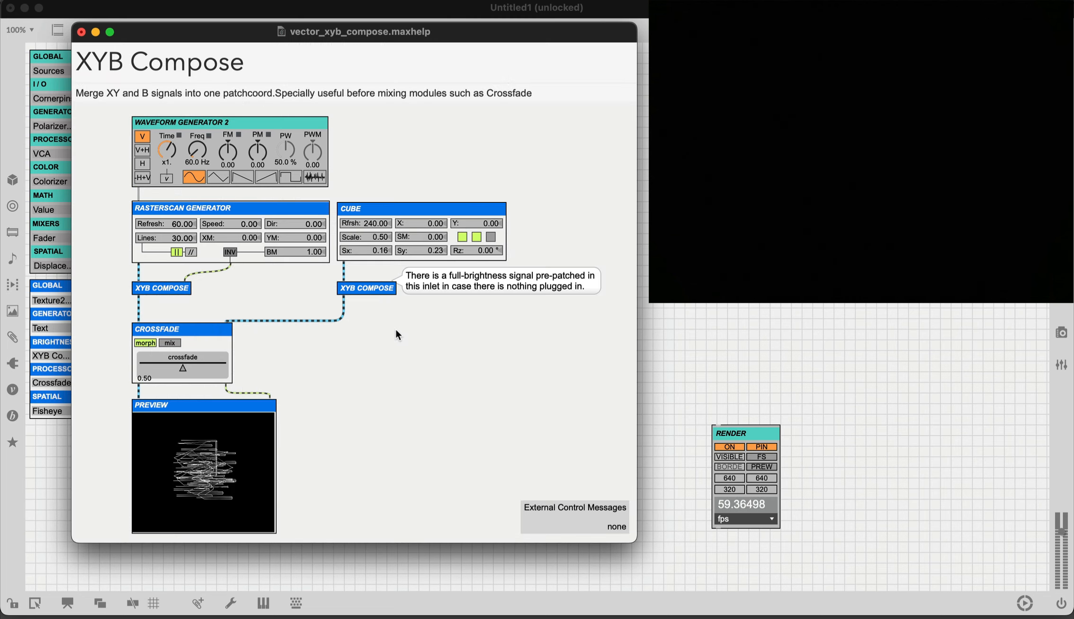
Copy the help patch's example modules into the main patch, wiring the Crossfade to the 3CH Output in place of the Preview
key("super+e")
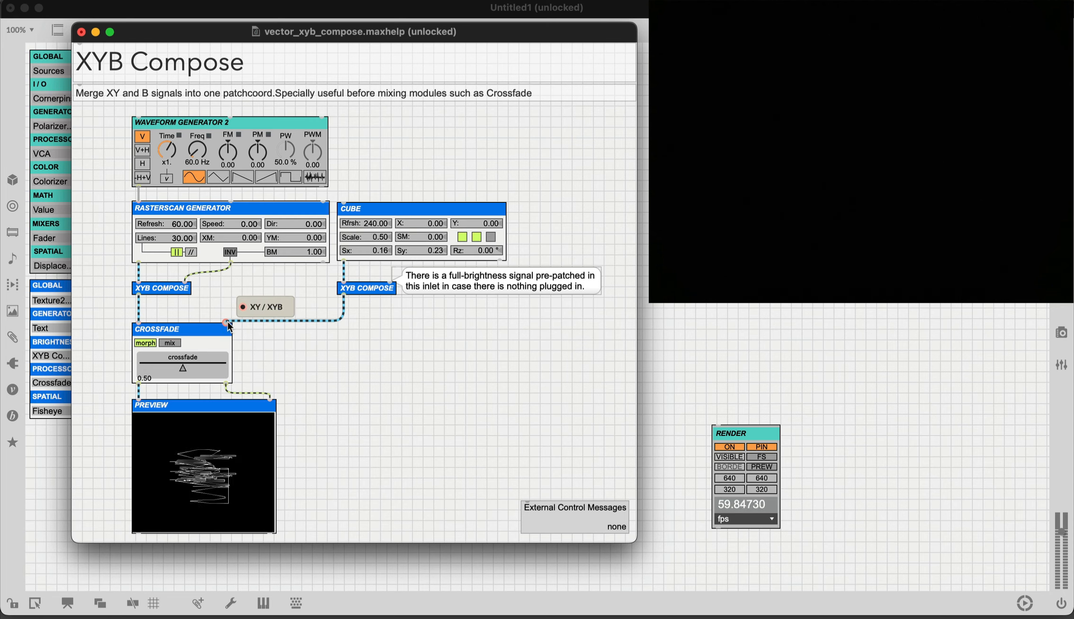
key("super+e")
key("super+e")
key("super+a")
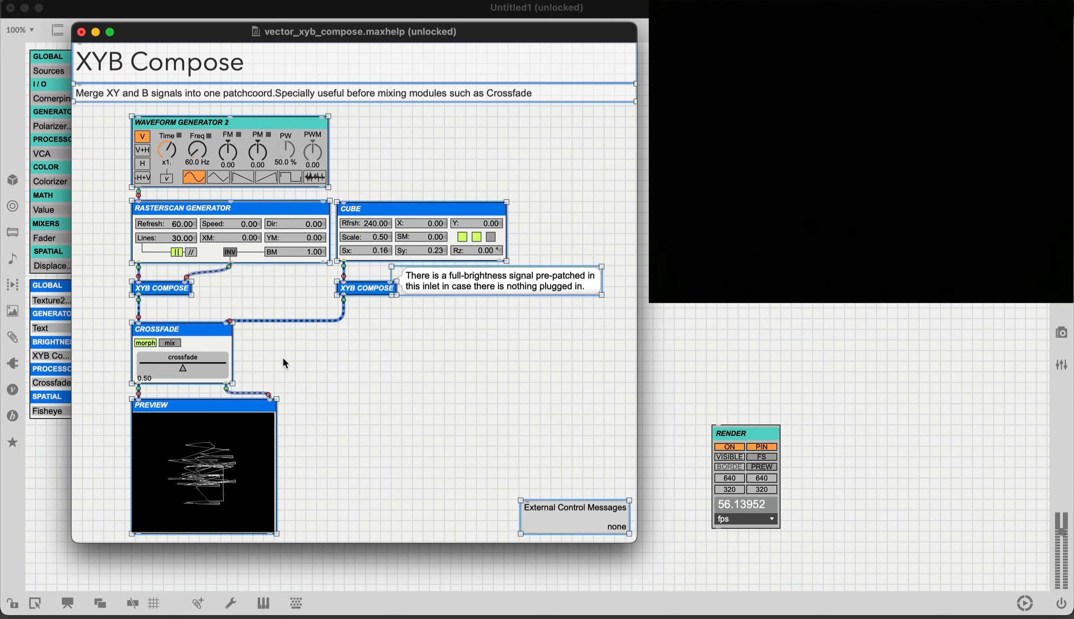
left_click(378, 358)
left_click_drag(99, 165, 446, 509)
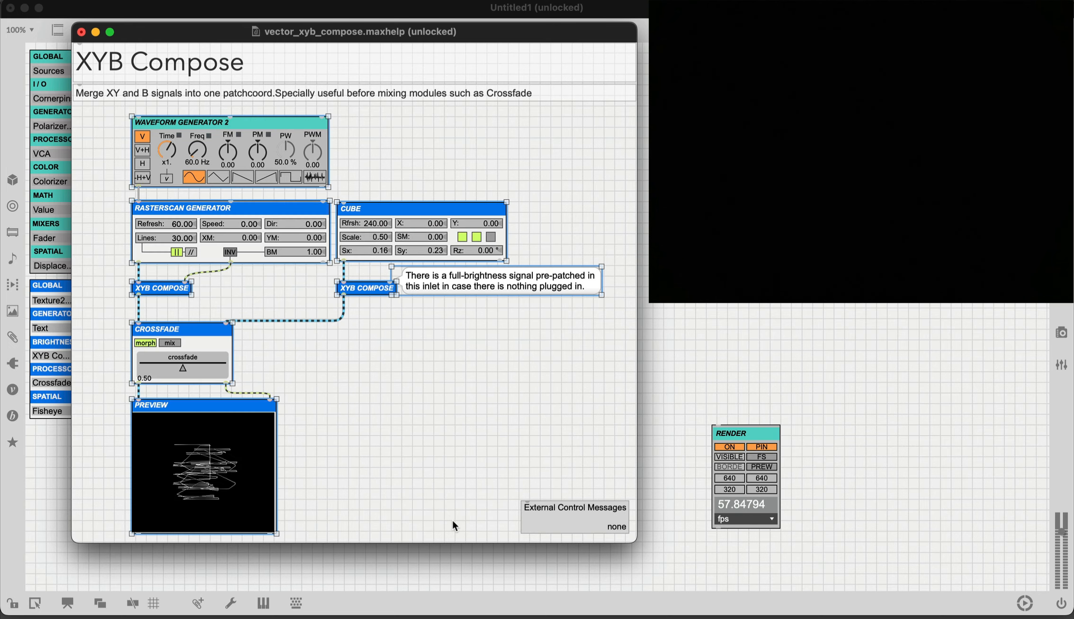
left_click(82, 32)
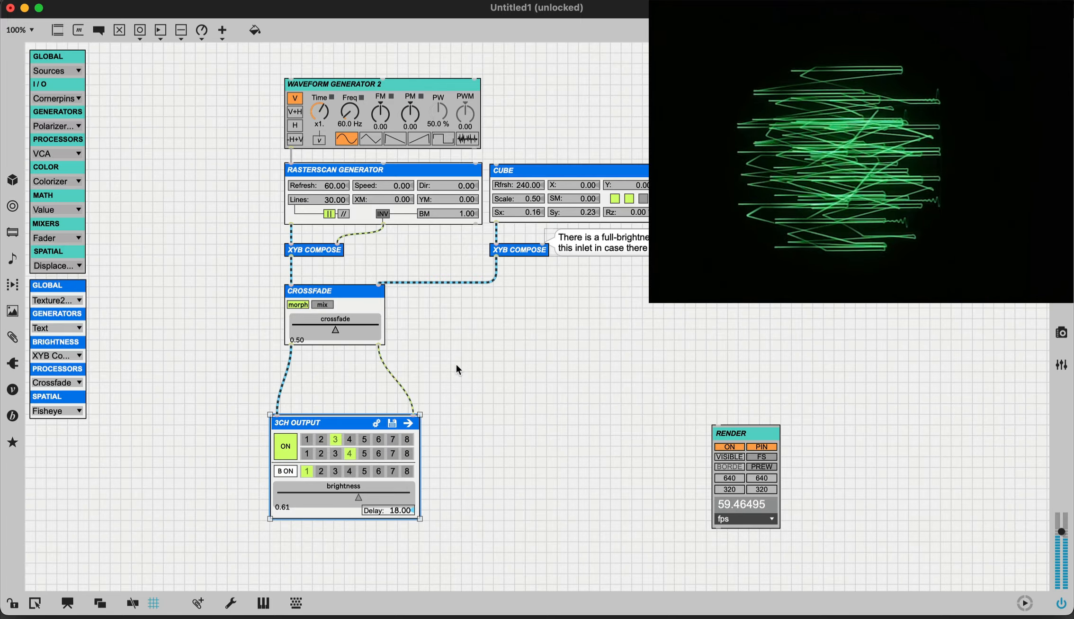
Delete the comment about the full-brightness signal and move the crossfade fully to the Cube side at 1.00
left_click(619, 251)
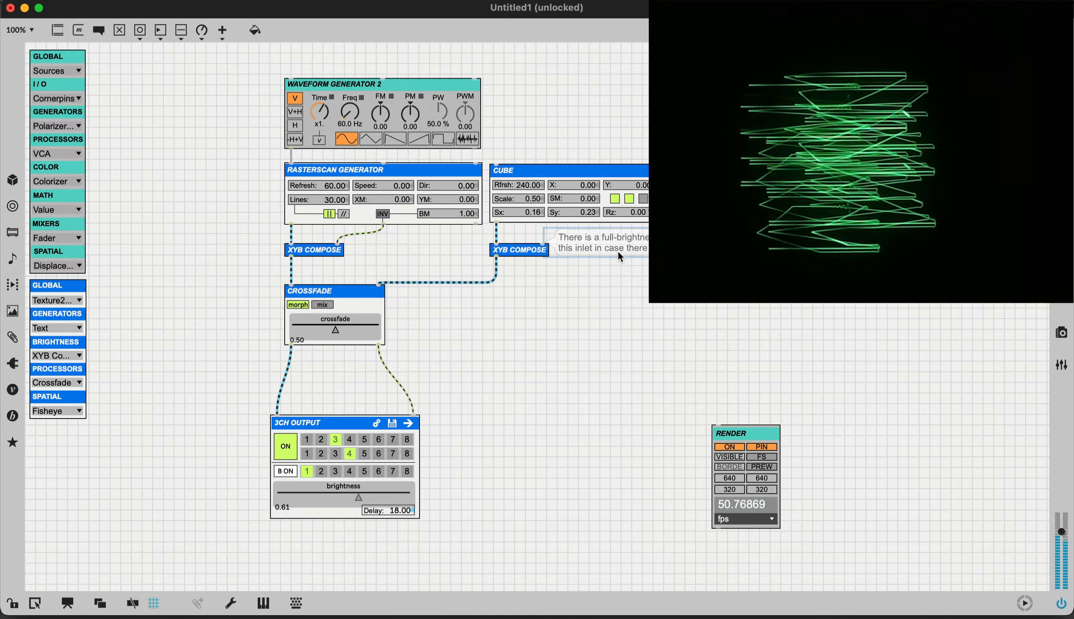
key("super+e")
left_click_drag(342, 332, 377, 330)
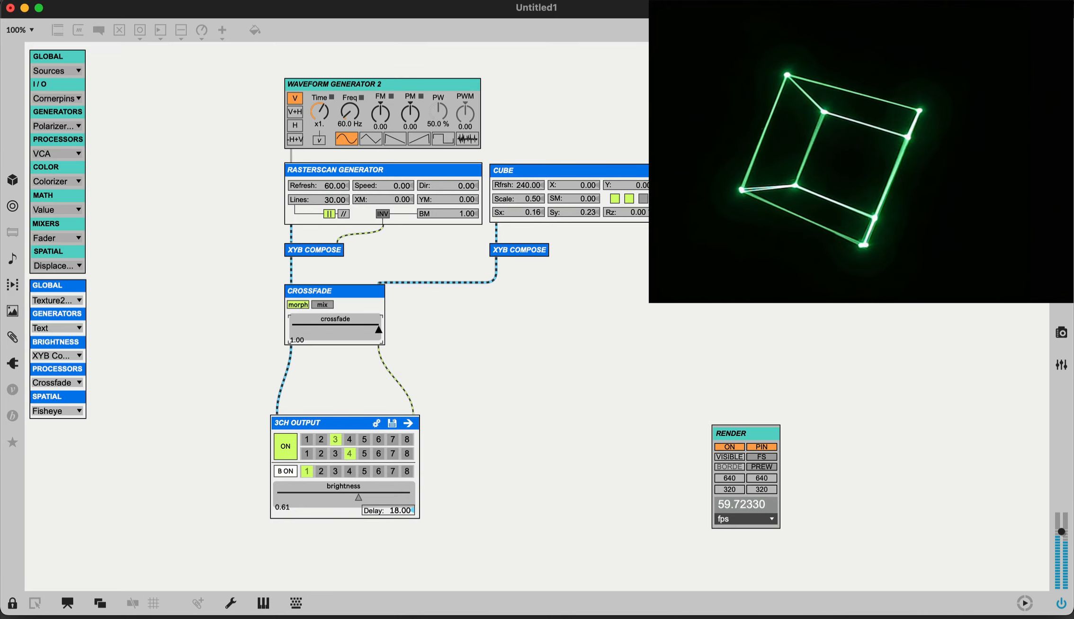
Bypass both XYB Compose modules by reconnecting the Crossfade's inputs directly to the first outlets of the Rasterscan Generator and Cube
key("super+e")
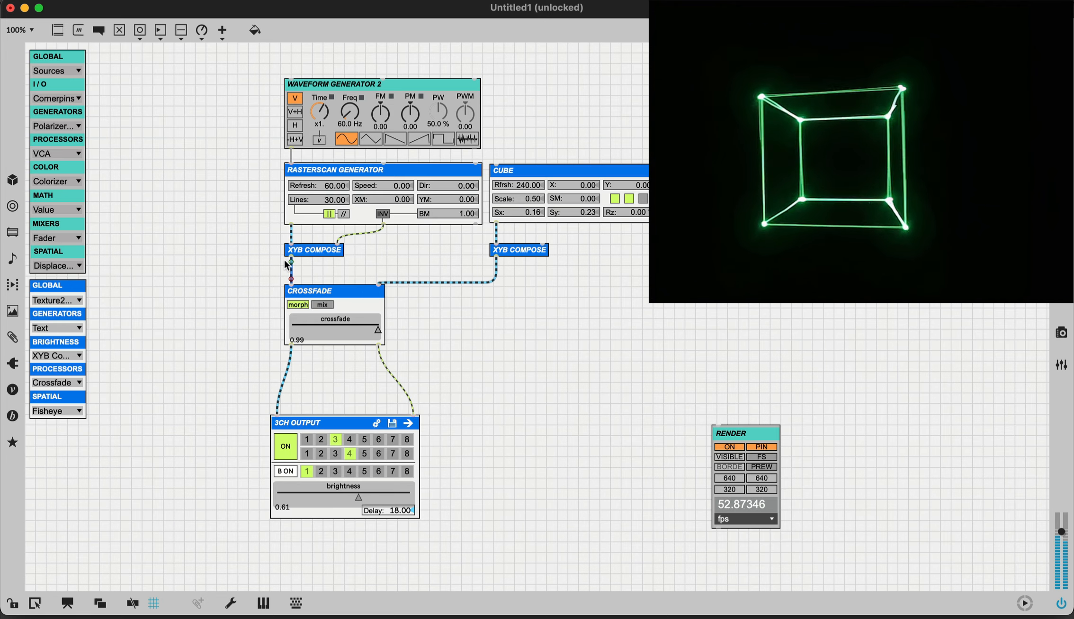
left_click_drag(291, 263, 292, 224)
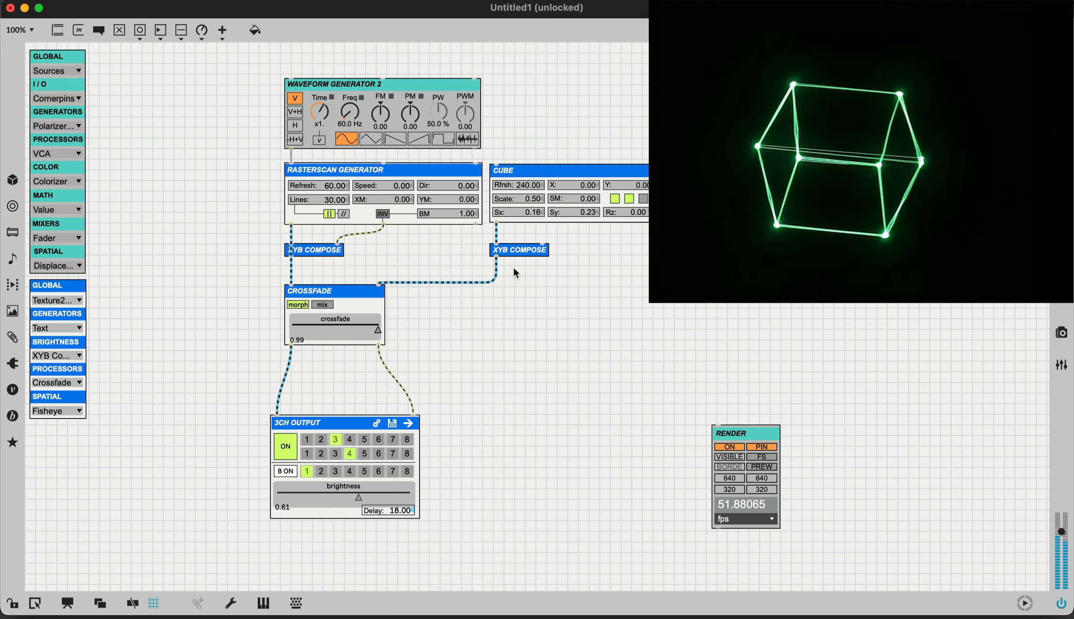
left_click_drag(497, 261, 497, 225)
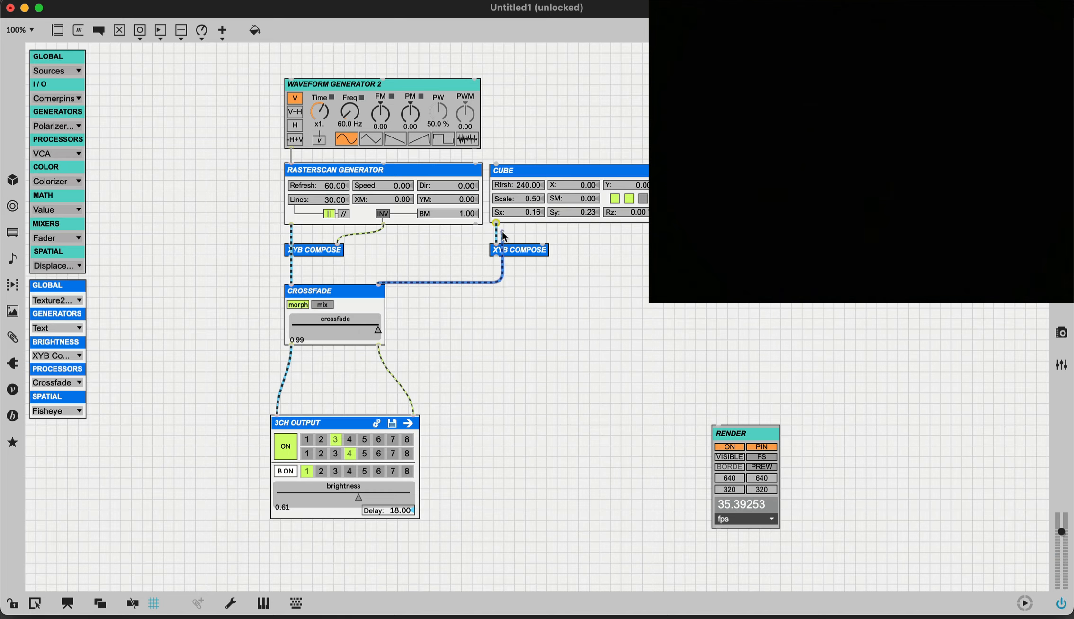
Move the crossfade back to the Rasterscan side and switch to mix mode, trying a rate of 4.72 before restoring 30.00
key("super+e")
left_click_drag(379, 325, 292, 328)
left_click(328, 303)
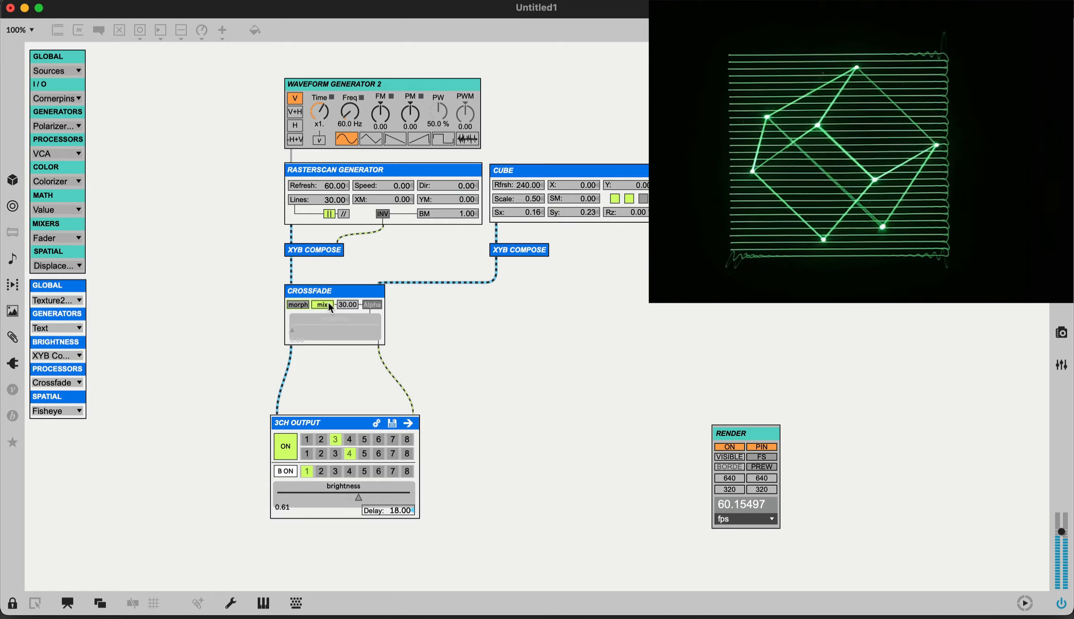
left_click_drag(351, 307, 352, 328)
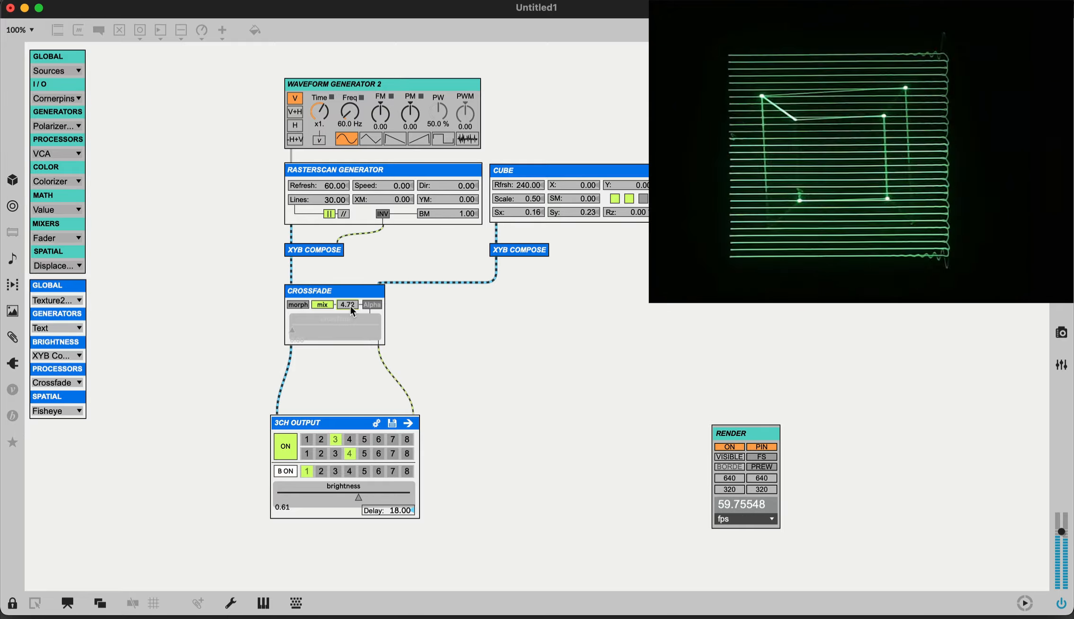
left_click_drag(351, 306, 351, 280)
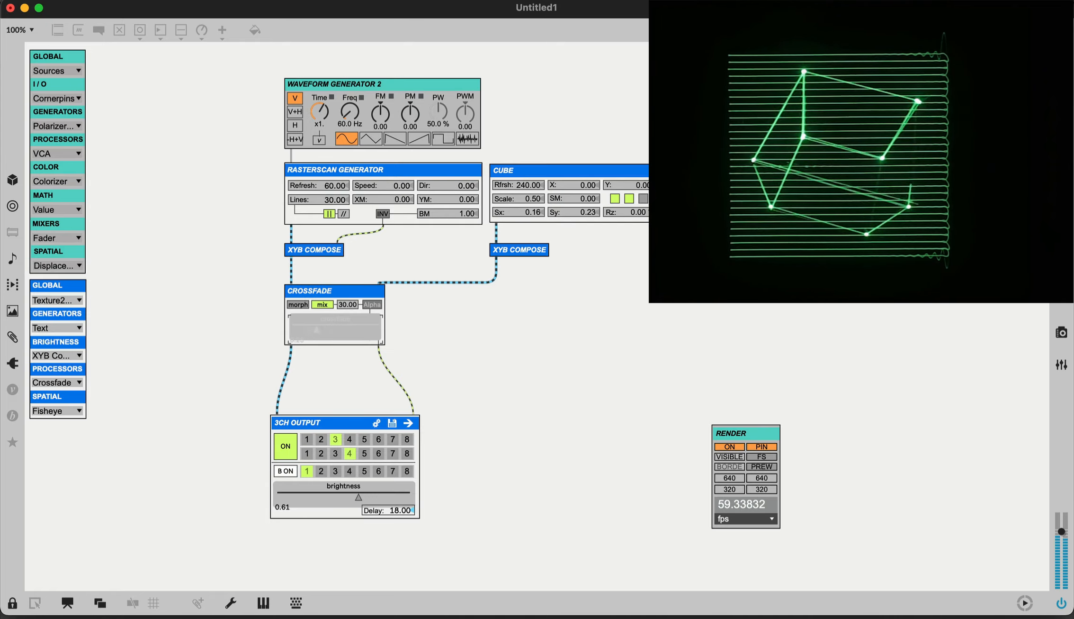
key("super+e")
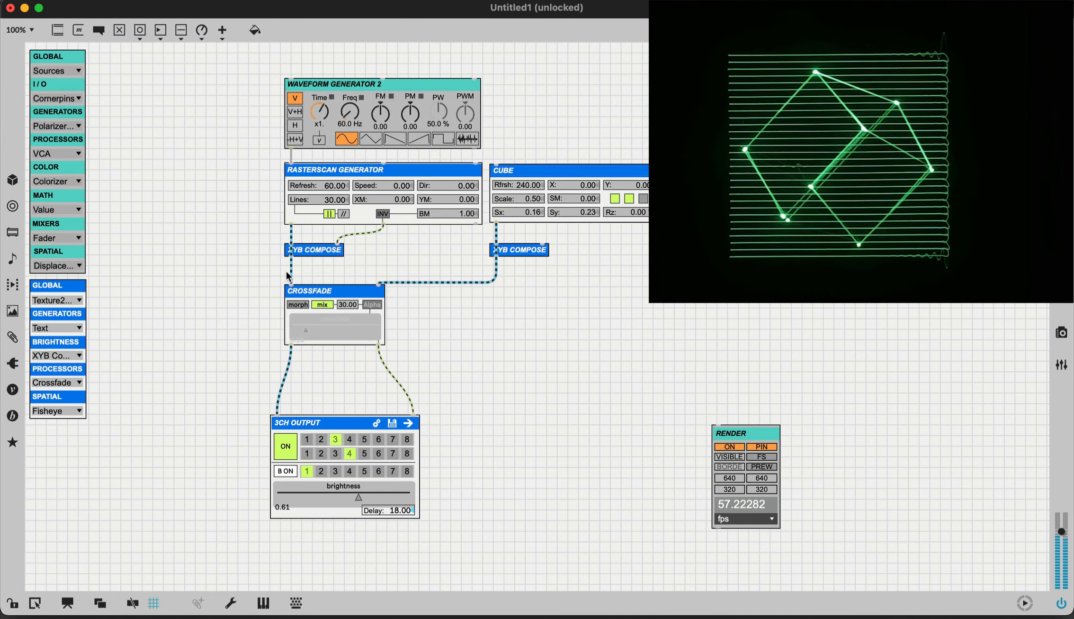
Route the Rasterscan Generator and Cube signals through their XYB Compose modules on the way to the Crossfade
left_click_drag(291, 231, 291, 255)
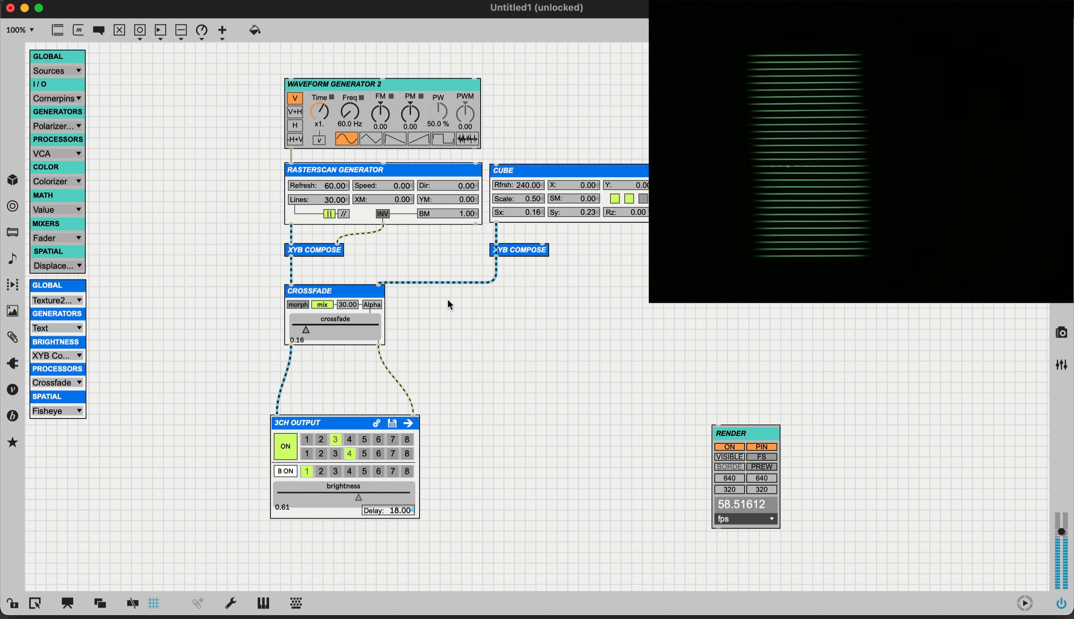
left_click_drag(497, 226, 507, 261)
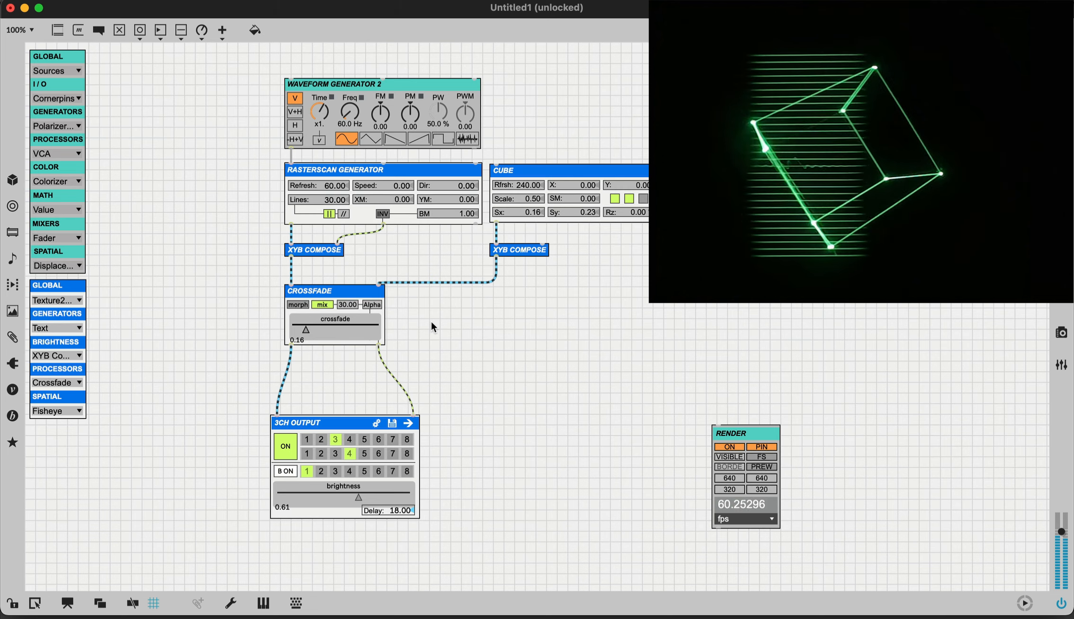
Lock the patch, enable Alpha on the Crossfade in mix mode, and set its crossfade to 0.00
key("super+e")
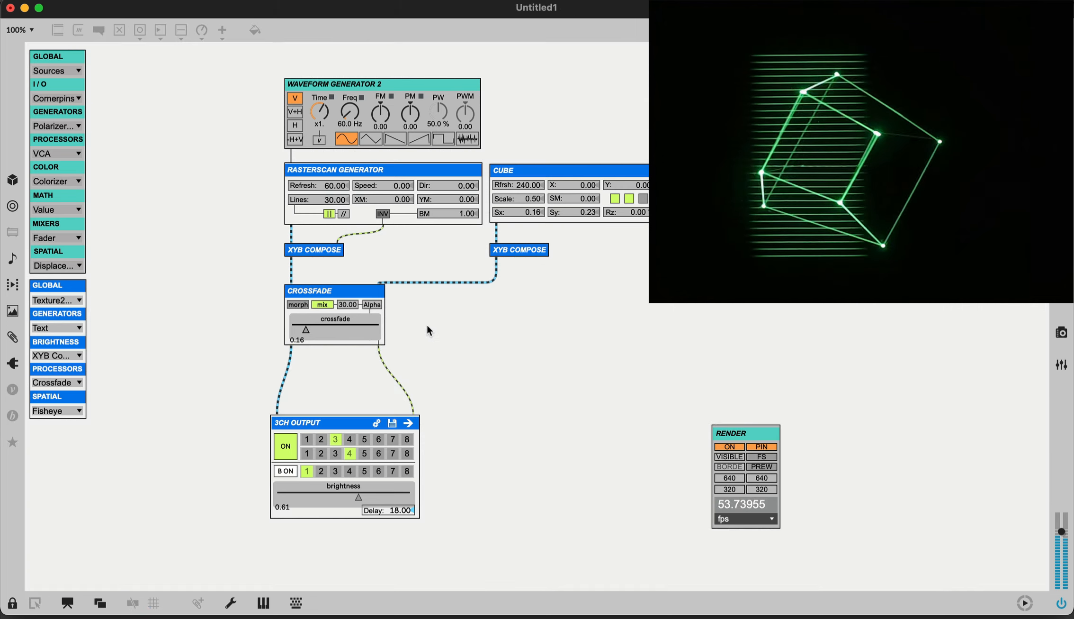
left_click(377, 308)
left_click_drag(307, 336, 300, 334)
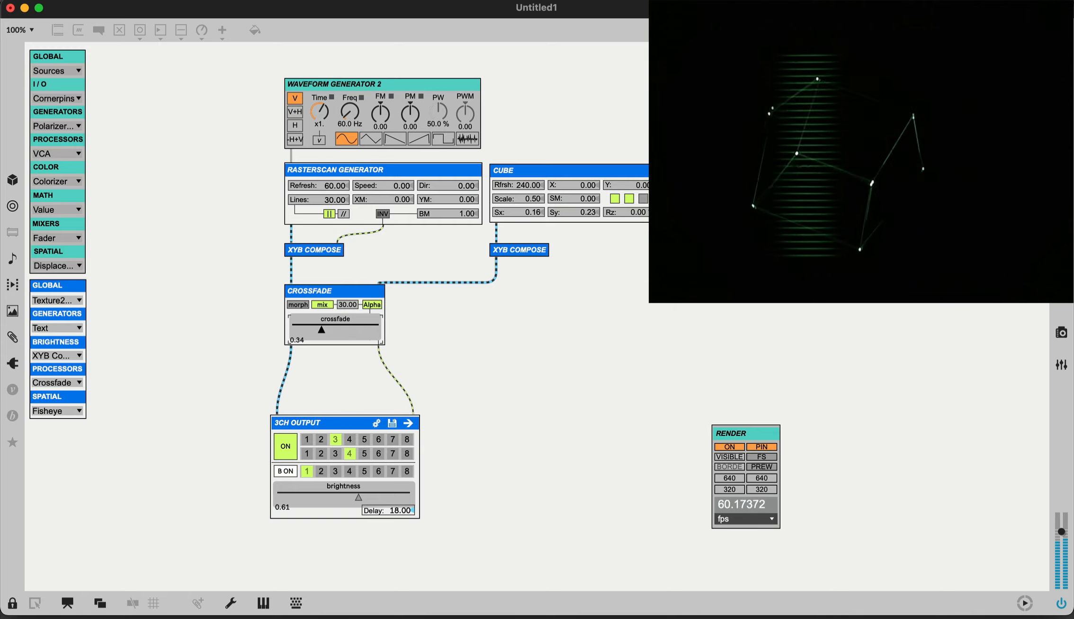
left_click_drag(322, 329, 292, 329)
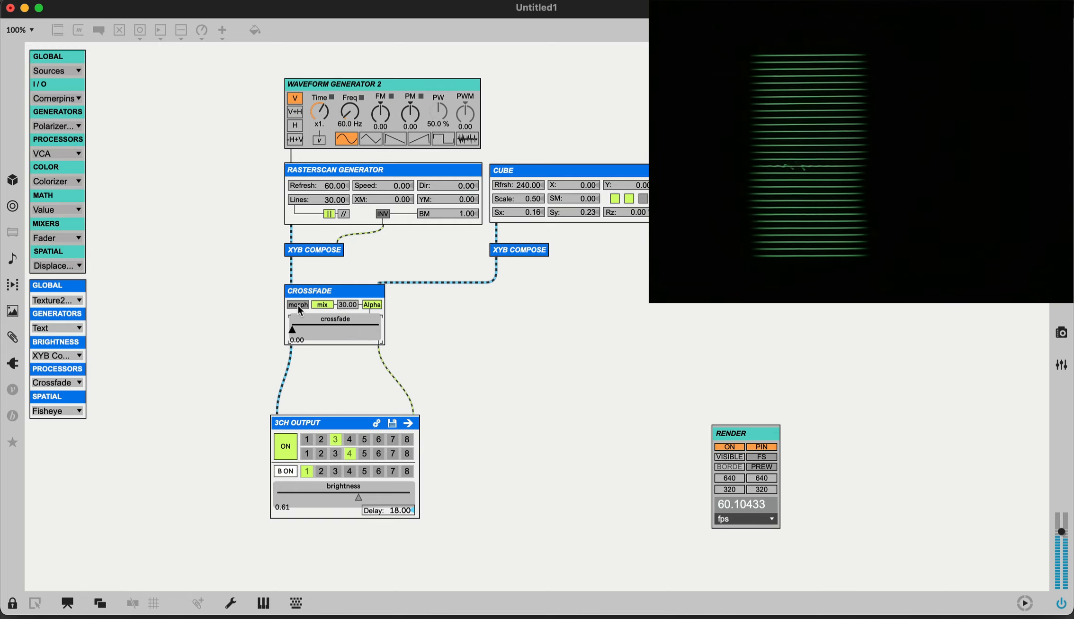
Sweep the crossfade up to 1.00 and back to 0.00 to compare the raster and cube signals
left_click(298, 305, "alt+super")
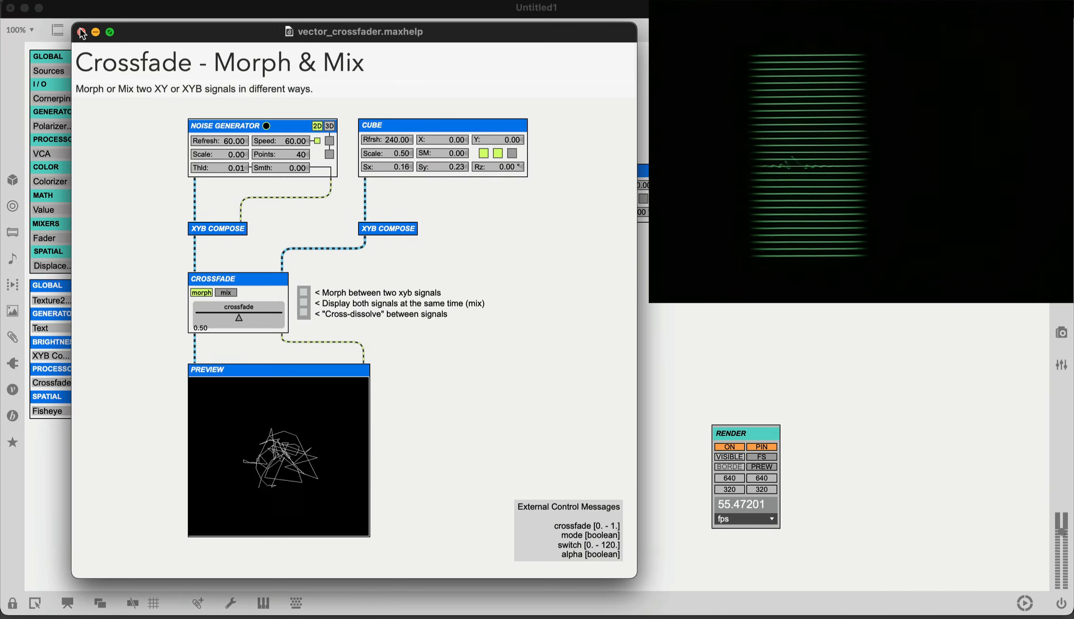
key("super+w")
left_click_drag(306, 329, 378, 328)
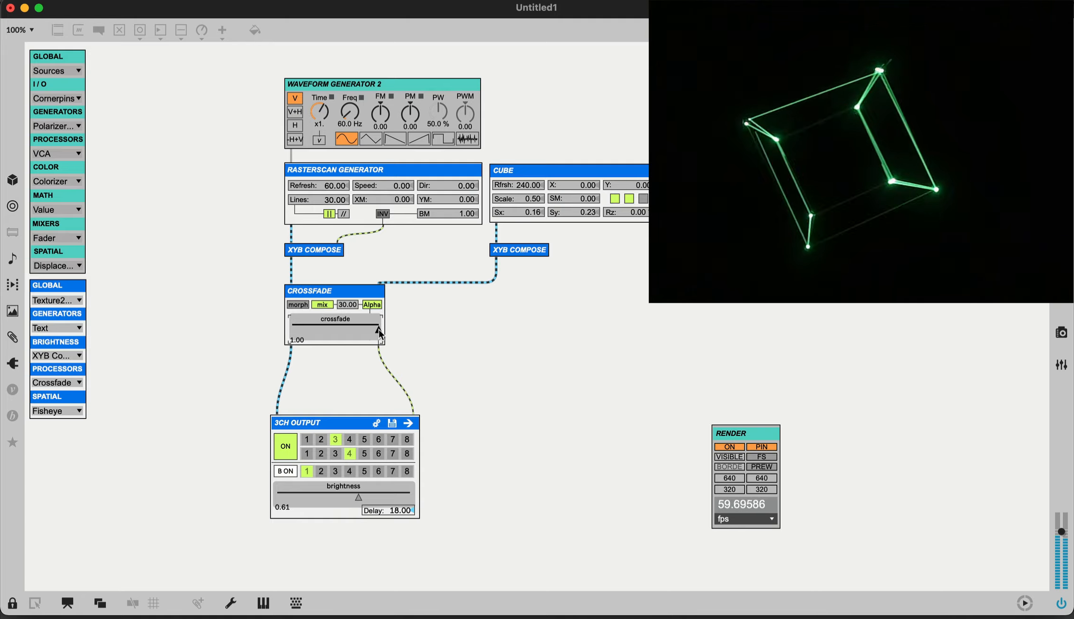
left_click_drag(381, 334, 293, 334)
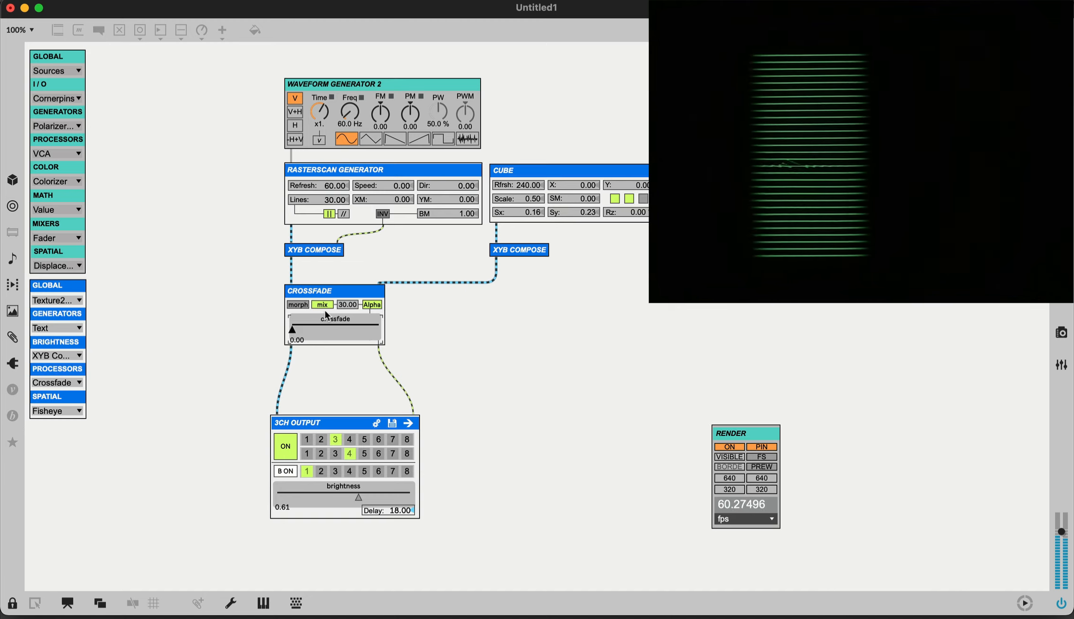
left_click_drag(327, 316, 292, 315)
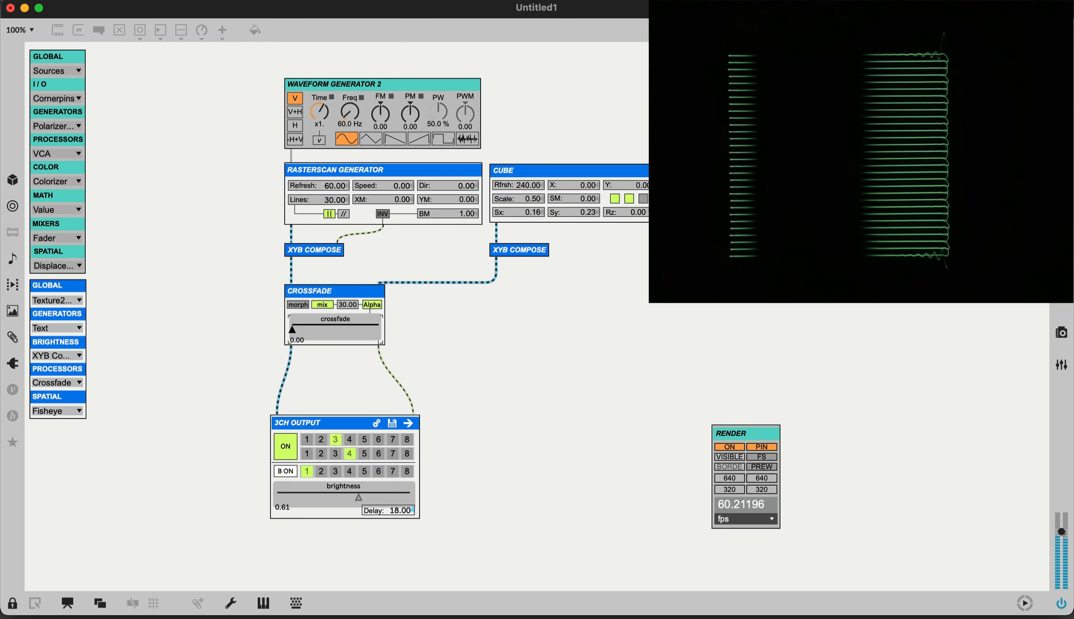
Unlock the patch, try the morph, mix and cross-dissolve presets in the Crossfade help patch, and close it
key("super+e")
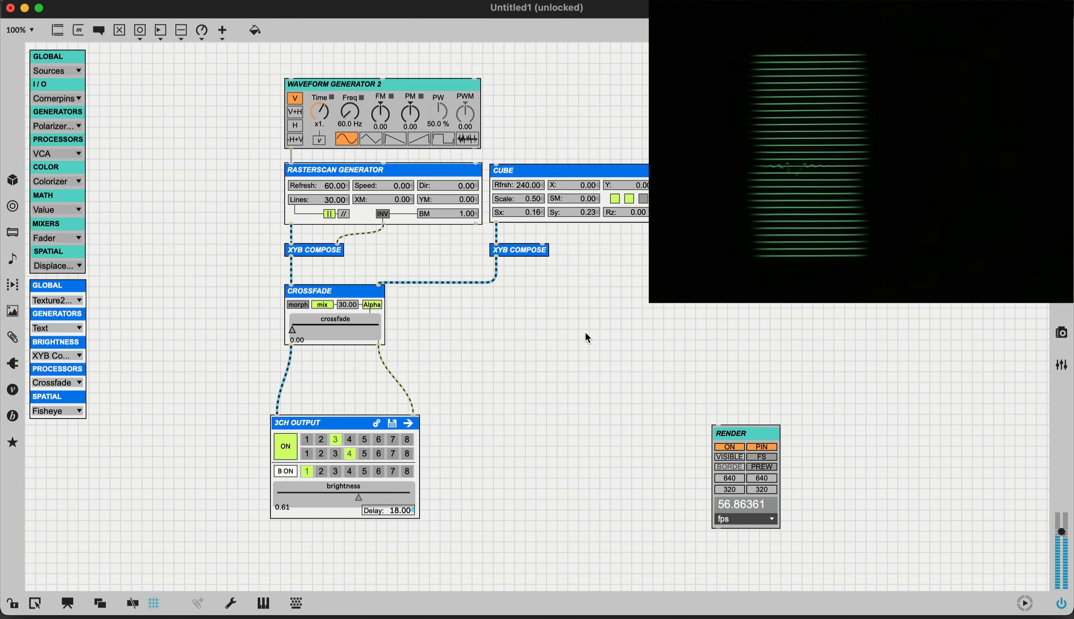
left_click(360, 314, "alt")
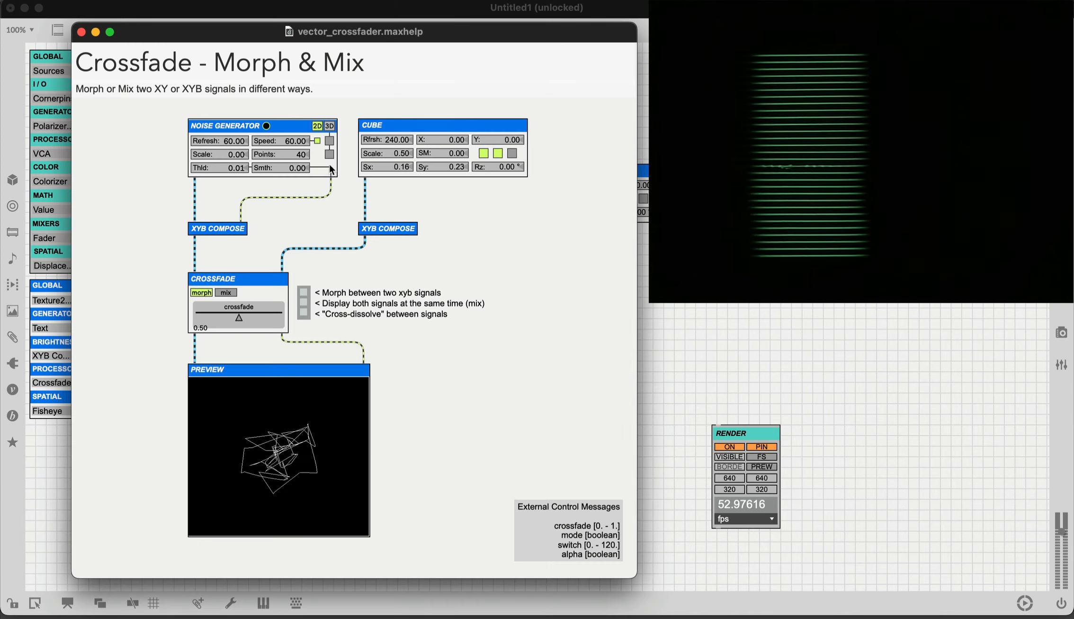
left_click(303, 292)
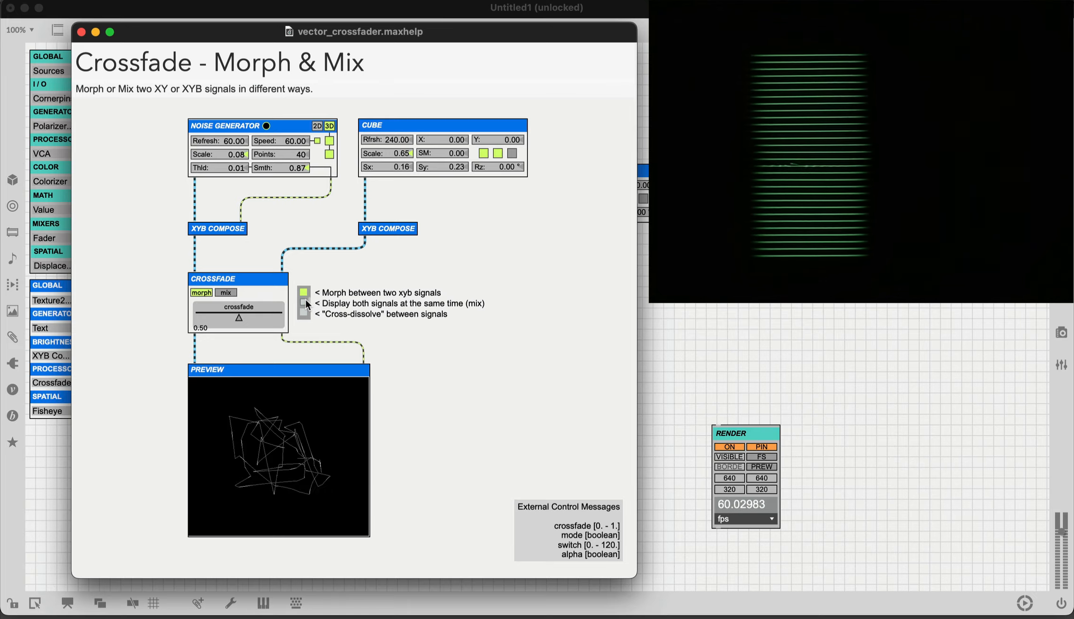
left_click(305, 302)
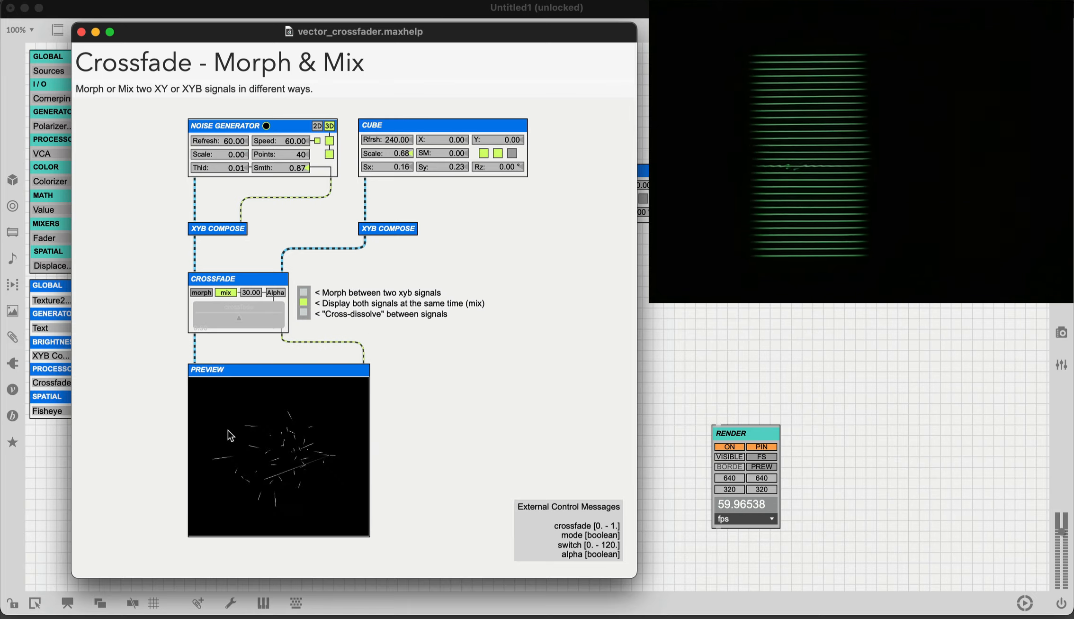
left_click(304, 314)
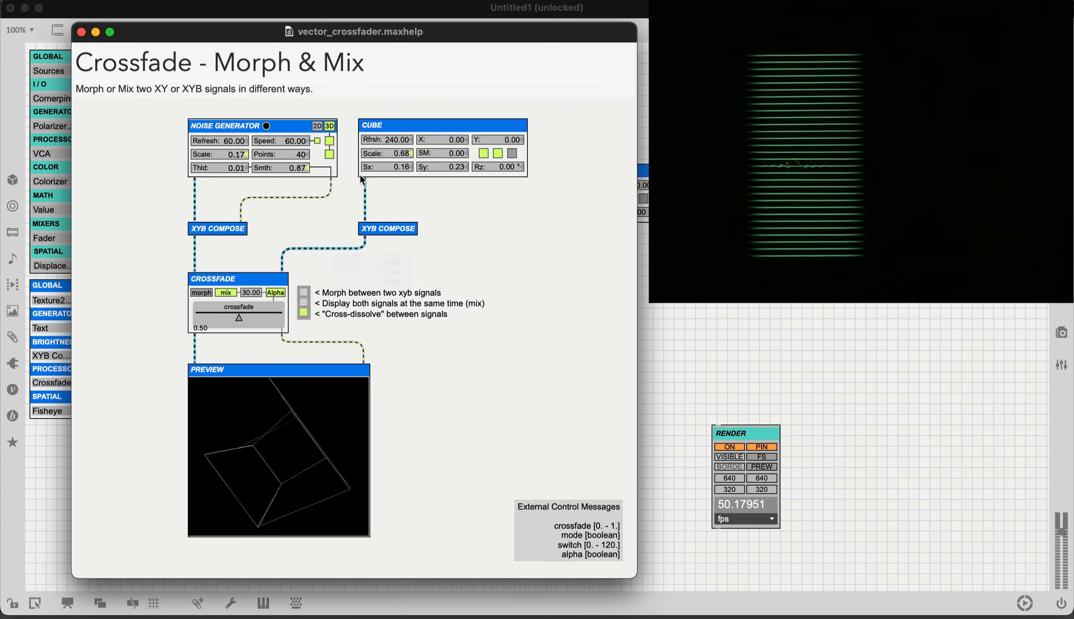
left_click(81, 32)
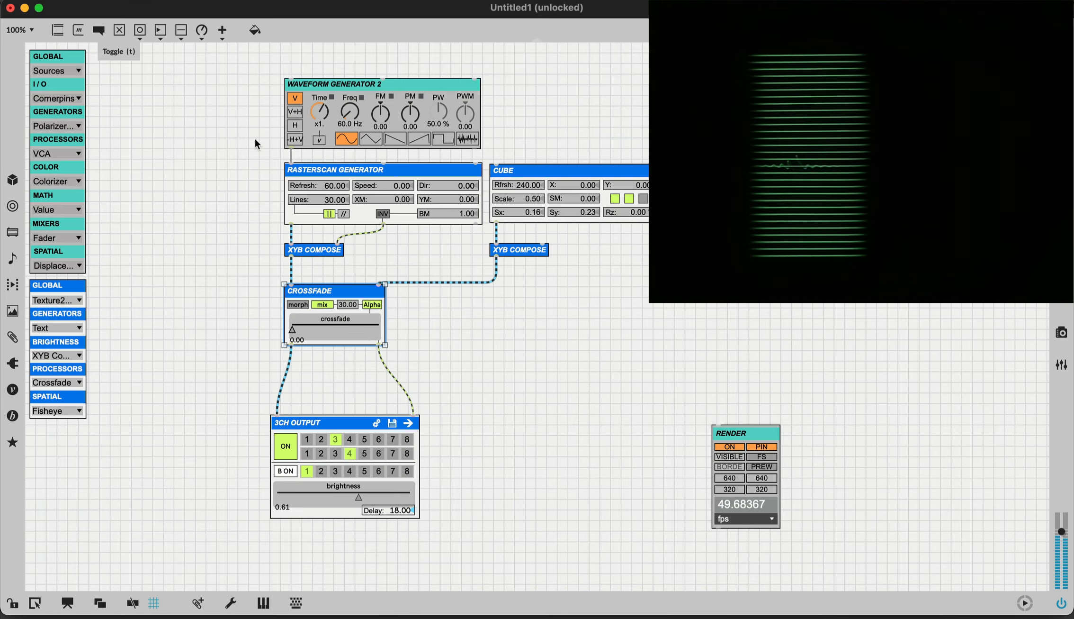
Delete all the generator, XYB Compose and Crossfade modules above the 3CH Output
left_click_drag(611, 365, 282, 100)
key("BackSpace")
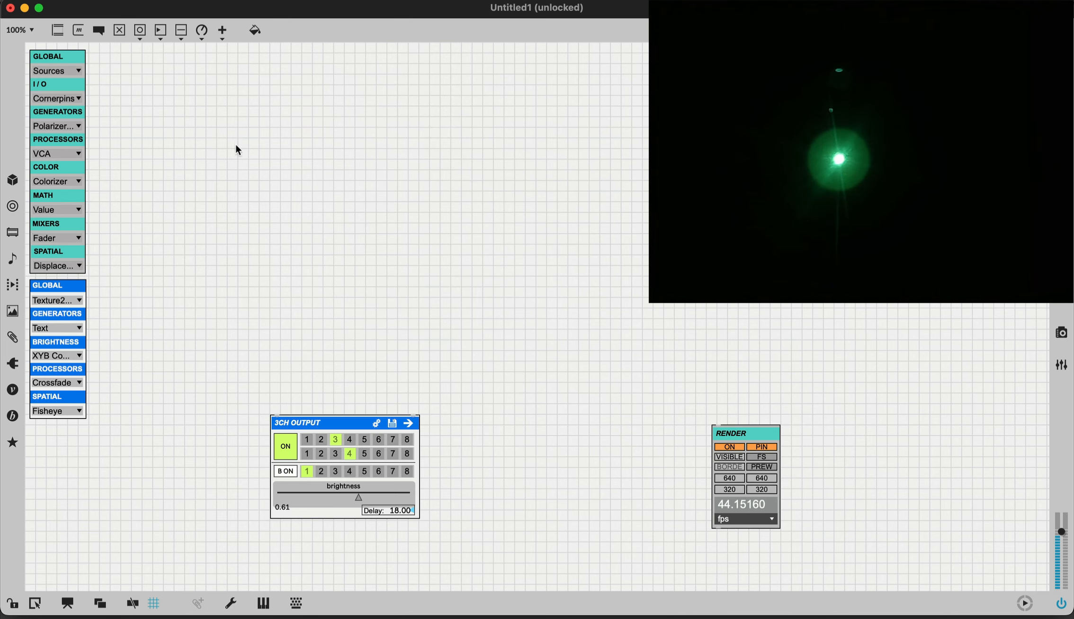
Add a Scale/Bias brightness module above the 3CH Output and switch the output's B channel off
left_click(46, 359)
left_click(52, 378)
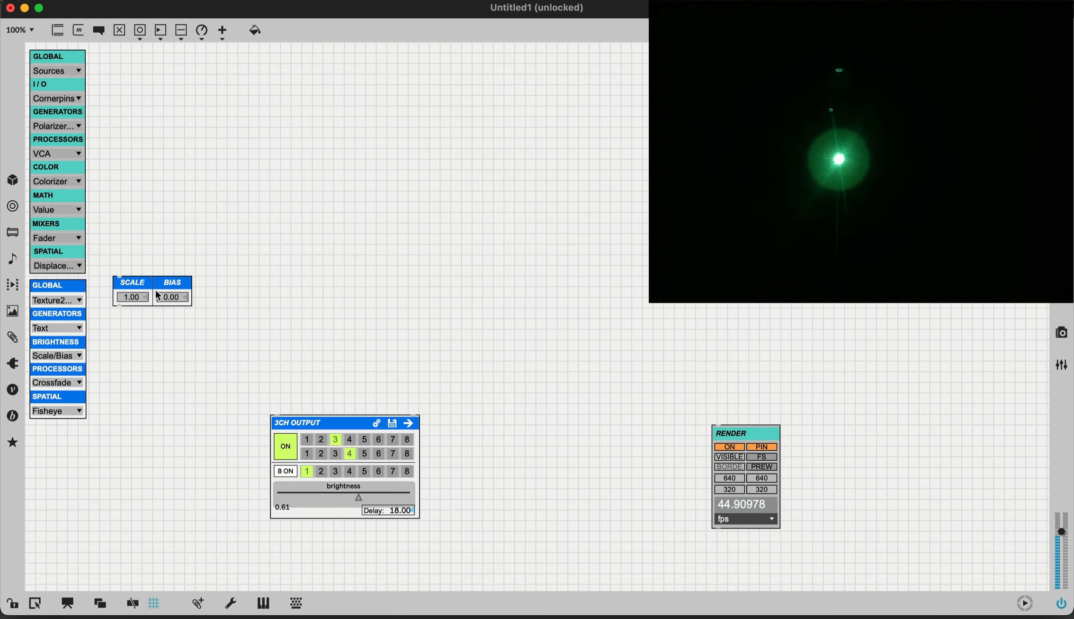
left_click_drag(156, 290, 353, 231)
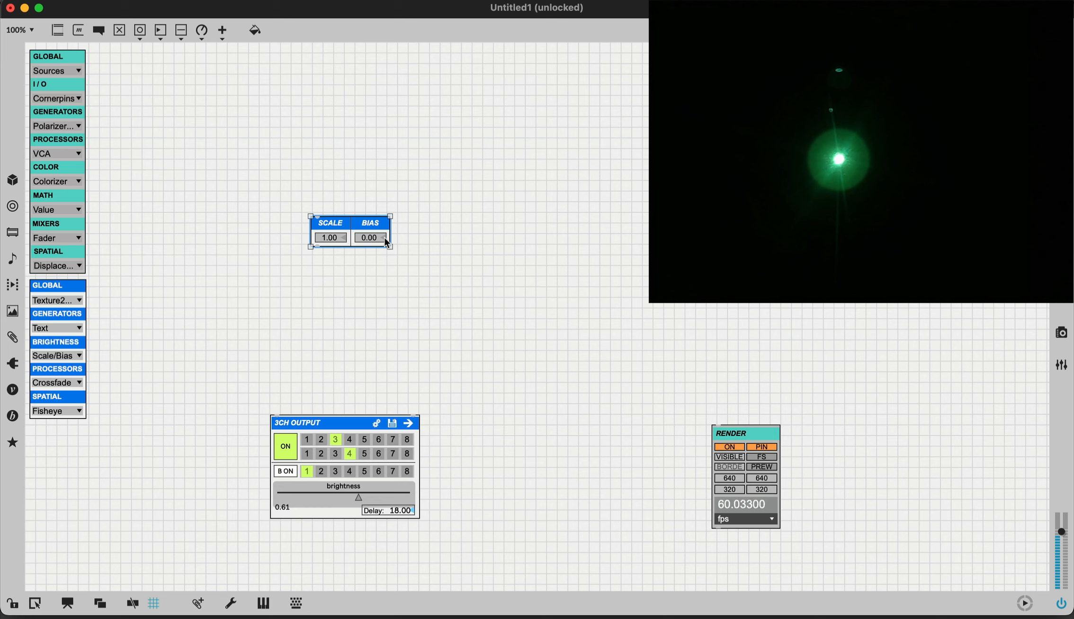
left_click(286, 471)
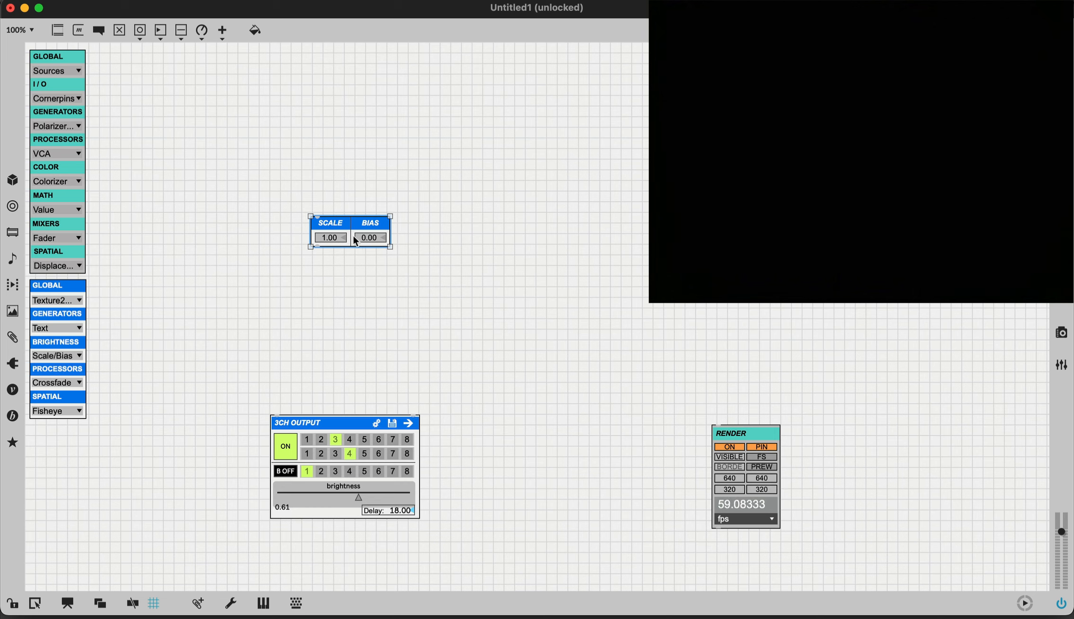
Add an Edge Fade module below Scale/Bias, and copy the full contents of its help patch
left_click(74, 358)
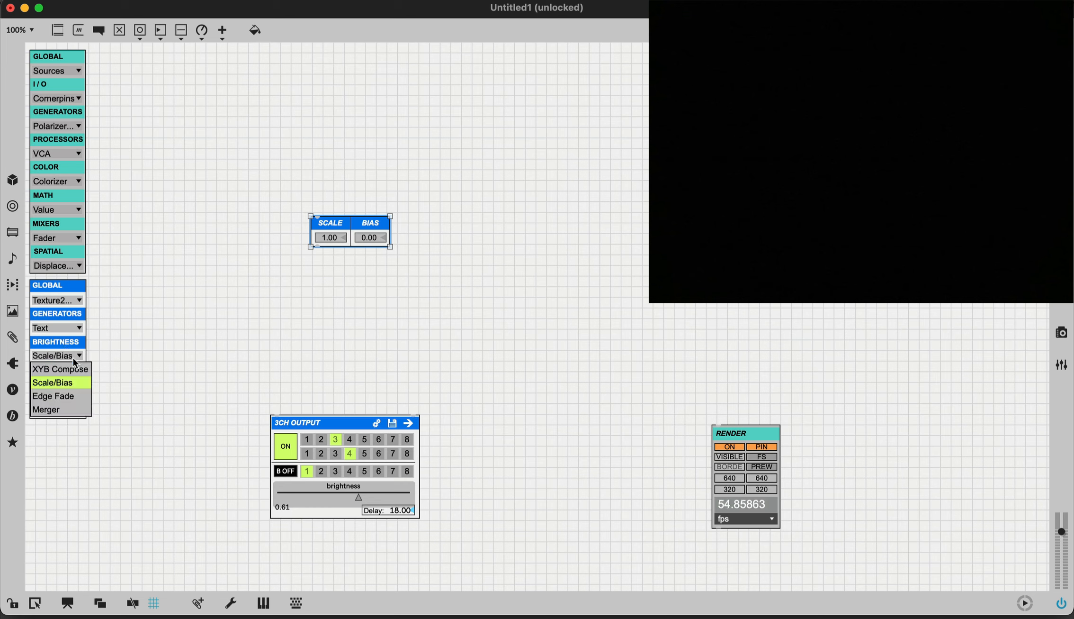
left_click(71, 394)
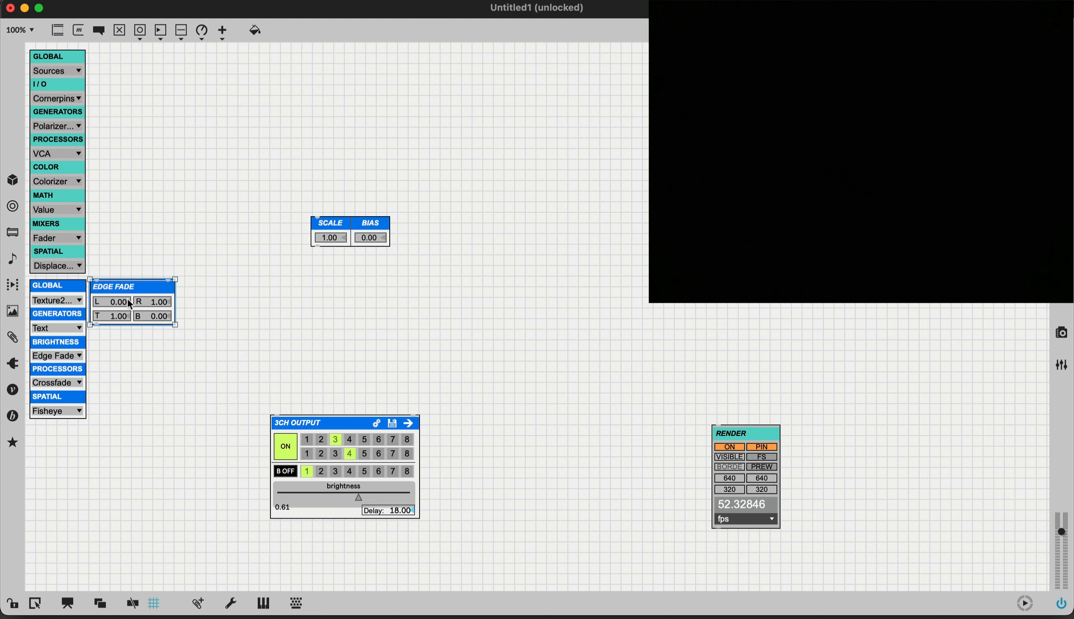
left_click_drag(126, 301, 309, 312)
left_click(309, 311, "alt")
key("super+e")
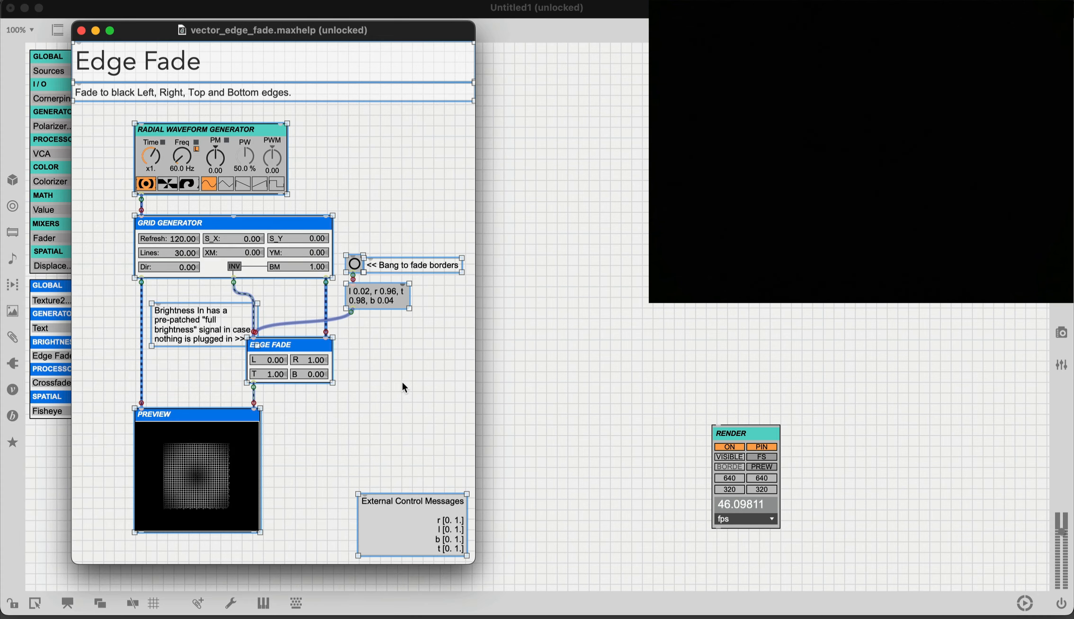
left_click(81, 30)
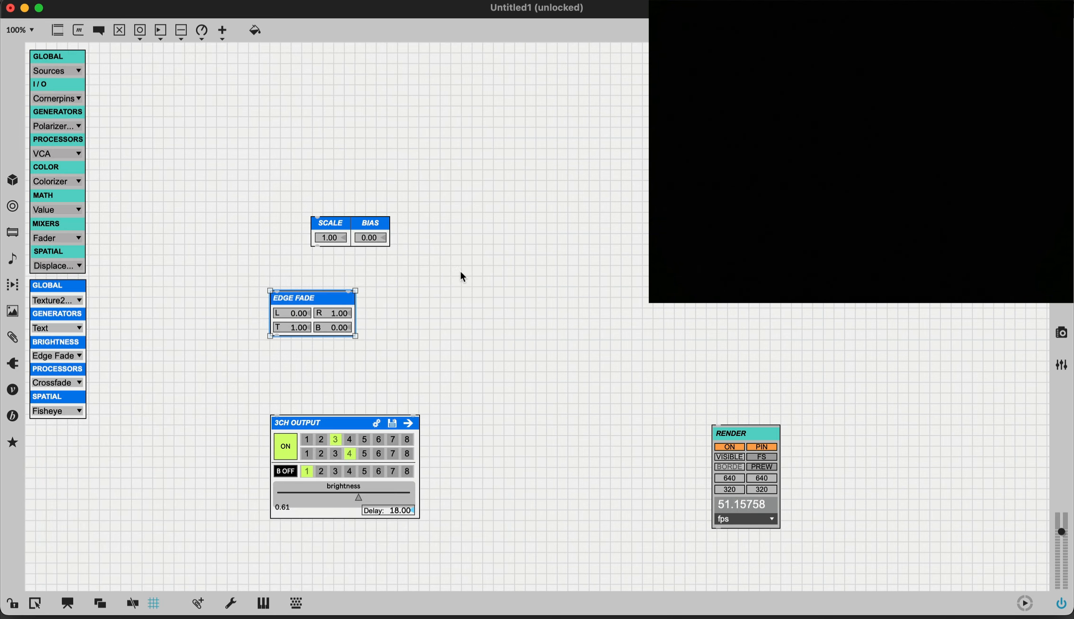
Replace the Scale/Bias and Edge Fade modules with the copied example patch above the 3CH Output, removing its External Control Messages note
left_click_drag(239, 188, 426, 355)
key("BackSpace")
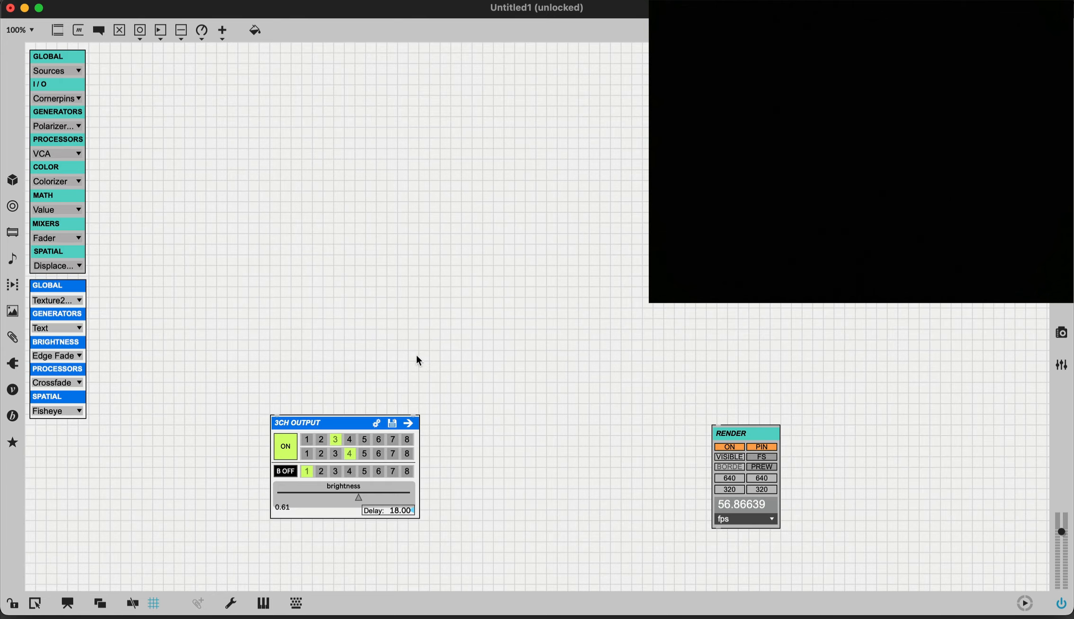
key("super+v")
left_click_drag(208, 485, 340, 351)
left_click(543, 386)
key("BackSpace")
scroll(541, 384, "up", 6)
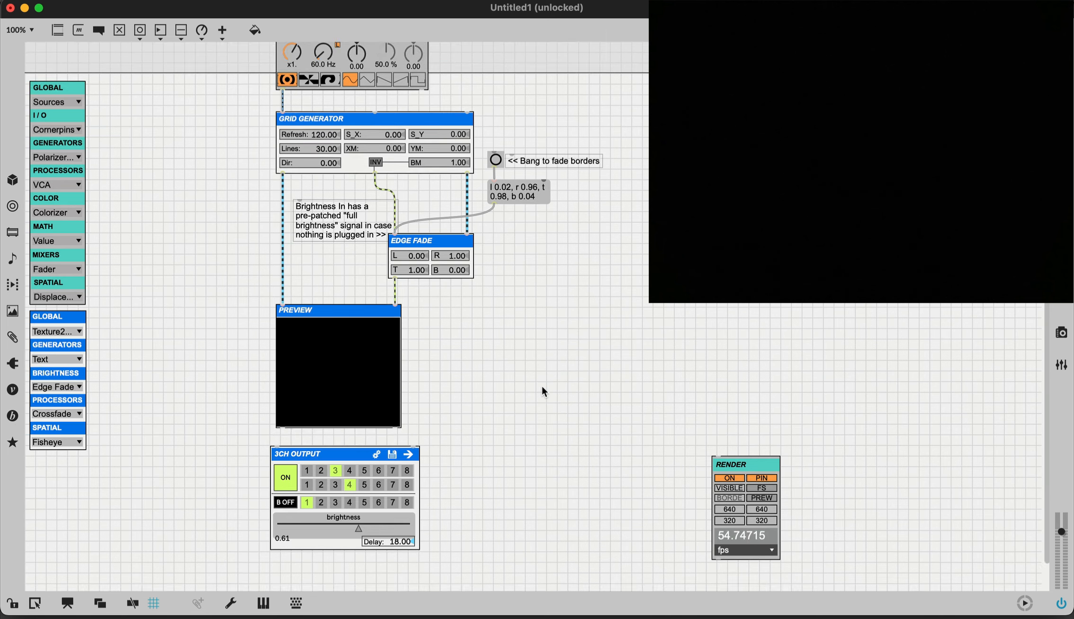
scroll(347, 346, "down", 4)
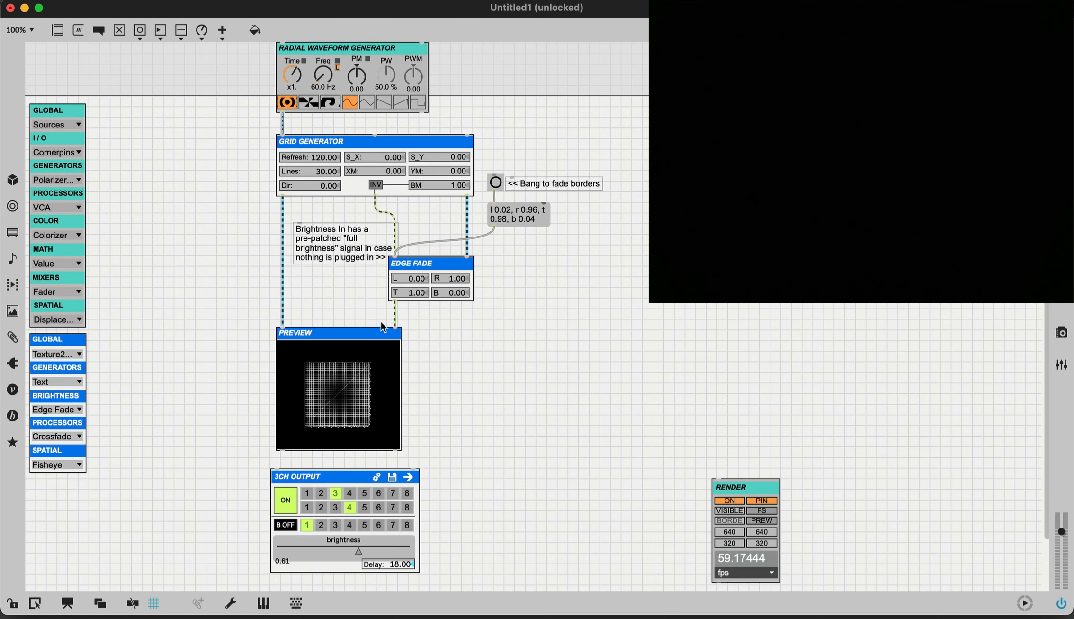
Replace the Preview by wiring the Edge Fade and the Grid Generator's main output into the 3CH Output, and switch B on
left_click(365, 372)
key("BackSpace")
left_click_drag(394, 398, 387, 478)
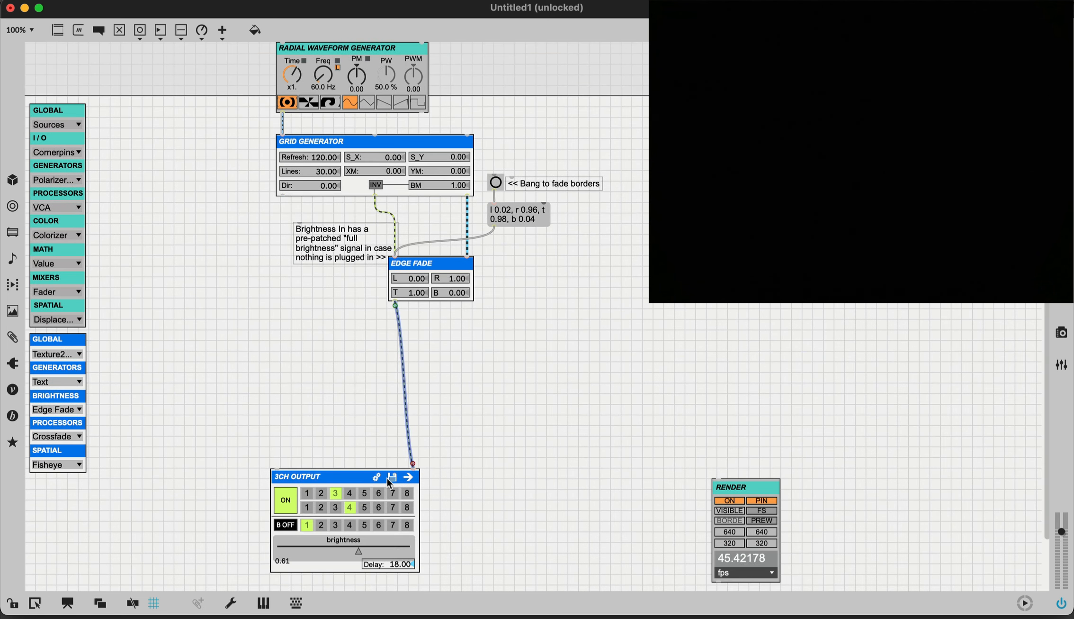
left_click_drag(283, 196, 279, 480)
left_click(285, 525)
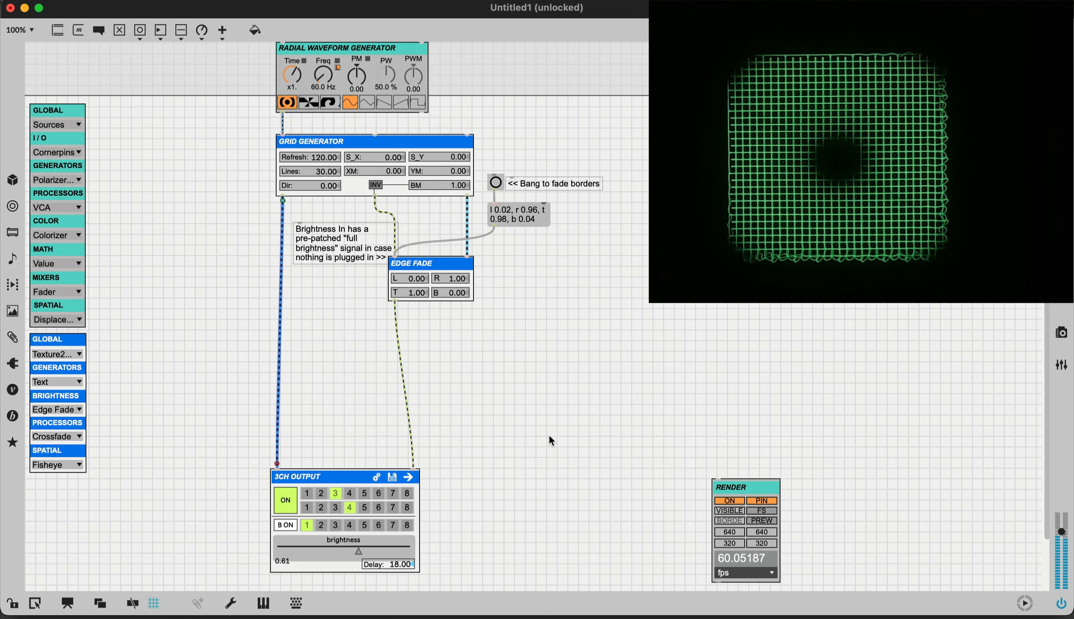
key("super+e")
key("super+e")
key("super+e")
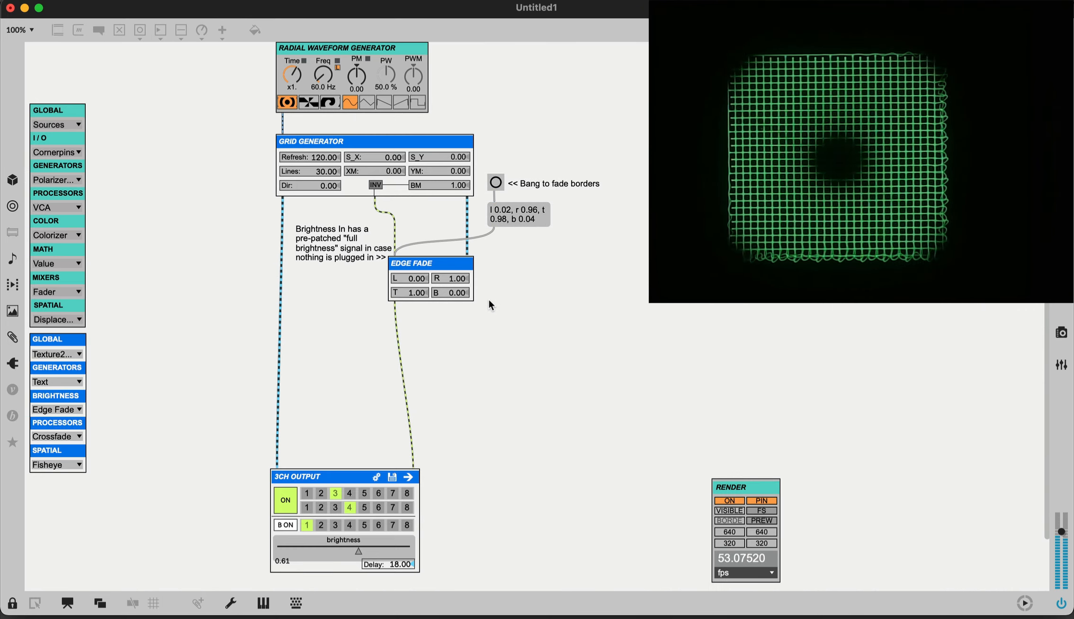
key("super+e")
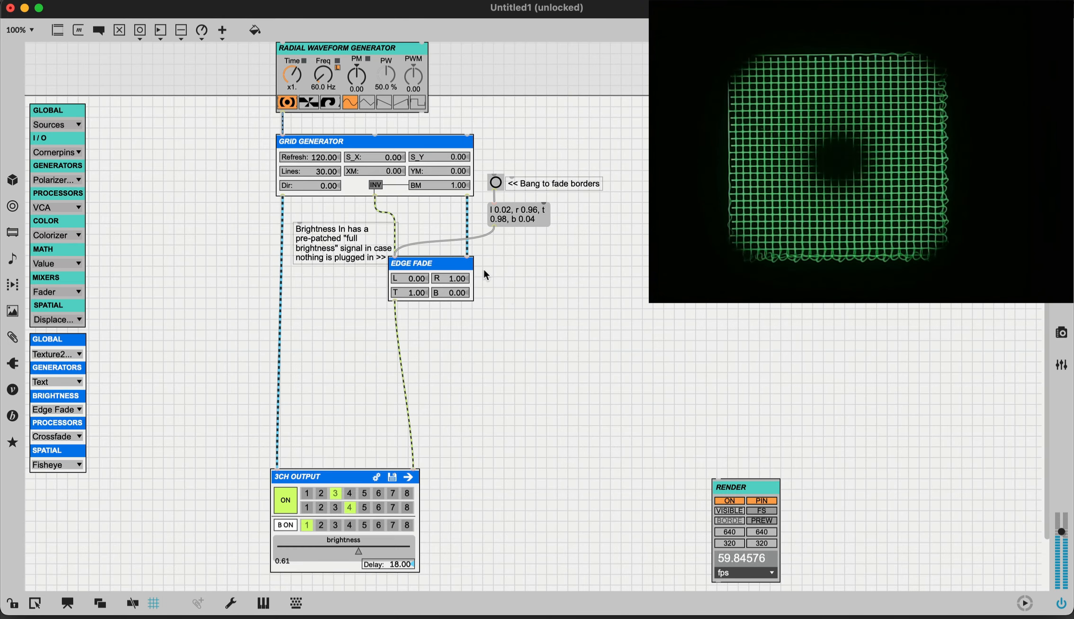
Disconnect the Grid Generator's brightness output from the Edge Fade, and delete the comment about the pre-patched full brightness signal
left_click(369, 207)
key("BackSpace")
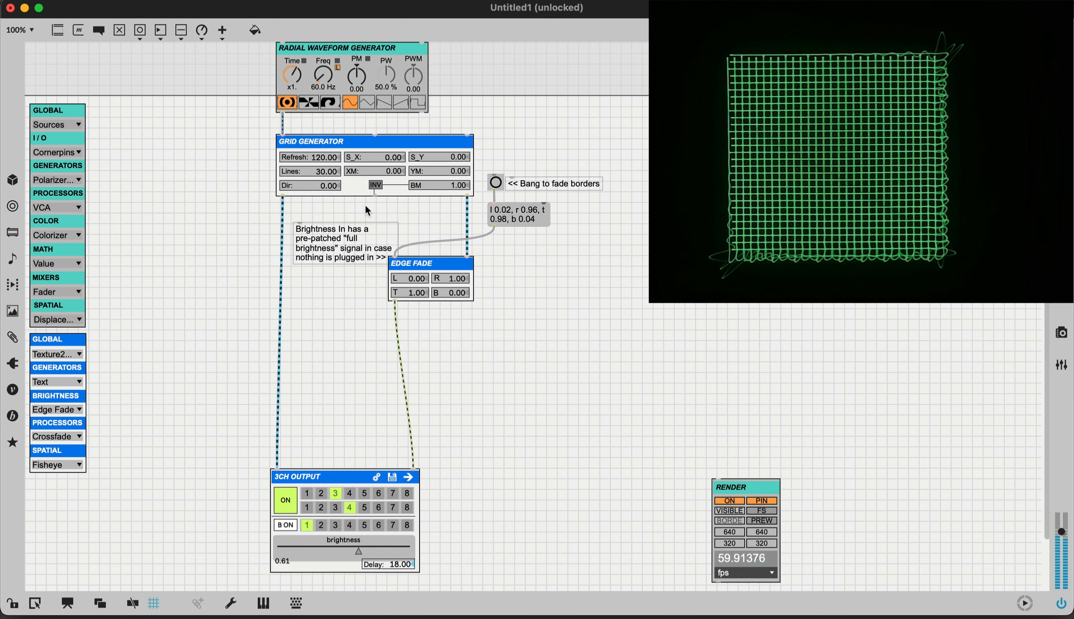
left_click_drag(333, 235, 335, 230)
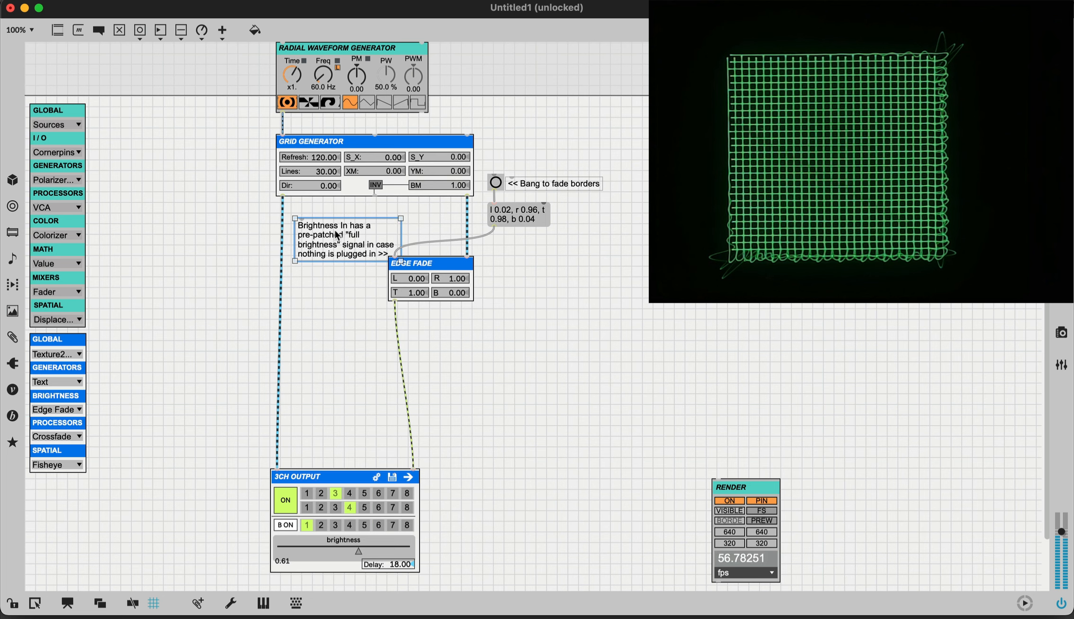
key("BackSpace")
key("super+equal")
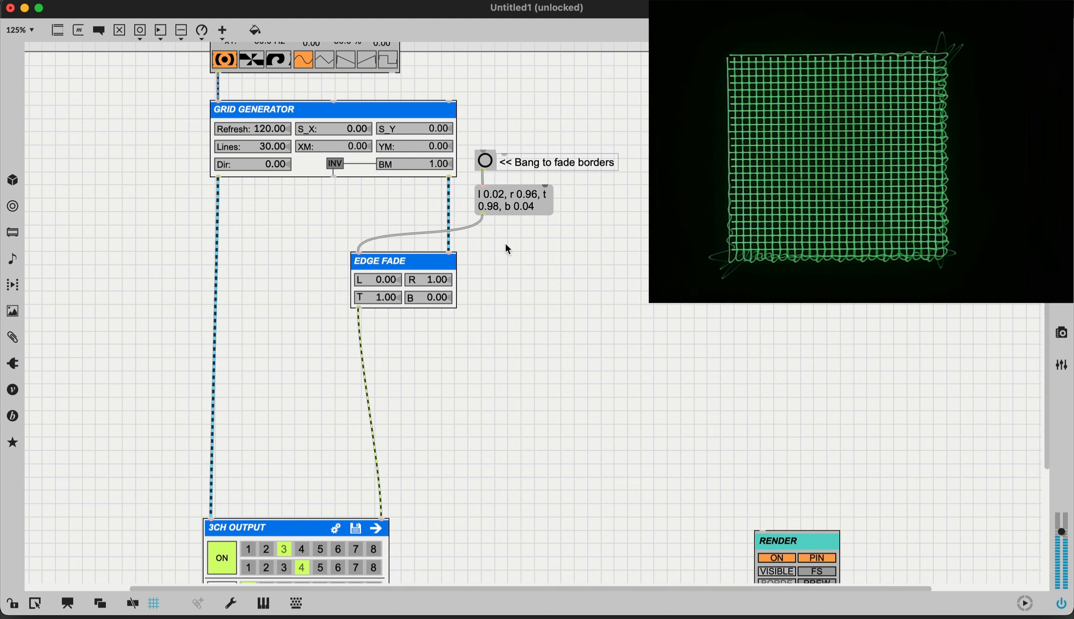
key("super+e")
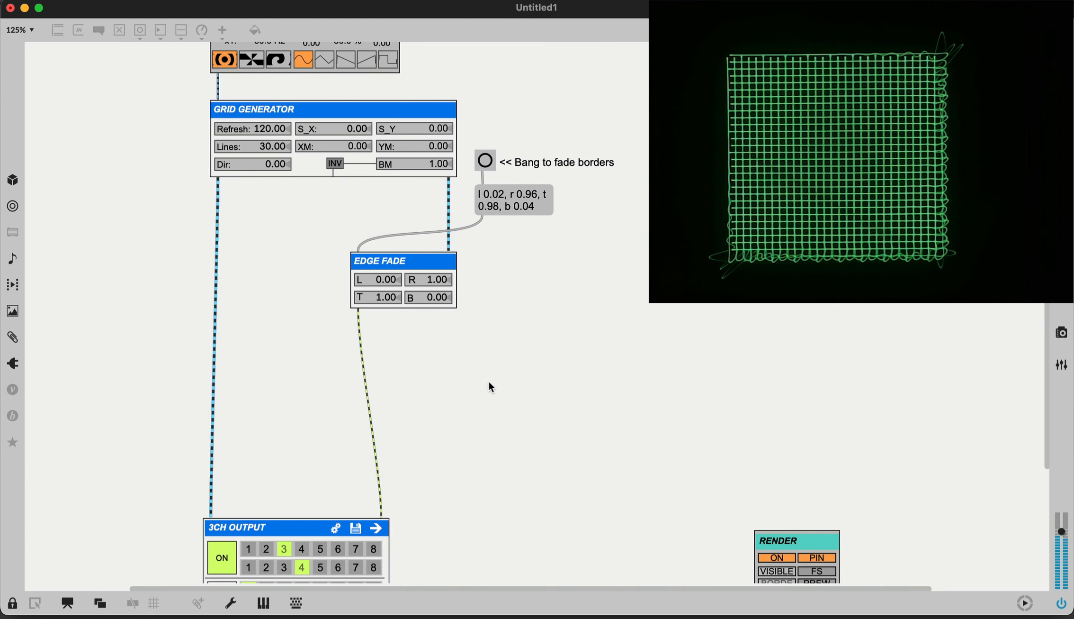
key("super+e")
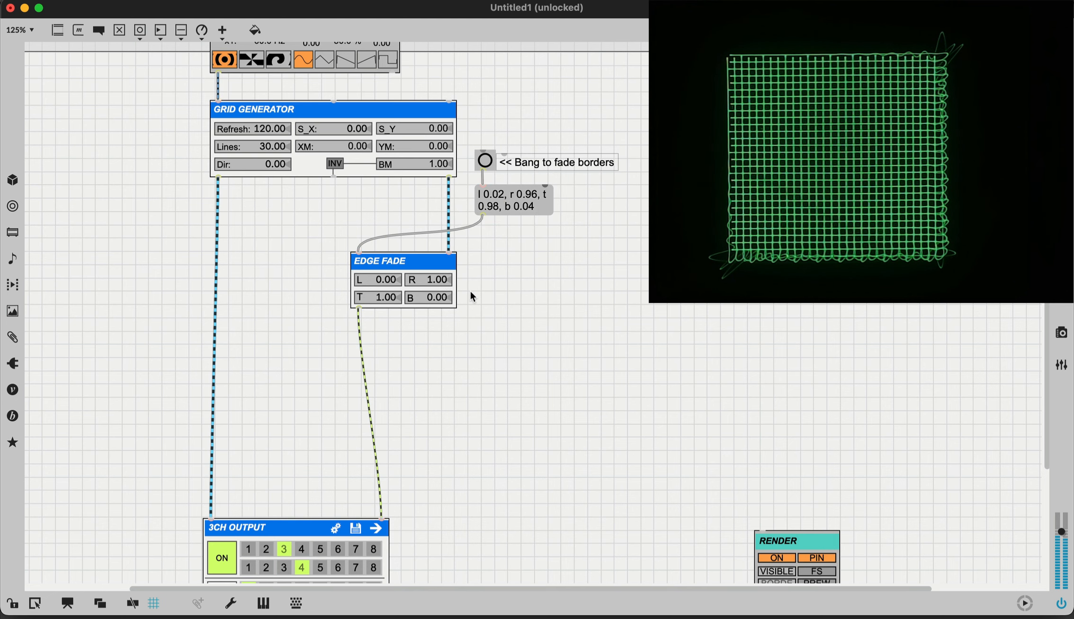
Lock the patch, try Edge Fade values of R 0.94 and B 0.07, and trigger the preset border fade
key("super+e")
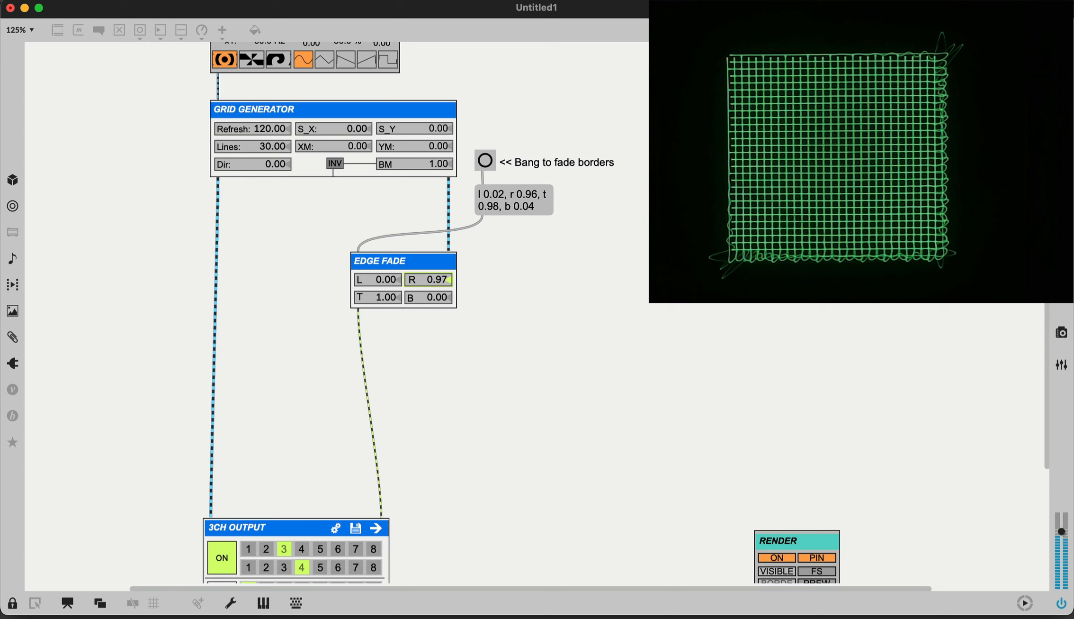
left_click_drag(438, 280, 444, 299)
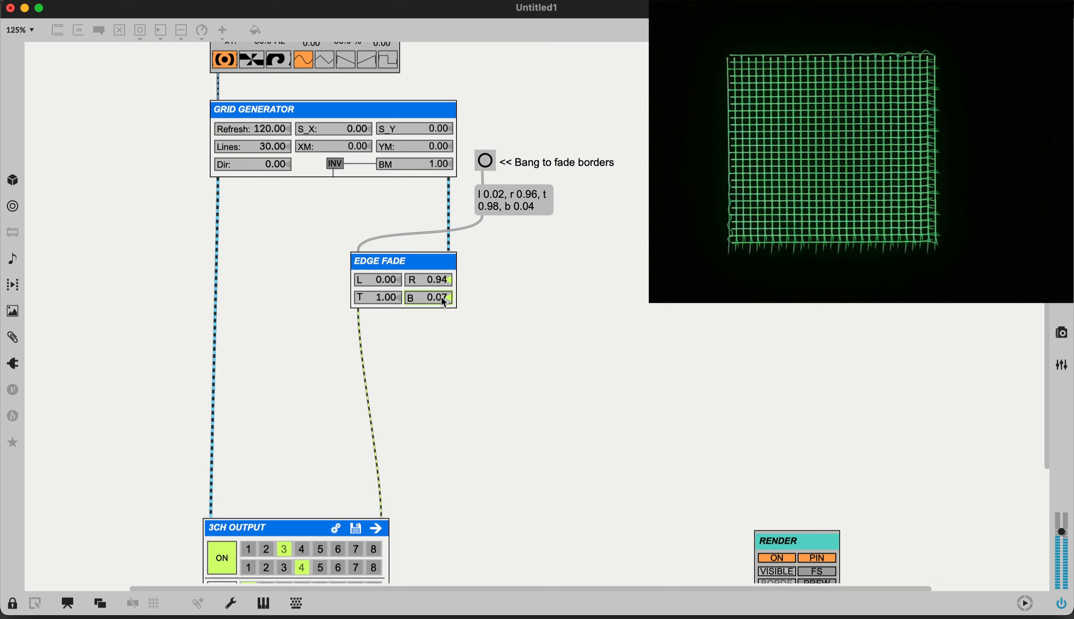
left_click(487, 160)
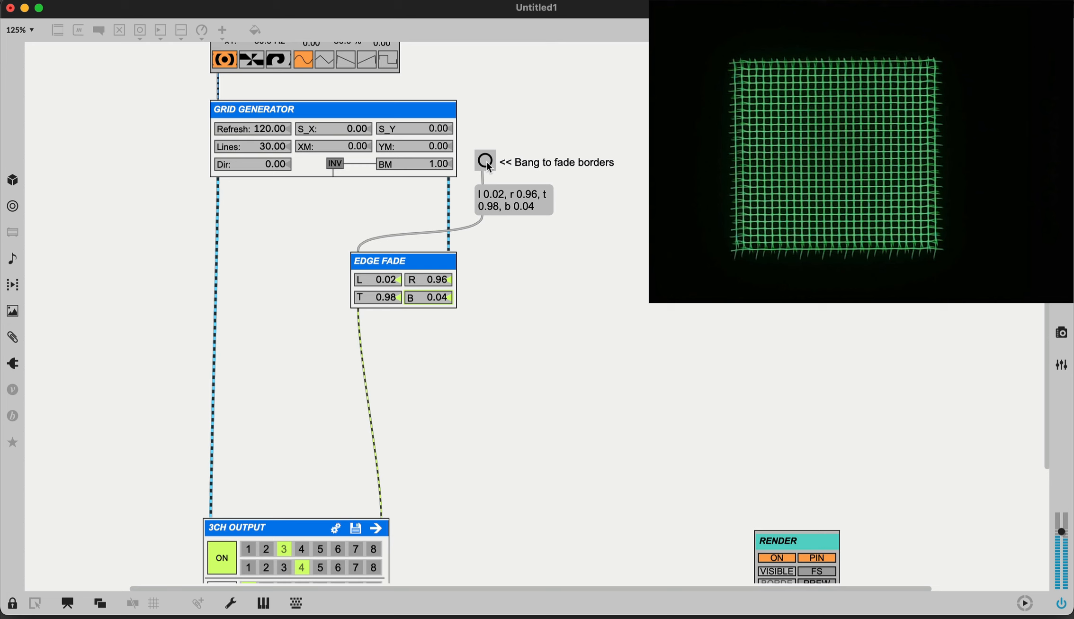
key("super+e")
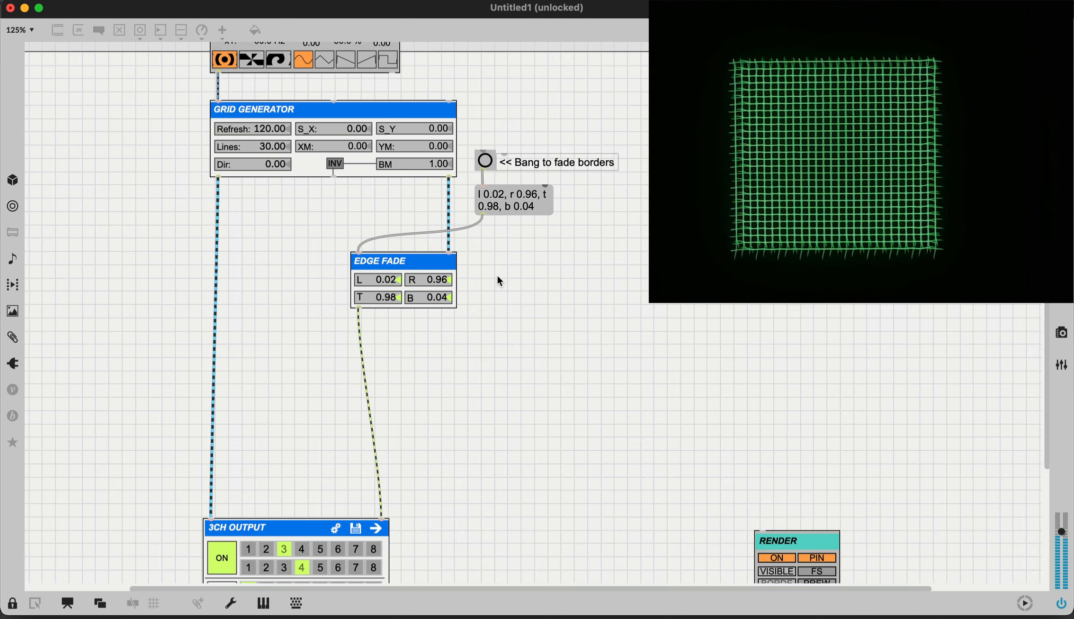
key("super+e")
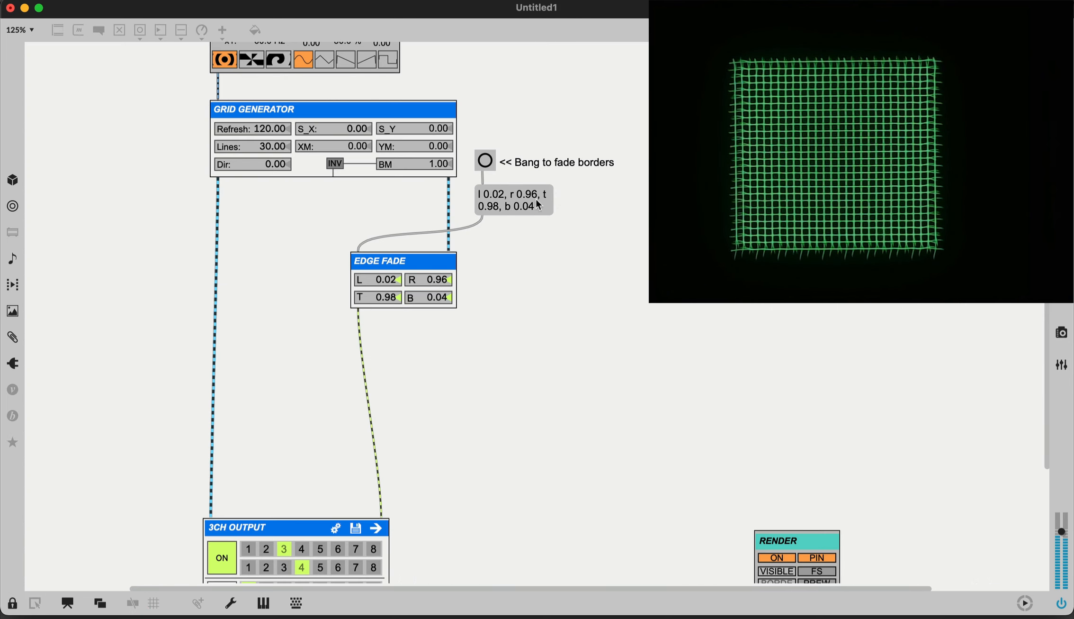
Reset the Edge Fade to its defaults: L 0.00, R 1.00, T 1.00 and B 0.00
double_click(442, 278)
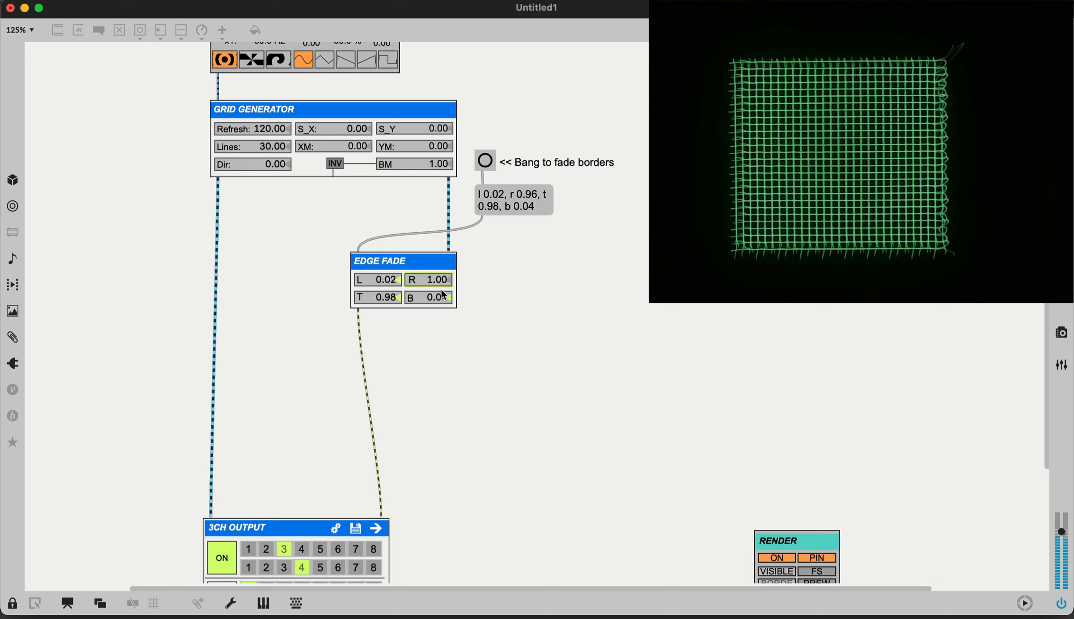
double_click(436, 296)
double_click(381, 296)
left_click(392, 276)
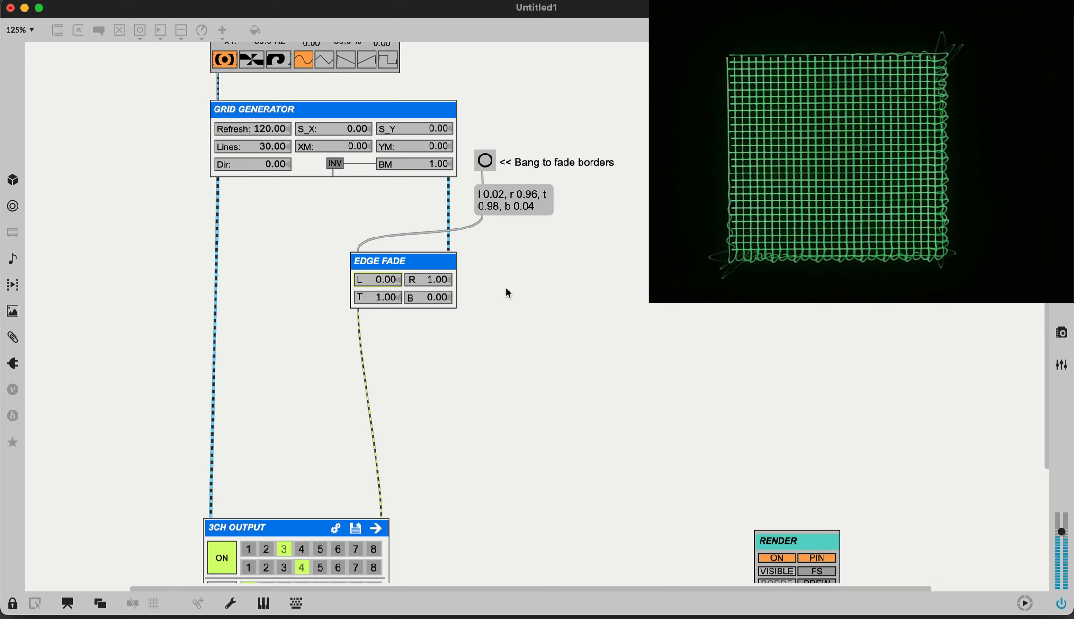
Wire the Grid Generator's brightness output into the Edge Fade, and set the Radial Waveform Generator to 172 Hz with Time at 0
key("super+e")
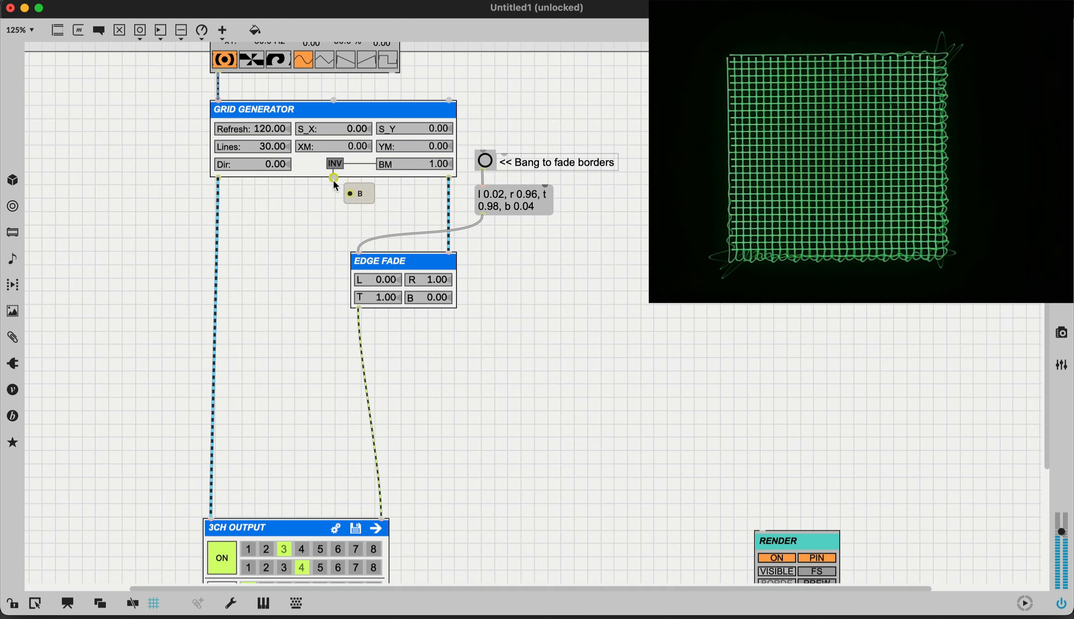
left_click_drag(334, 181, 370, 283)
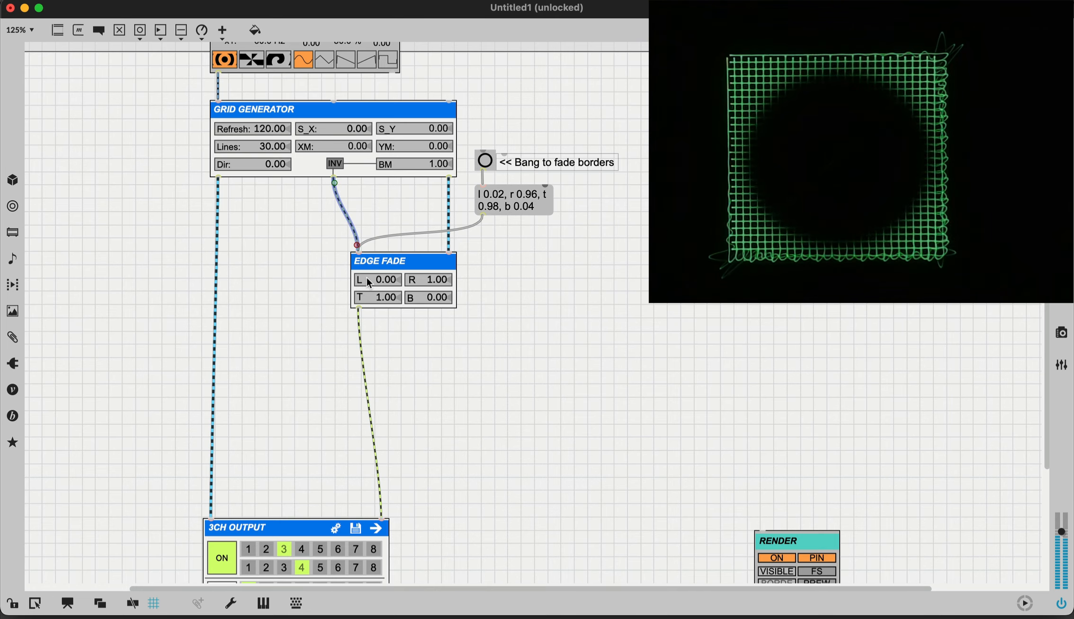
left_click(472, 399)
scroll(323, 189, "up", 3)
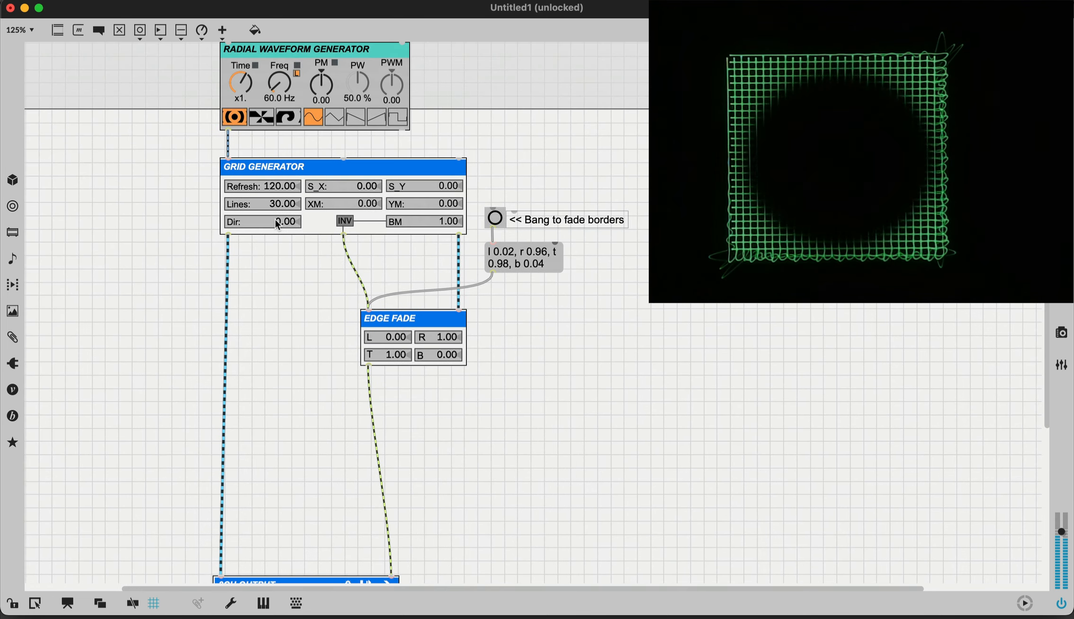
key("super+e")
left_click_drag(241, 84, 281, 79)
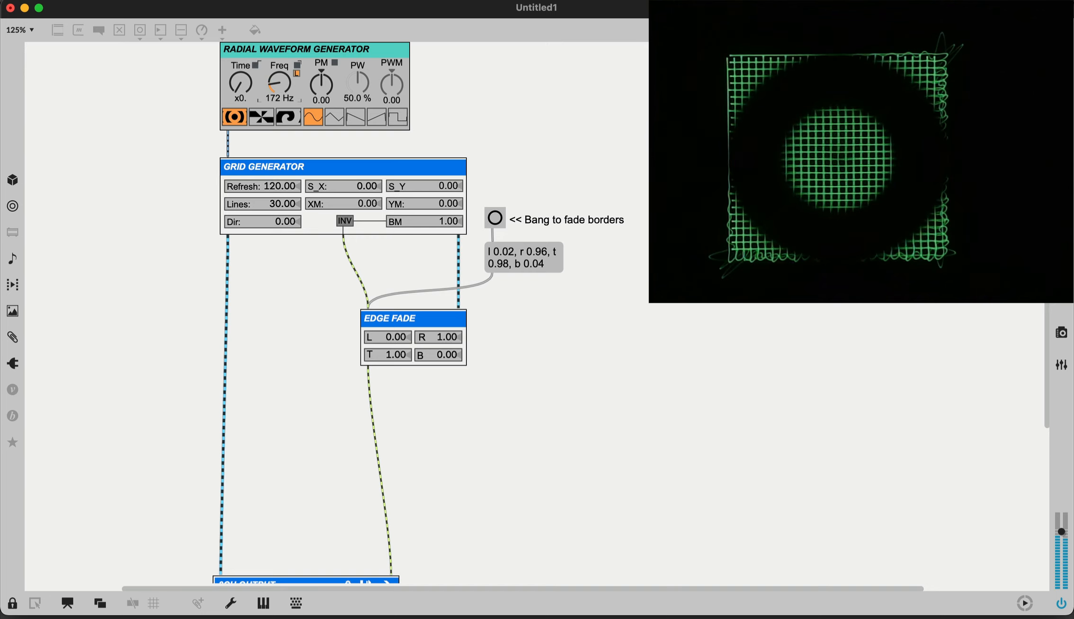
Trigger the preset border fade, try the Edge Fade's R at 0.50 before restoring 0.96, and set B to 0.05
left_click(496, 218)
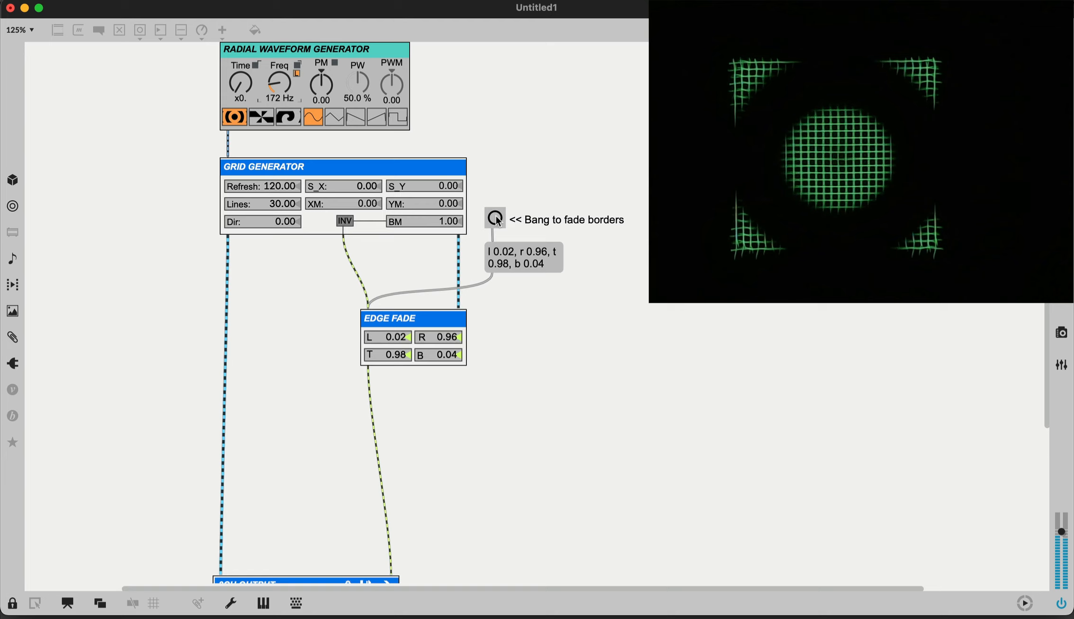
mouse_move(454, 337)
left_mouse_down()
mouse_move(455, 361)
mouse_move(453, 341)
left_mouse_up()
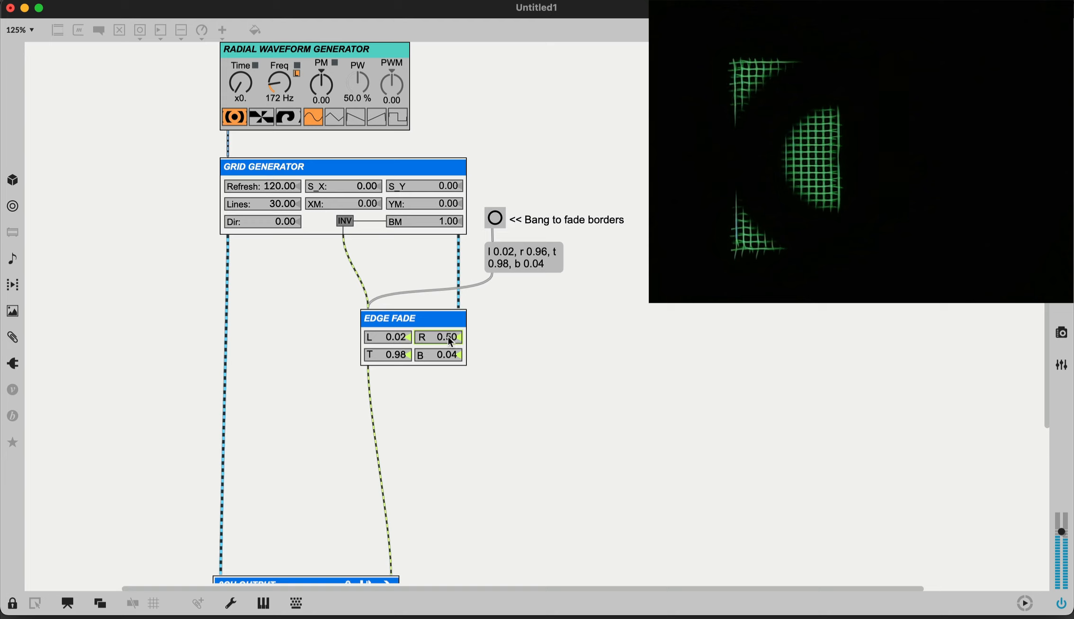
mouse_move(449, 338)
left_mouse_down()
mouse_move(449, 322)
mouse_move(452, 346)
left_mouse_up()
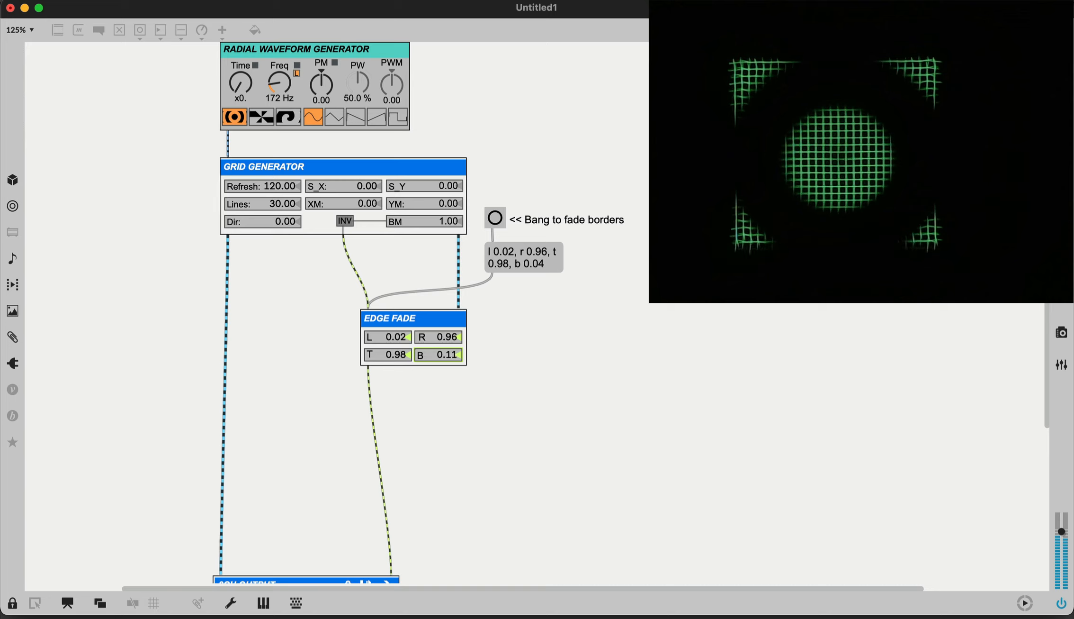
left_click_drag(450, 355, 451, 355)
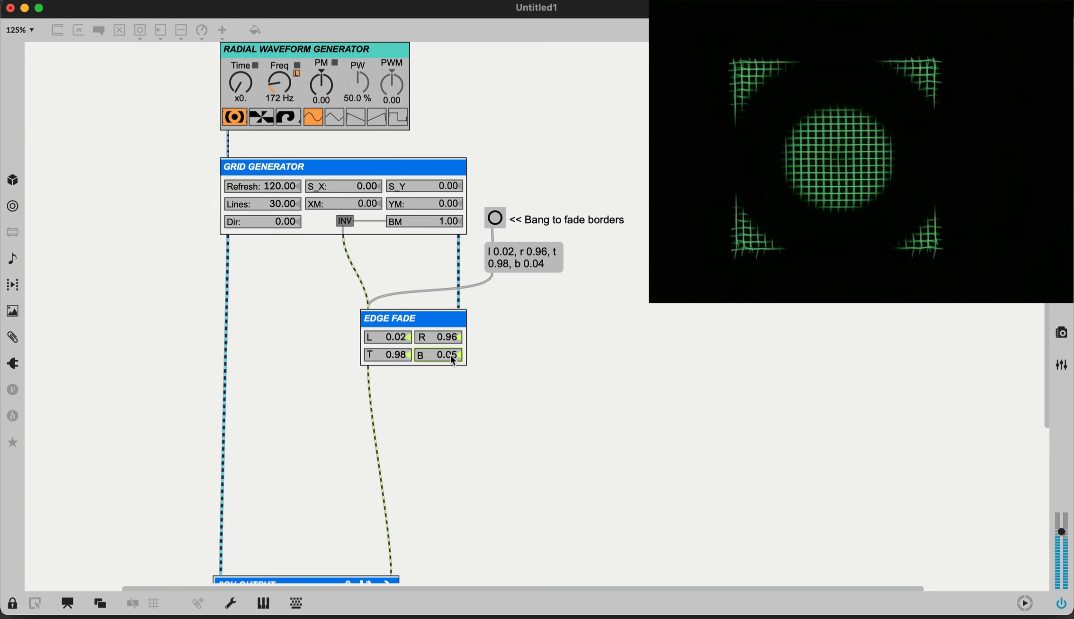
Unlock the patch and place a Brightness Merger module below the Edge Fade
scroll(450, 356, "left", 5)
key("super+e")
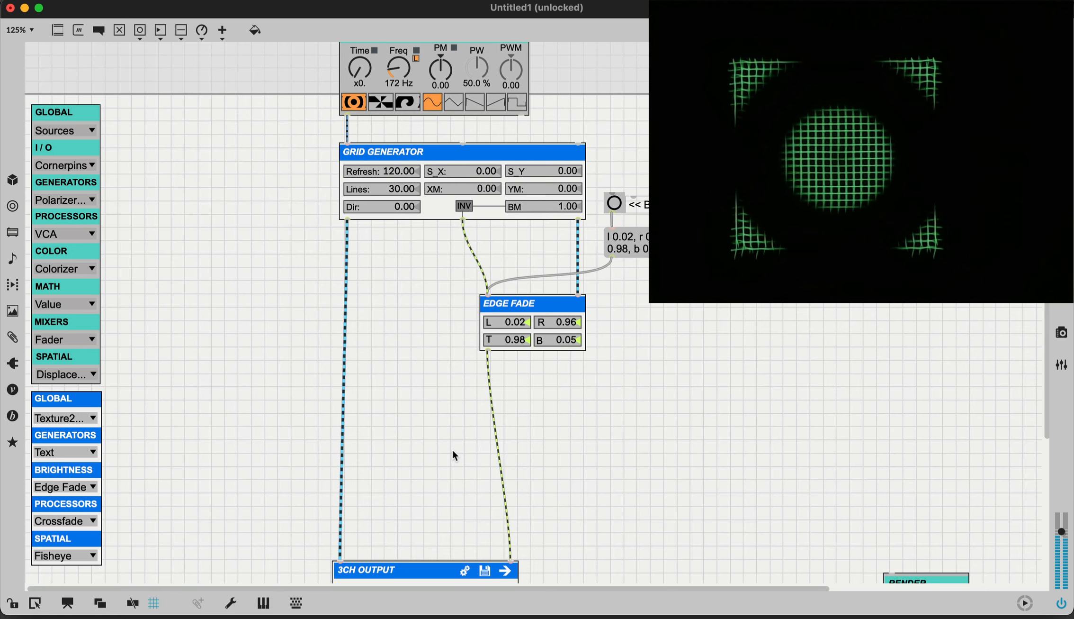
left_click(95, 491)
left_click(73, 552)
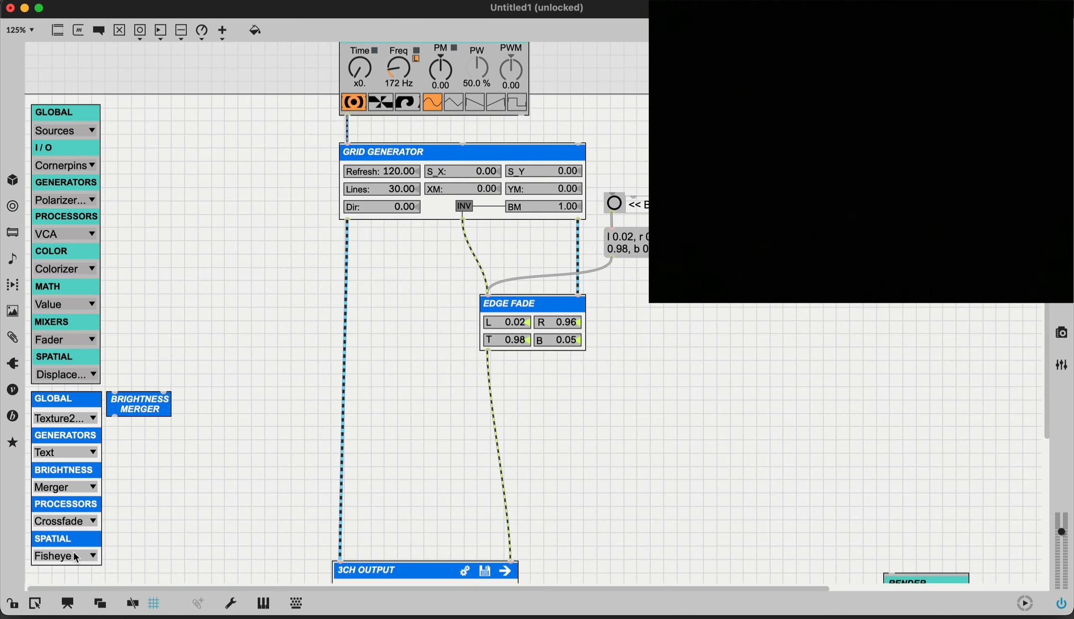
left_click(332, 375)
left_click_drag(333, 378, 579, 427)
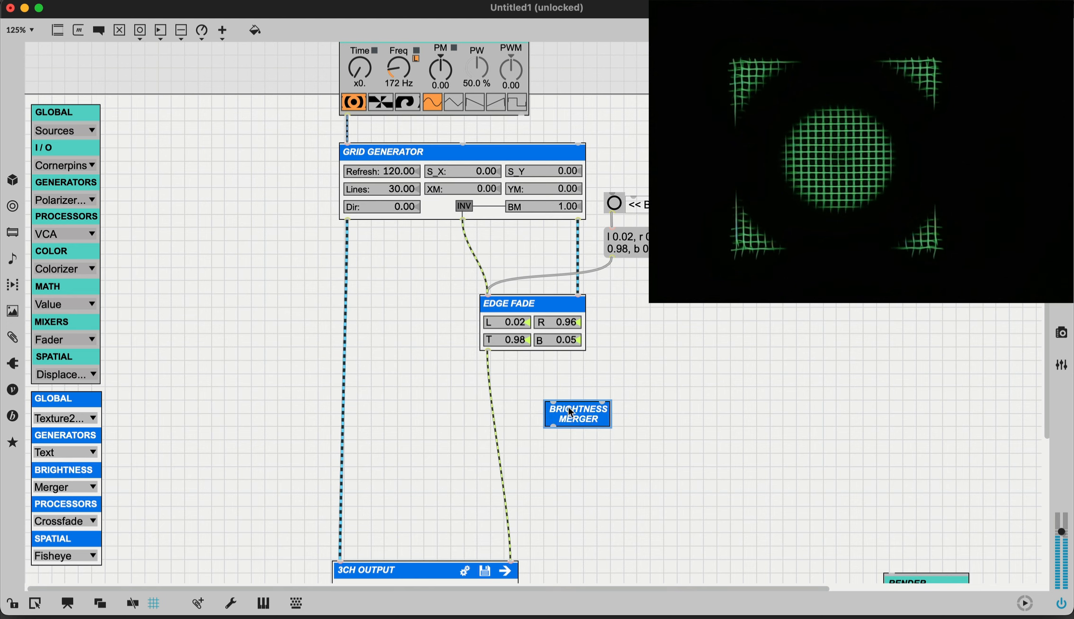
Open the Brightness Merger's help patch, copy its full contents, and close it
left_click(586, 422, "alt")
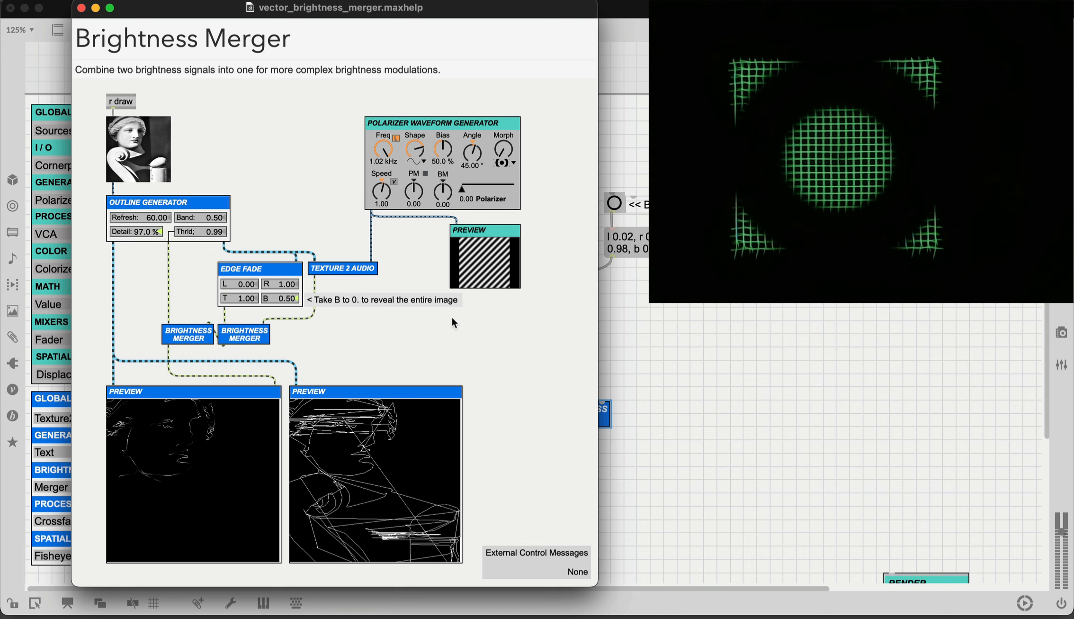
key("super+e")
key("super+a")
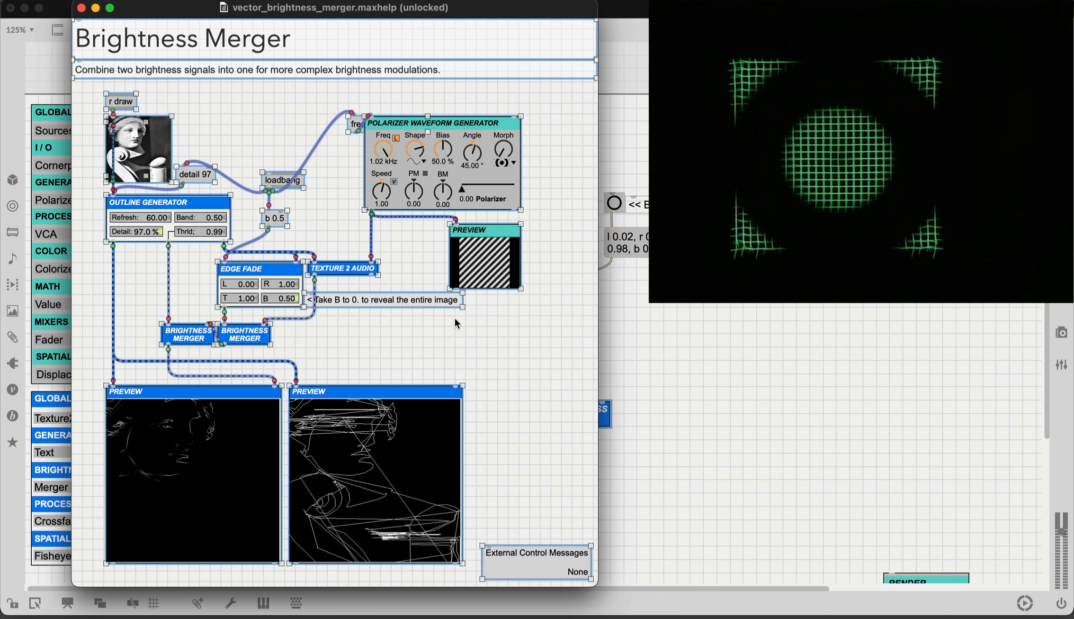
left_click(81, 8)
Delete the whole grid and Edge Fade example together with the Brightness Merger, keeping only the module menus and Render
scroll(320, 211, "down", 5)
scroll(319, 207, "up", 5)
key("super+a")
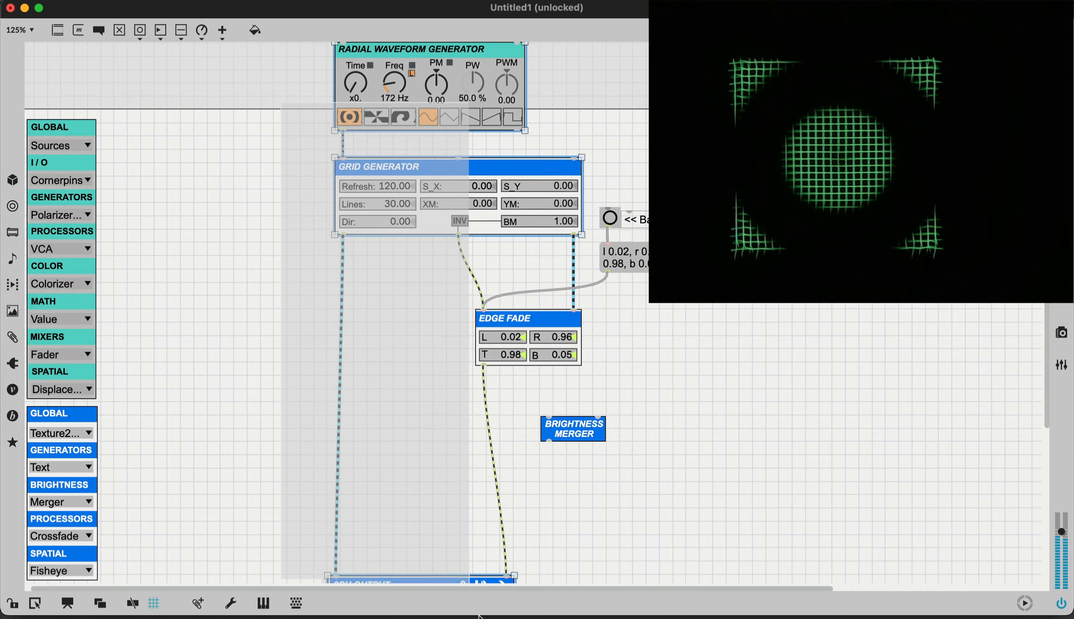
scroll(308, 191, "down", 5)
key("BackSpace")
key("super+minus")
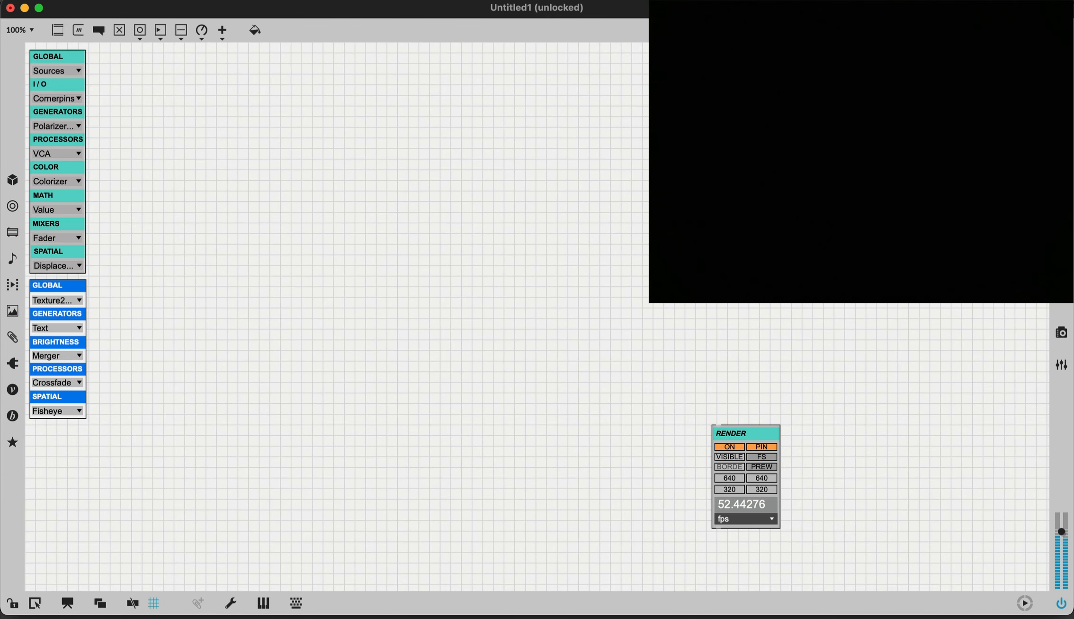
Paste the copied Brightness Merger example beside the module menus, and remove its title, description and External Control Messages note
key("super+v")
scroll(626, 492, "down", 3)
left_click_drag(415, 156, 541, 163)
left_click(589, 91)
left_click_drag(597, 113, 580, 64)
key("BackSpace")
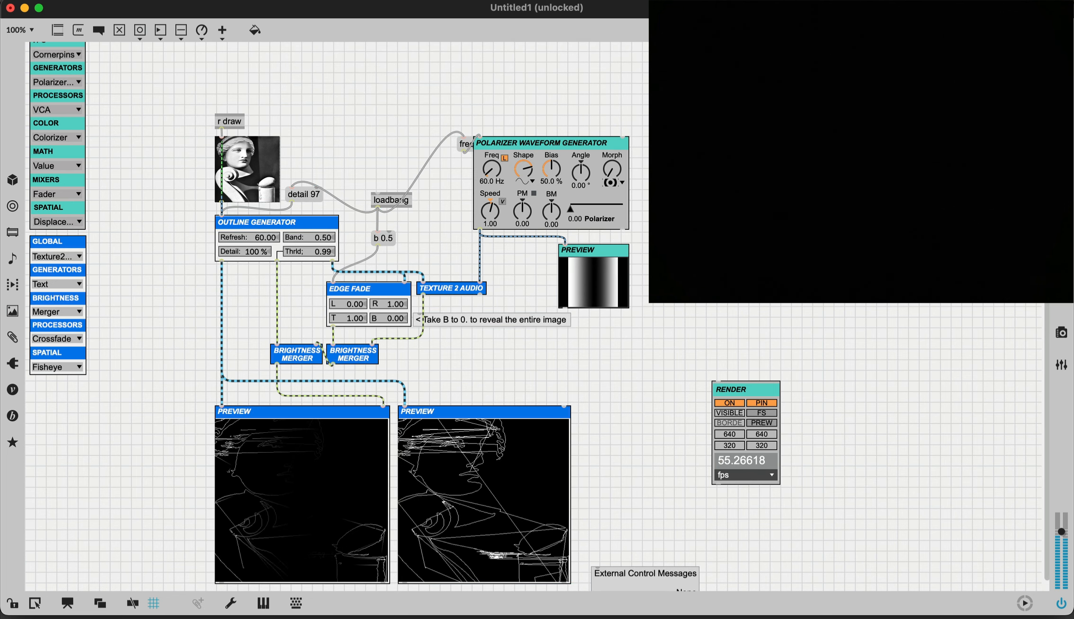
scroll(640, 514, "down", 1)
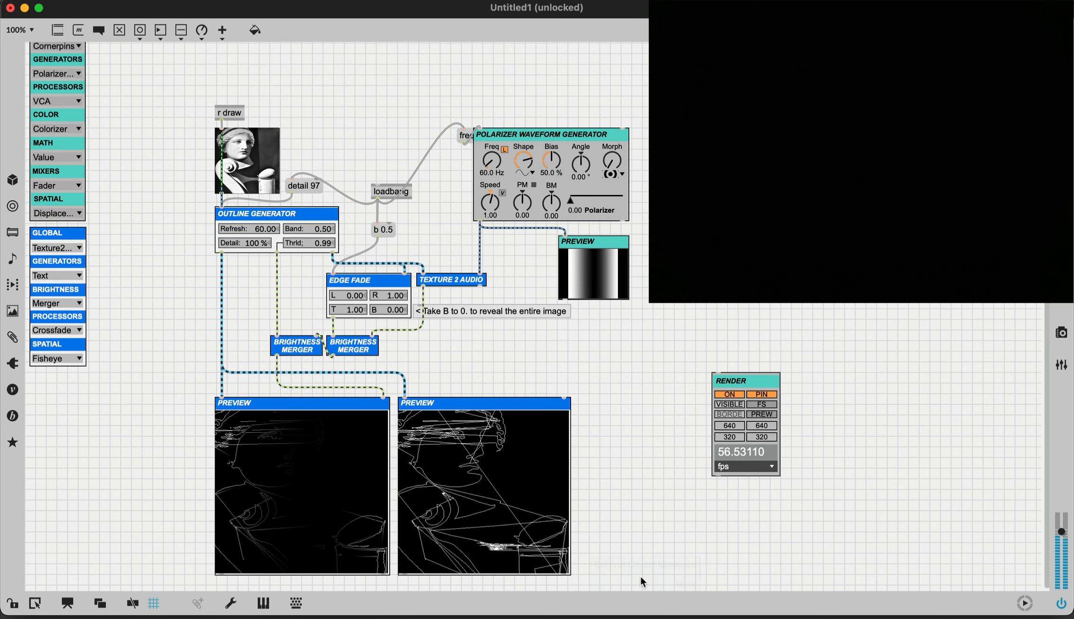
scroll(611, 509, "up", 2)
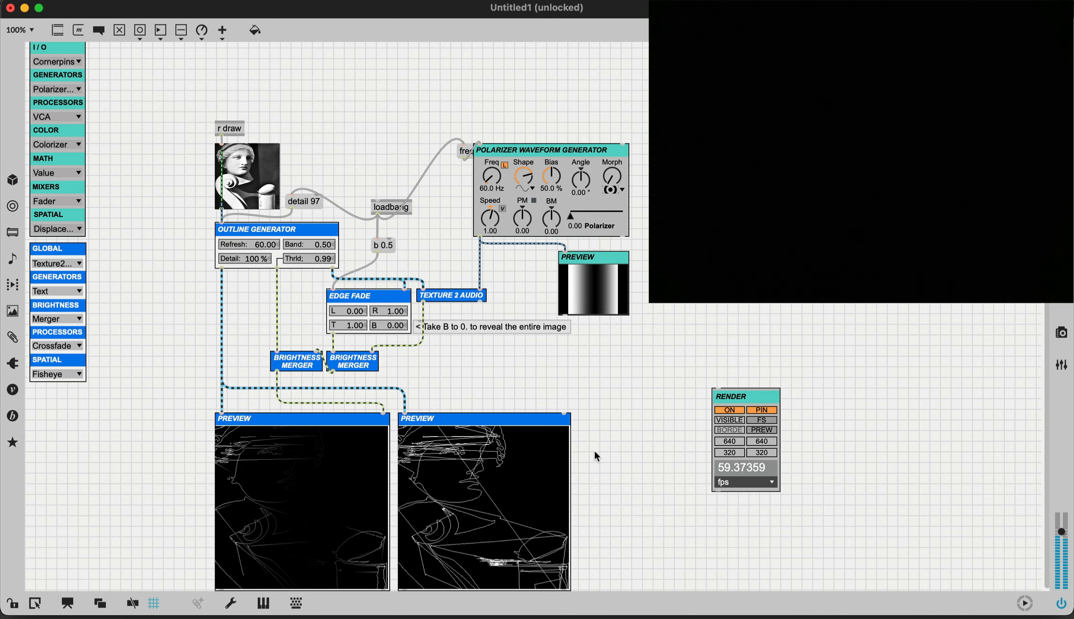
Replace the two vector Previews with a 3CH Output placed below the Brightness Mergers
left_click_drag(609, 469, 323, 446)
left_click_drag(246, 381, 212, 369)
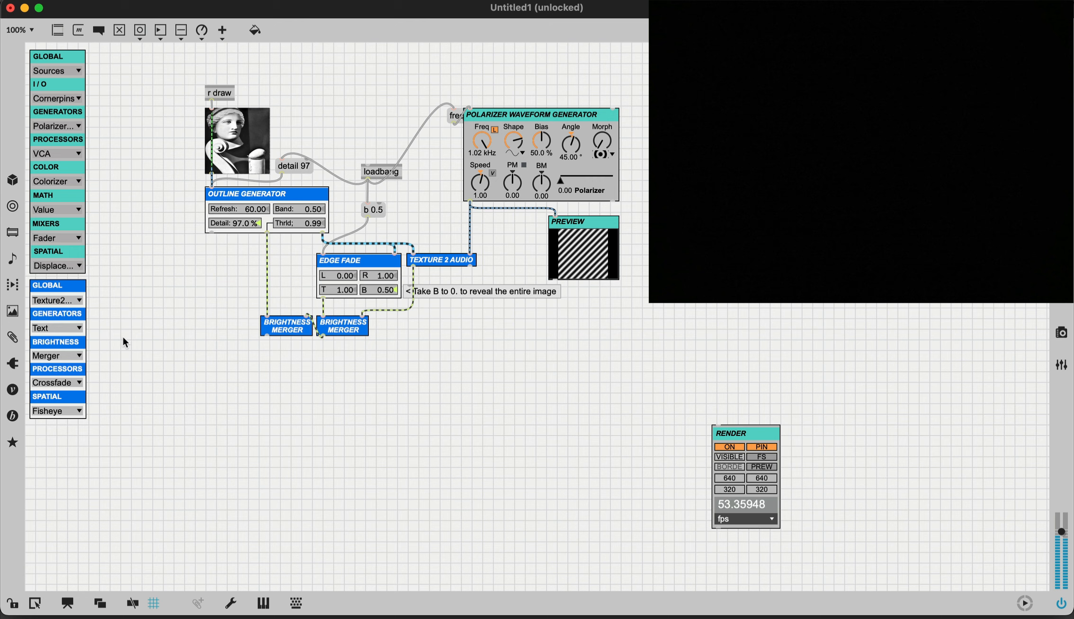
left_click(78, 300)
left_click(75, 350)
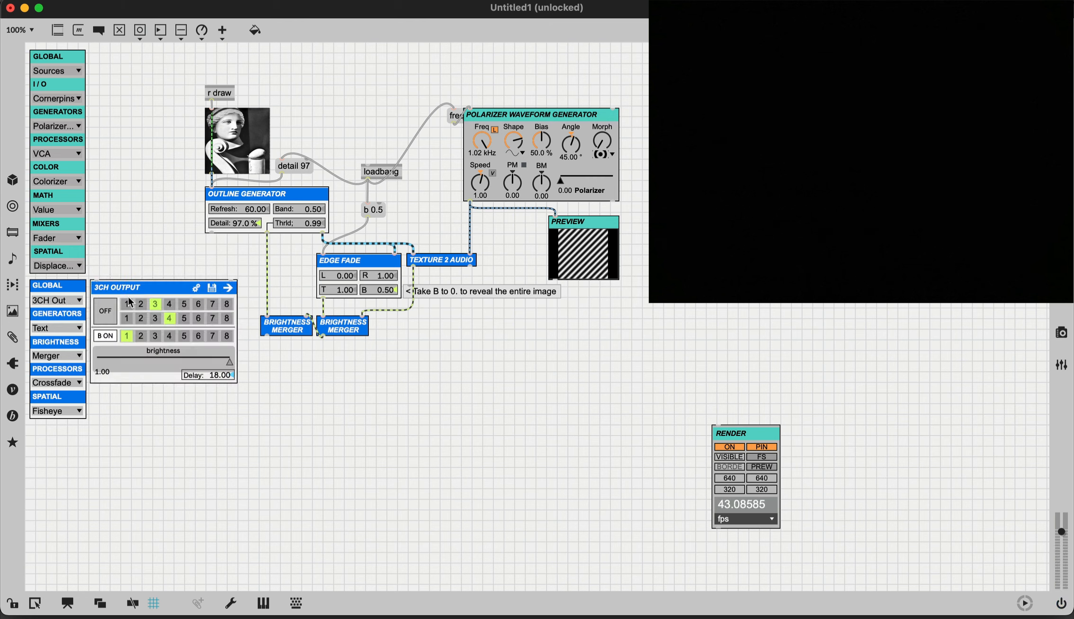
left_click(274, 405)
Wire the final Brightness Merger and the Outline Generator's main output into the 3CH Output, and turn the output on
left_click_drag(267, 336, 376, 421)
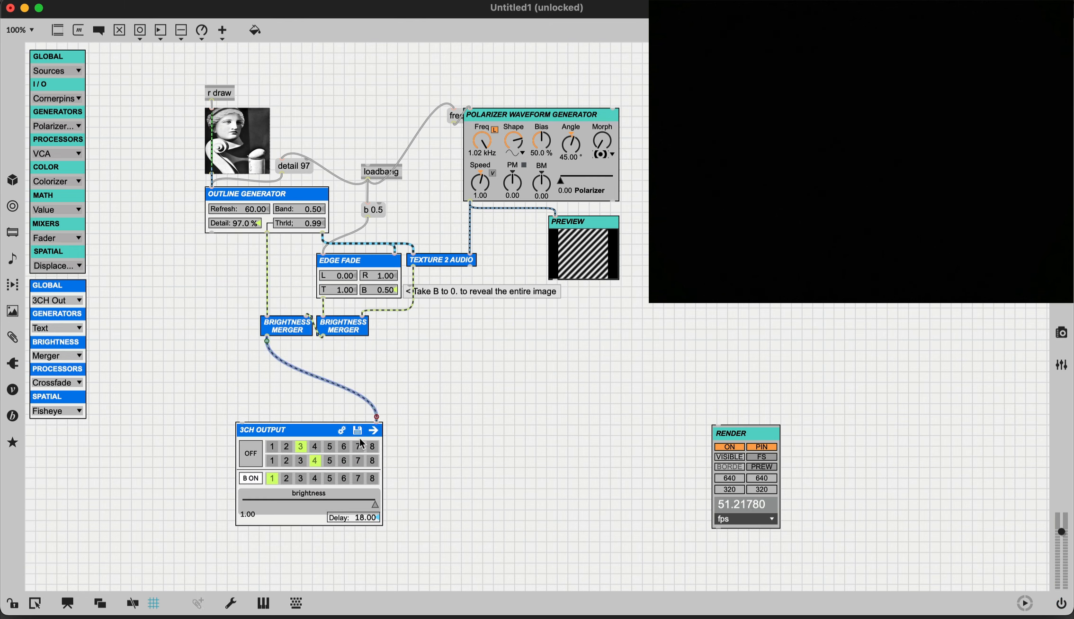
mouse_move(212, 232)
left_mouse_down()
mouse_move(230, 462)
mouse_move(188, 453)
left_mouse_up()
left_click(250, 453)
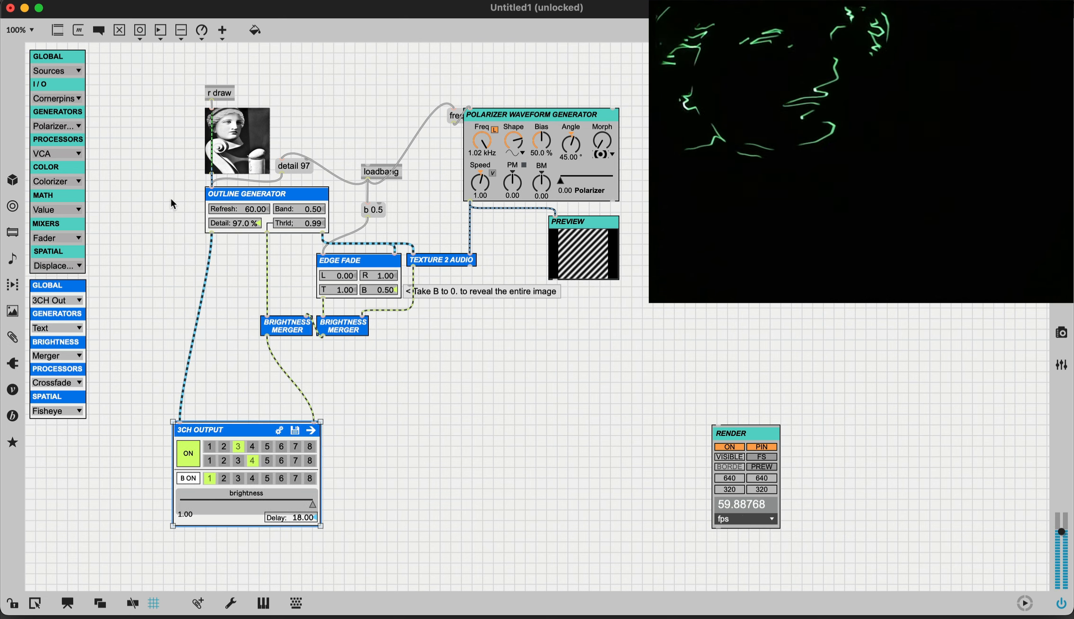
Compare the 3CH Output's brightness input unplugged and fed directly by the Outline Generator, and reconnect it to the final Brightness Merger
left_click(281, 366)
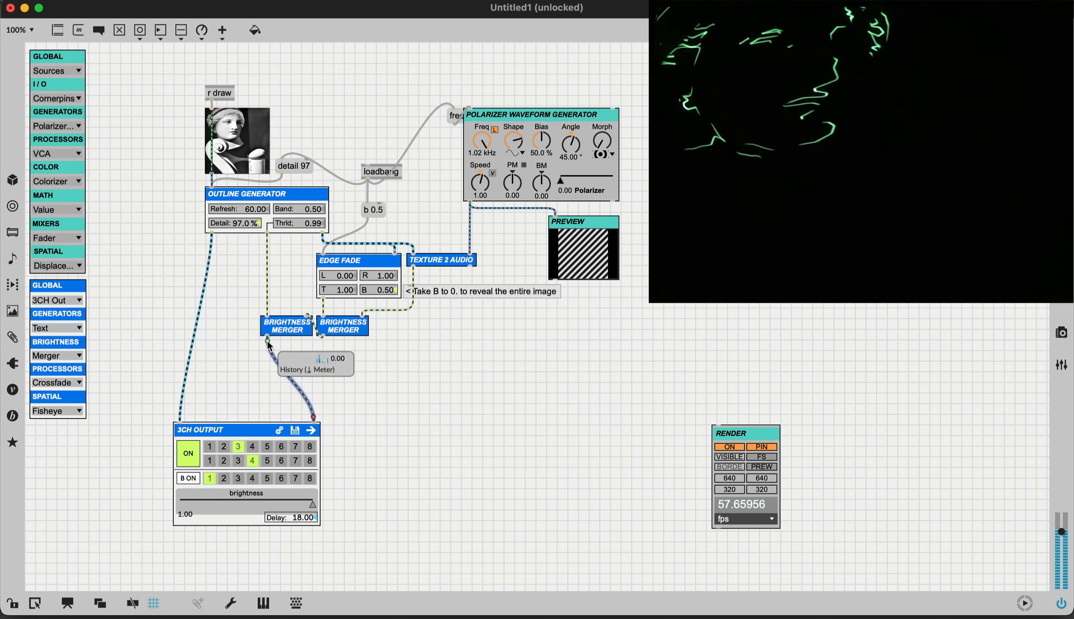
left_click_drag(267, 341, 391, 423)
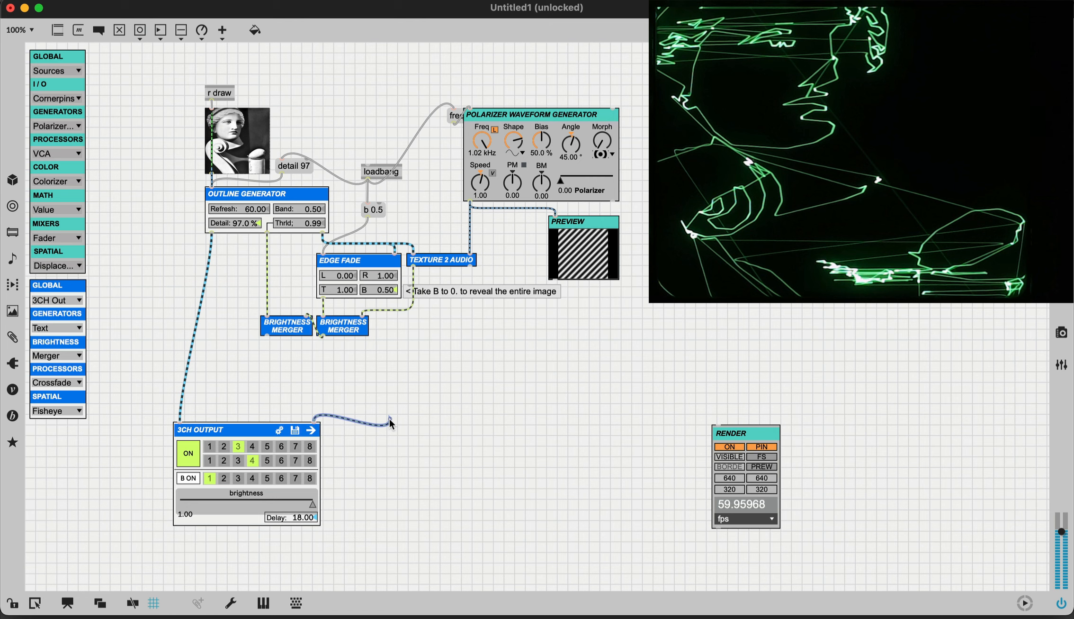
left_click_drag(391, 424, 267, 235)
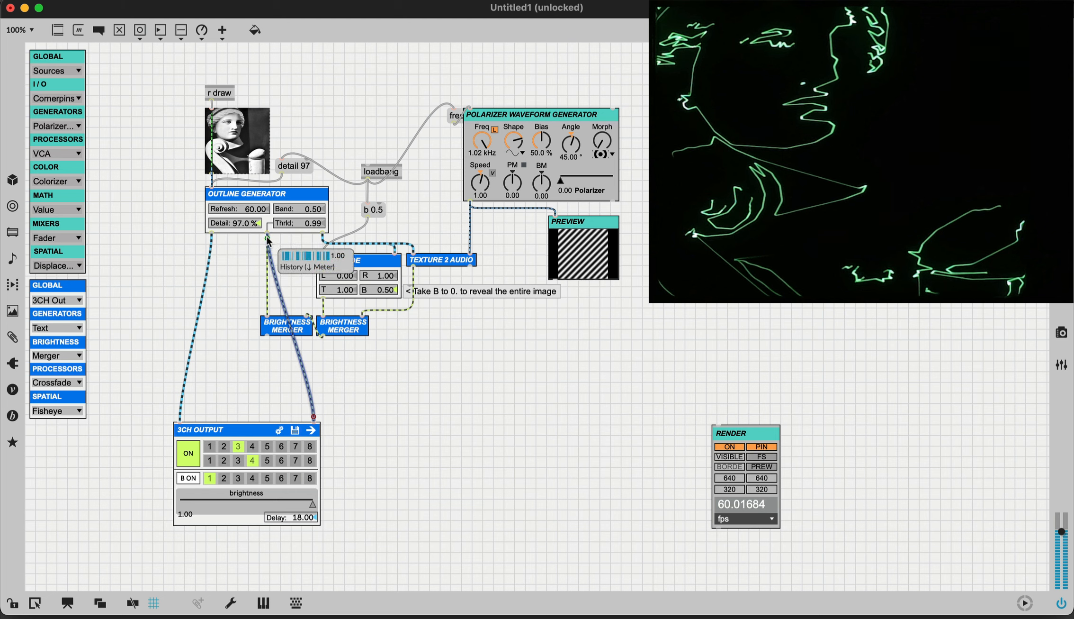
left_click_drag(268, 241, 580, 242)
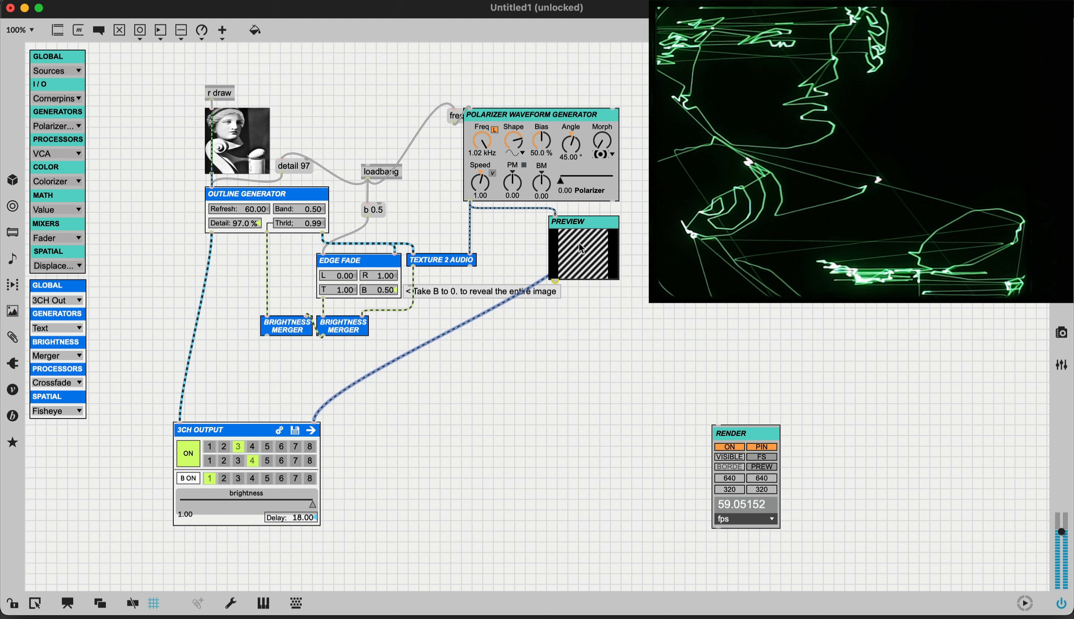
left_click_drag(580, 242, 294, 338)
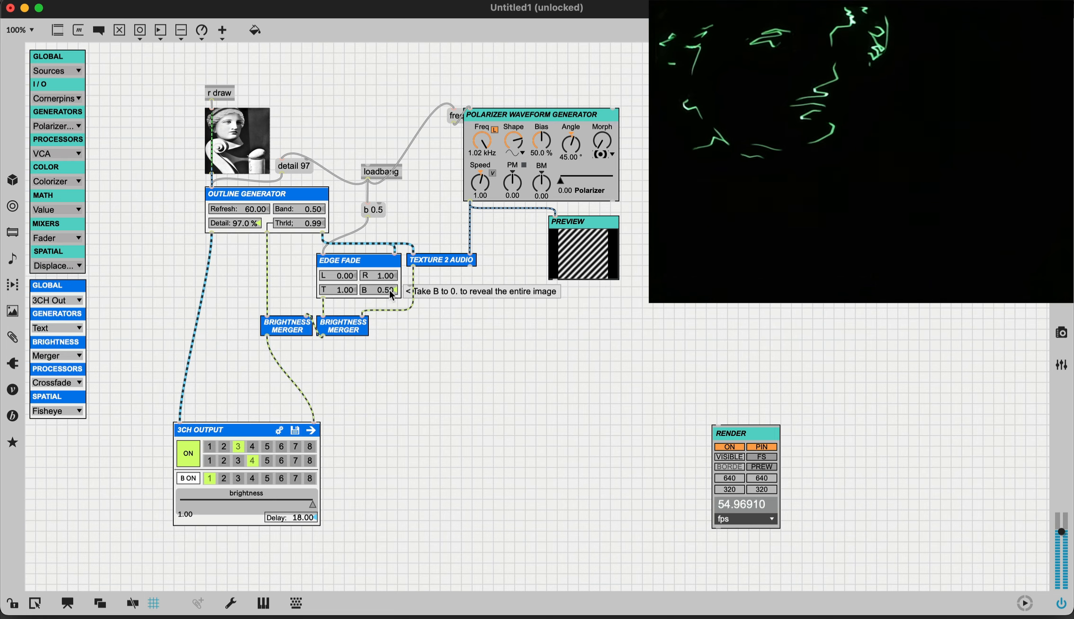
Lock the patch and lower the Edge Fade's B value to 0.01 to reveal the entire image
key("super+e")
left_click_drag(389, 289, 389, 318)
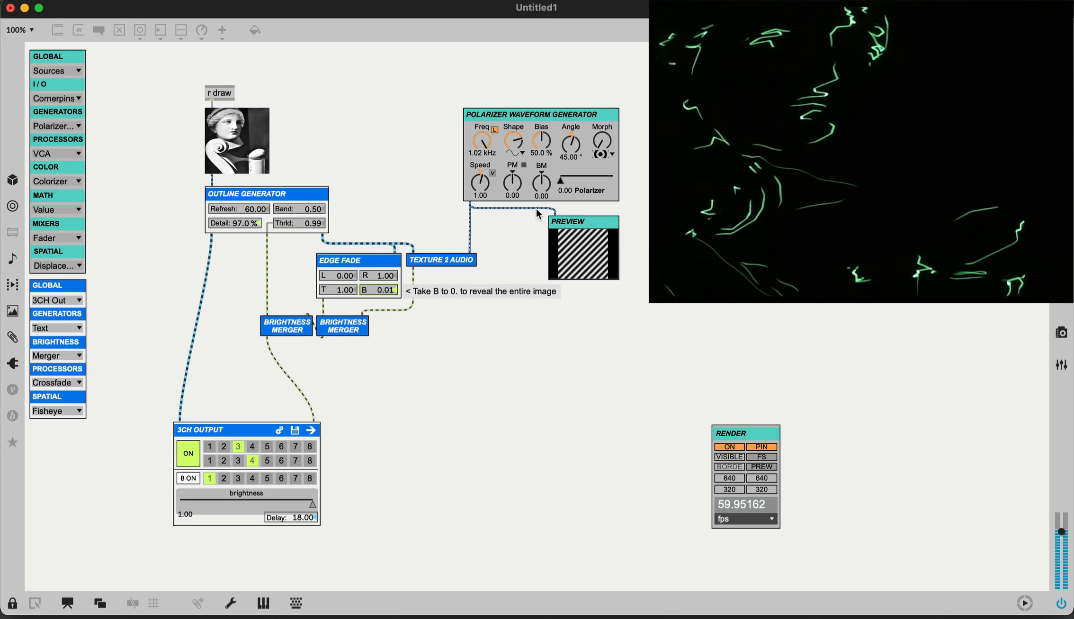
Lower the Polarizer Waveform Generator's frequency to 506 Hz, and compare the 3CH Output's brightness fed directly by the Outline Generator before undoing the rewiring
left_click_drag(503, 141, 482, 154)
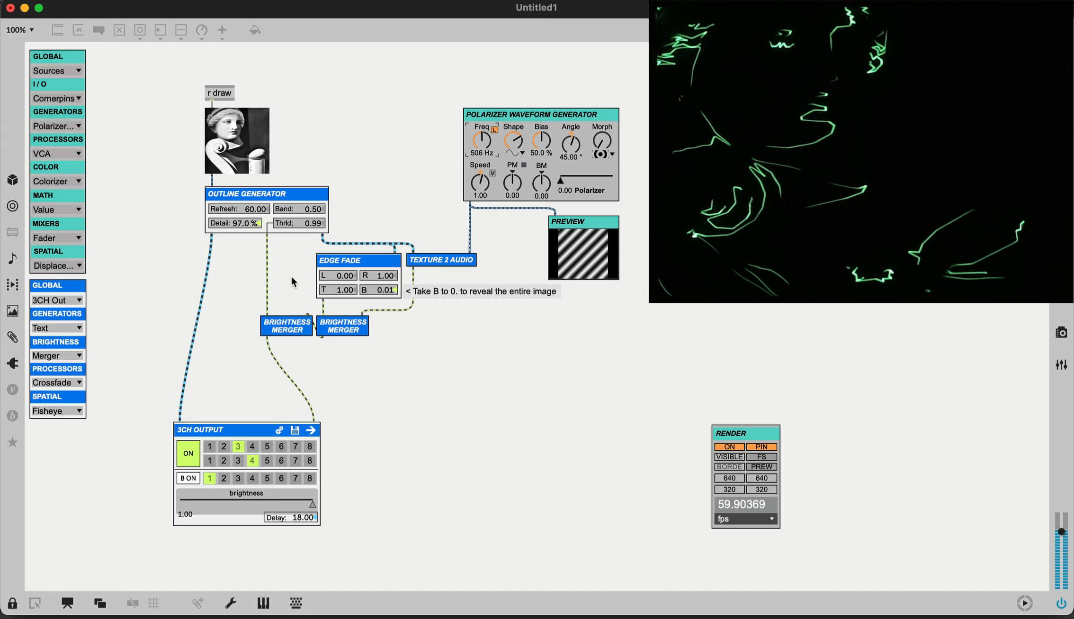
key("super+e")
left_click_drag(268, 341, 268, 238)
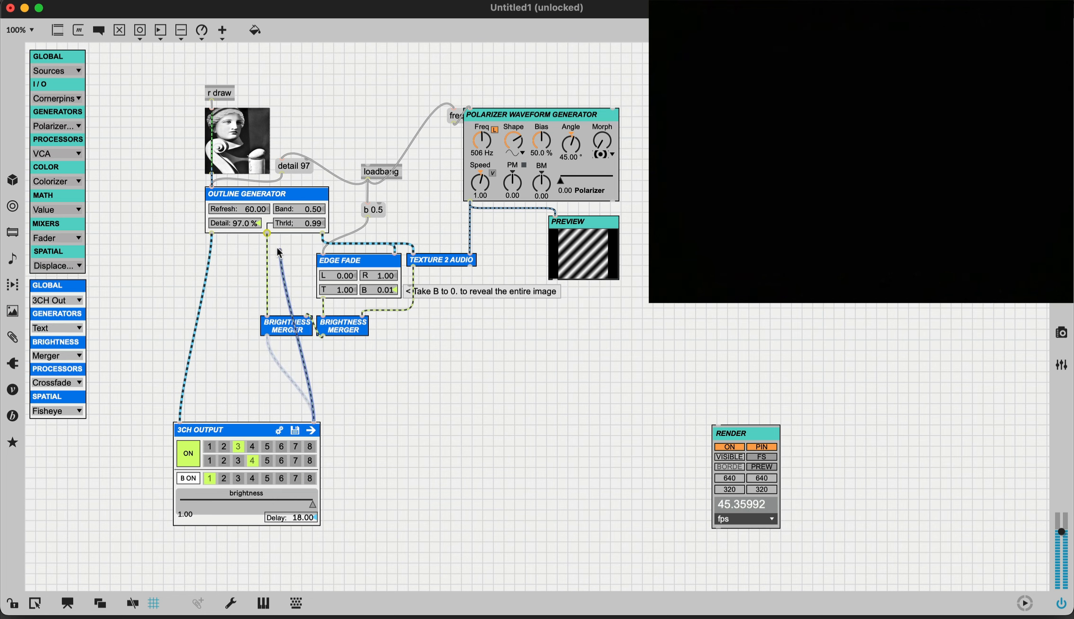
key("super+z")
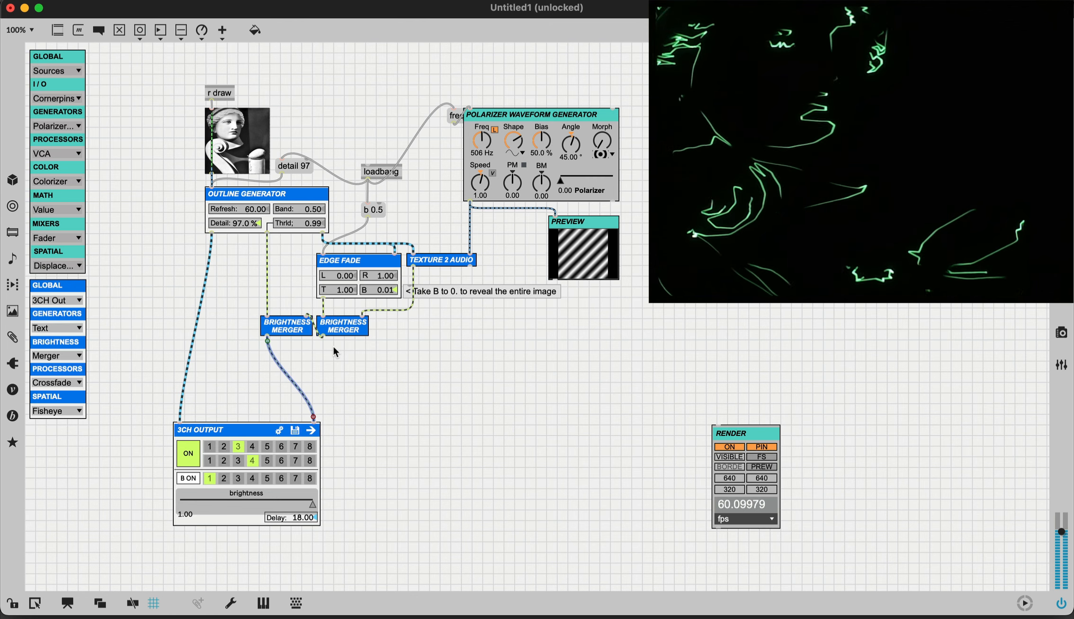
Return the Edge Fade's B value to 0.01 and set the Polarizer Waveform Generator to 249 Hz with its Polarizer amount at 0.98
left_click(401, 386)
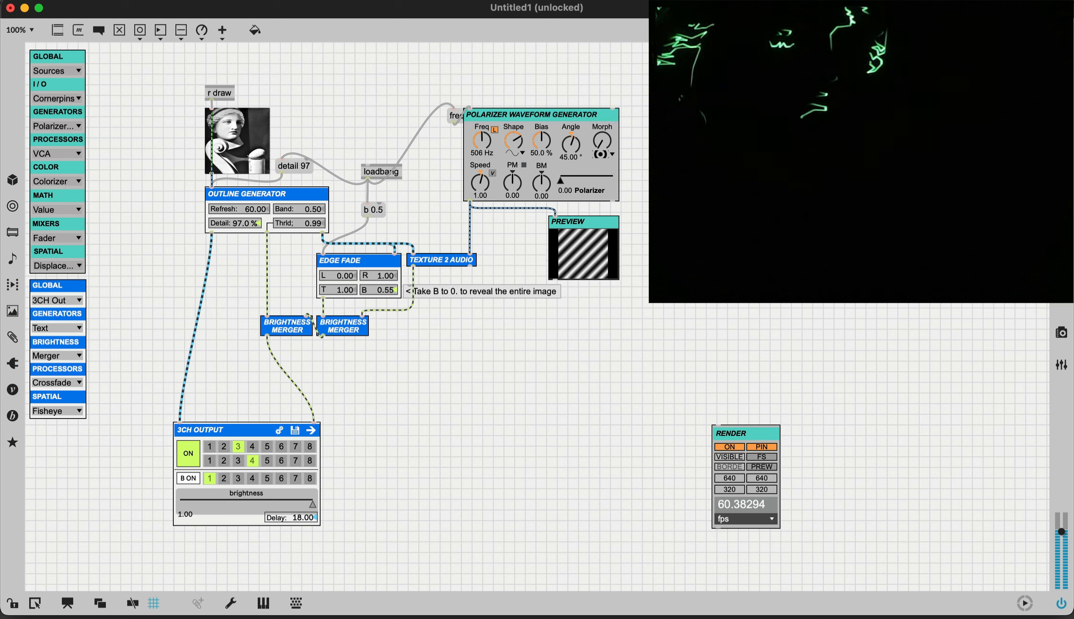
left_click_drag(386, 290, 386, 304)
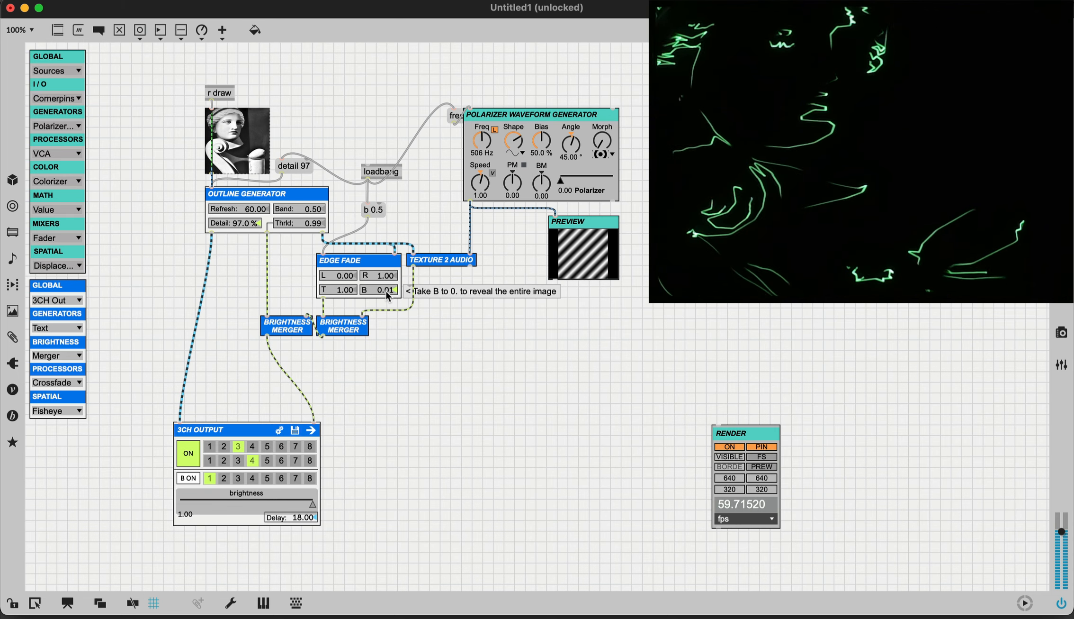
key("super+e")
key("super+e")
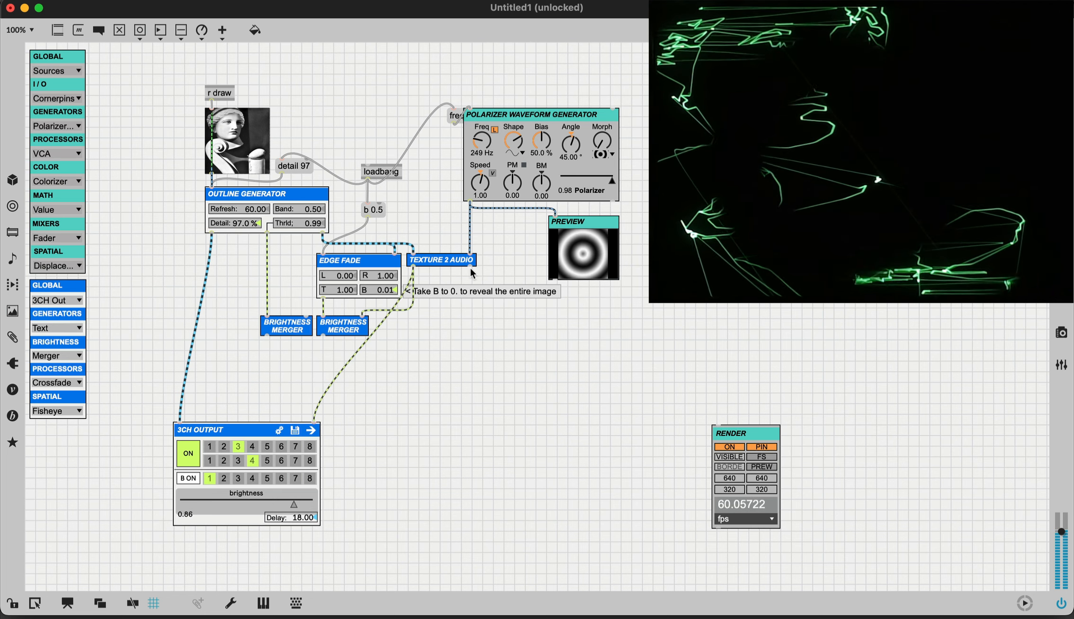
Clear the patch except for the 3CH Output and Render, add a vector Degrader and open its help patch
mouse_move(165, 99)
left_mouse_down()
mouse_move(481, 408)
mouse_move(649, 373)
left_mouse_up()
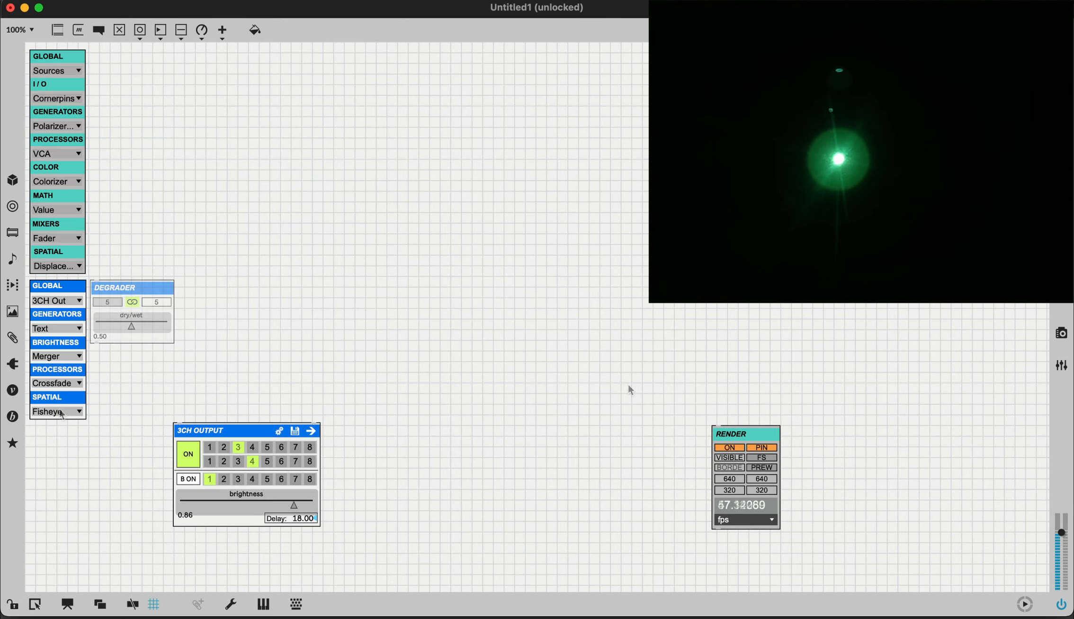
left_click_drag(144, 308, 247, 291)
left_click(247, 291, "alt")
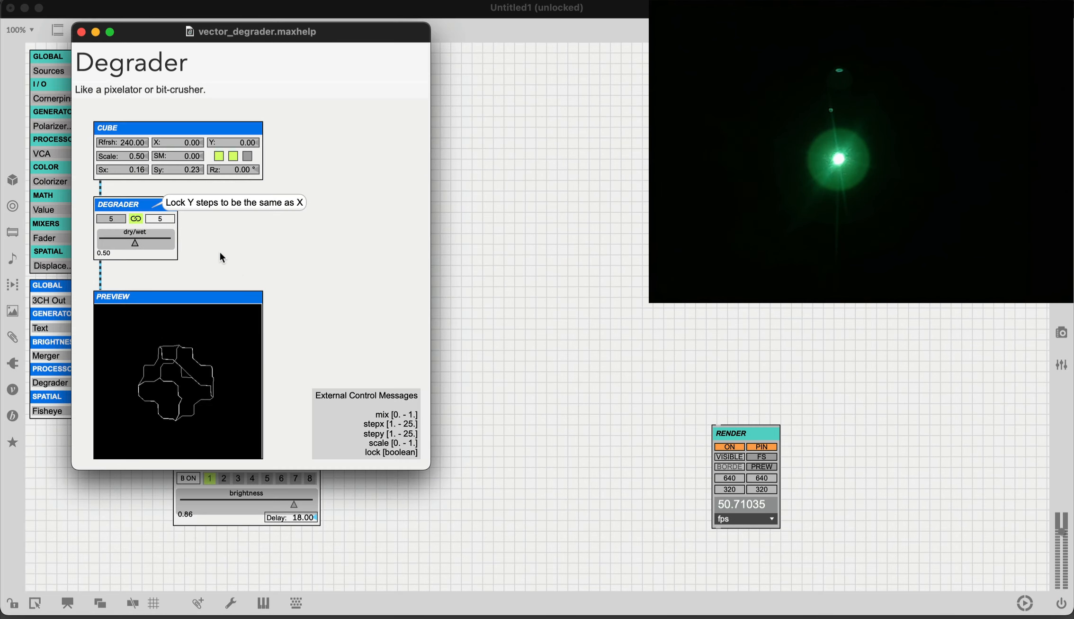
Copy the Cube and Degrader from the help patch into the main patch, and delete the separately added Degrader
key("super+e")
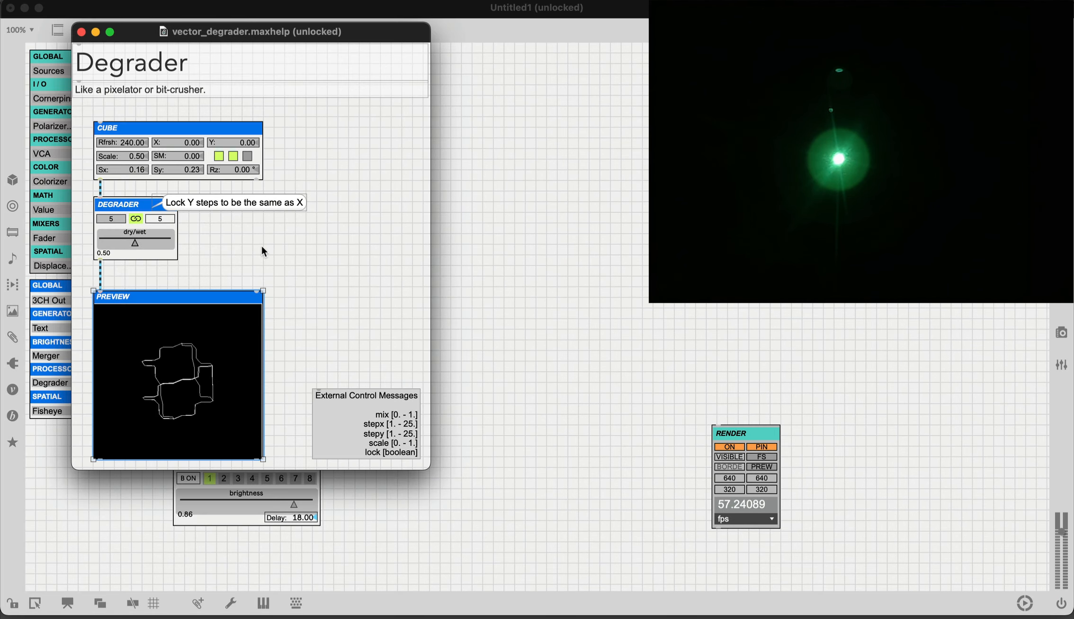
left_click_drag(262, 249, 93, 145)
left_click(82, 33)
key("super+v")
left_click(259, 298)
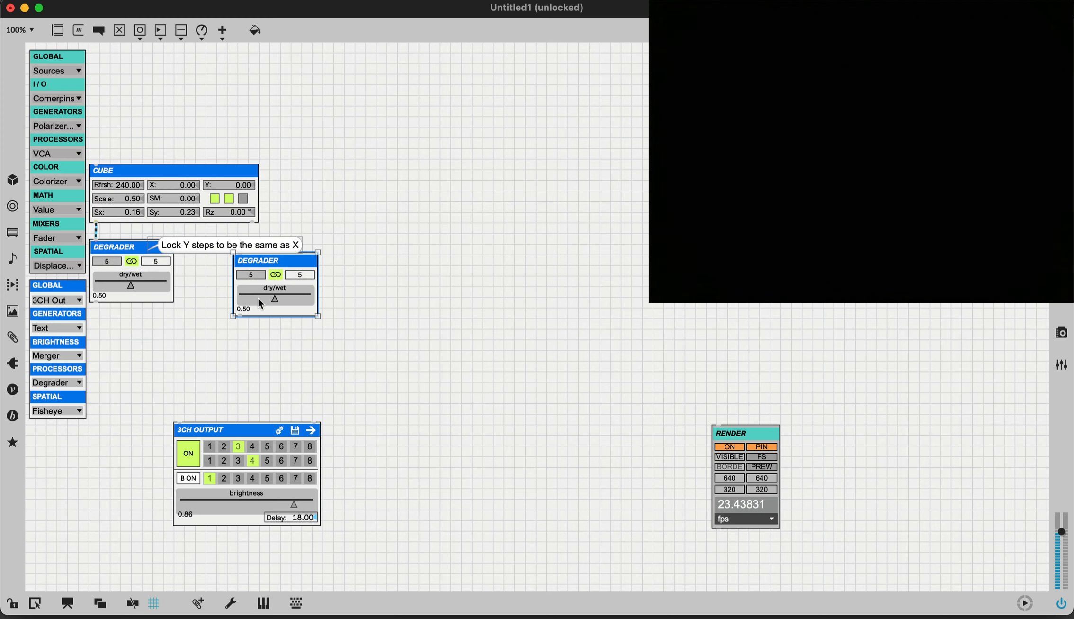
key("Delete")
Move the Cube and Degrader above the 3CH Output and connect the Degrader to the 3CH Output
left_click_drag(303, 349, 146, 240)
left_click_drag(234, 303, 342, 126)
left_click_drag(206, 453, 268, 401)
left_click_drag(298, 249, 271, 400)
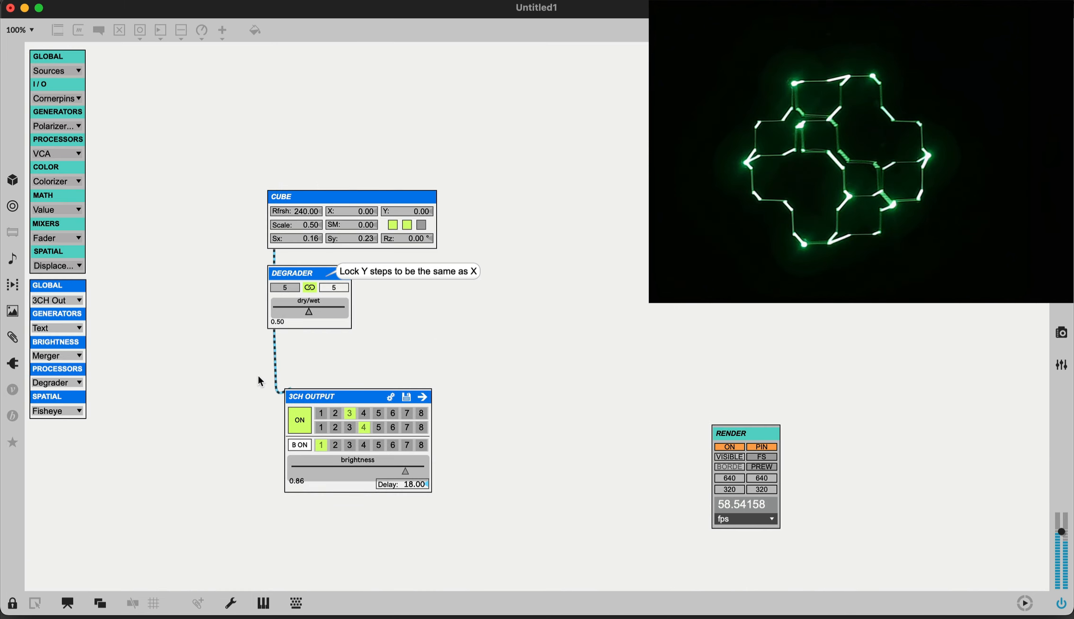
Compare the plain shape by feeding the Cube directly into the 3CH Output, and reconnect the Degrader to it
key("Delete")
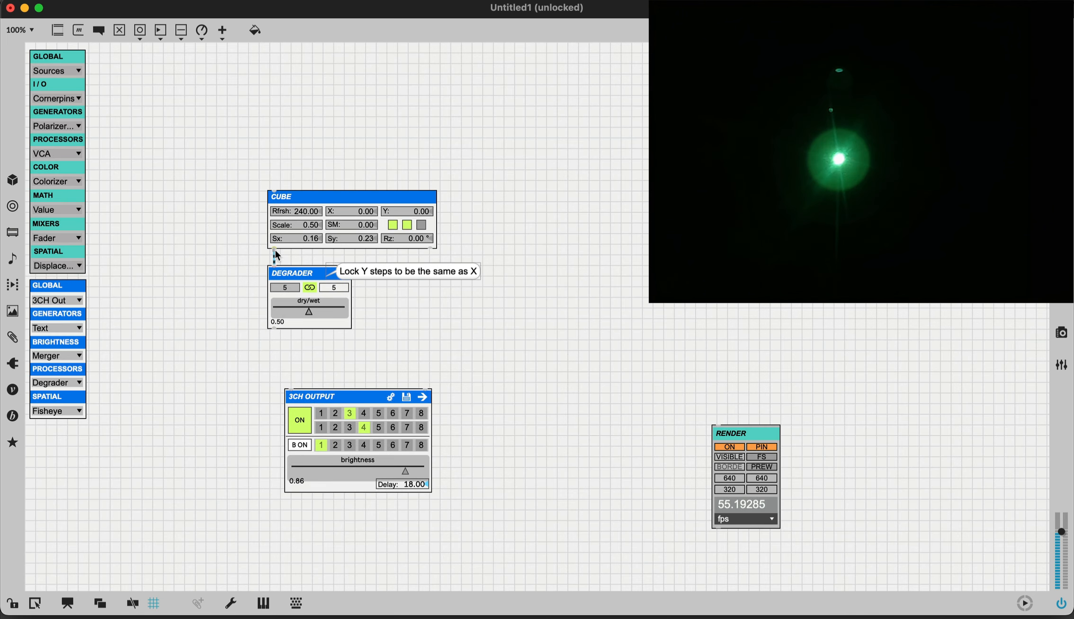
left_click_drag(275, 250, 291, 384)
mouse_move(274, 253)
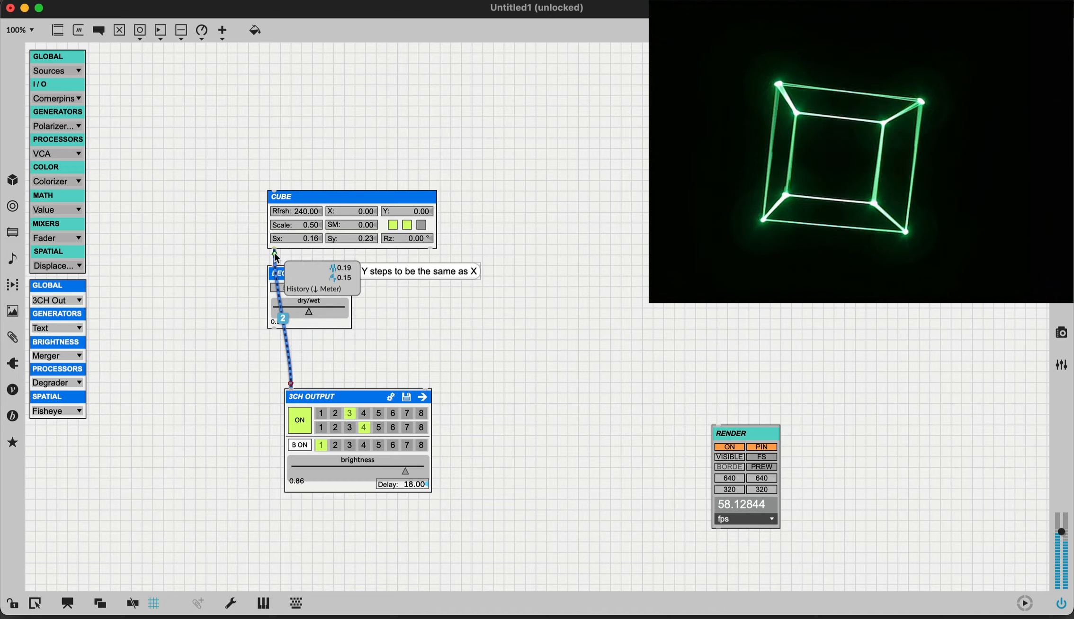
left_click_drag(275, 253, 274, 329)
Lock the patch and try the Degrader with unlinked X and Y steps at 15 and with linked steps at 4
key("super+e")
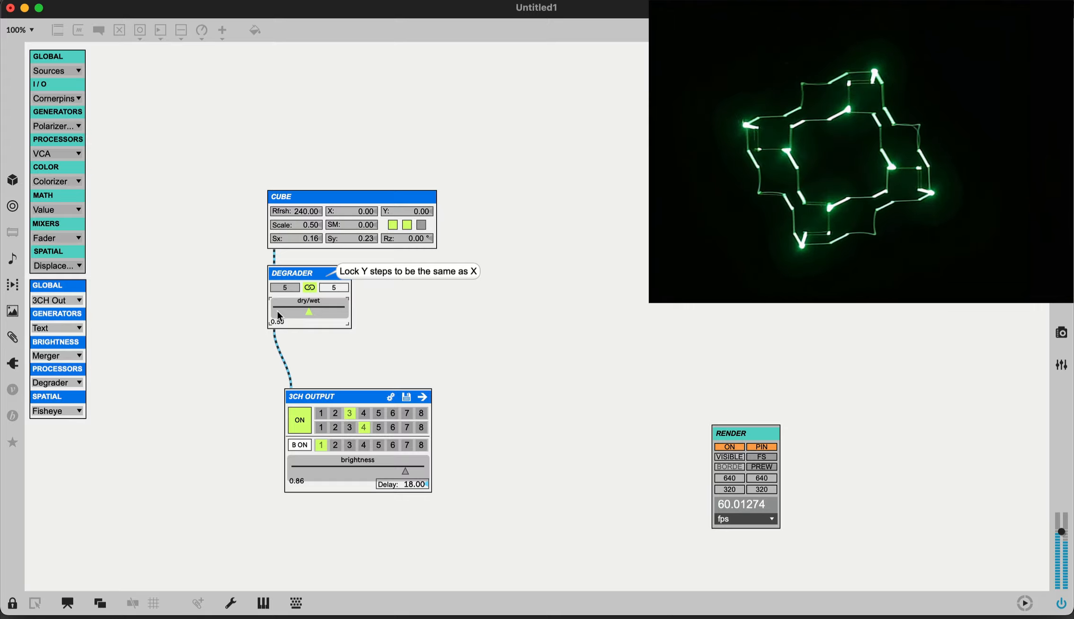
left_click(309, 288)
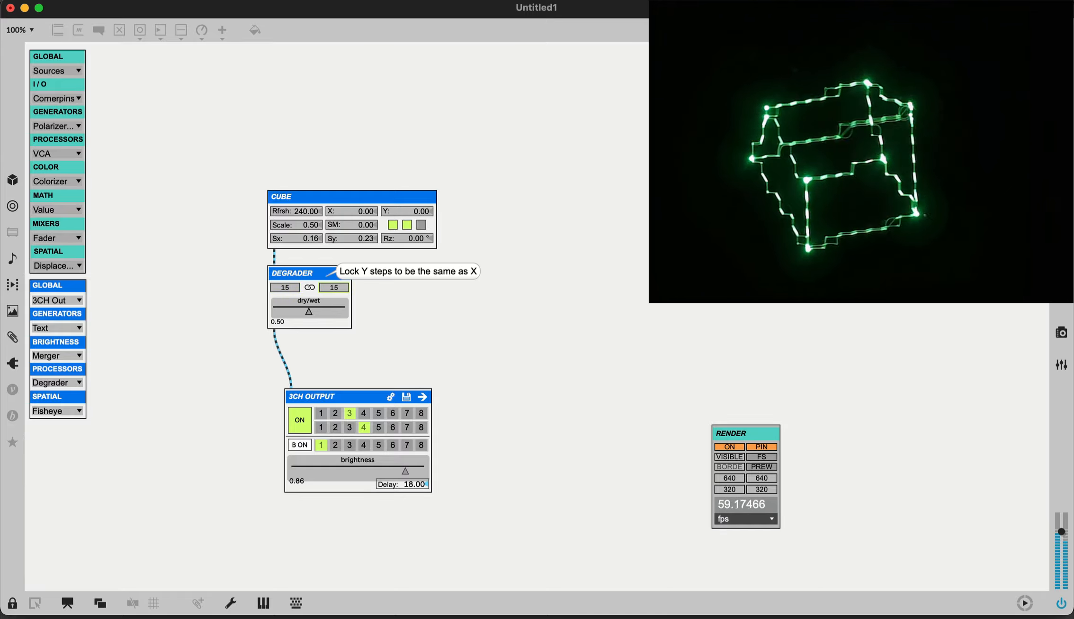
left_click(310, 290)
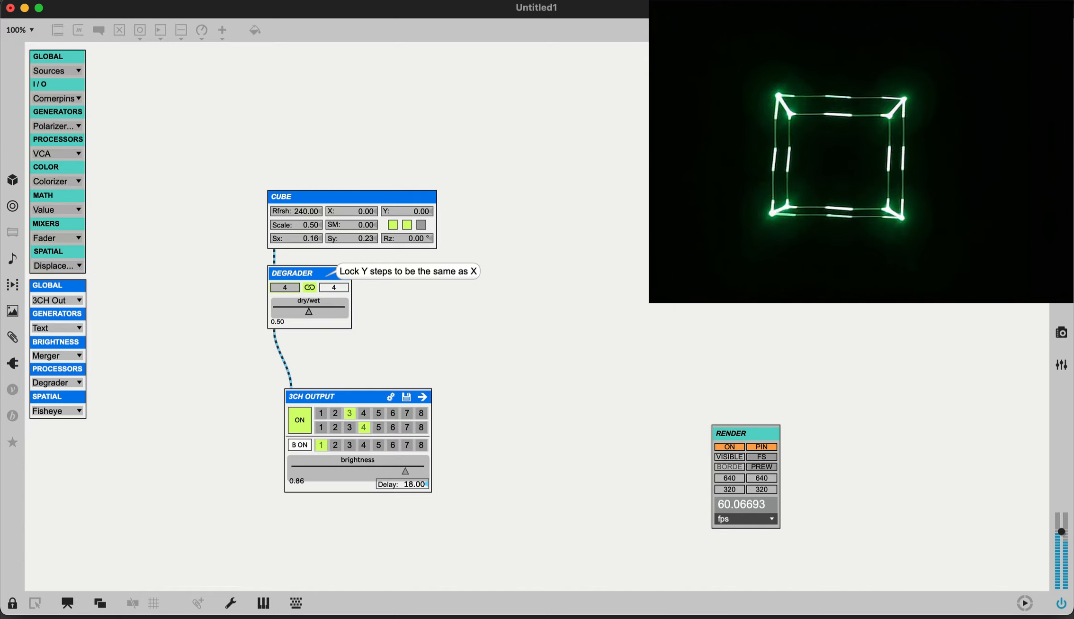
Unlock the patch, spread the Cube, Degrader and 3CH Output apart, and add a vector Cropper between the Degrader and 3CH Output
key("super+e")
left_click_drag(405, 325, 303, 272)
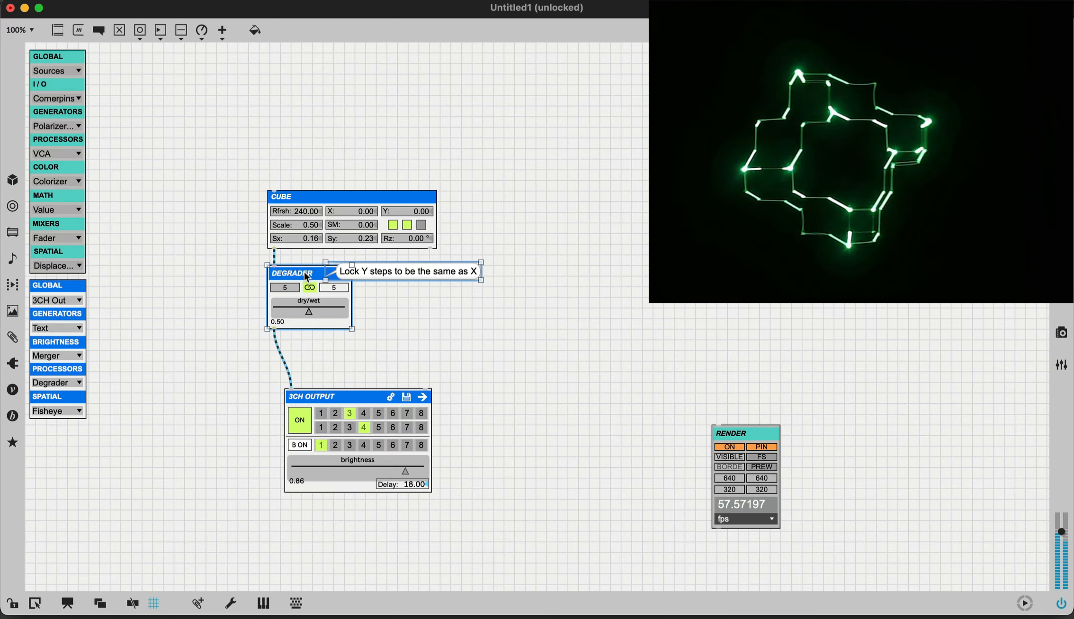
left_click(72, 382)
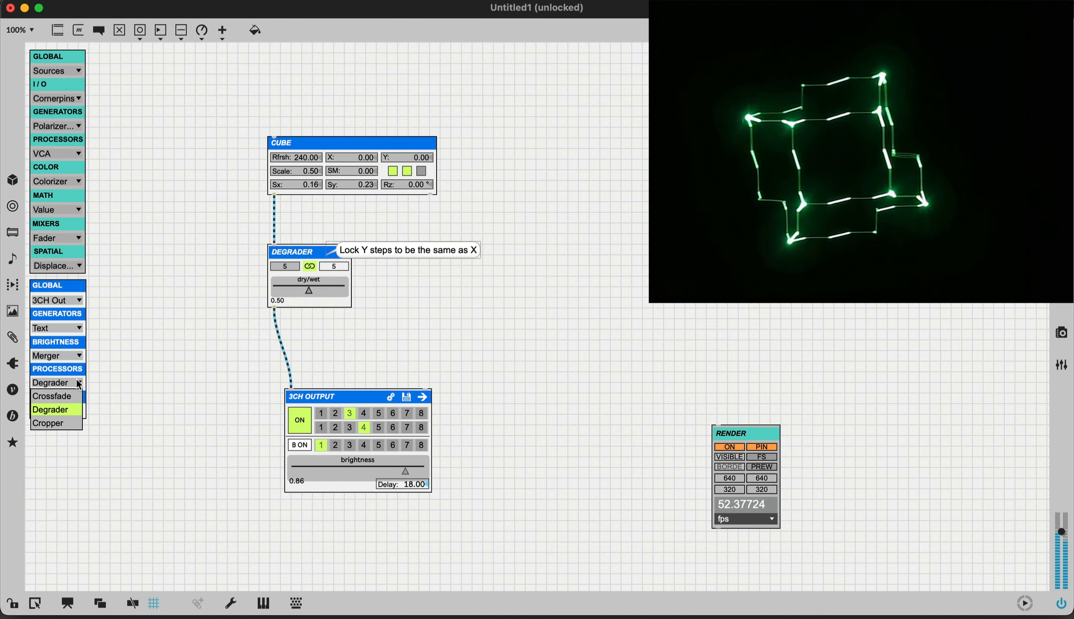
left_click(72, 419)
left_click_drag(99, 314, 250, 334)
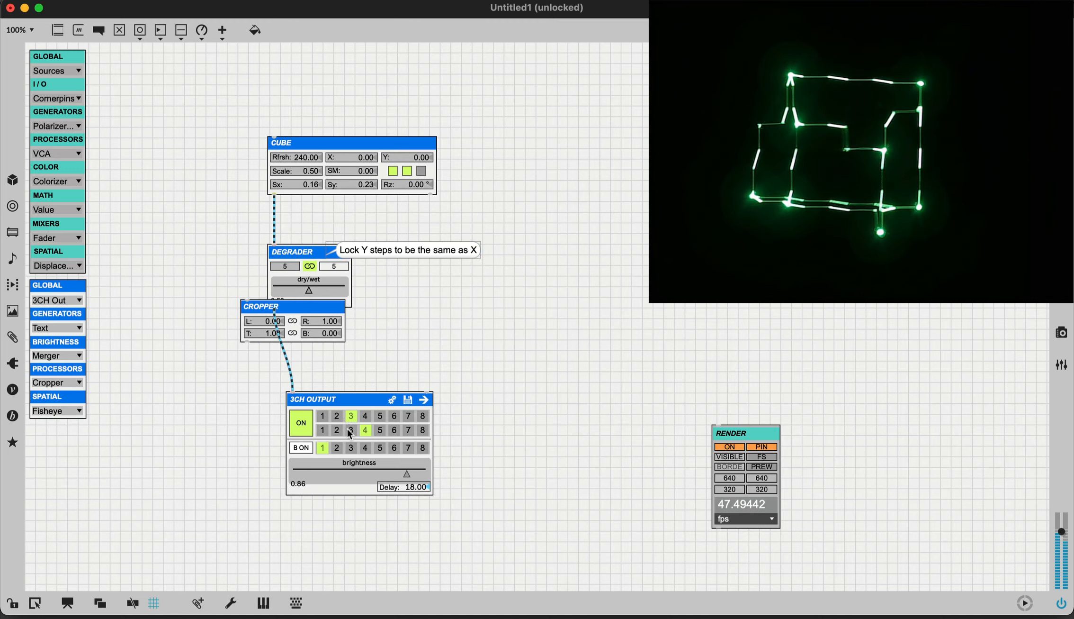
left_click_drag(347, 429, 337, 491)
left_click_drag(307, 315, 406, 358)
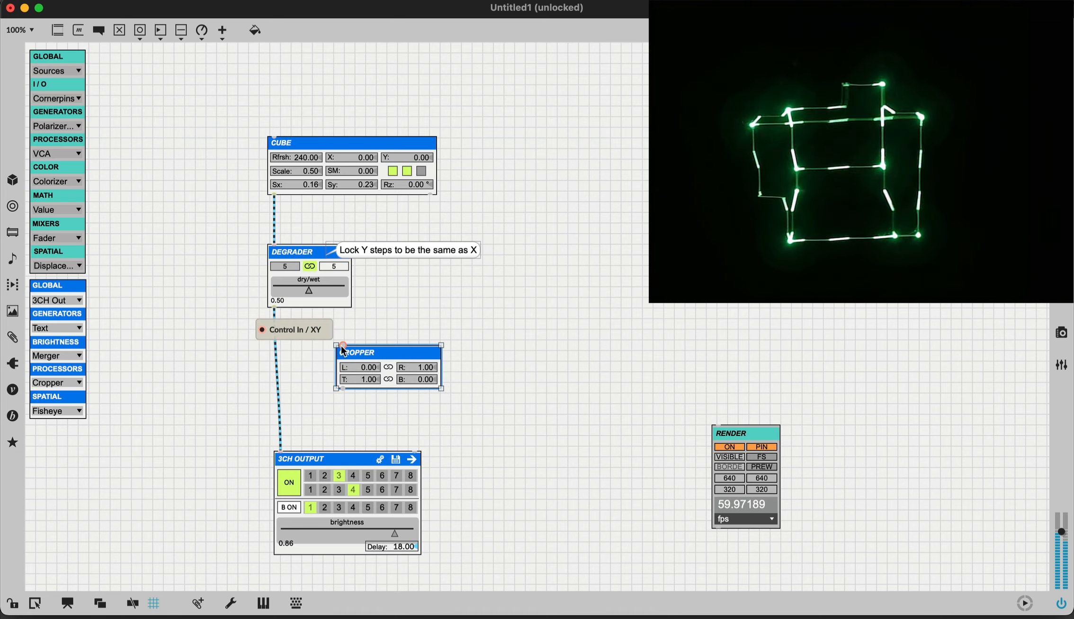
left_click_drag(379, 365, 363, 333)
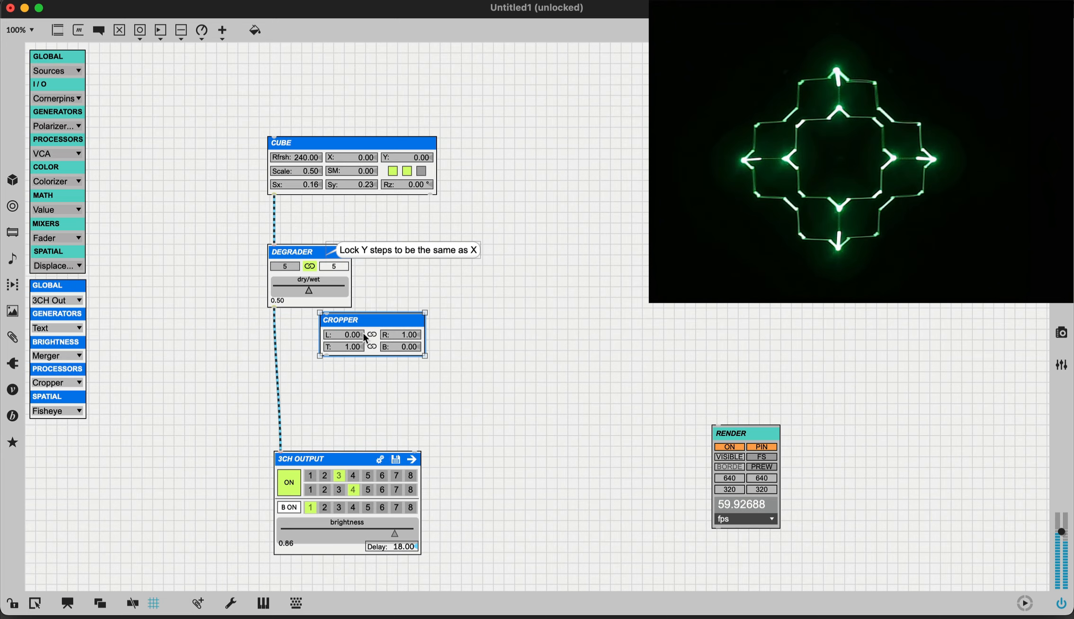
Check the Cropper's help patch, insert the Cropper into the cable between the Degrader and 3CH Output, and lock the patch
left_click(364, 333, "alt")
left_click_drag(282, 271, 199, 233)
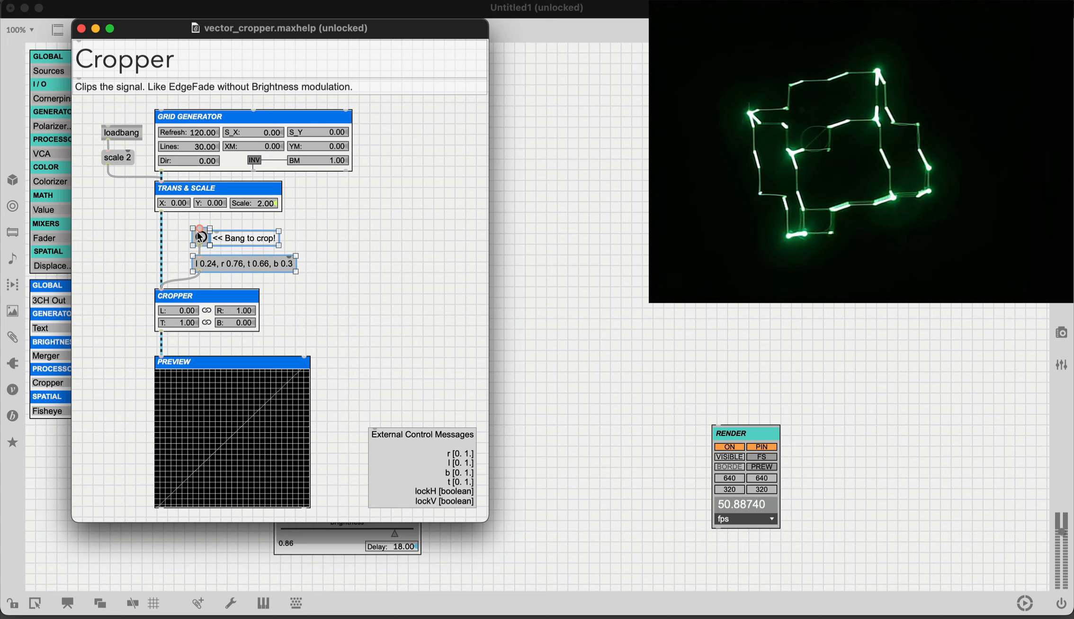
left_click(82, 29)
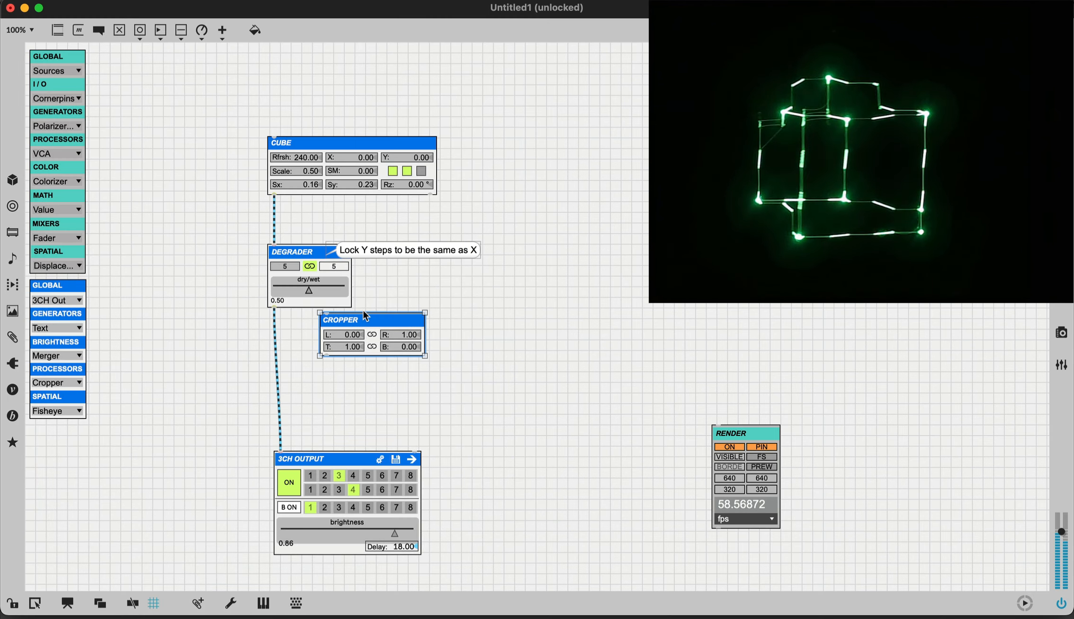
left_click_drag(379, 321, 314, 360)
key("super+e")
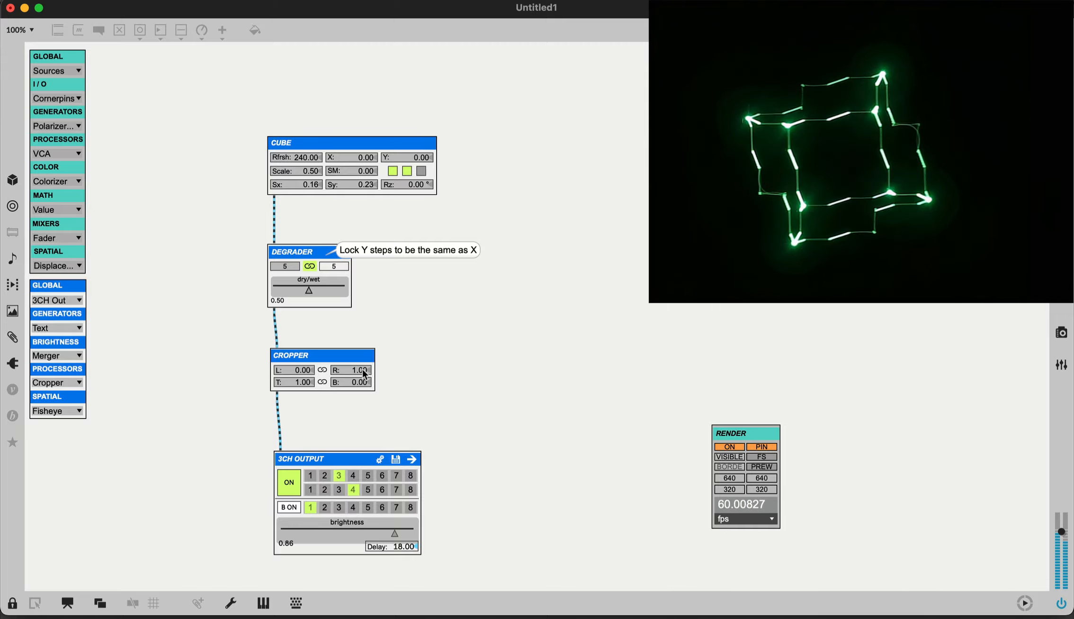
Try cropping the shape with R 0.51, L 0.39 and B 0.49, and restore the Cropper's full range
left_click(364, 372)
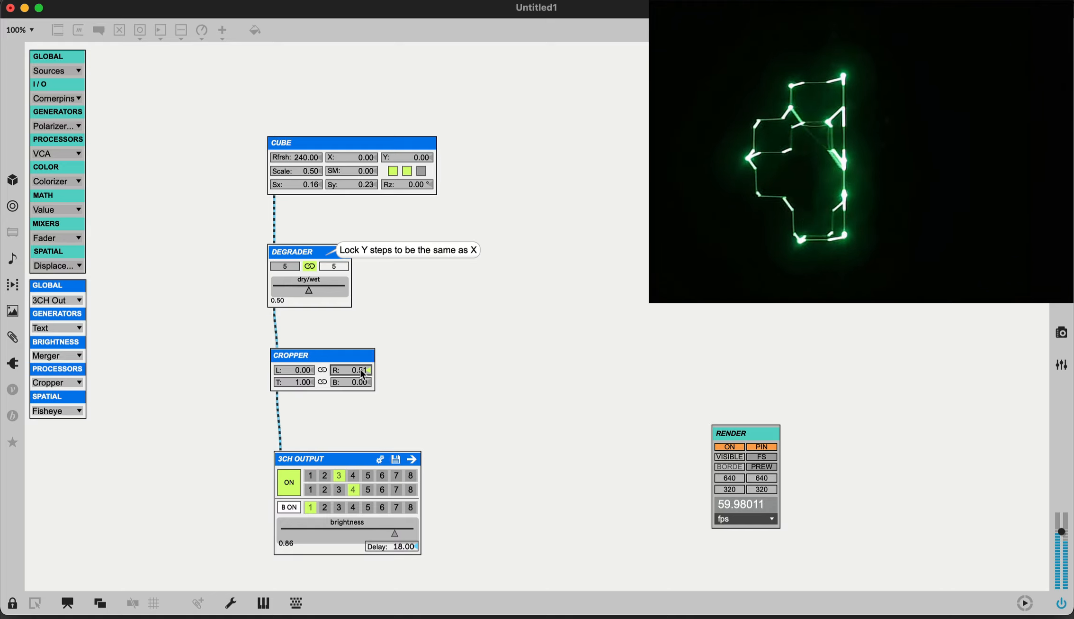
left_click_drag(308, 376, 351, 377)
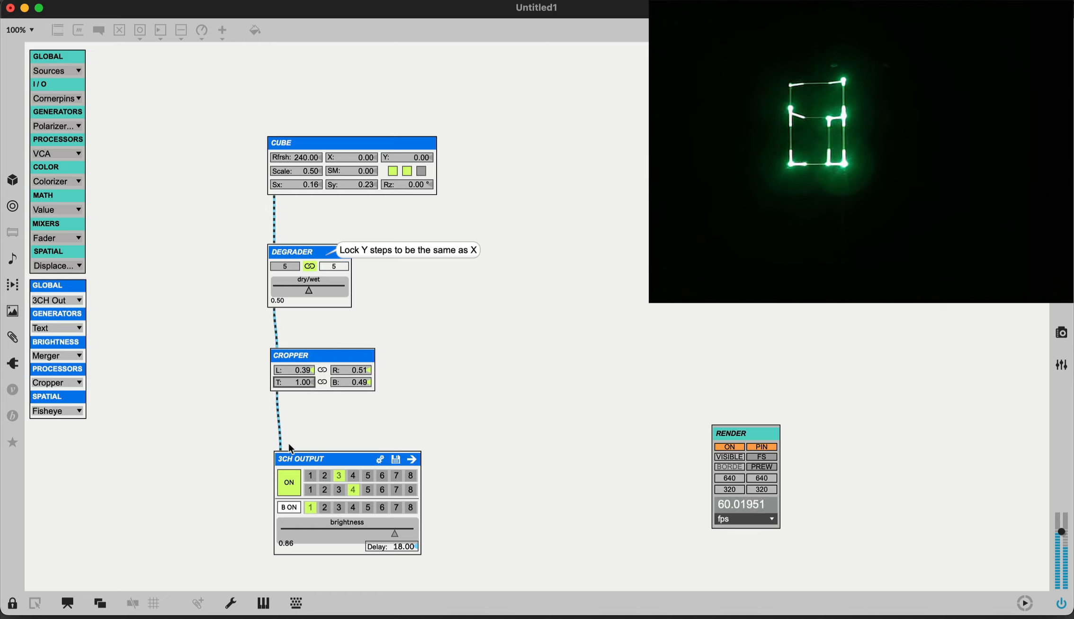
left_click_drag(303, 375, 304, 393)
mouse_move(368, 374)
left_mouse_down()
mouse_move(369, 360)
mouse_move(365, 391)
left_mouse_up()
left_click(55, 384)
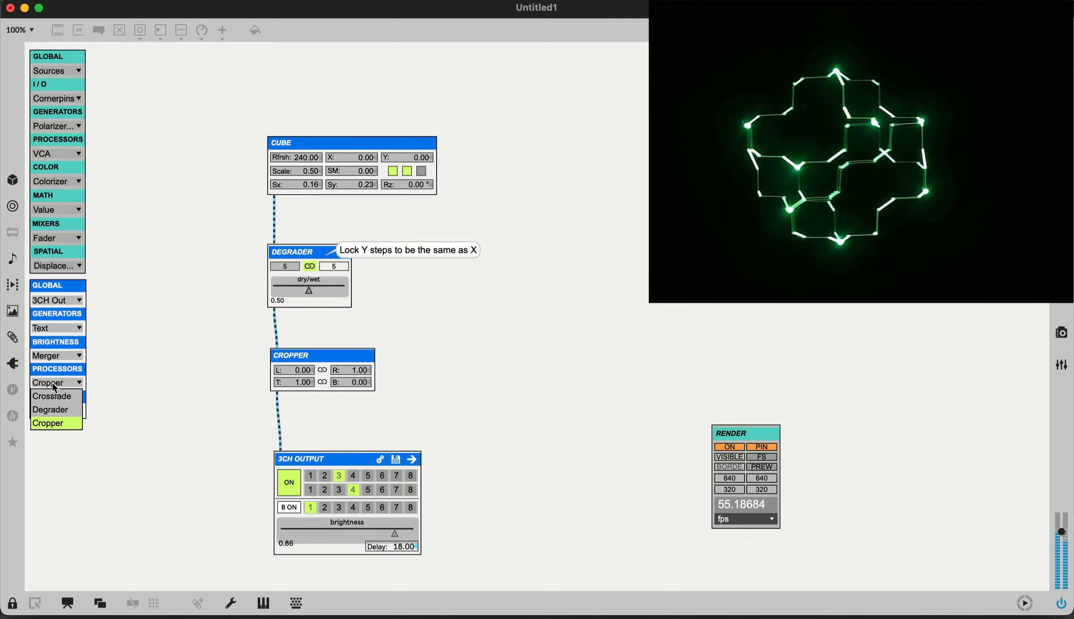
Replace the Cropper with a Trans & Scale module wired between the Degrader and the 3CH Output
key("super+e")
left_click(301, 369)
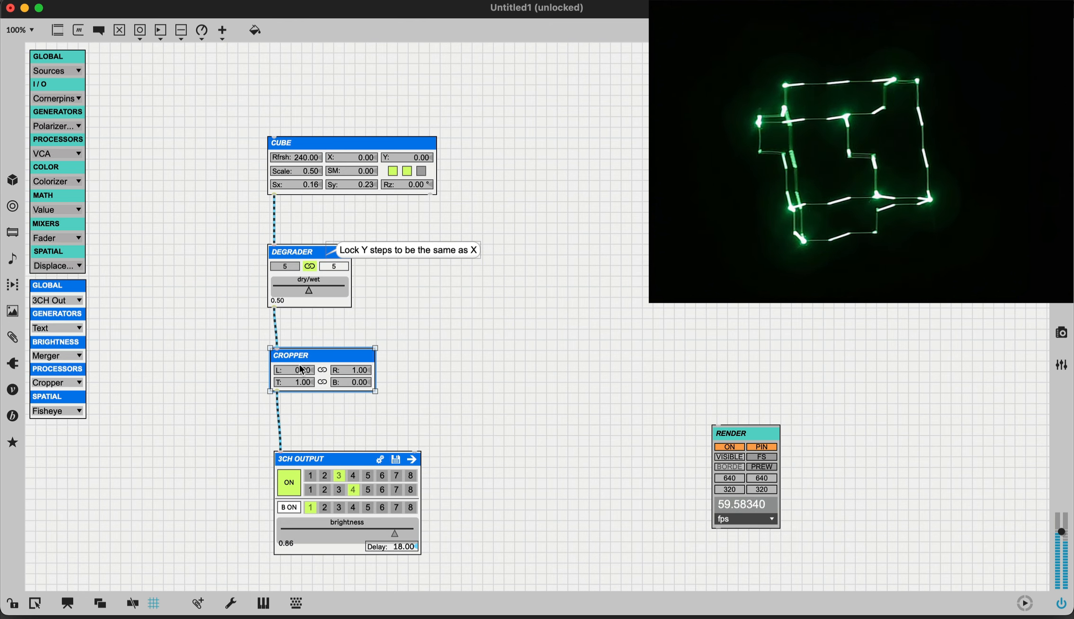
key("BackSpace")
left_click(56, 411)
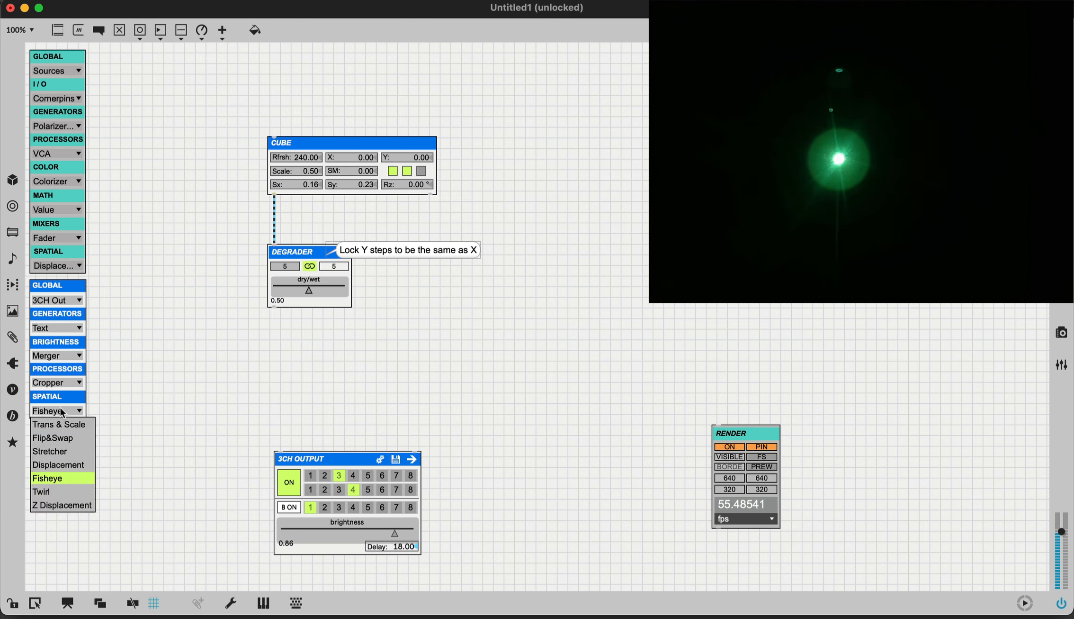
left_click(52, 423)
left_click_drag(207, 300, 361, 355)
left_click_drag(275, 307, 284, 483)
Lock the patch and set the Trans & Scale module to scale 1.06, X -0.14 and Y -0.13
key("super+e")
left_click(370, 356)
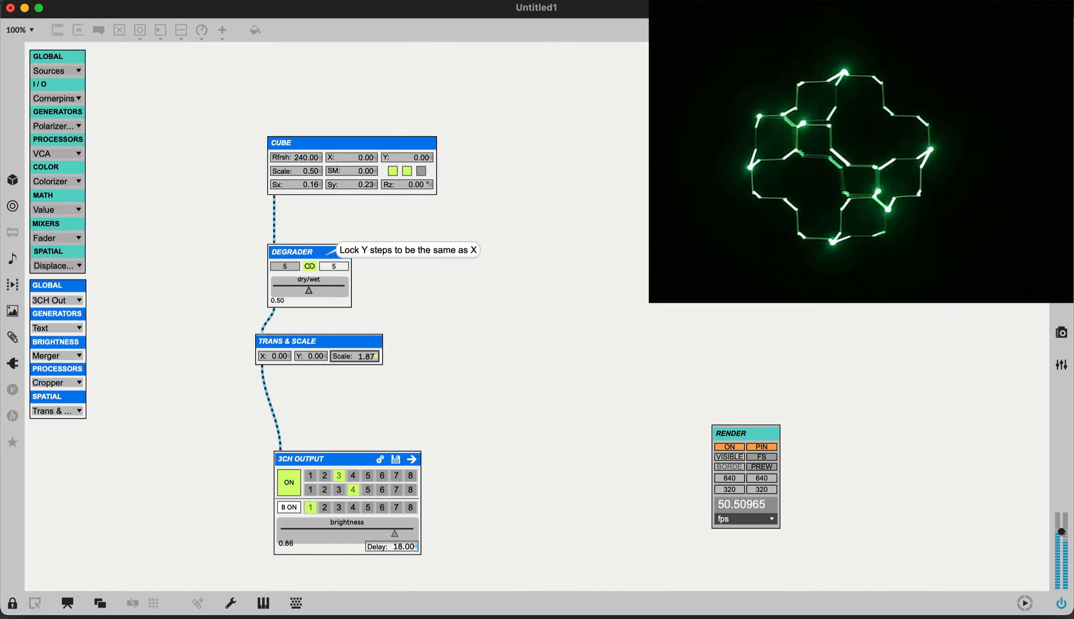
left_click_drag(311, 357, 280, 367)
left_click(286, 356)
Insert a Flip & Swap module between Trans & Scale and the 3CH Output, and try inverting the Y axis
key("super+e")
left_click(60, 410)
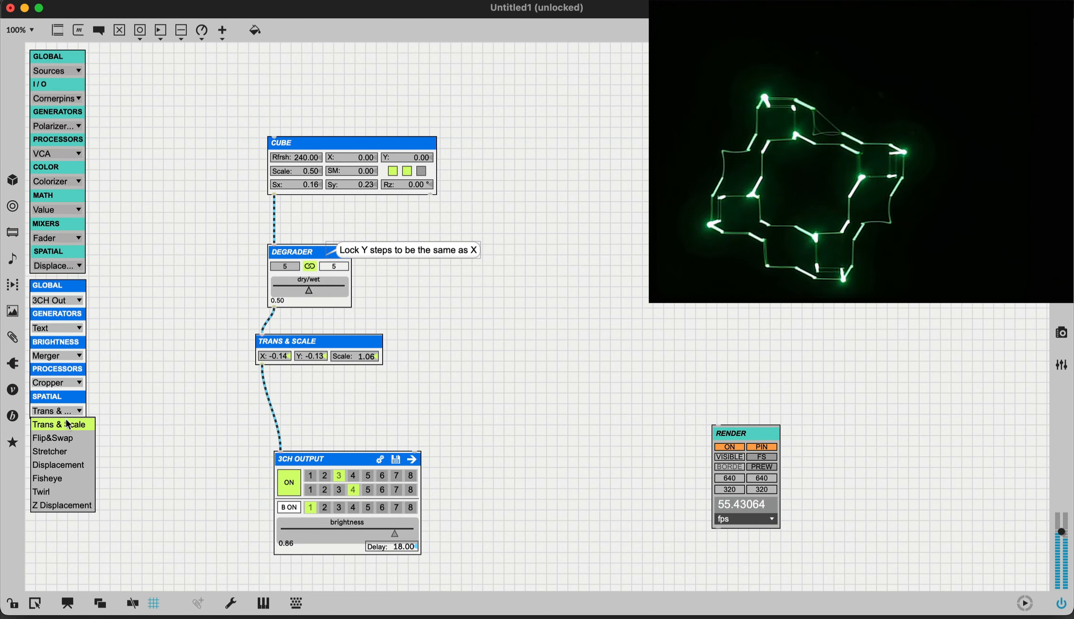
left_click(57, 435)
left_click_drag(57, 411, 291, 394)
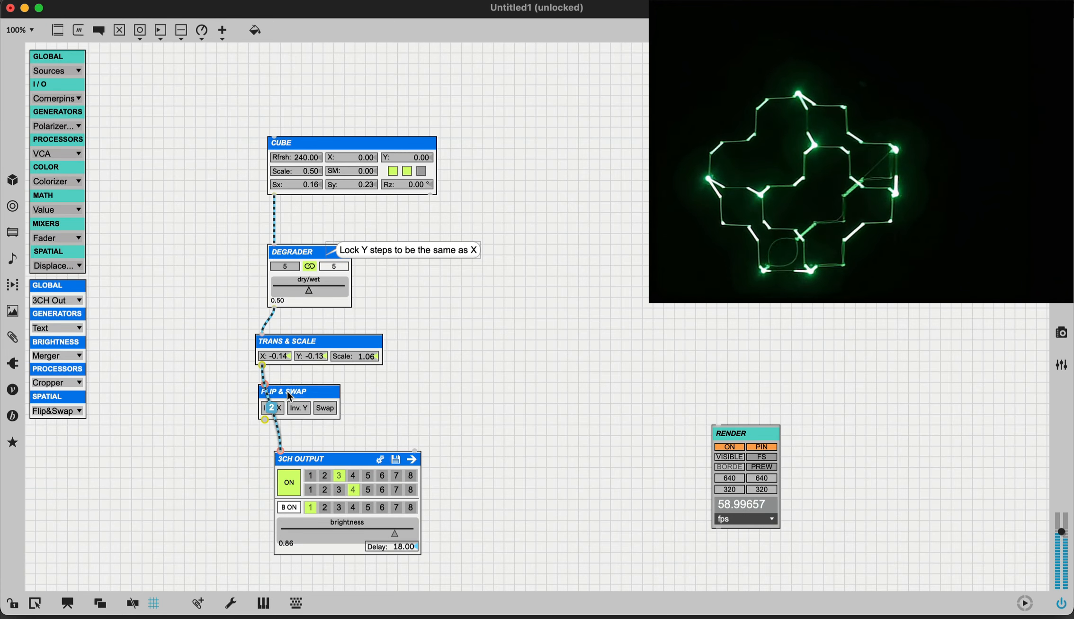
key("super+e")
left_click(298, 405)
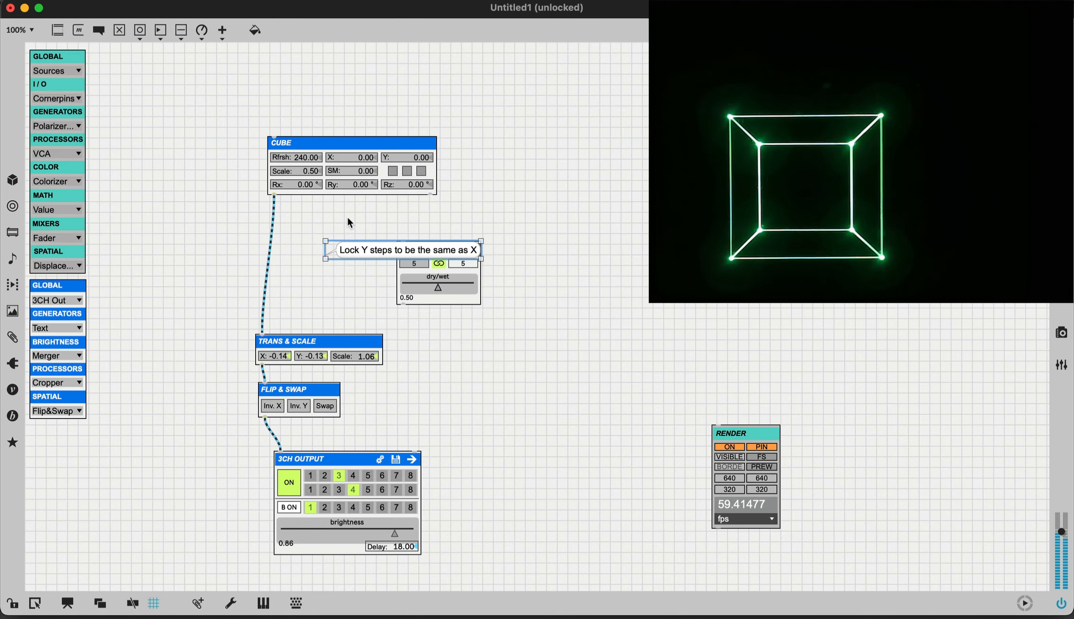
Replace the Cube with a Rasterscan Generator wired directly into the Flip & Swap module
left_click(353, 171)
key("Delete")
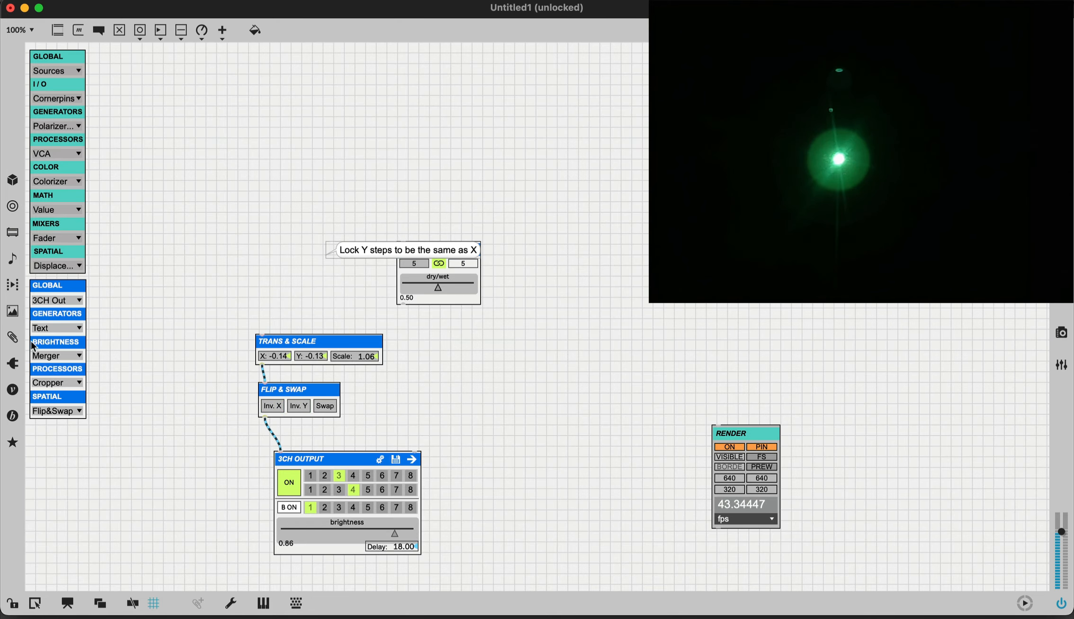
left_click(51, 326)
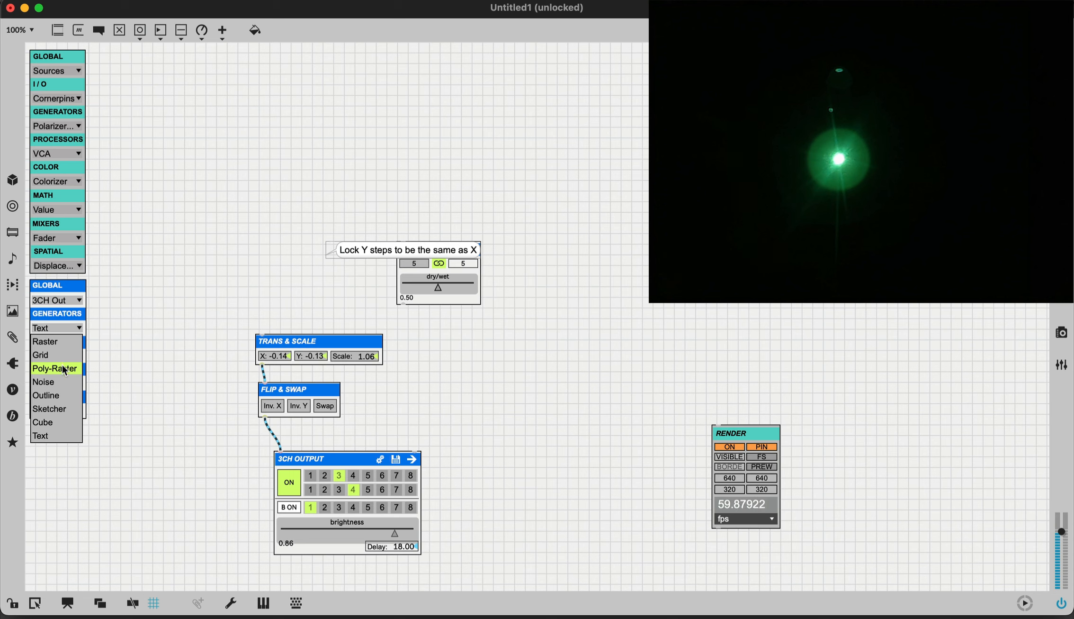
left_click(48, 341)
left_click_drag(89, 304, 164, 234)
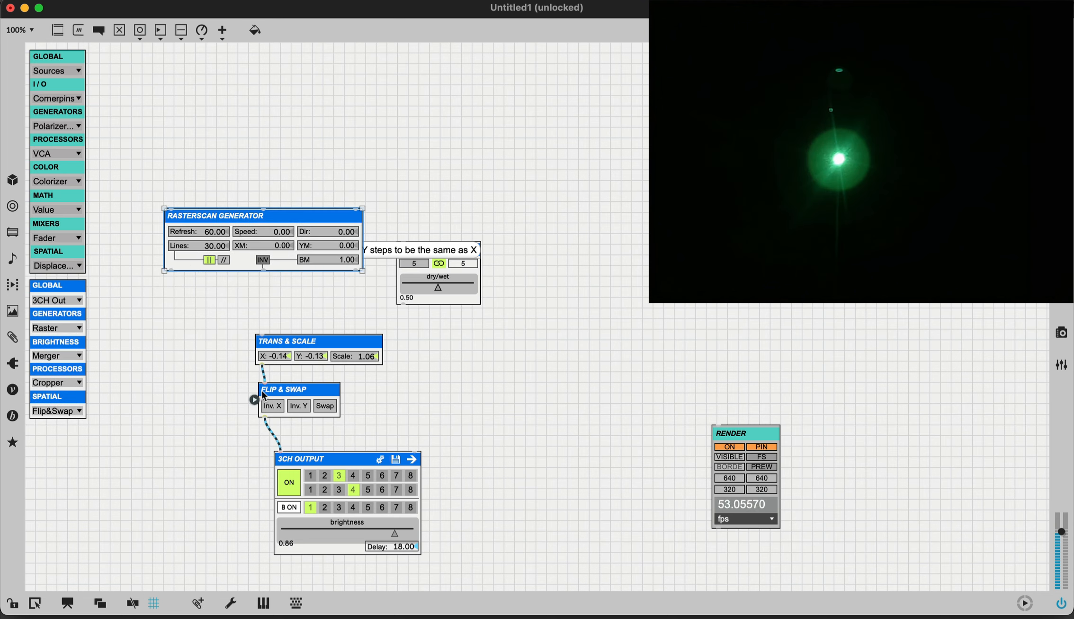
left_click_drag(262, 369, 172, 270)
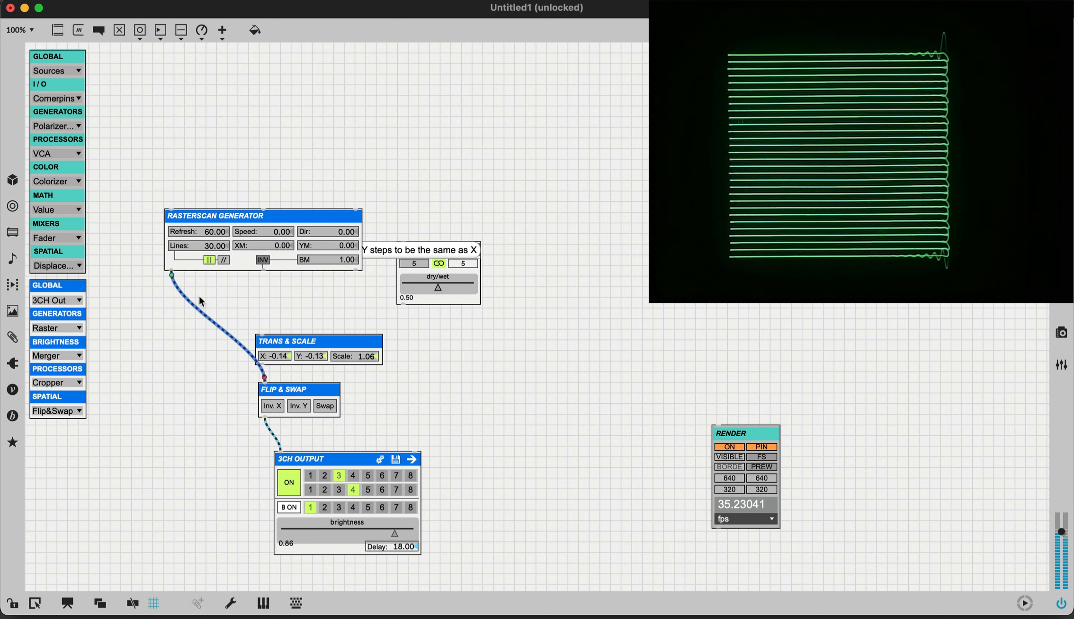
Lock the patch, swap the X and Y axes in Flip & Swap, and unlock the patch
key("super+e")
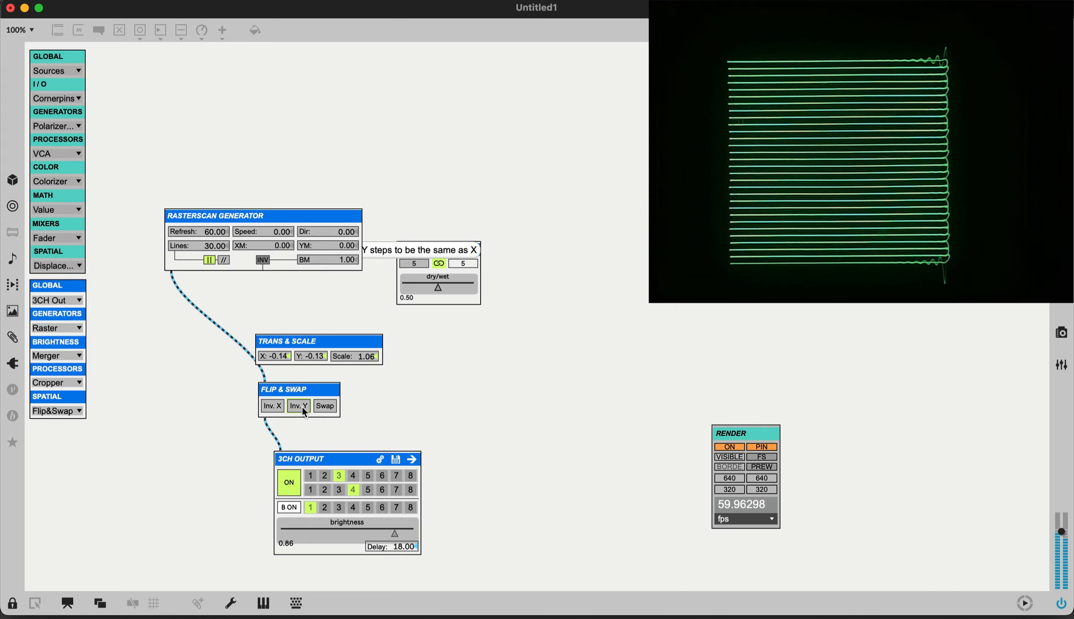
left_click(319, 406)
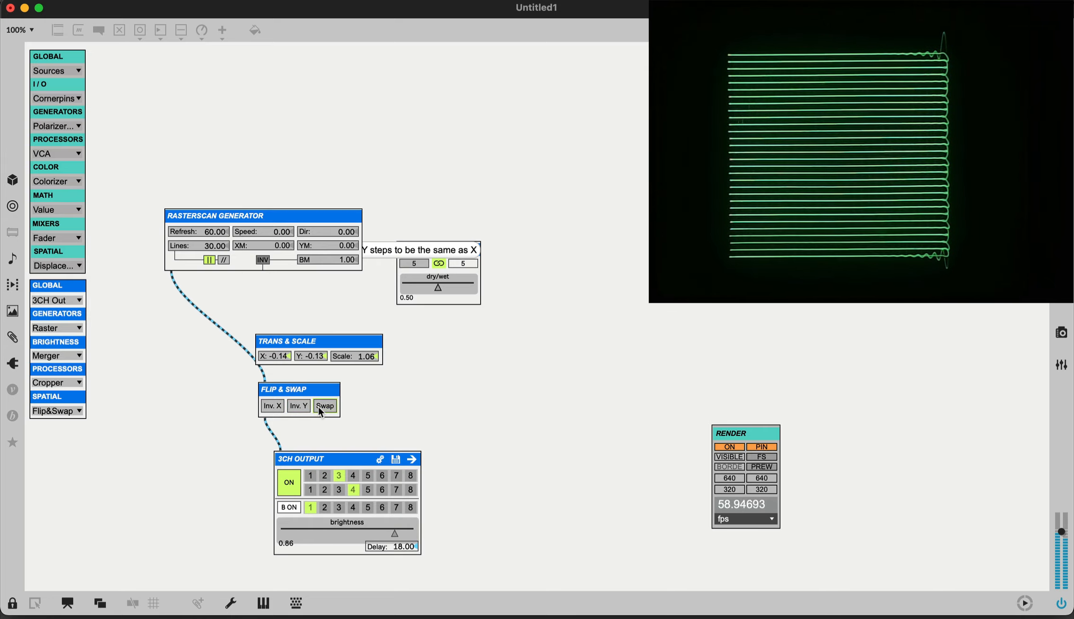
left_click(319, 406)
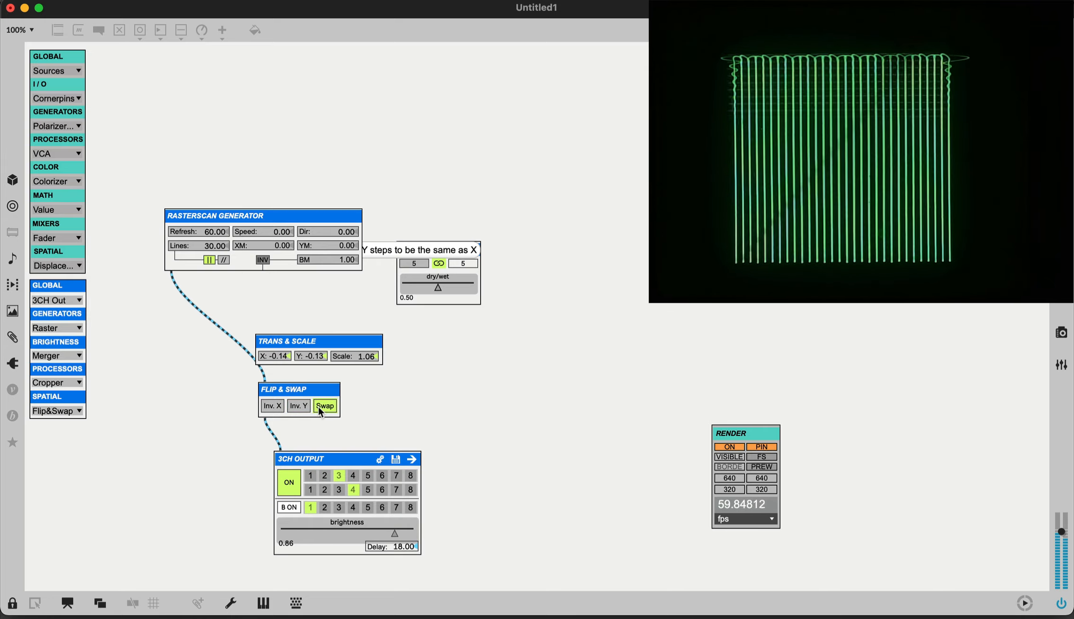
key("super+e")
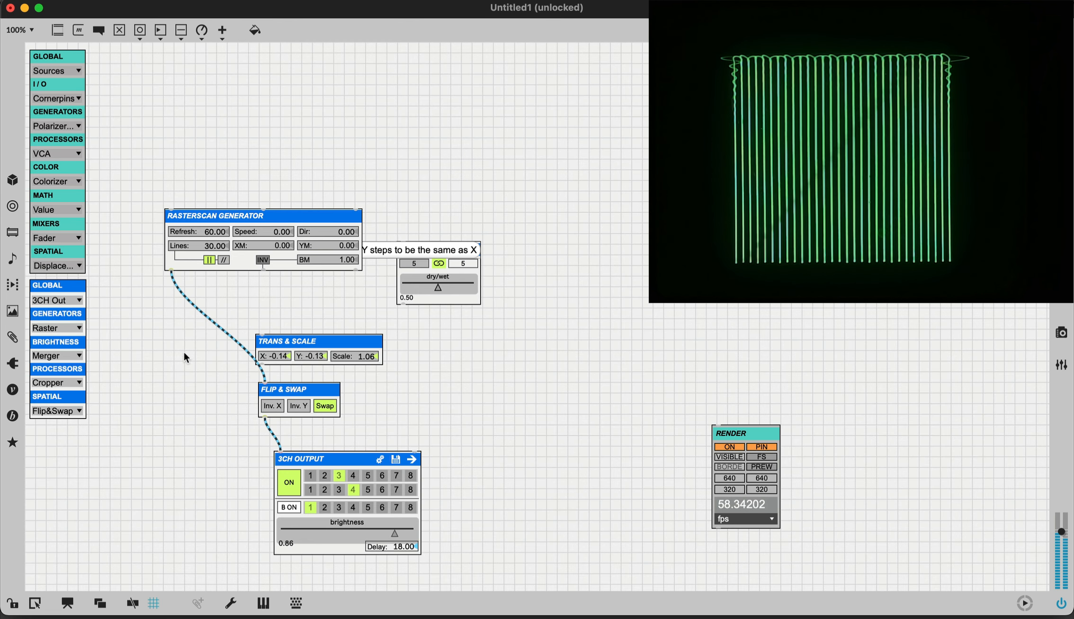
Move Flip & Swap and Trans & Scale aside and insert a Stretcher between the Rasterscan Generator and the 3CH Output
left_click(57, 410)
left_click(66, 449)
left_click_drag(310, 406, 497, 404)
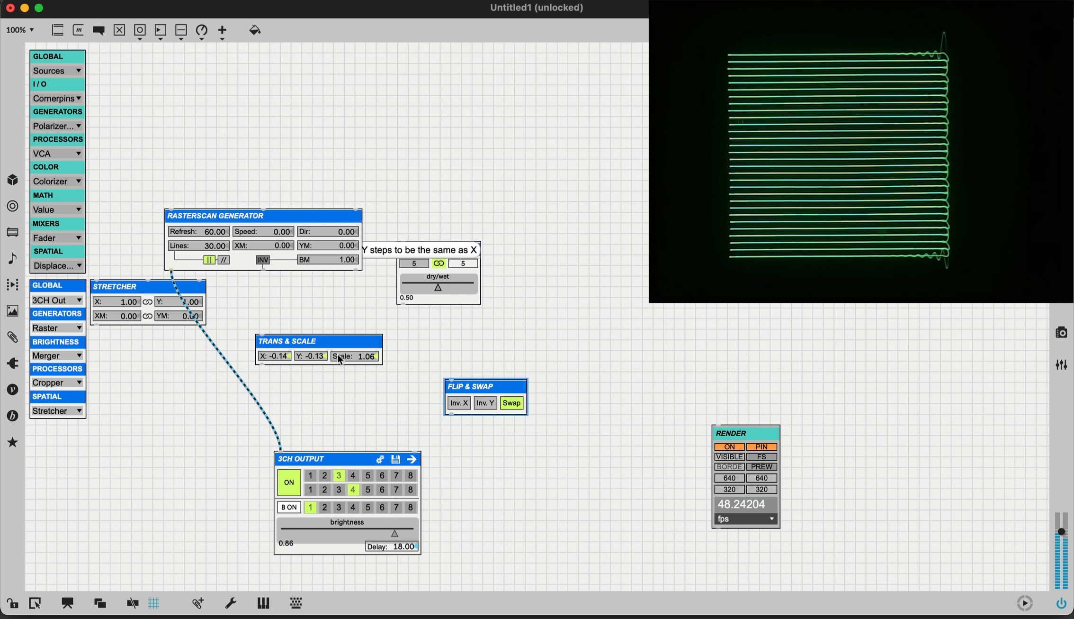
left_click_drag(343, 355, 581, 354)
left_click(128, 306)
left_click_drag(128, 306, 239, 364)
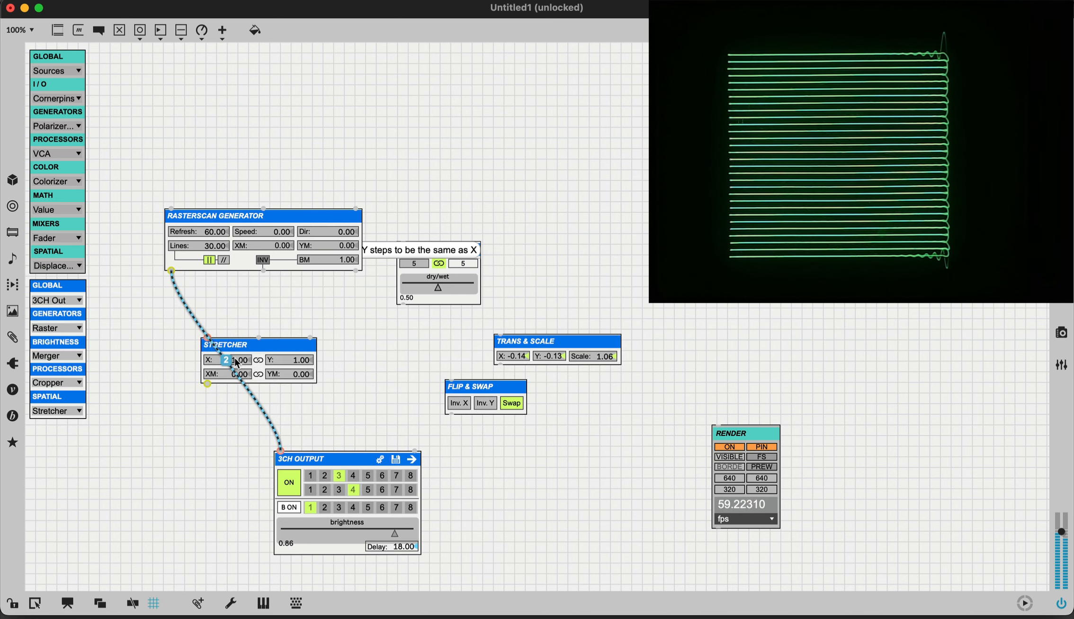
Link the Stretcher's X and Y values with the patch locked and set both to 0.87
key("super+e")
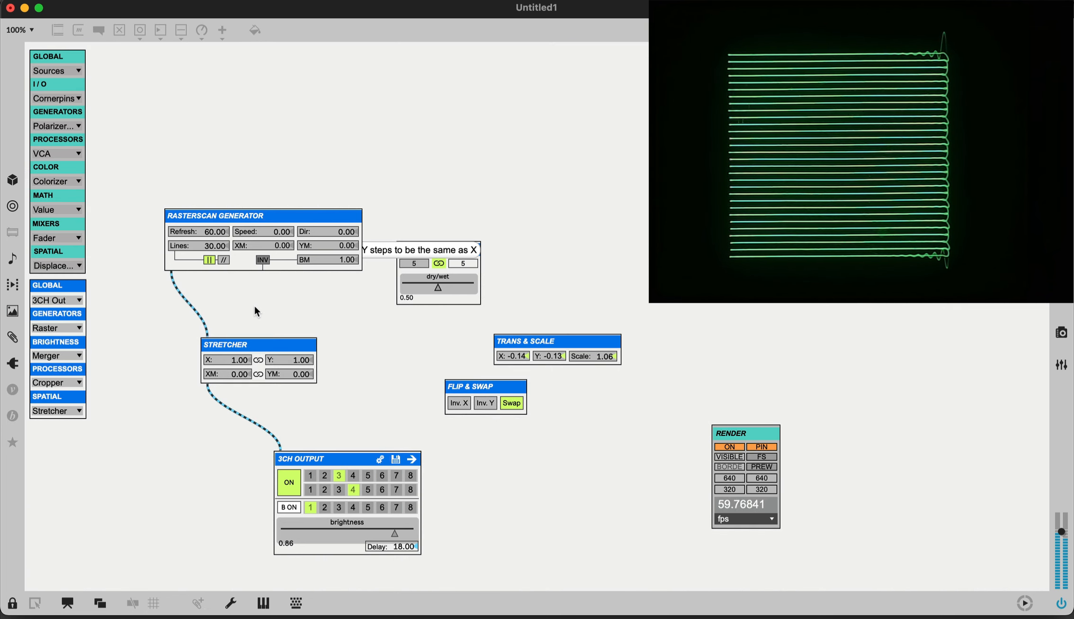
key("super+e")
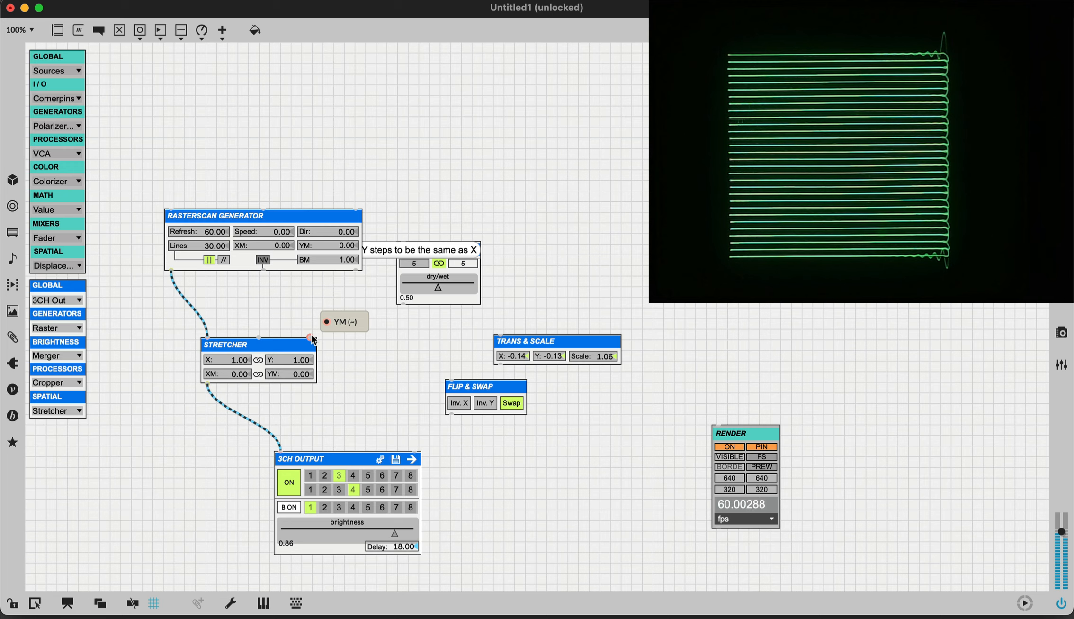
key("super+e")
left_click_drag(250, 356, 245, 316)
left_click(256, 361)
key("super+e")
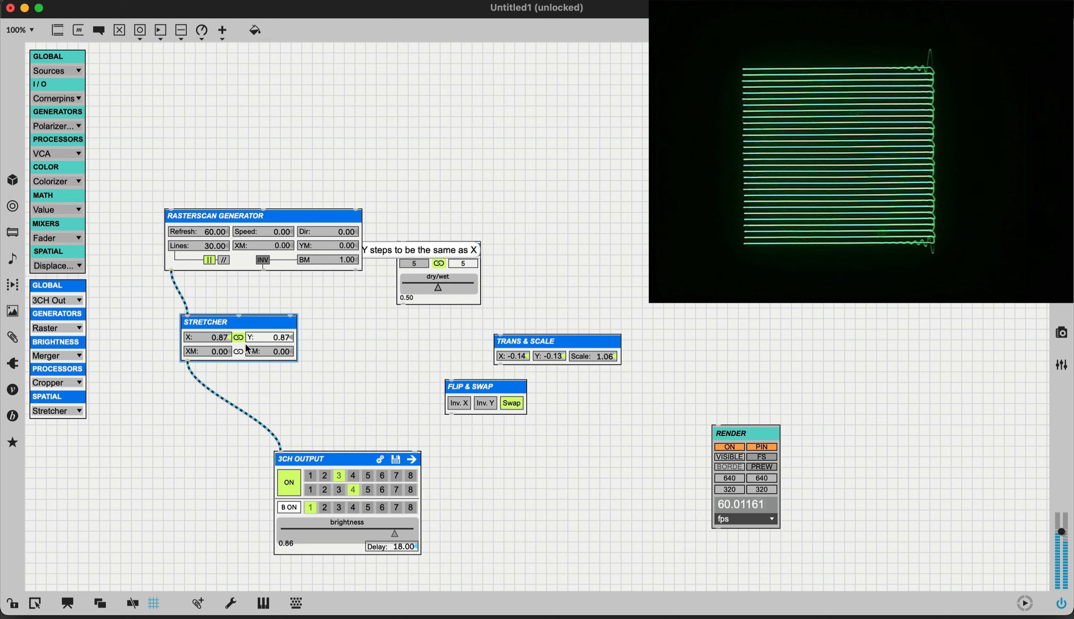
Replace the Stretcher with a Displacement module wired between the Rasterscan Generator and the 3CH Output
key("BackSpace")
left_click(52, 410)
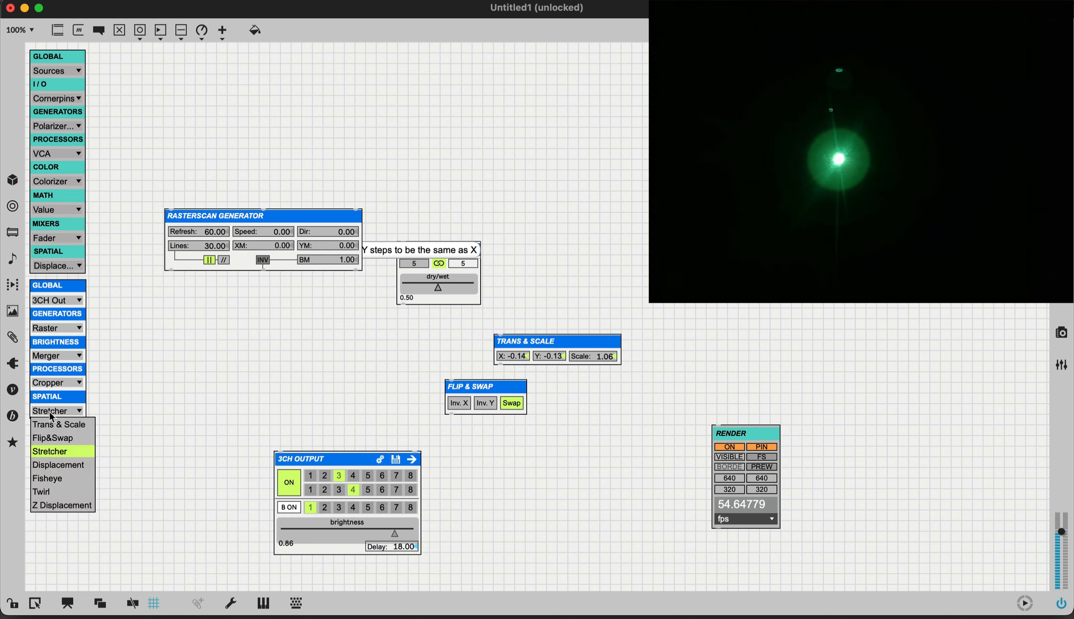
left_click(58, 459)
left_click_drag(112, 340, 209, 370)
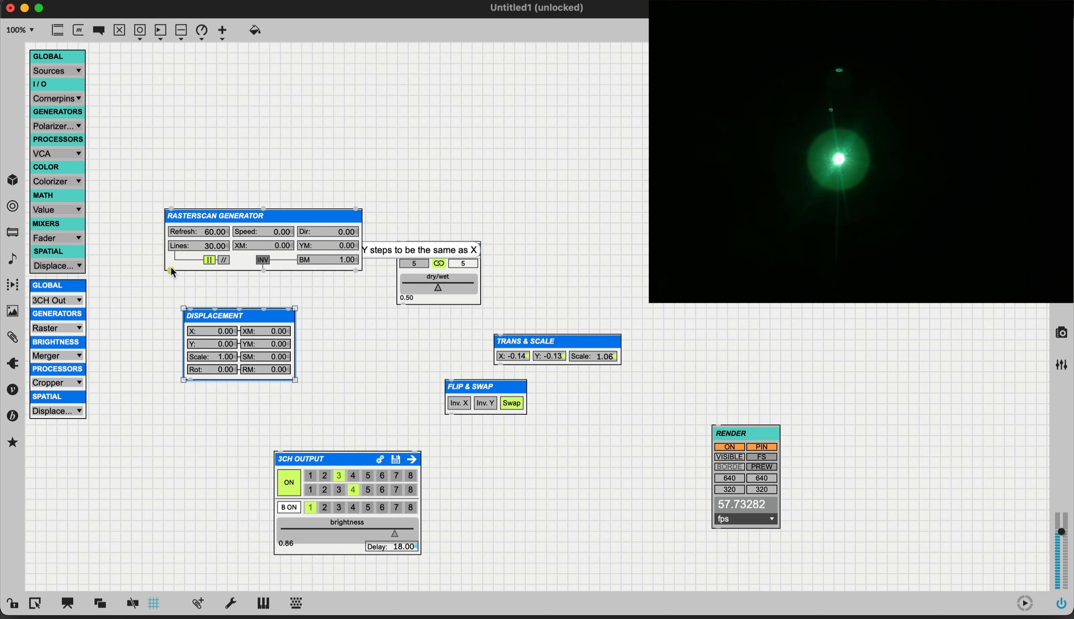
left_click_drag(172, 273, 191, 308)
left_click_drag(190, 380, 279, 458)
Lock the patch and set the Displacement module to X 0.41 and Rot 0.38
key("super+e")
mouse_move(230, 369)
left_mouse_down()
mouse_move(230, 359)
mouse_move(229, 369)
left_mouse_up()
left_click_drag(228, 330, 228, 308)
left_click_drag(229, 369, 230, 367)
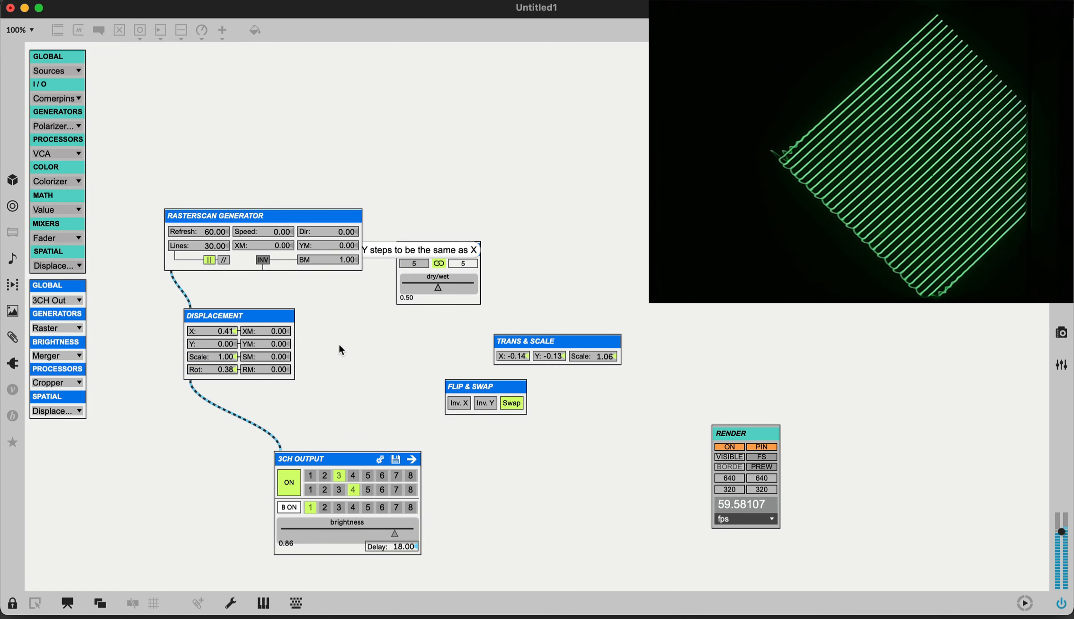
Open the Displacement help patch, inspect its trigs subpatch for the modulation sources, and close both
key("super+e")
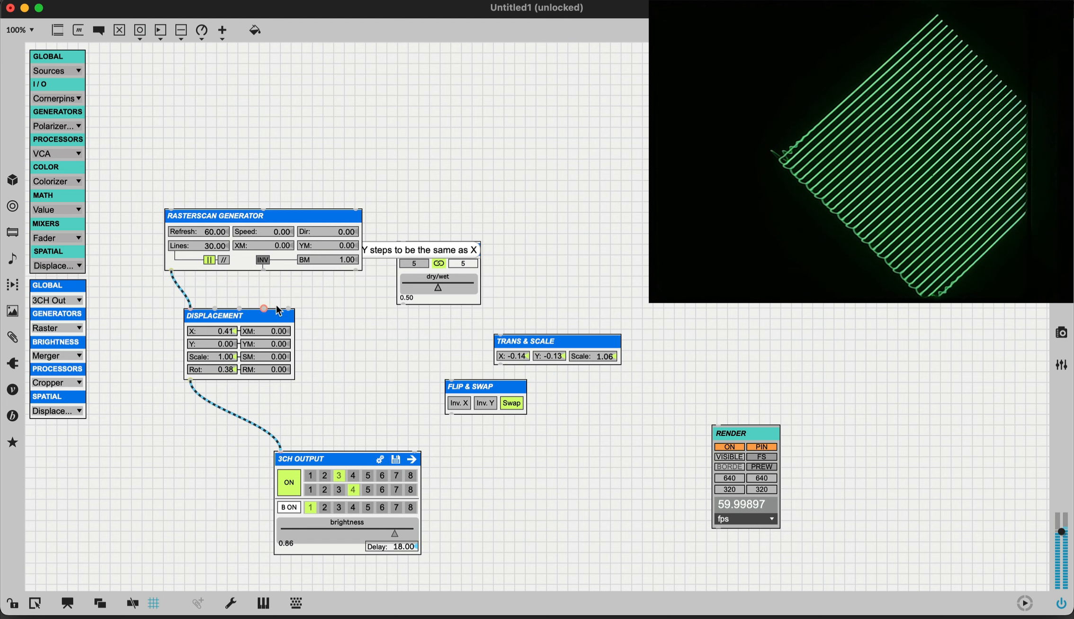
left_click(256, 346, "alt")
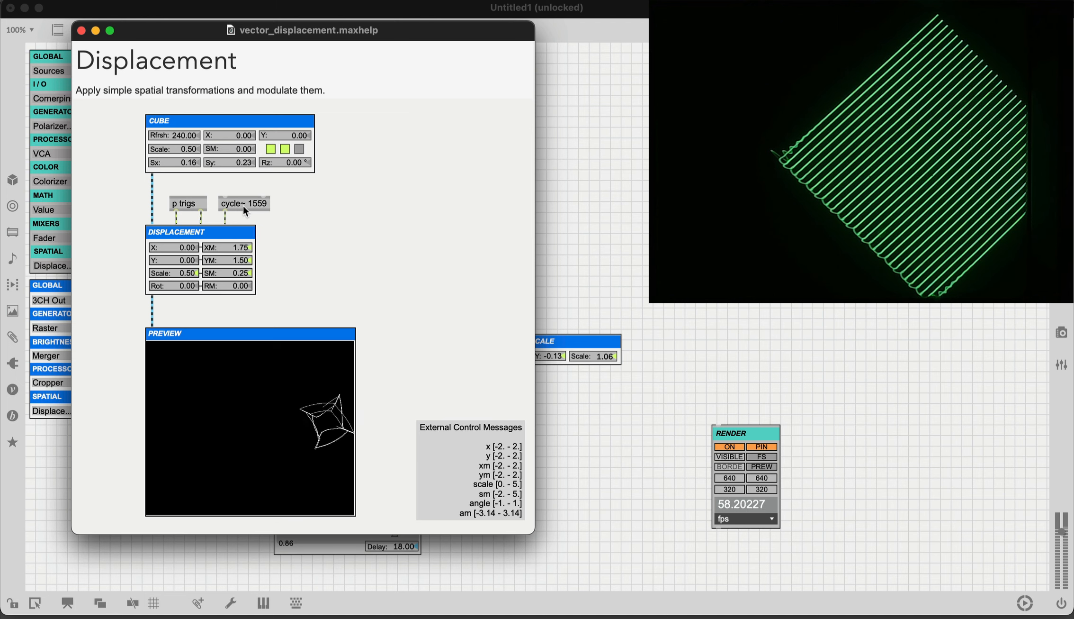
double_click(190, 204)
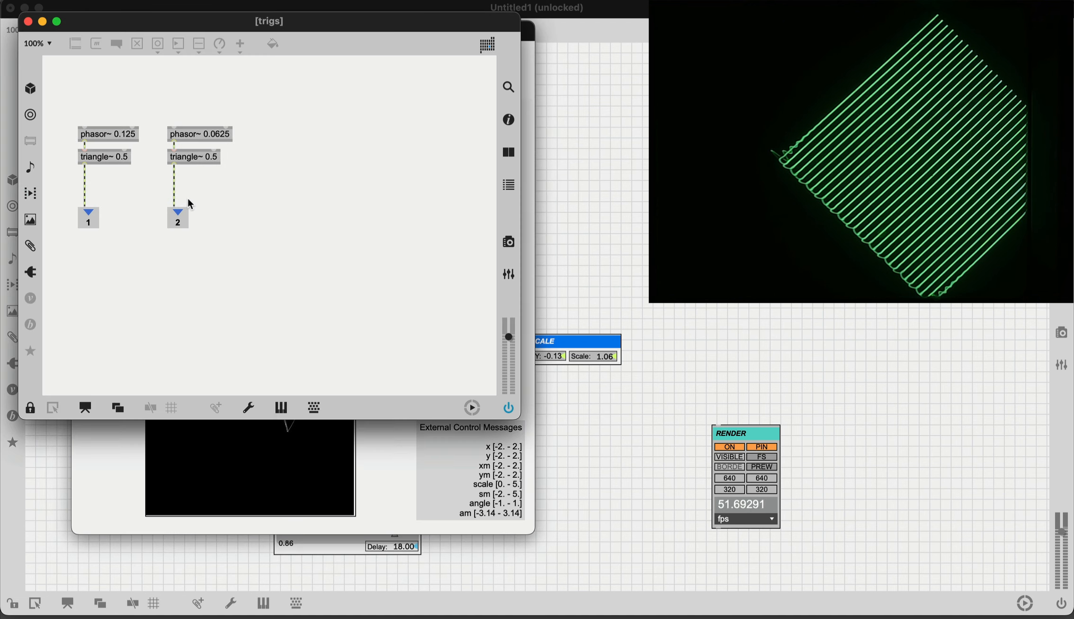
left_click(28, 22)
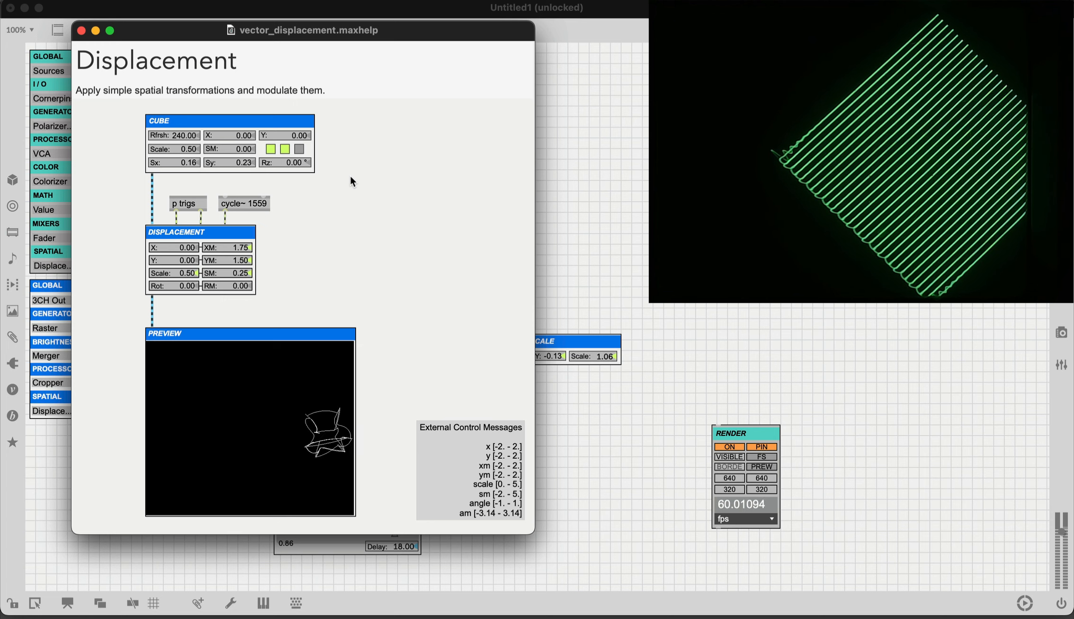
left_click(81, 31)
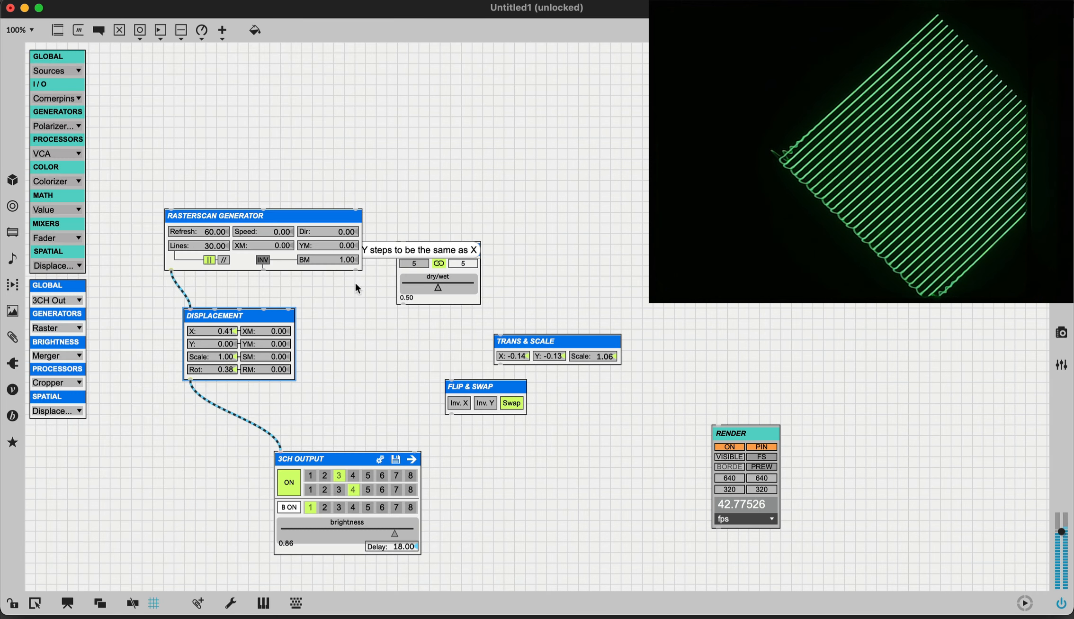
Clear every module except the 3CH Output and Render, and add a Twirl module above the output
left_click(59, 410)
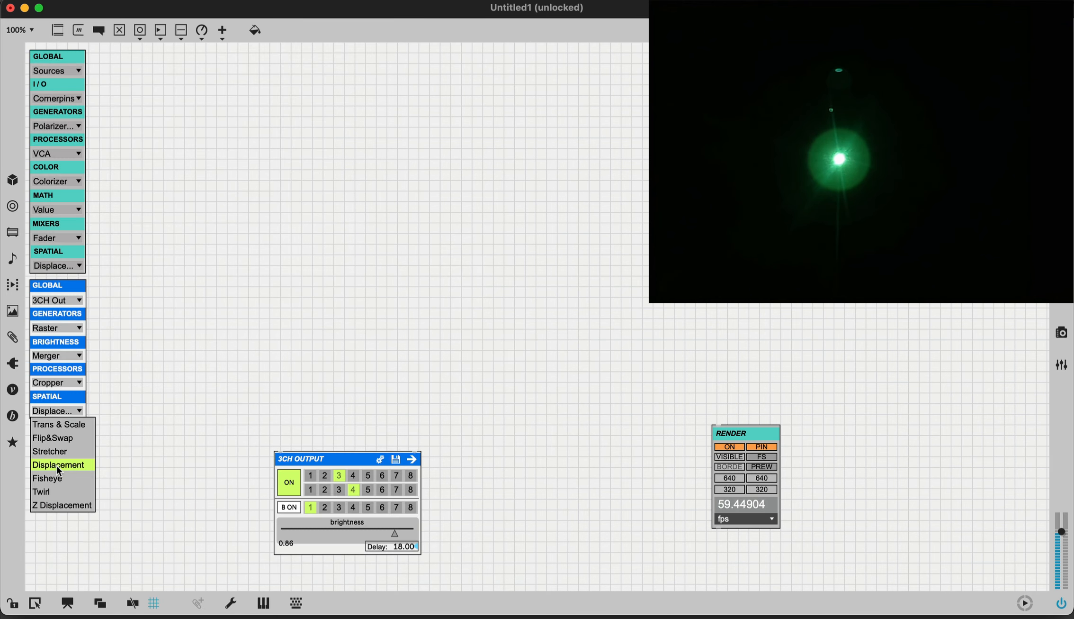
left_click(64, 491)
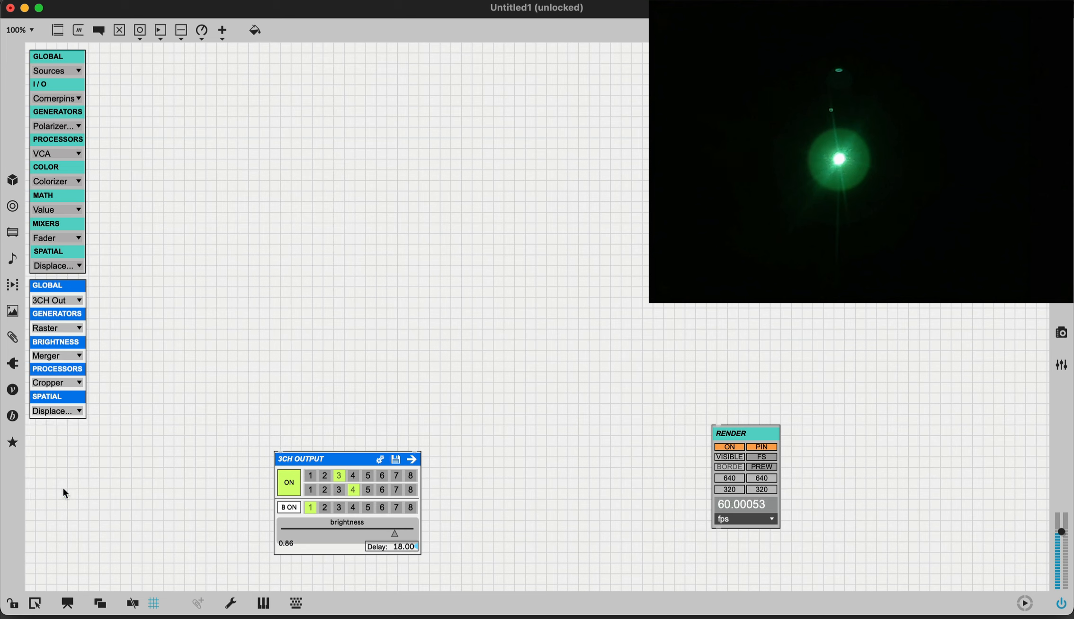
left_click(58, 301)
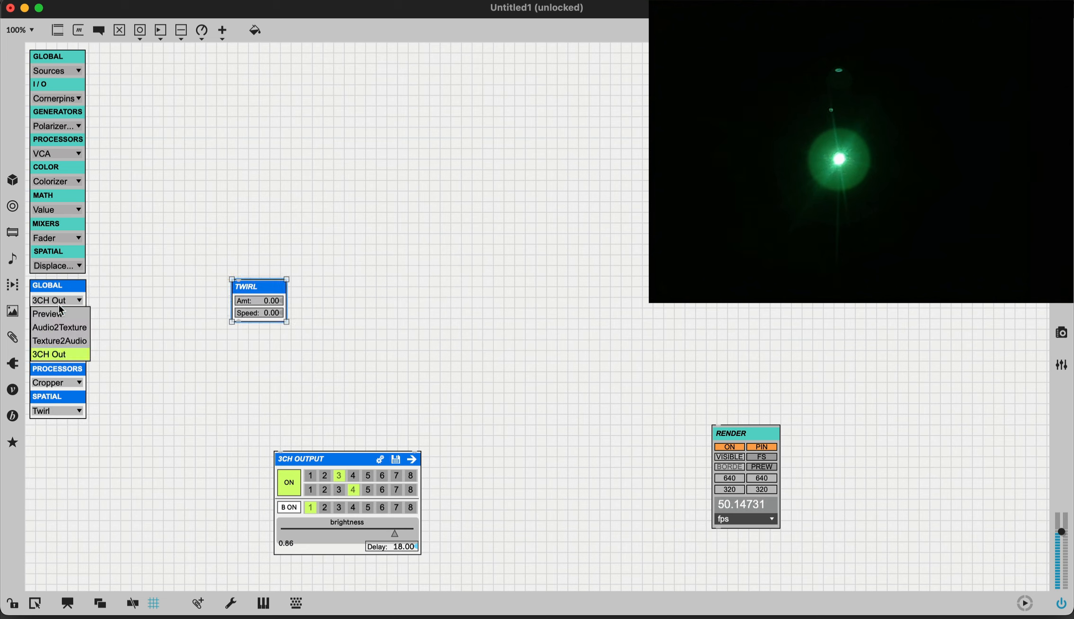
left_click(112, 267)
Add a Rasterscan Generator and wire it through the Twirl module into the 3CH Output
left_click(68, 331)
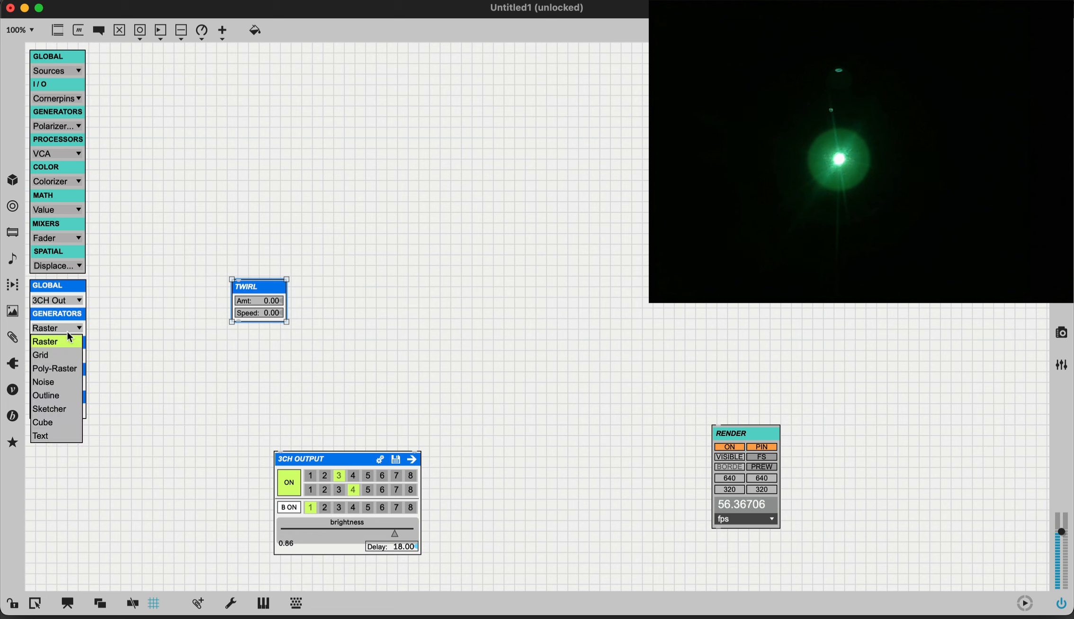
left_click(67, 338)
left_click_drag(123, 303, 245, 188)
left_click(218, 225)
left_click_drag(218, 226, 238, 280)
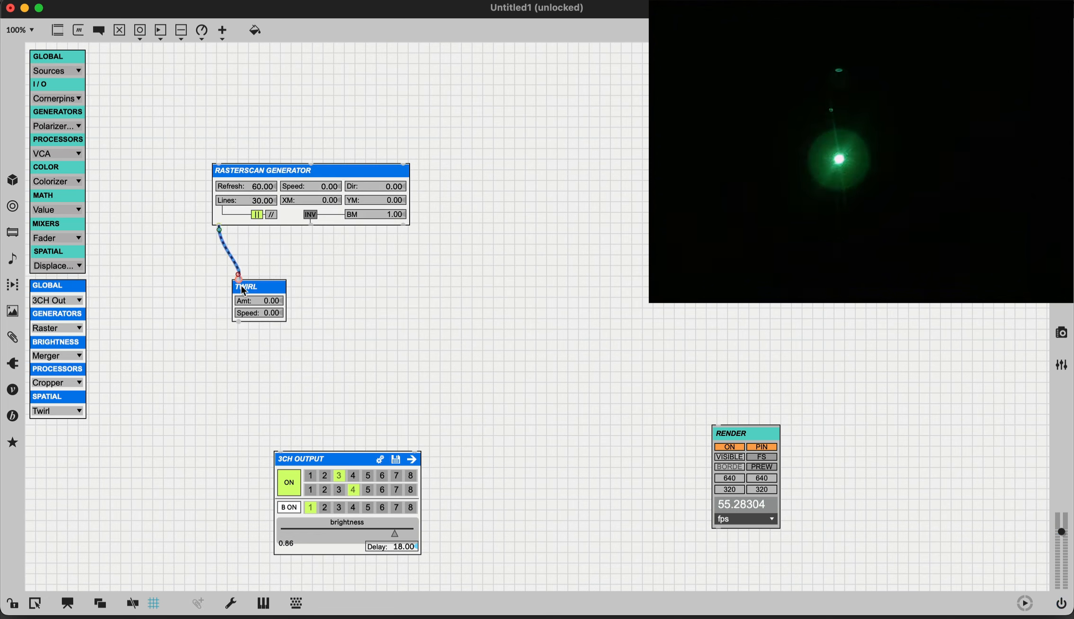
left_click_drag(238, 326, 280, 446)
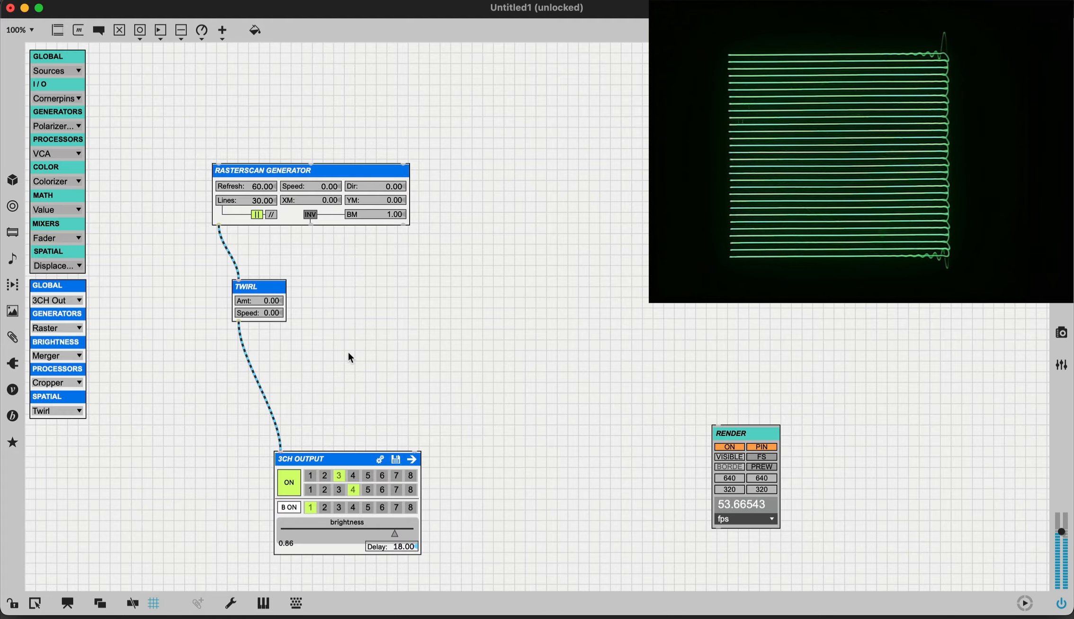
Lock the patch, set the Twirl amount to 4.09 and speed to 0.30, and unlock it
key("super+e")
left_click_drag(272, 300, 272, 256)
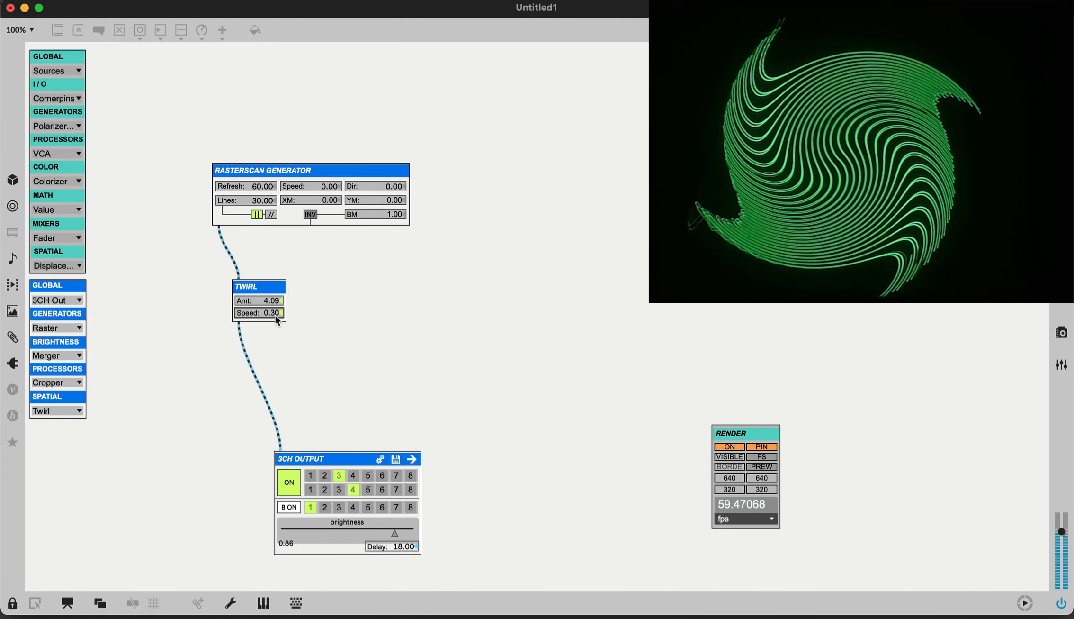
key("super+e")
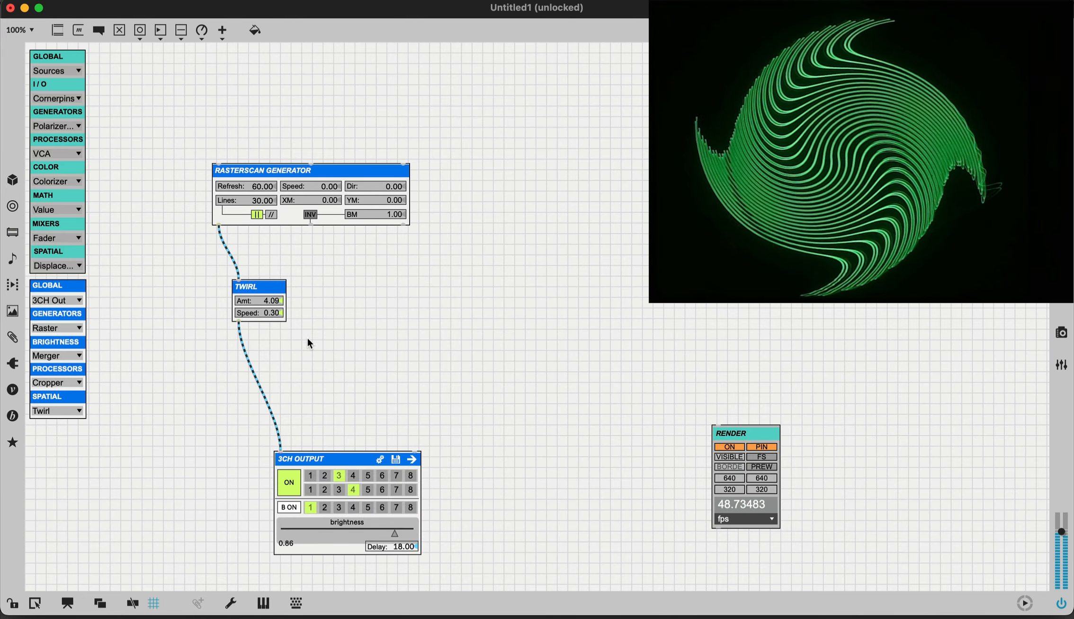
Add a Z Displacement module and place it beside the Twirl module
left_click(57, 410)
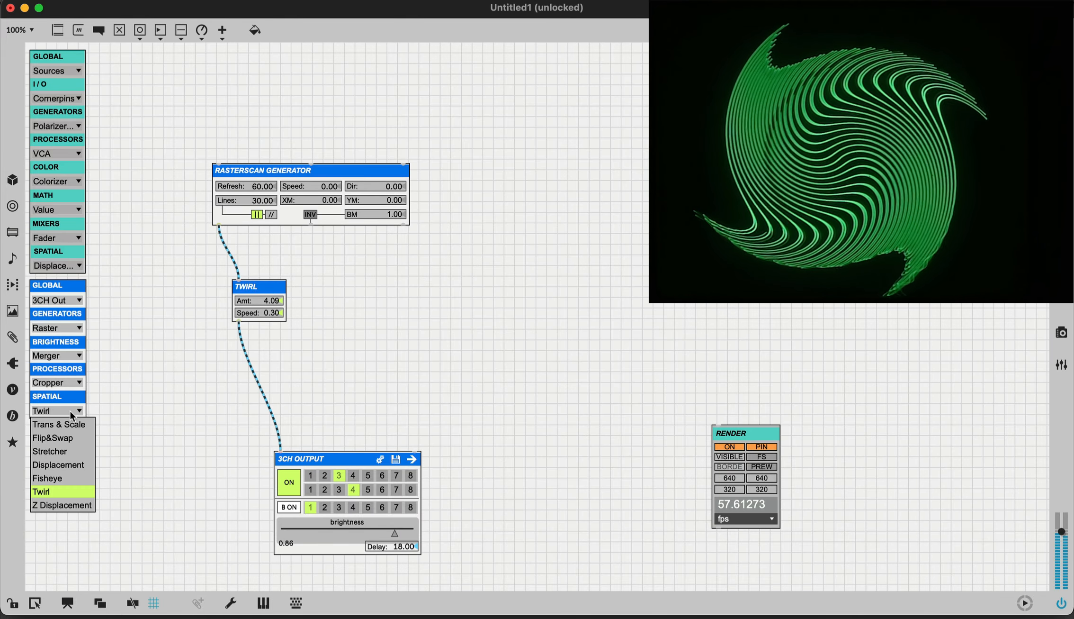
left_click(73, 505)
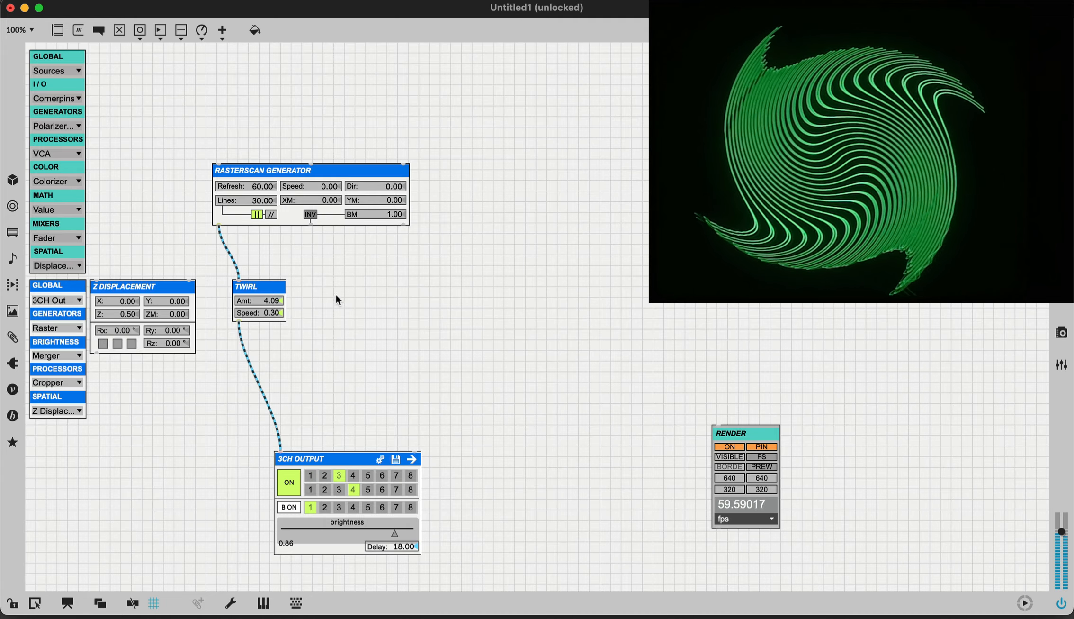
left_click(252, 287)
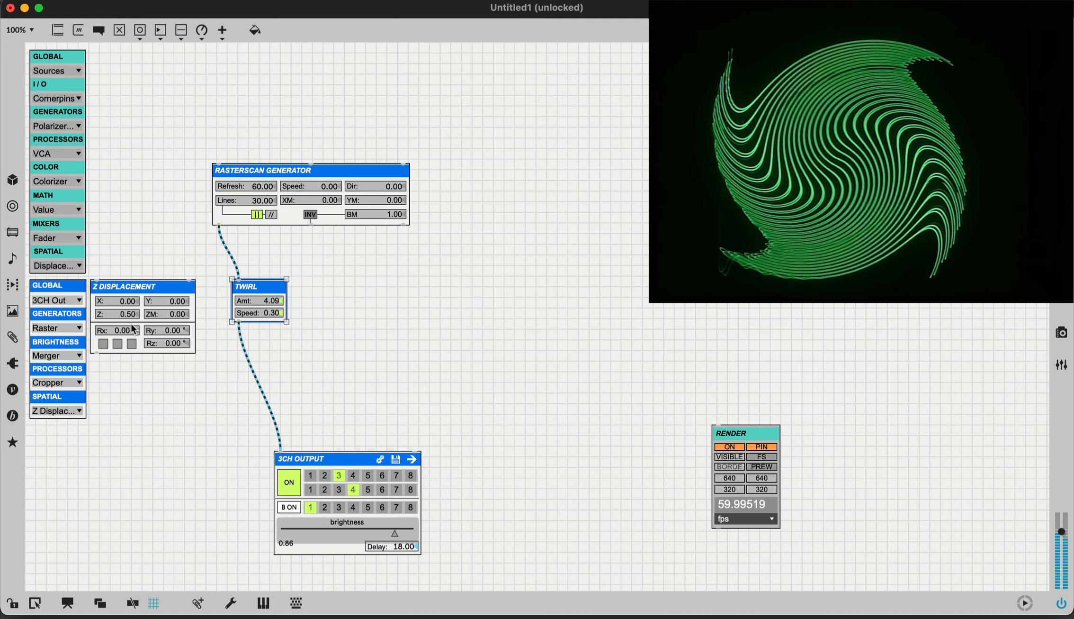
left_click_drag(134, 329, 359, 354)
Add a Sources module playing the movie rca.mov and place it beside the Rasterscan Generator
left_click(66, 71)
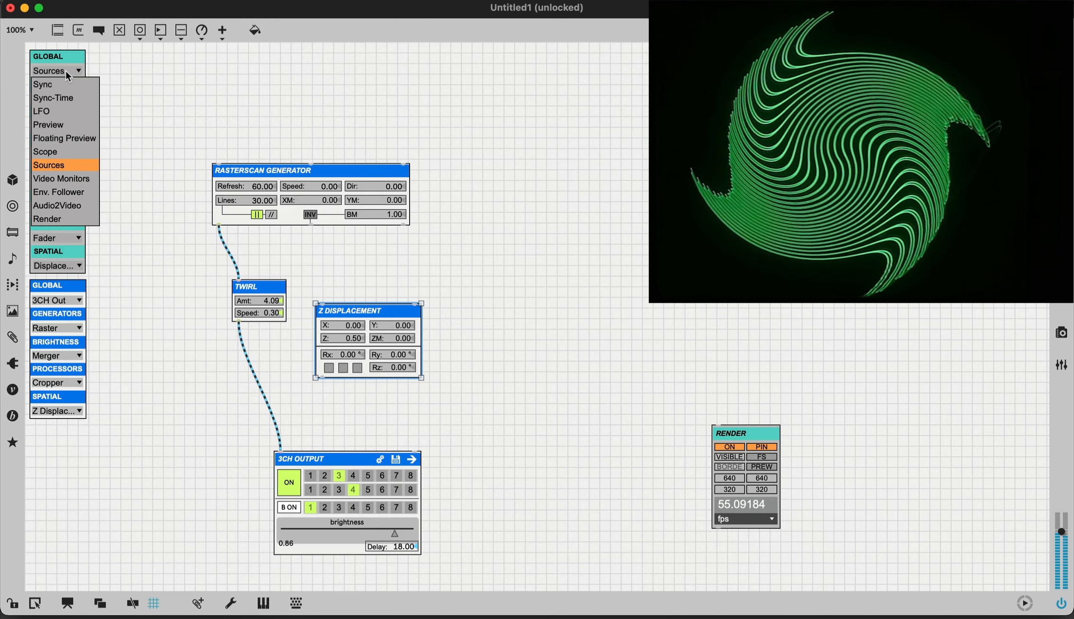
left_click(77, 165)
left_click_drag(91, 145, 468, 227)
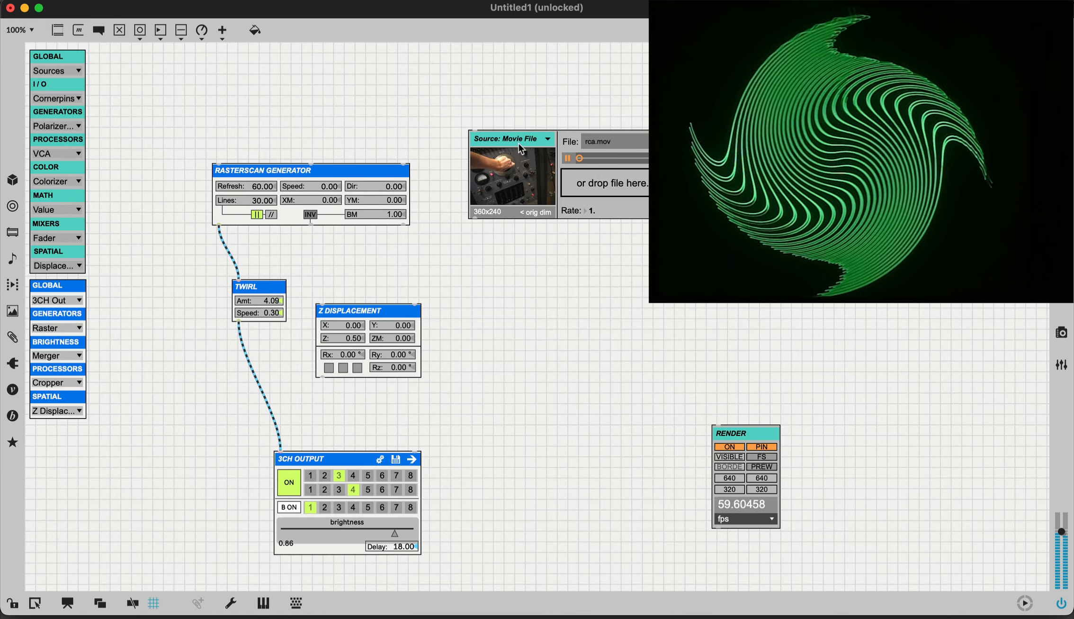
left_click(609, 142)
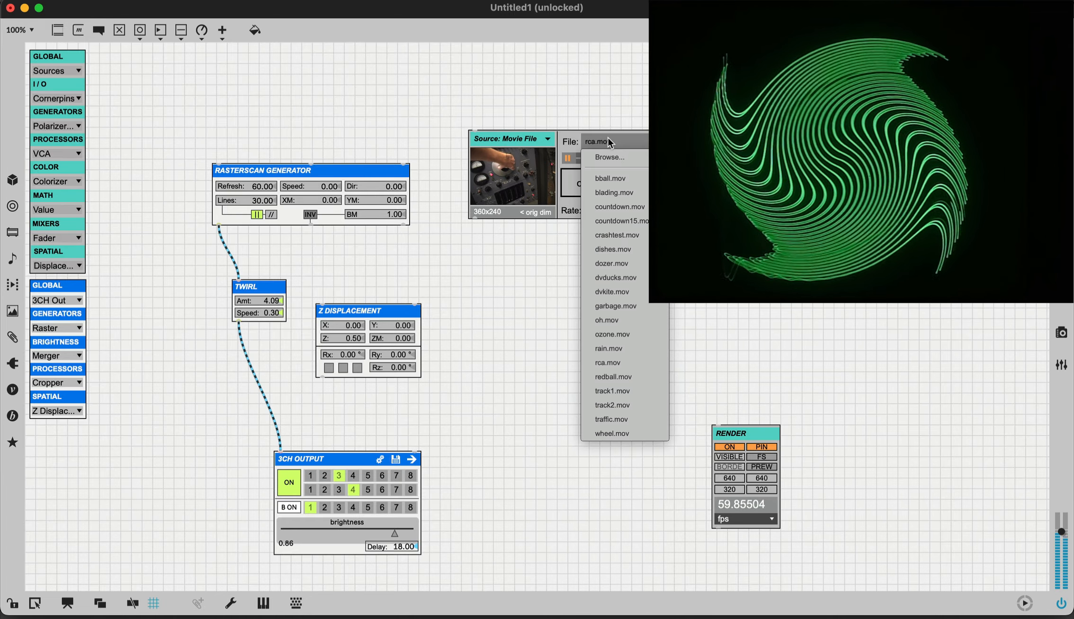
left_click(600, 122)
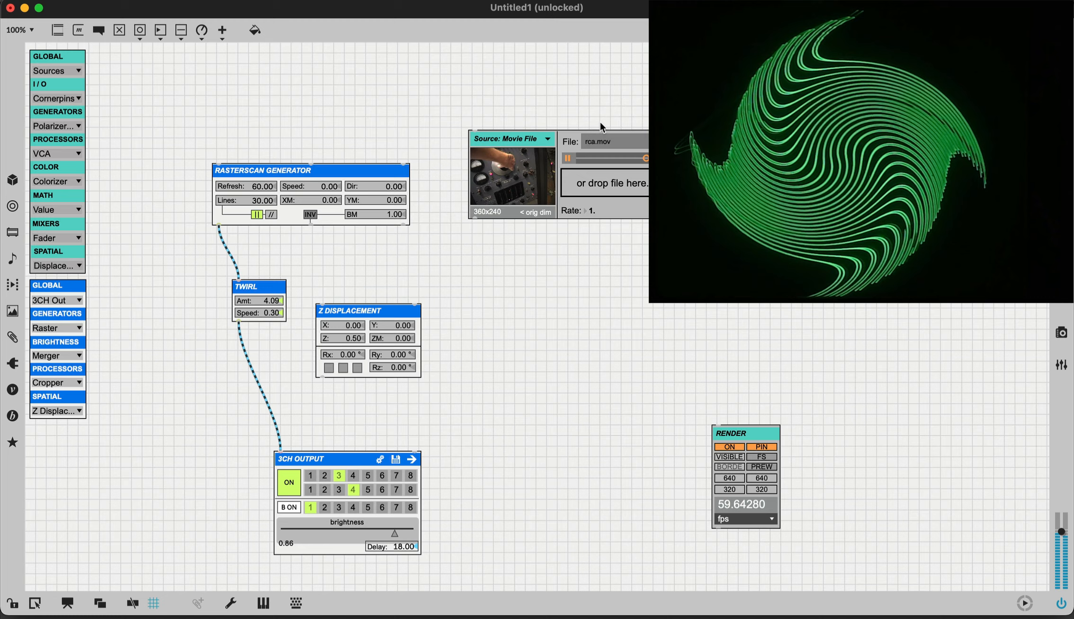
Delete the Twirl module and wire the Z Displacement in its place between the Rasterscan Generator and the 3CH Output
left_click(254, 311)
key("Delete")
left_click(282, 214)
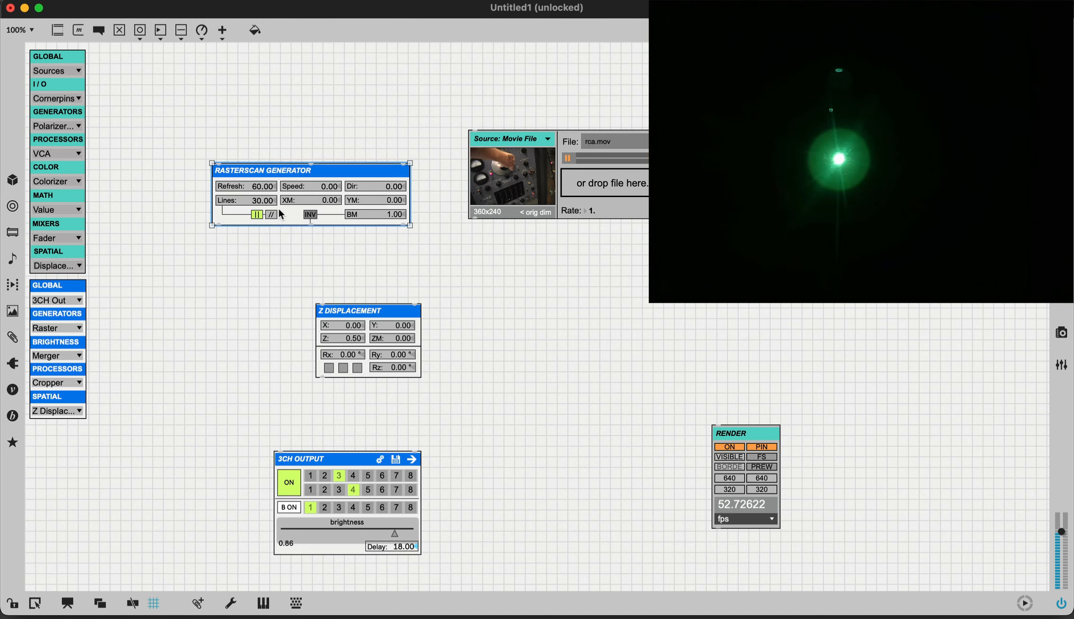
left_click_drag(218, 224, 324, 317)
left_click_drag(322, 377, 281, 453)
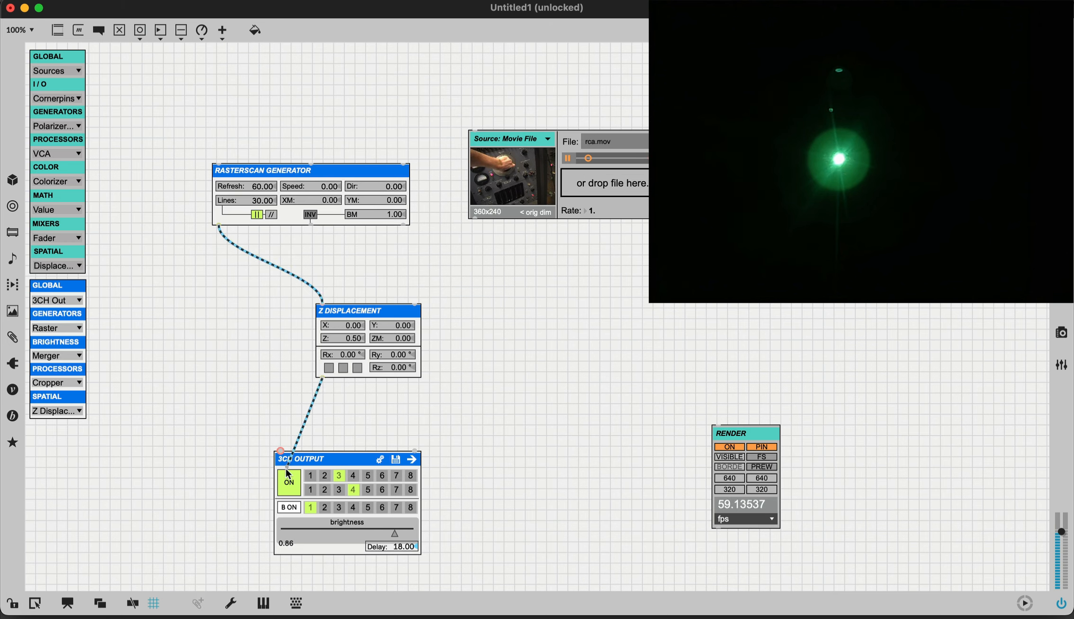
left_click_drag(365, 356, 277, 333)
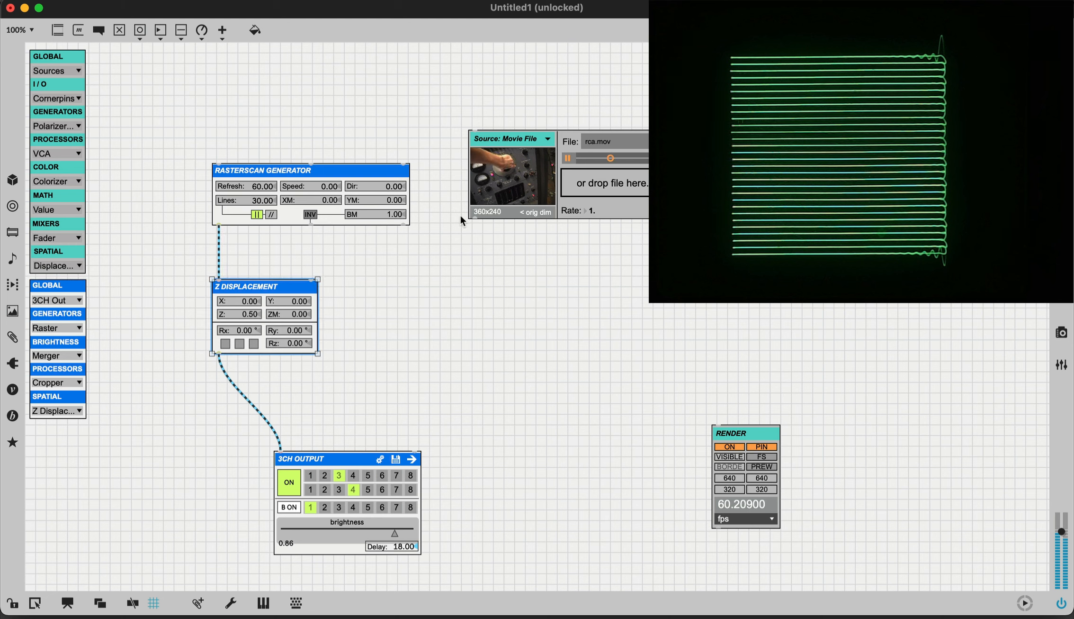
Wire the movie source into the Rasterscan Generator and the generator's brightness output into the Z Displacement, stacking the modules above the 3CH Output
left_click_drag(475, 218, 222, 160)
left_click_drag(541, 173, 291, 106)
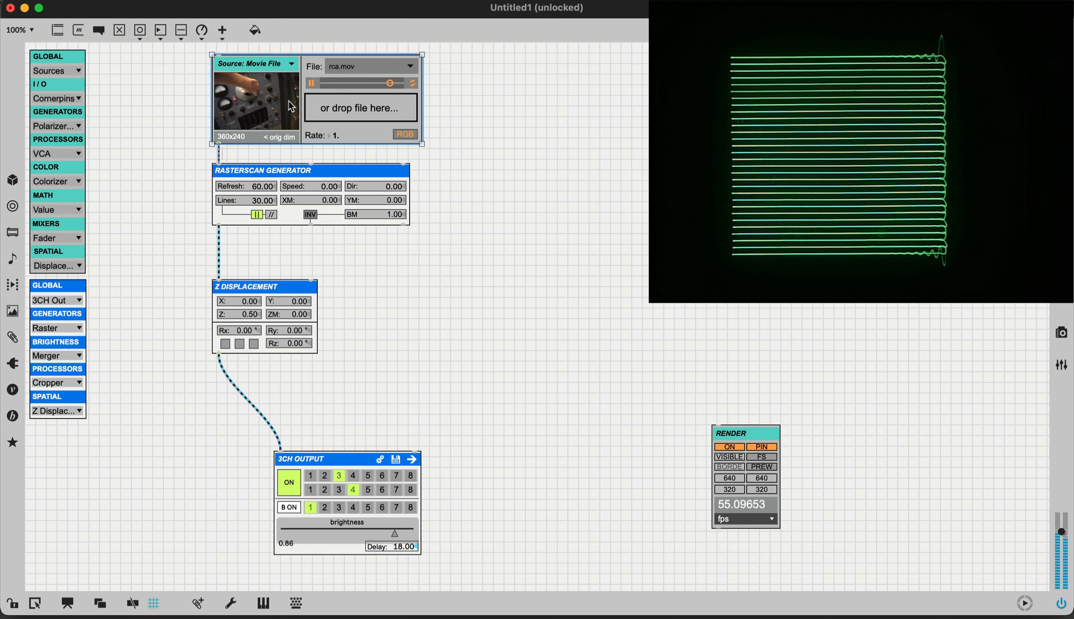
left_click(310, 226)
left_click_drag(309, 226, 310, 296)
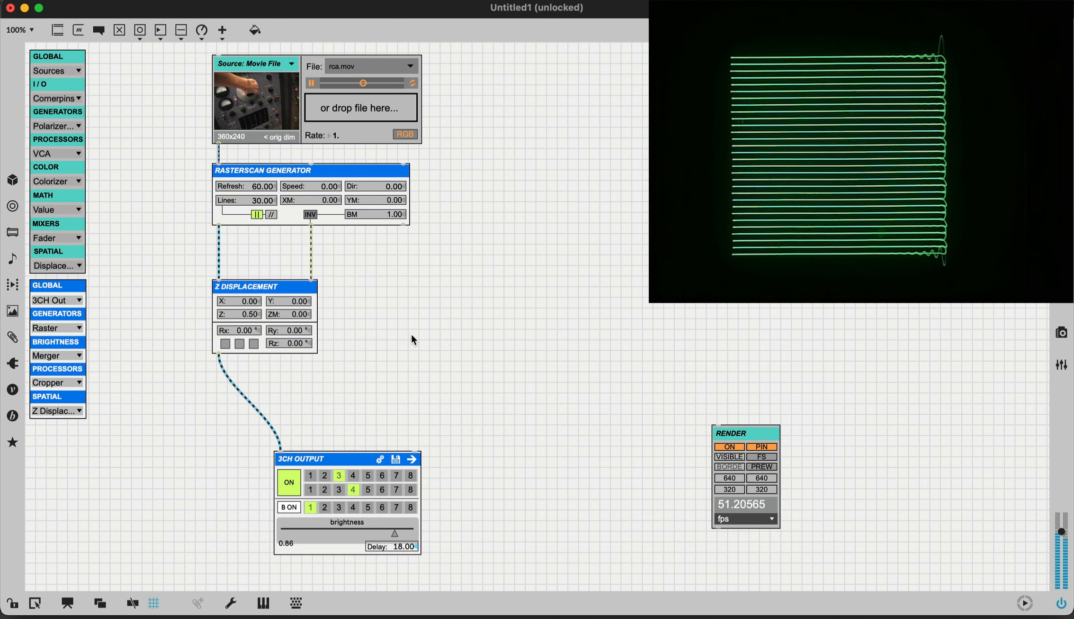
left_click_drag(412, 338, 270, 141)
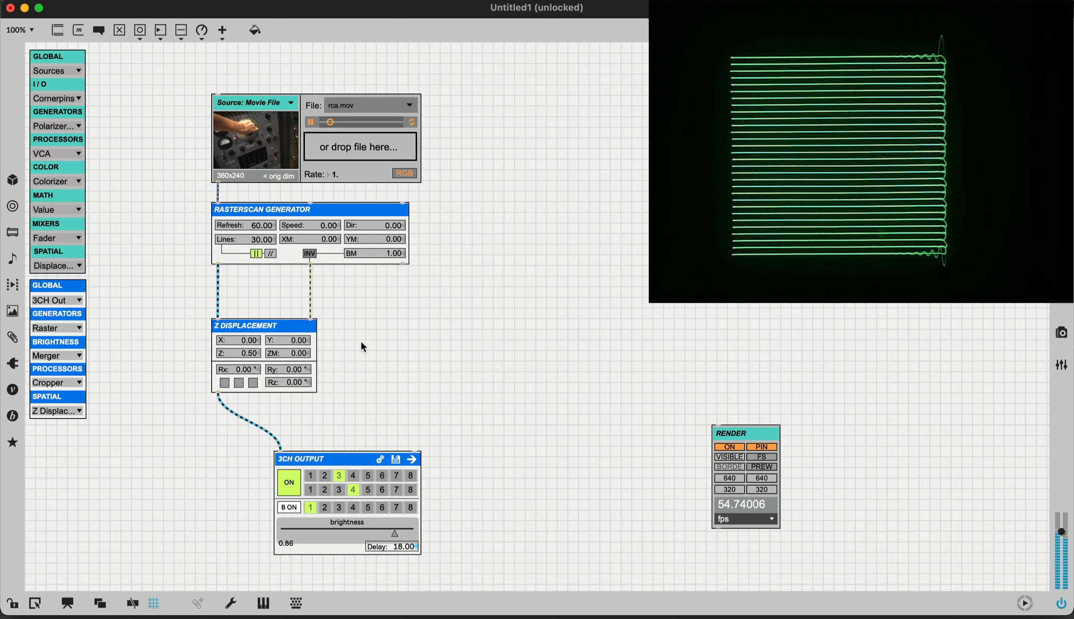
Lock the patch, set the Z Displacement's ZM to 0.35, and unlock the patch again
key("super+e")
left_click_drag(290, 353, 290, 320)
key("super+e")
Wire the Rasterscan Generator's brightness output to the 3CH Output and raise the output brightness to 1.00
left_click_drag(311, 264, 409, 465)
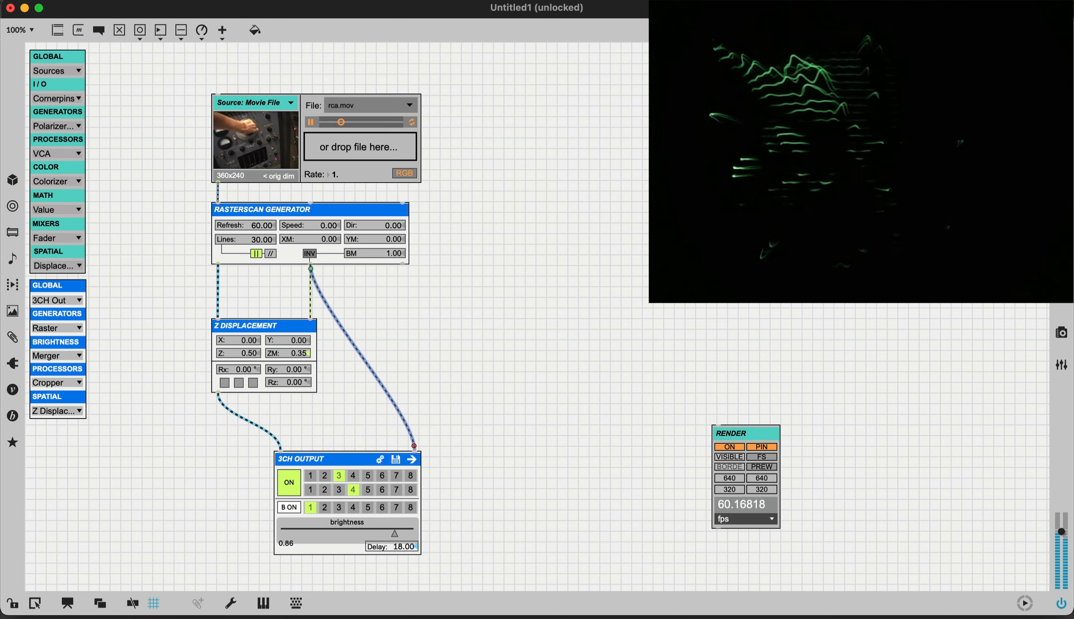
left_click_drag(395, 533, 414, 533)
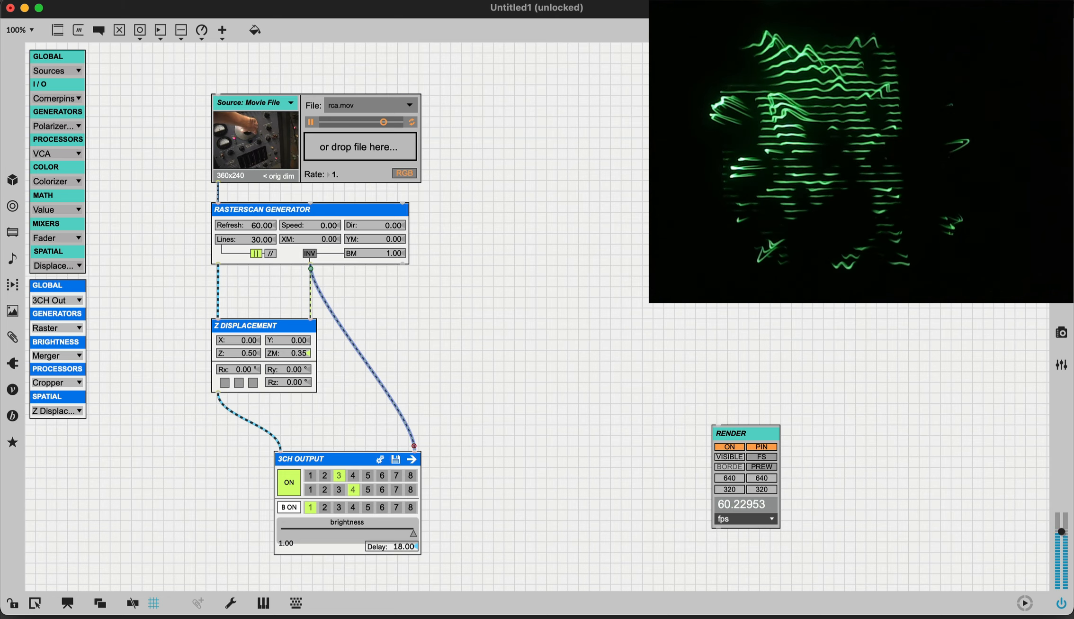
Lock the patch, switch the raster to slanted lines, and set the Z Displacement's ZM to 0.43, Ry to 56.69° and Rx to -11.34°
key("super+e")
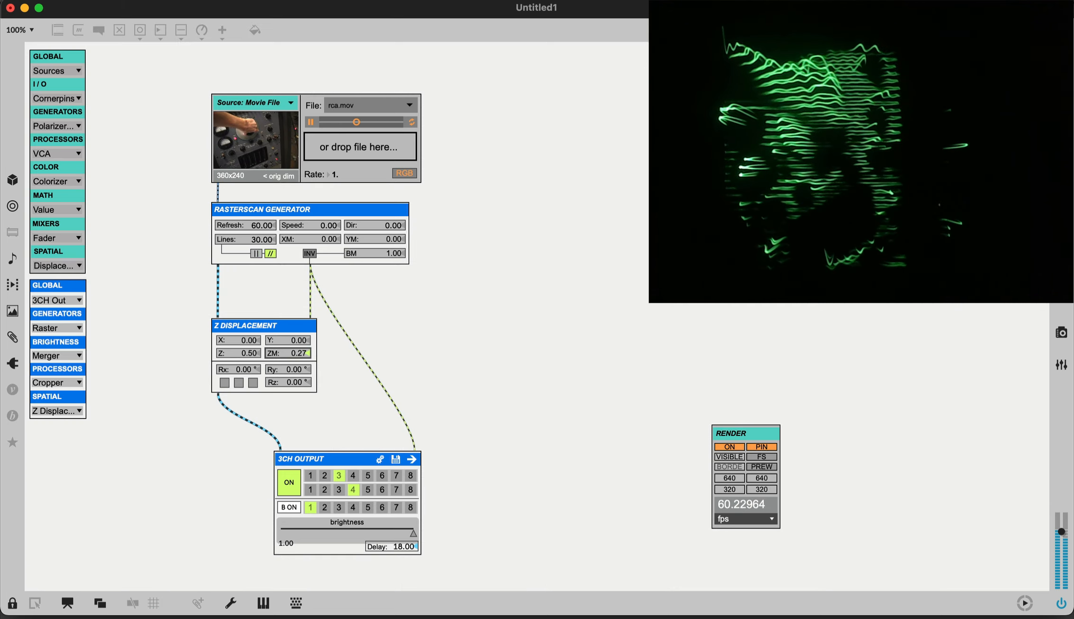
left_click_drag(301, 371, 300, 344)
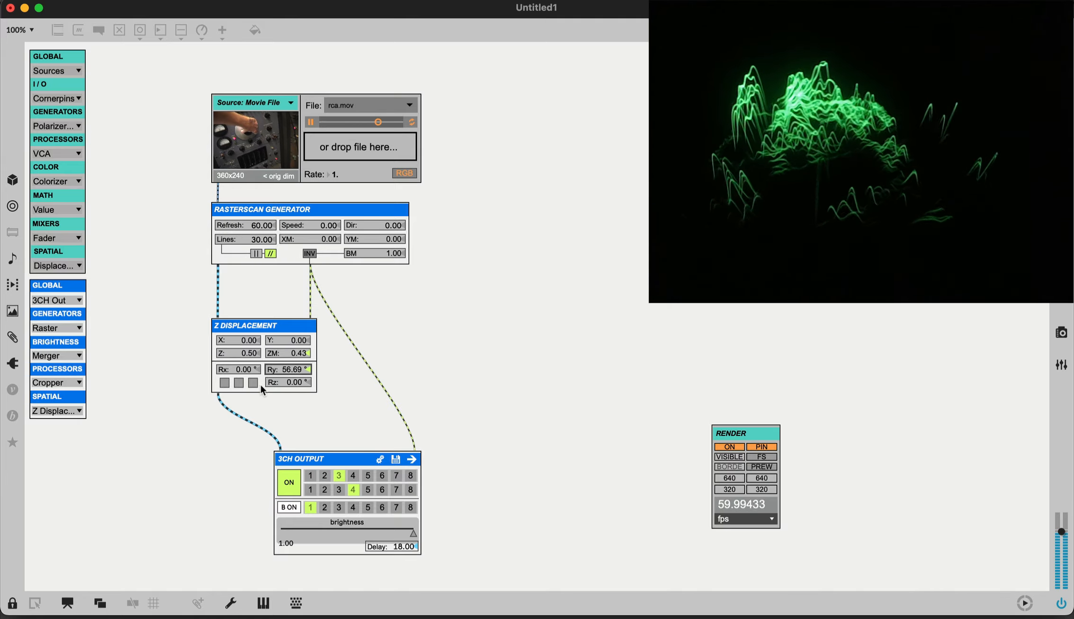
left_click(239, 369)
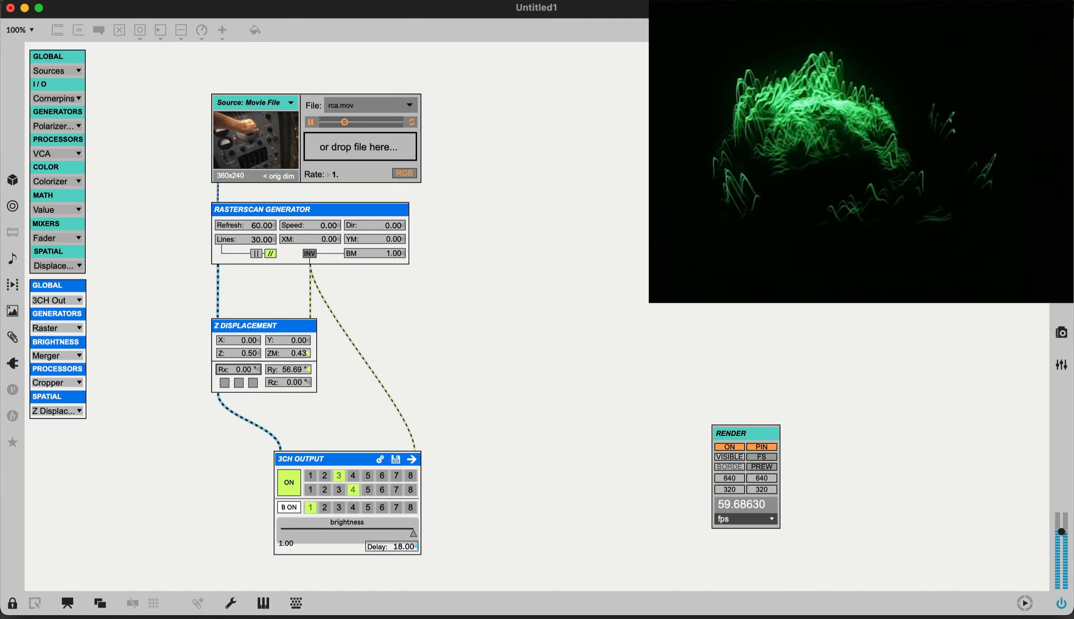
left_click_drag(240, 369, 240, 375)
Switch all three Z Displacement axes from fixed rotation to rotation speed and set ZM to -0.31
left_click(253, 383)
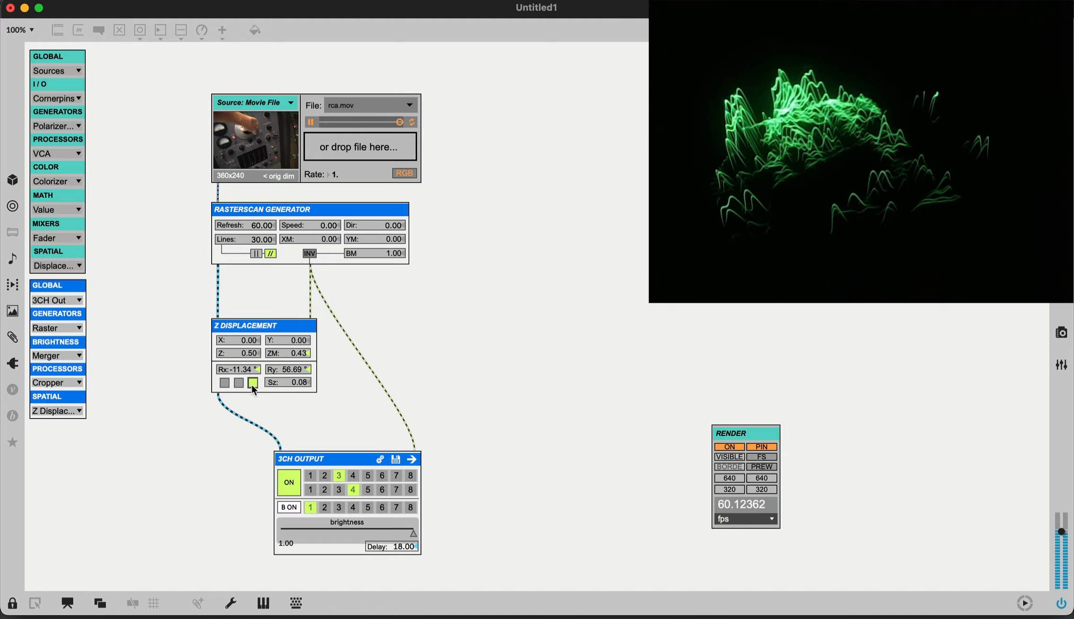
left_click(223, 383)
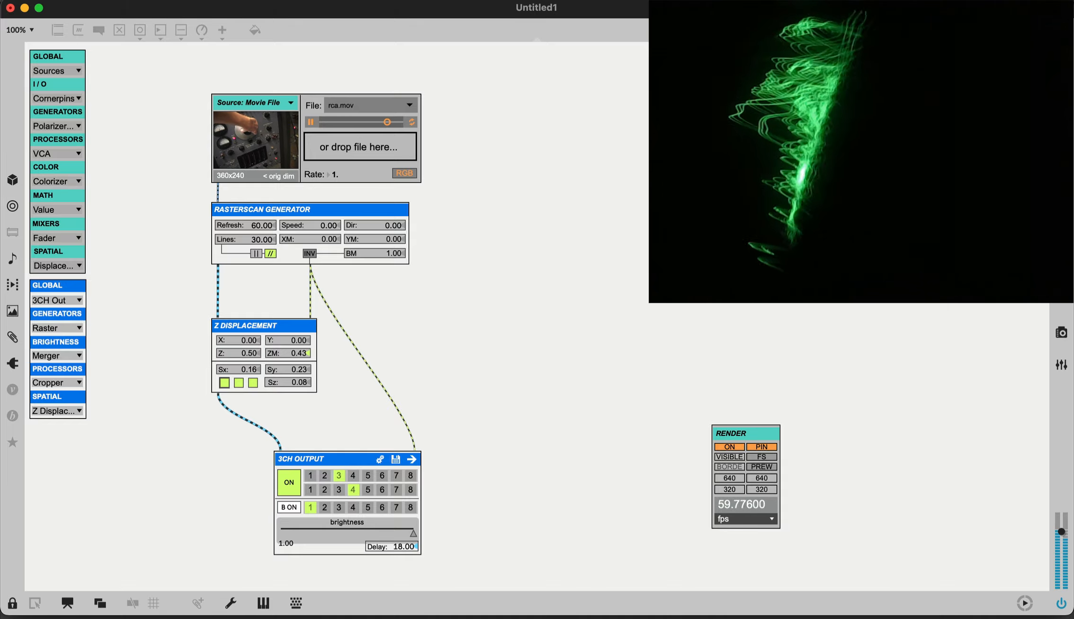
key("super+Tab")
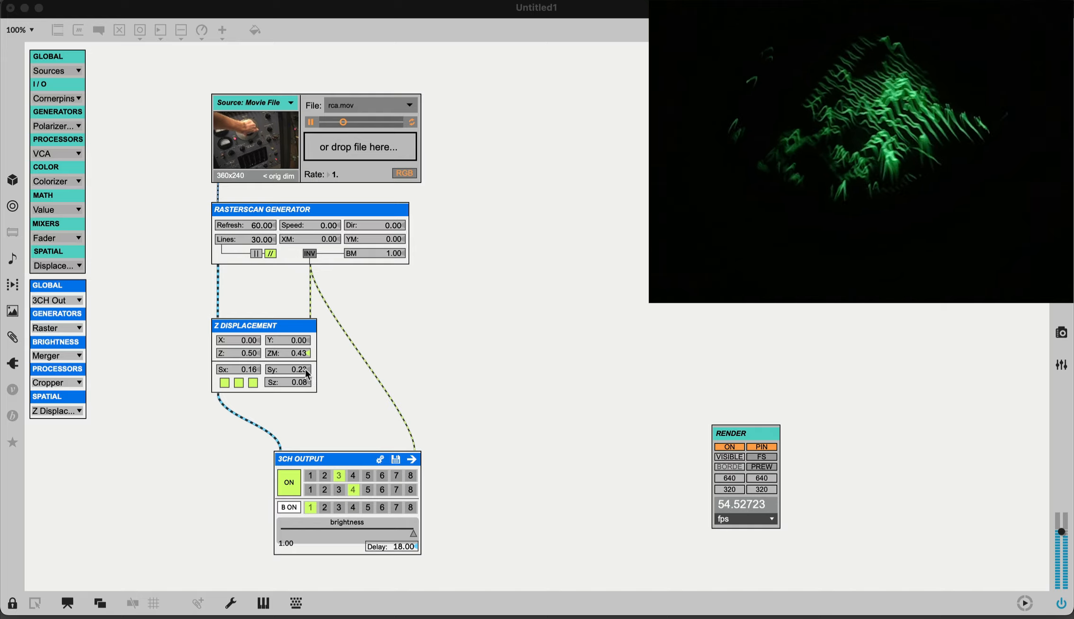
left_click_drag(296, 351, 296, 386)
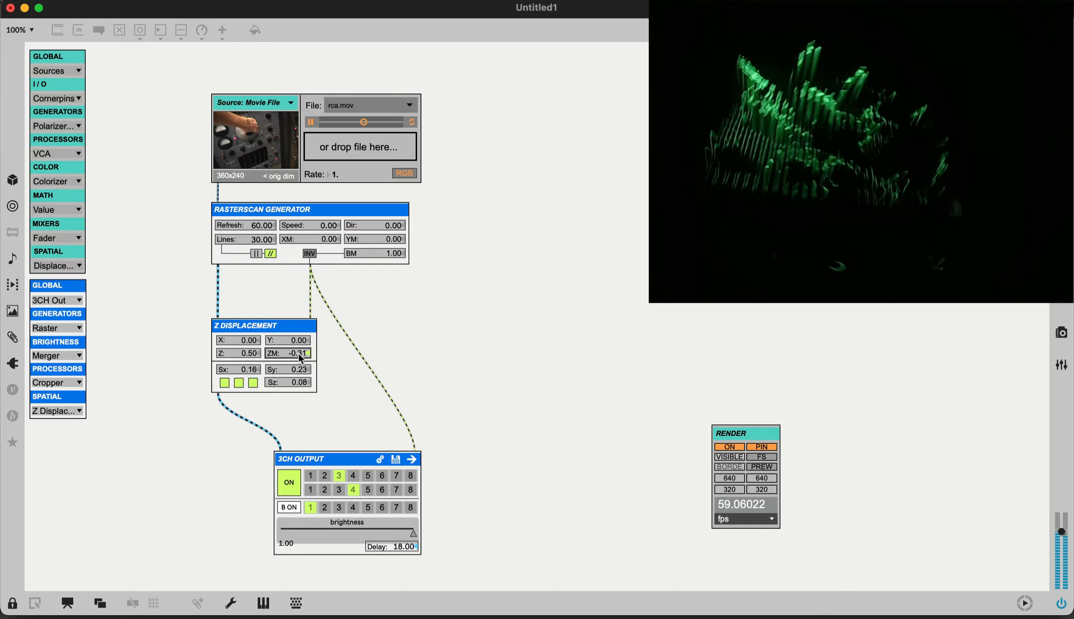
Return the three Z Displacement axes to fixed rotation angles and set Rx to 0.00°
left_click(250, 382)
left_click(237, 382)
left_click(226, 382)
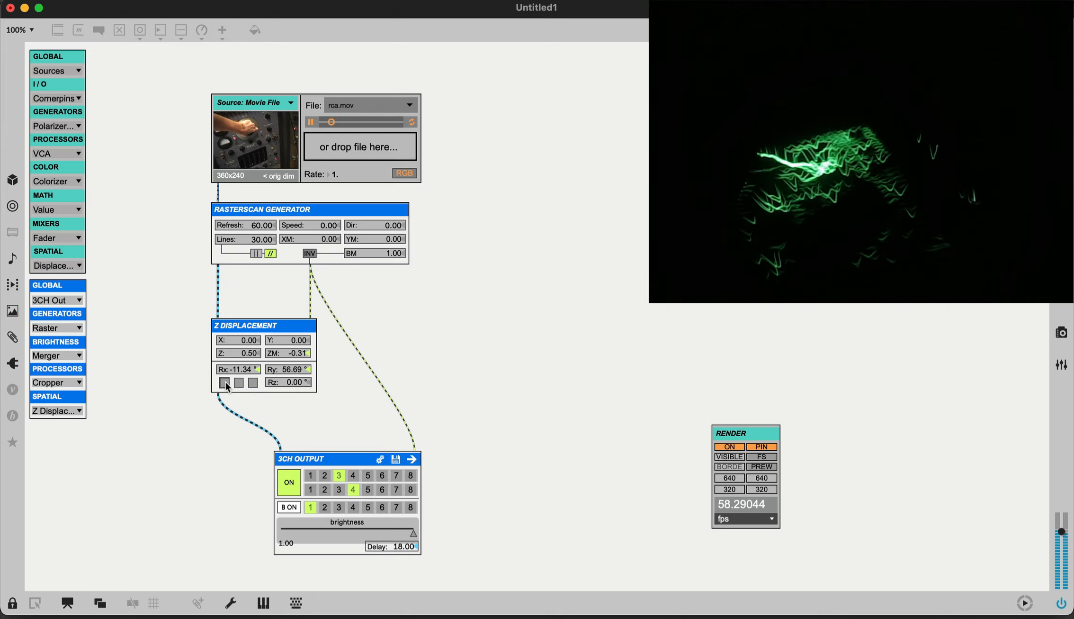
left_click_drag(246, 368, 300, 292)
Enable rotation speed on all three axes again and set the Z Displacement's Z to 0.28 and ZM to 1.00
left_click(249, 382)
left_click(238, 382)
left_click(224, 382)
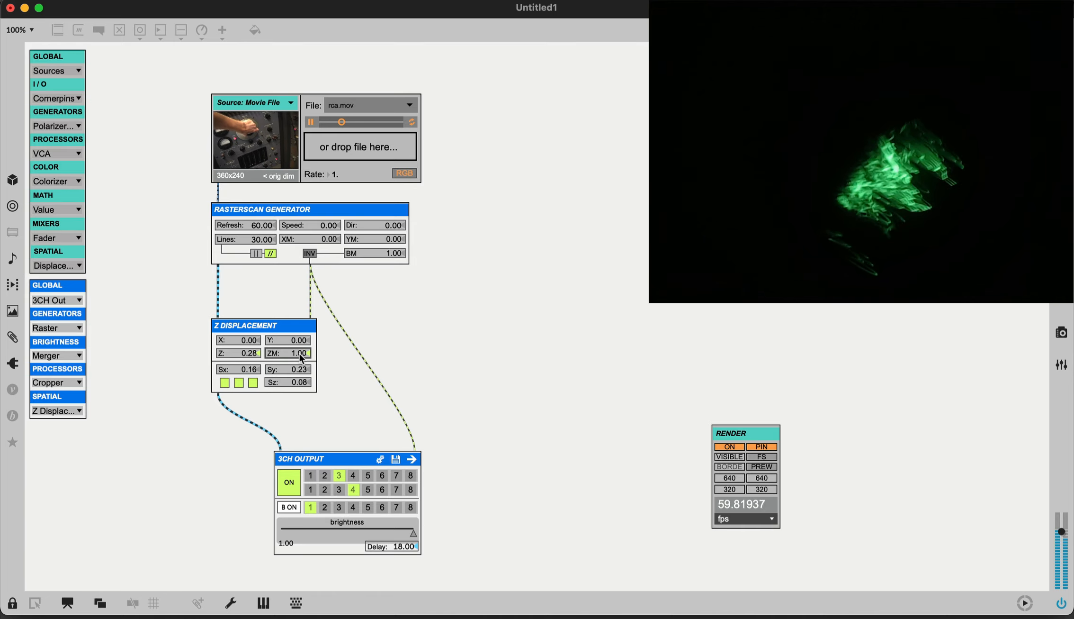
Unlock the patch and turn off rotation speed on all three Z Displacement axes
key("super+e")
left_click(253, 383, "super")
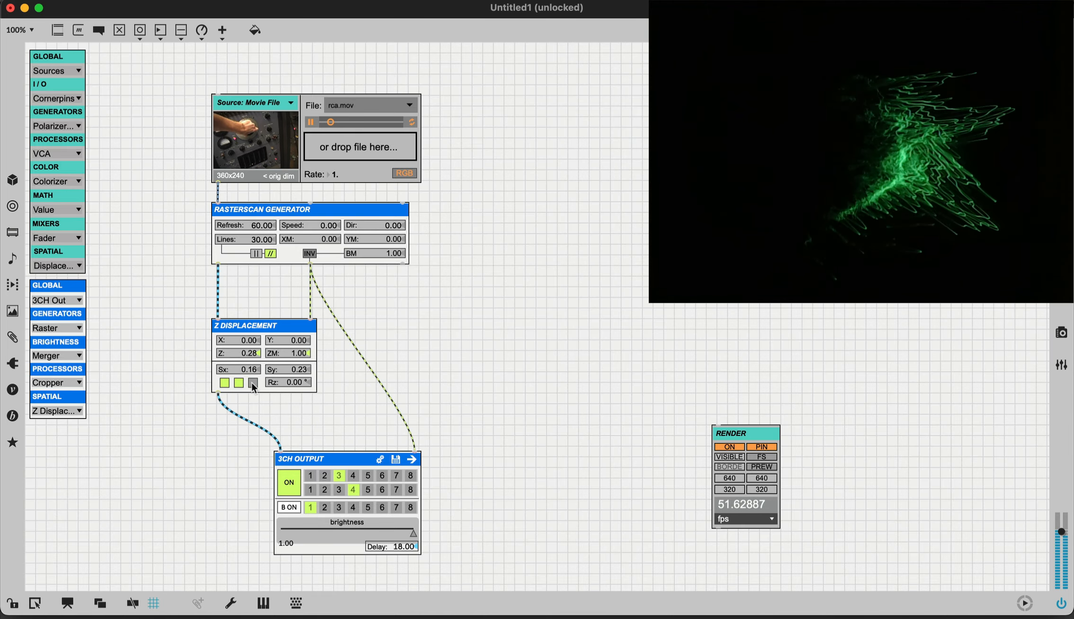
left_click(239, 382, "super")
left_click(225, 382, "super")
Replace the movie source with a Camera module above the Rasterscan Generator and turn the camera on
left_click(374, 171)
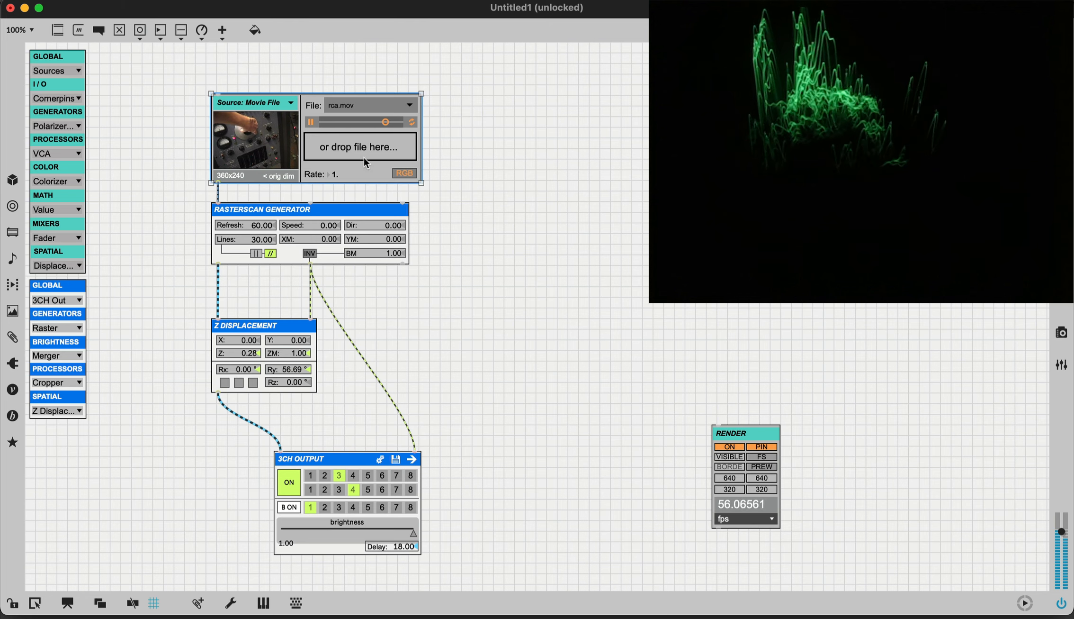
left_click(270, 108)
left_click(271, 128)
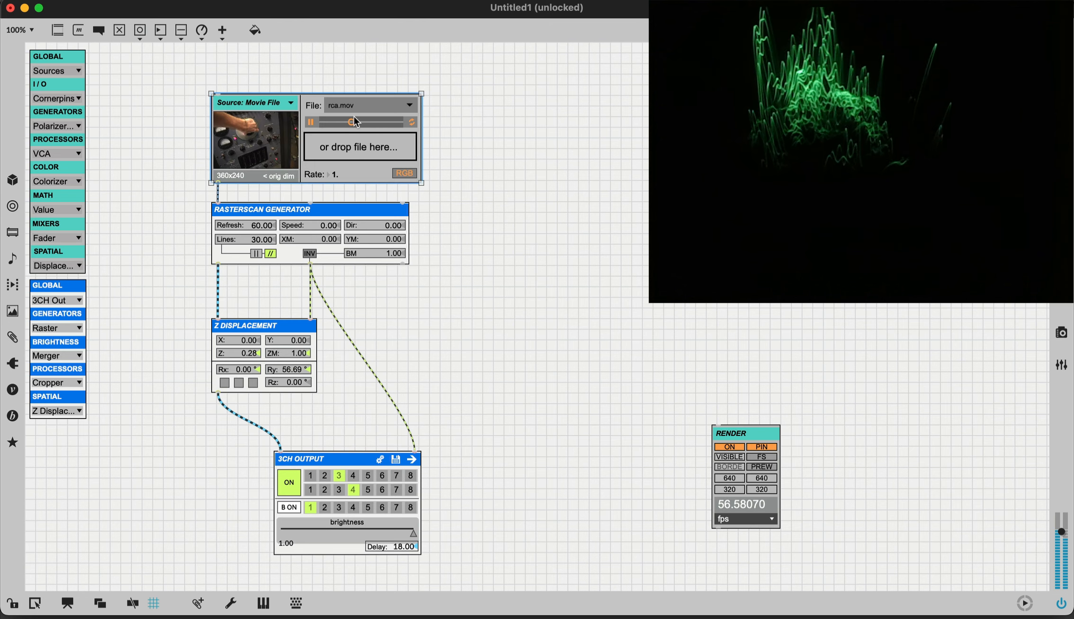
key("BackSpace")
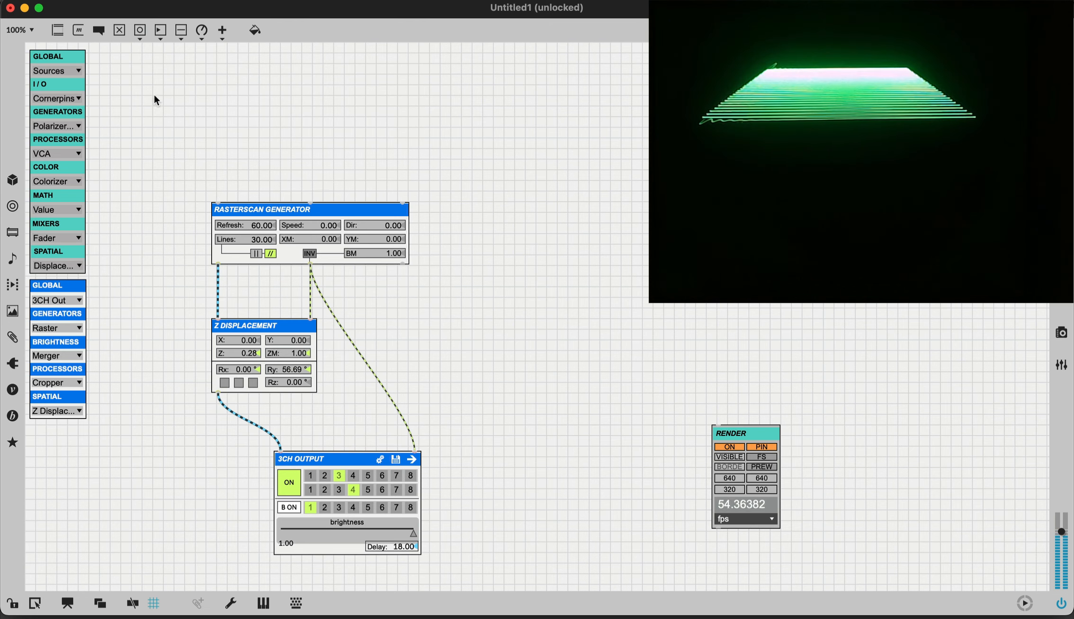
left_click(64, 105)
left_click(65, 116)
left_click(285, 108)
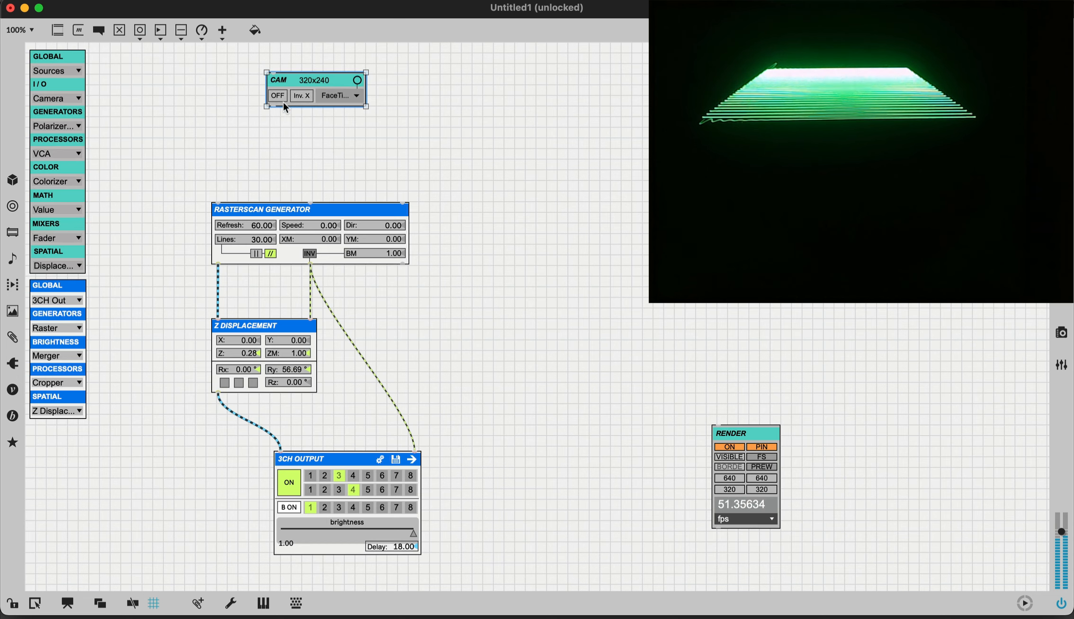
left_click(278, 96)
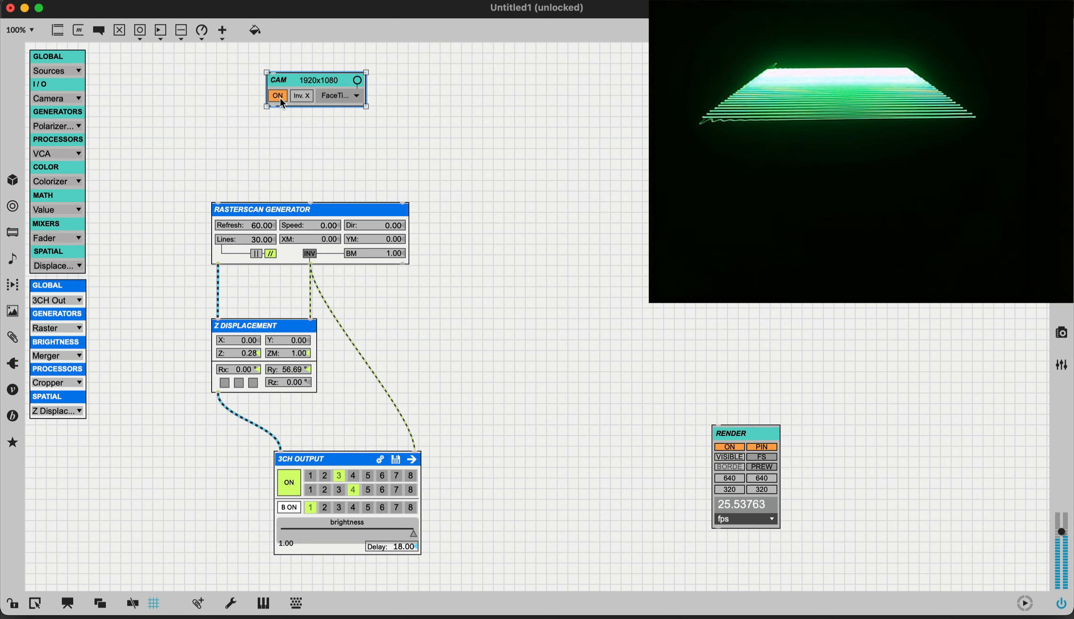
left_click(75, 70)
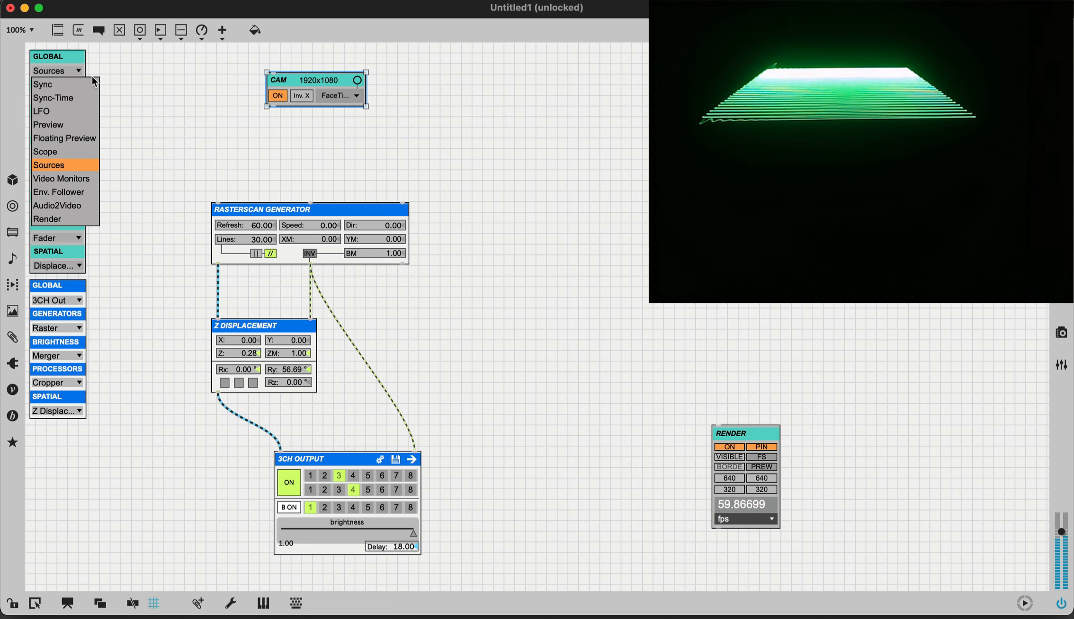
left_click(141, 115)
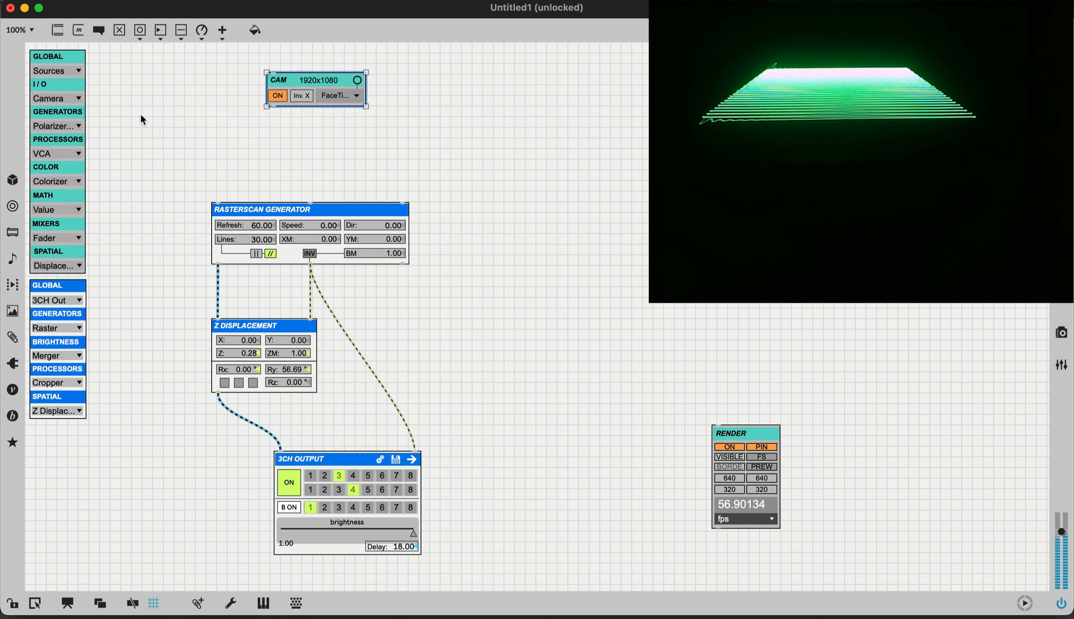
left_click(69, 100)
left_click(116, 107)
Add an LPF 2x module, feed it from the camera output, and place it directly beneath the Camera module
left_click(71, 154)
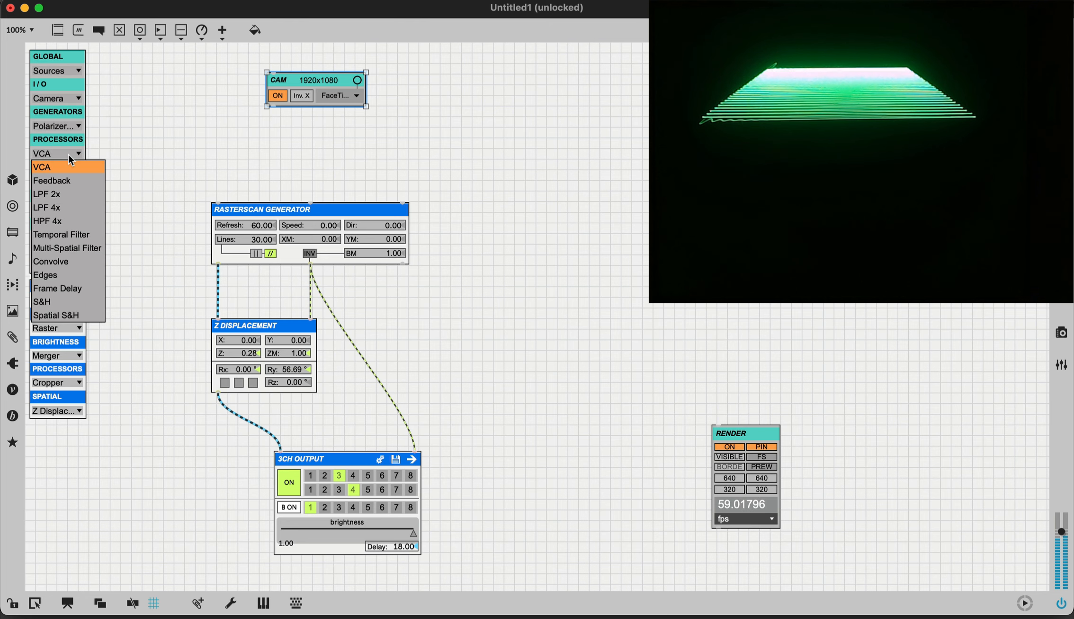
left_click(69, 195)
left_click_drag(104, 91, 182, 161)
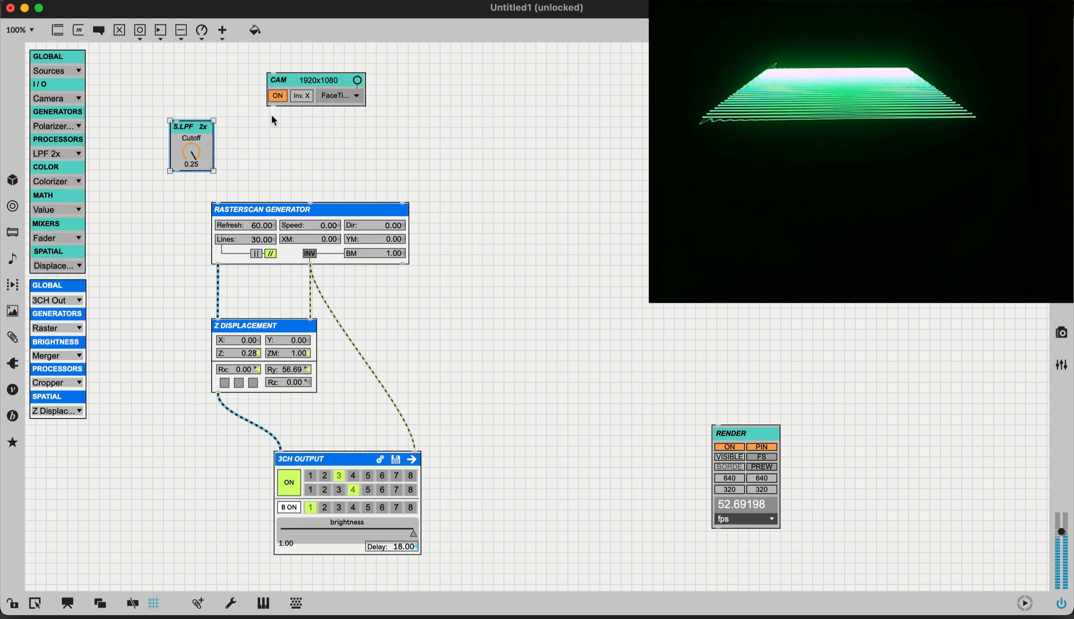
left_click_drag(275, 108, 182, 134)
left_click_drag(302, 139, 286, 133)
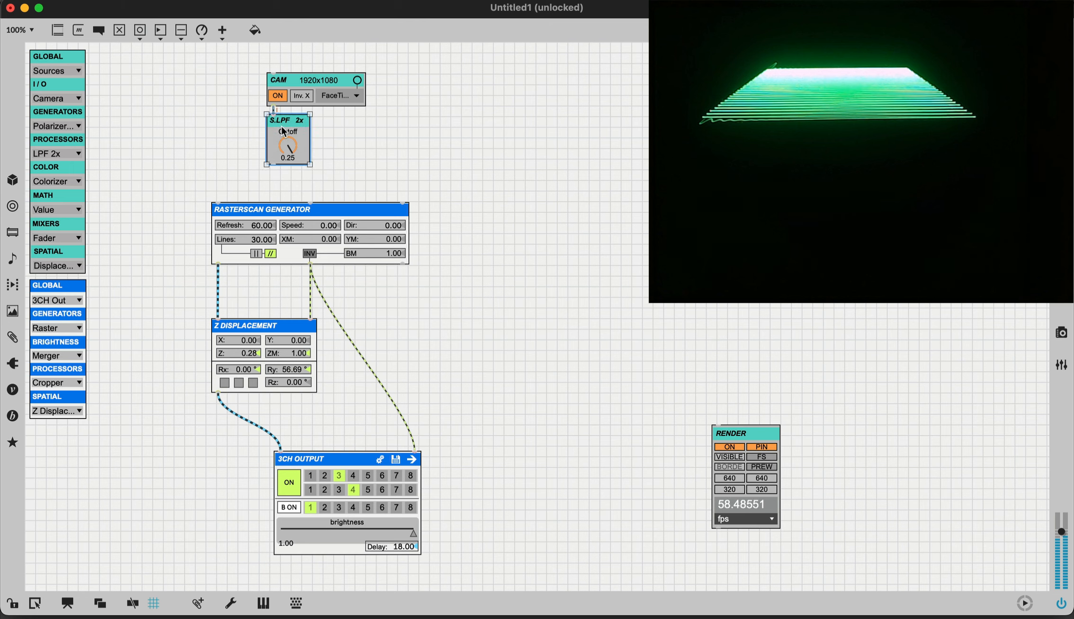
Add a Displacement module beside the low-pass filter and wire it between the filter and the Rasterscan Generator
left_click(57, 265)
left_click(50, 278)
left_click_drag(132, 72, 387, 143)
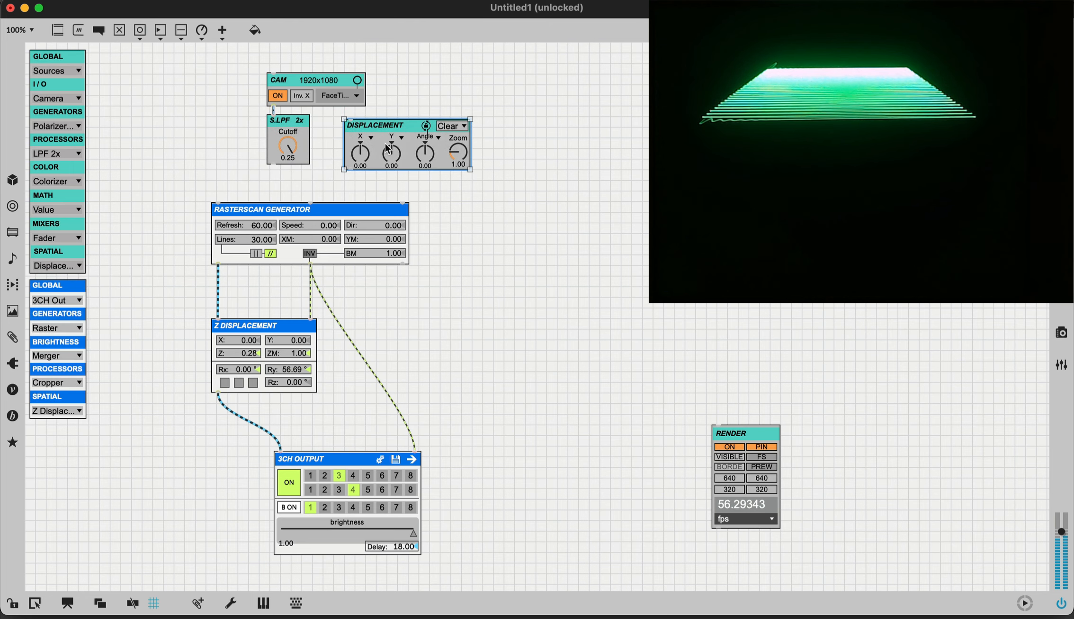
left_click(277, 165)
key("n")
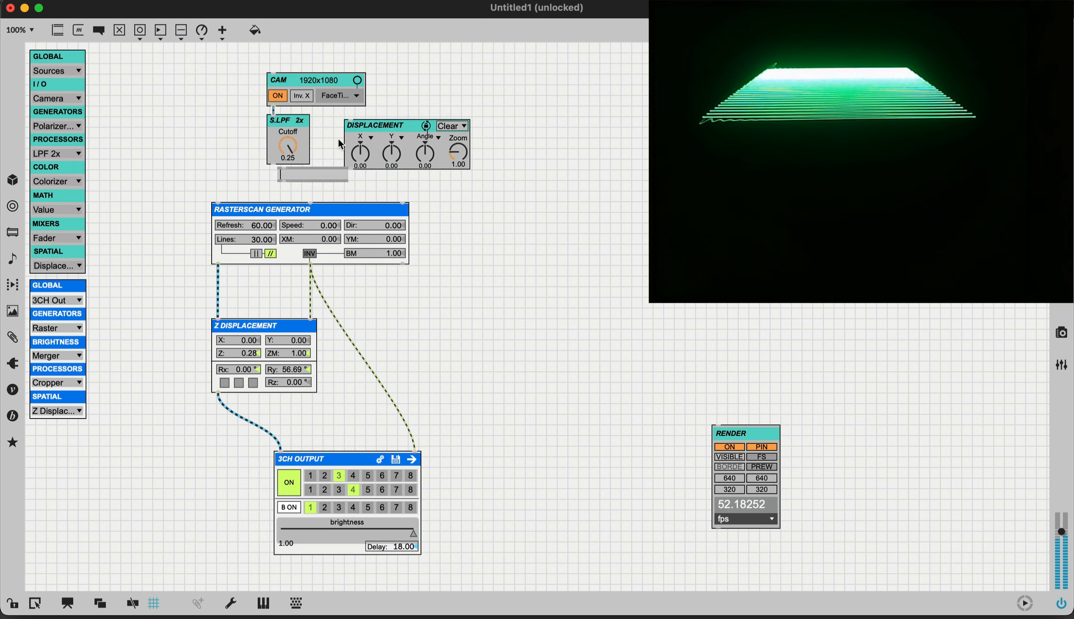
left_click(325, 180)
key("BackSpace")
left_click_drag(273, 167, 348, 121)
left_click_drag(349, 169, 220, 198)
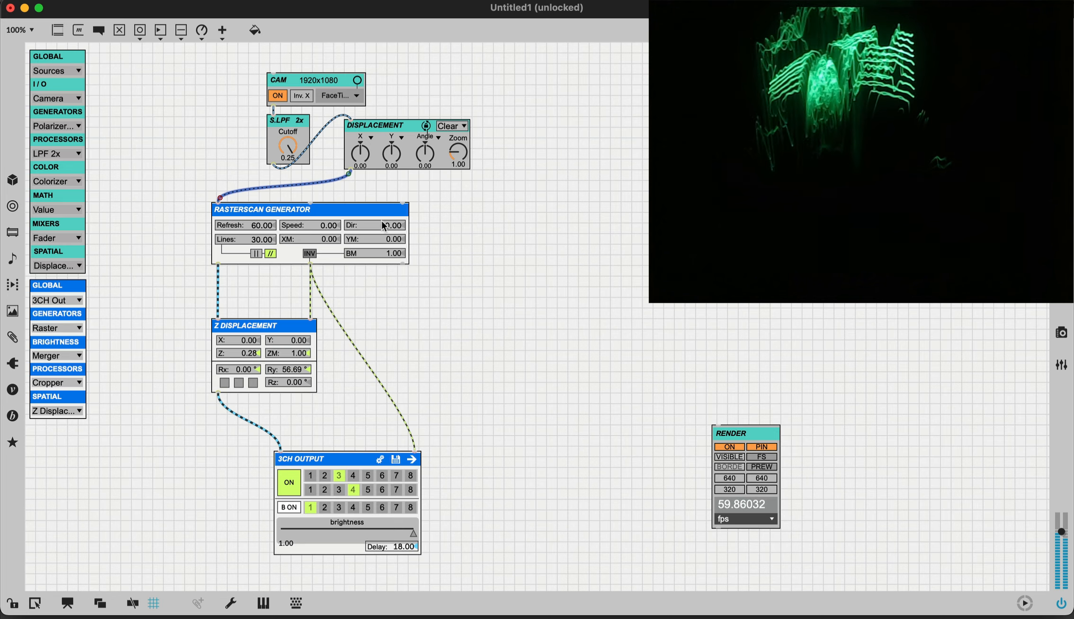
Lock the patch and reset Ry, Rx and ZM on the Z Displacement to 0
key("super+e")
double_click(297, 369)
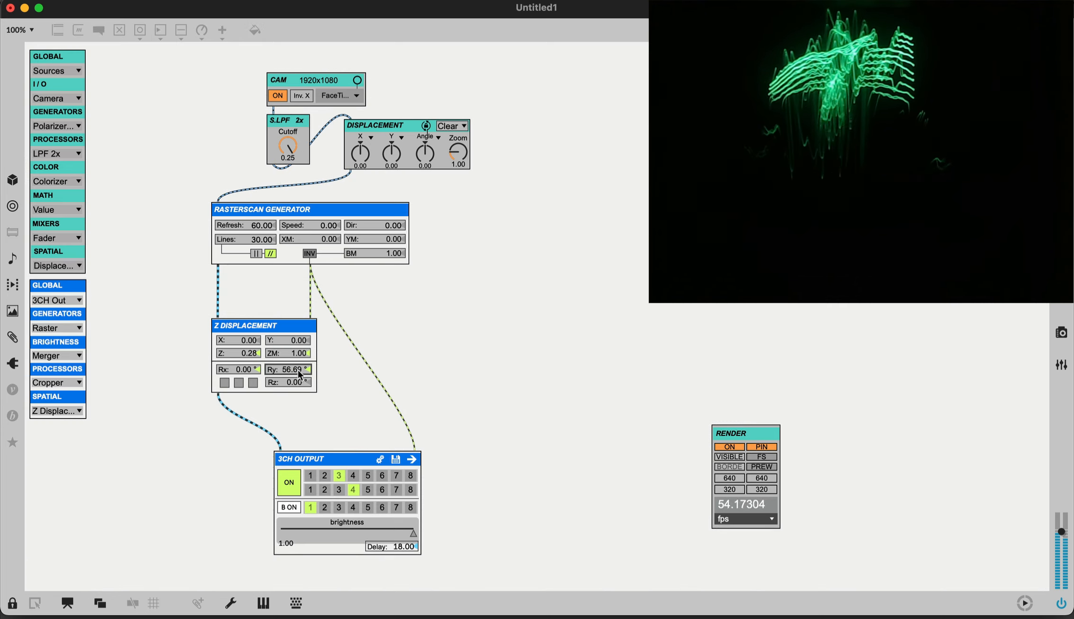
double_click(242, 369)
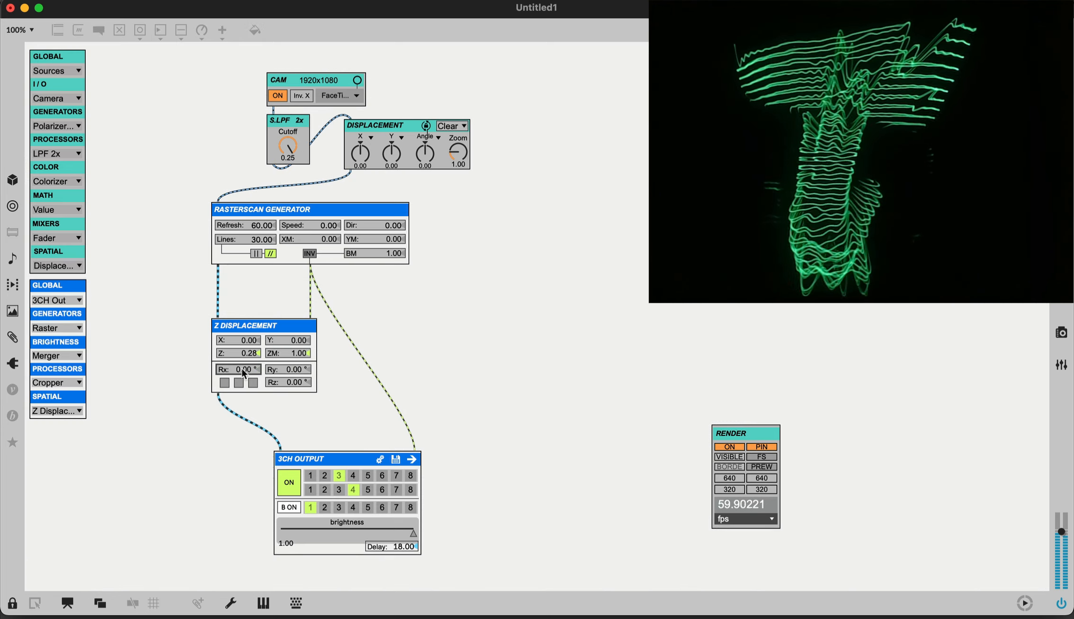
double_click(305, 354)
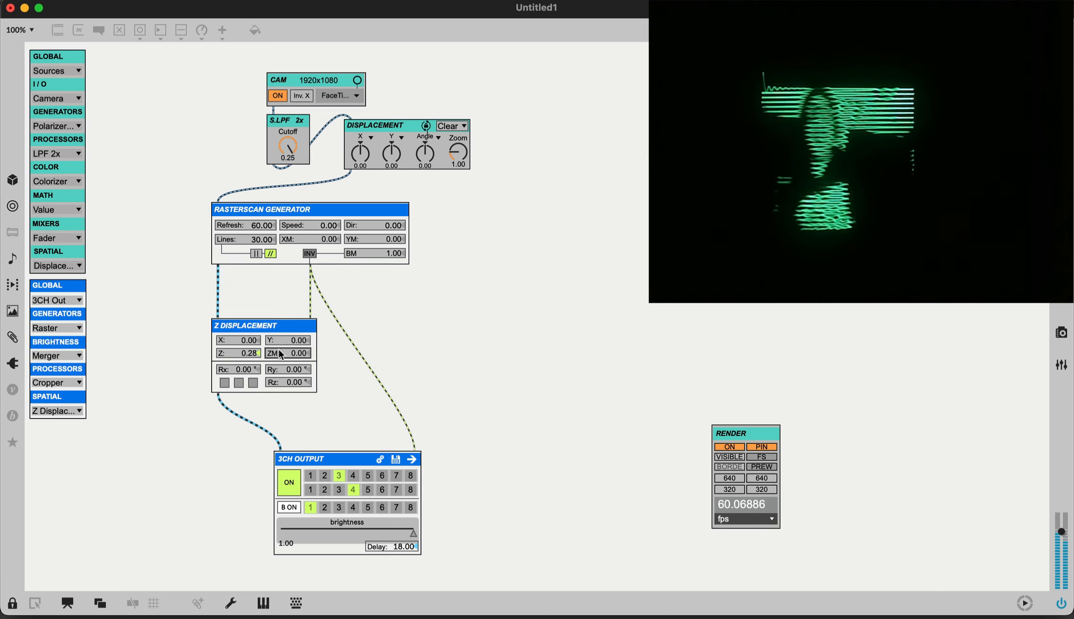
Switch the Rasterscan Generator to its || line option and raise the Z Displacement's Z to 0.62
left_click(256, 254)
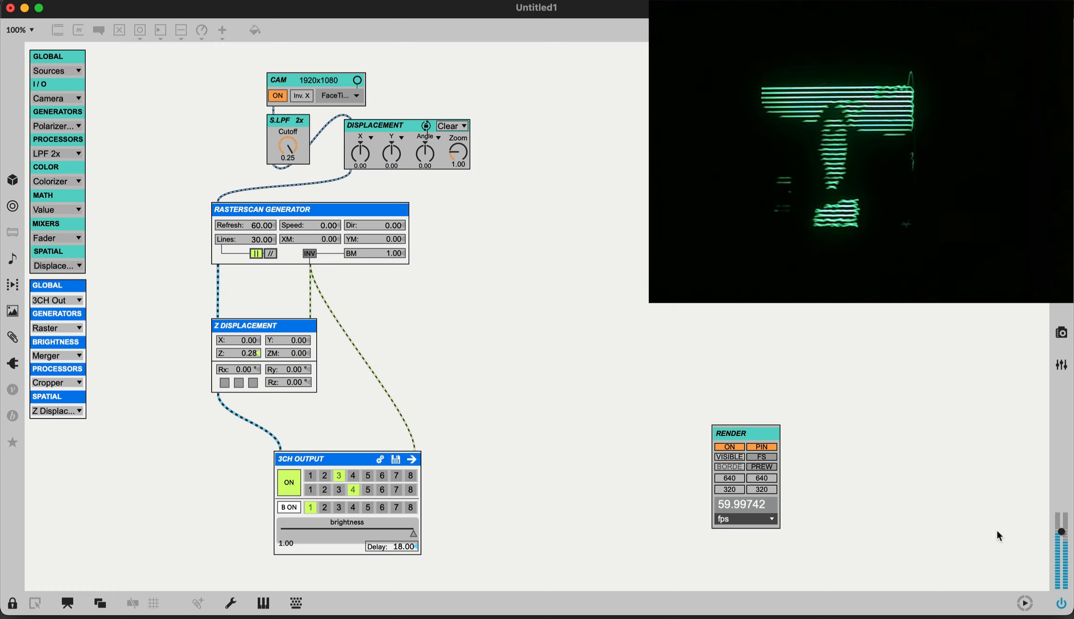
key("super+e")
key("super+e")
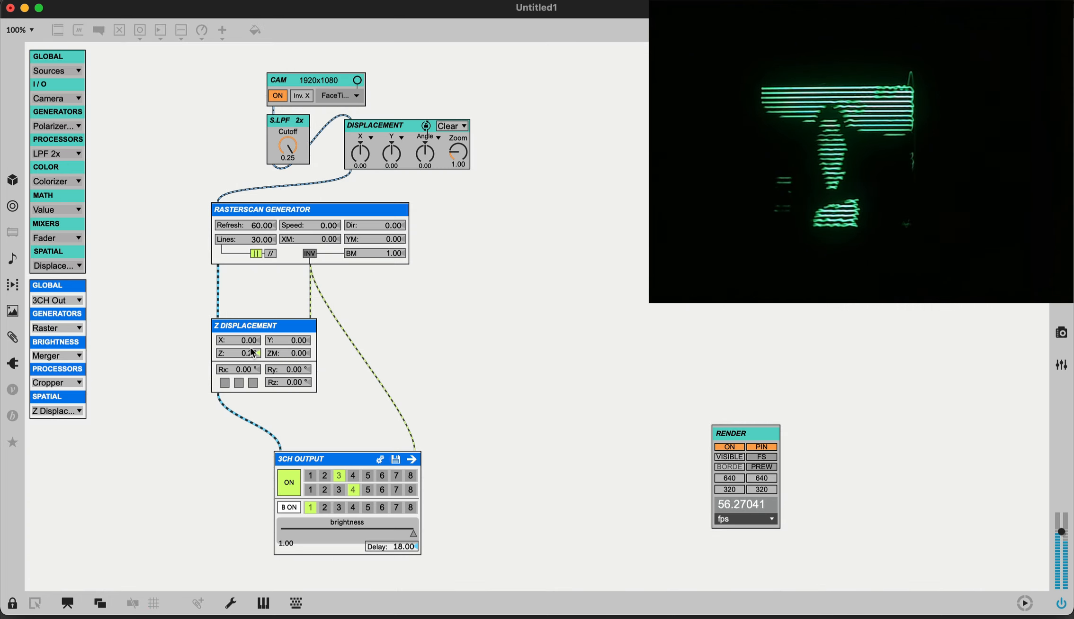
left_click_drag(256, 353, 256, 347)
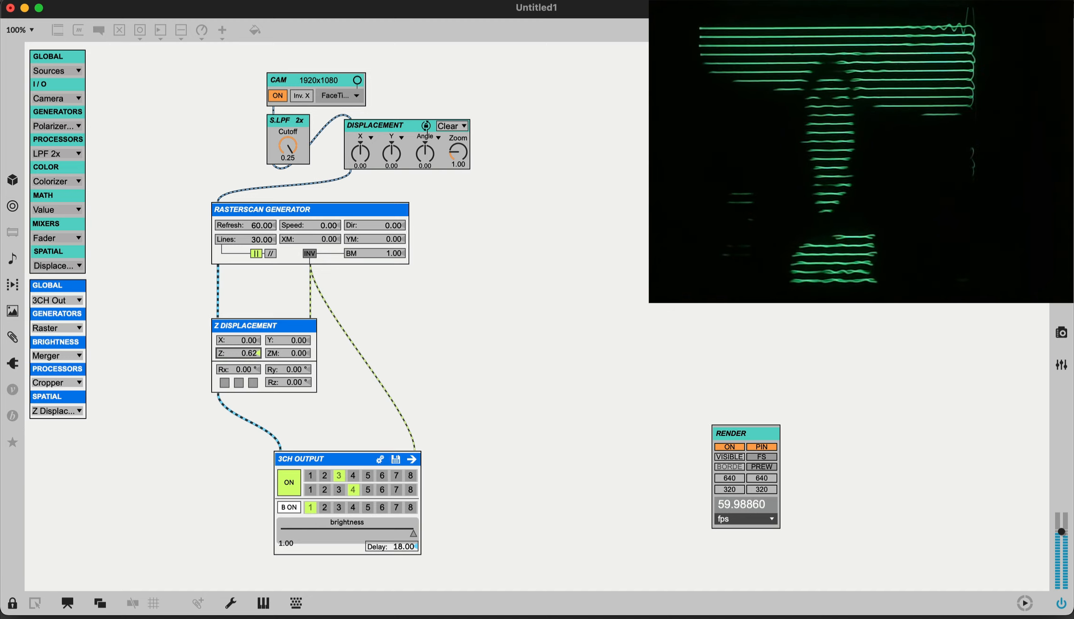
Set the camera Displacement to Zoom 0.41 and Y -0.13, and the Z Displacement to Z 0.43 and ZM 0.54
left_click_drag(465, 141, 391, 152)
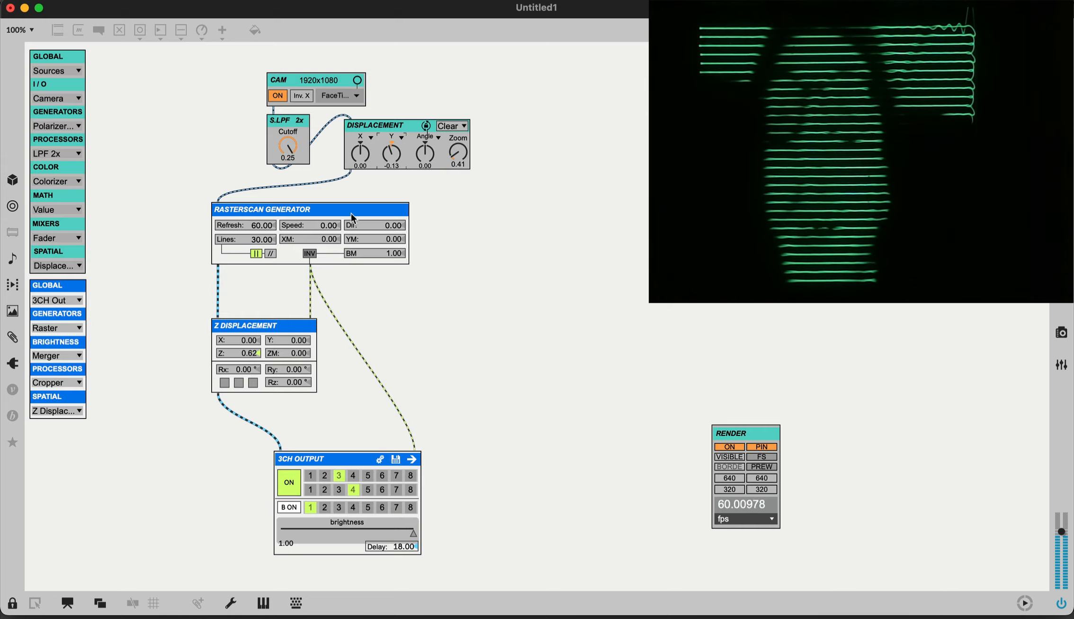
left_click(288, 353)
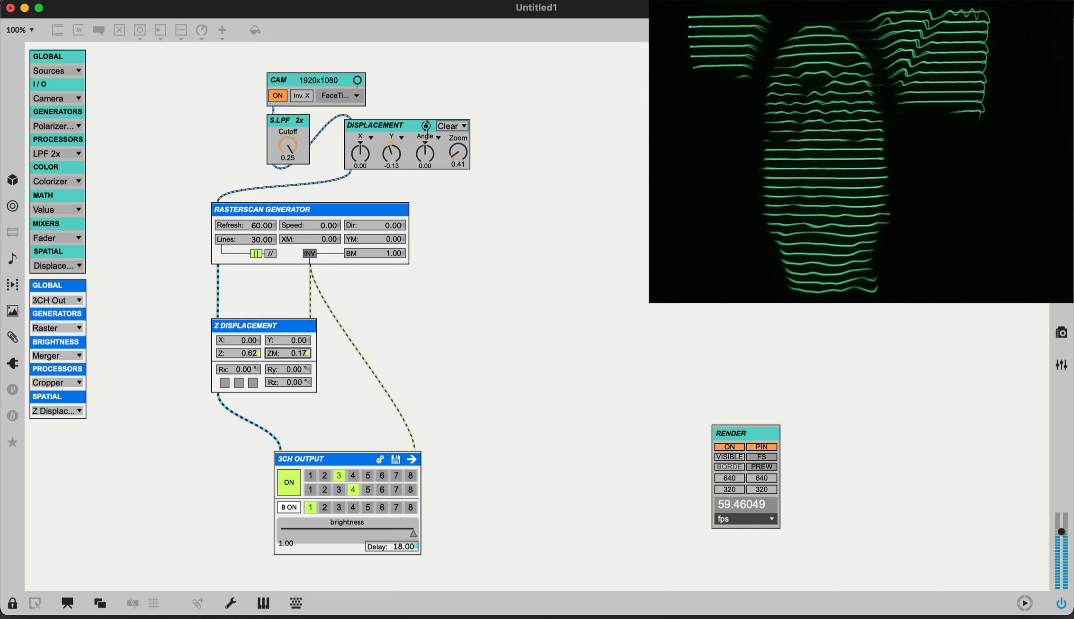
left_click_drag(288, 353, 252, 373)
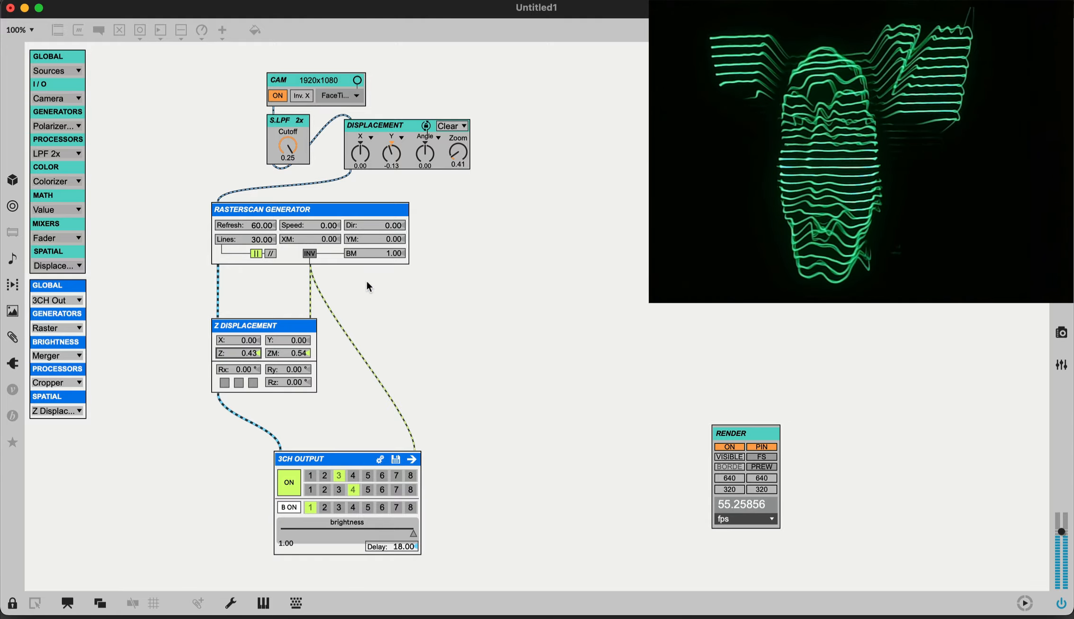
left_click(271, 254)
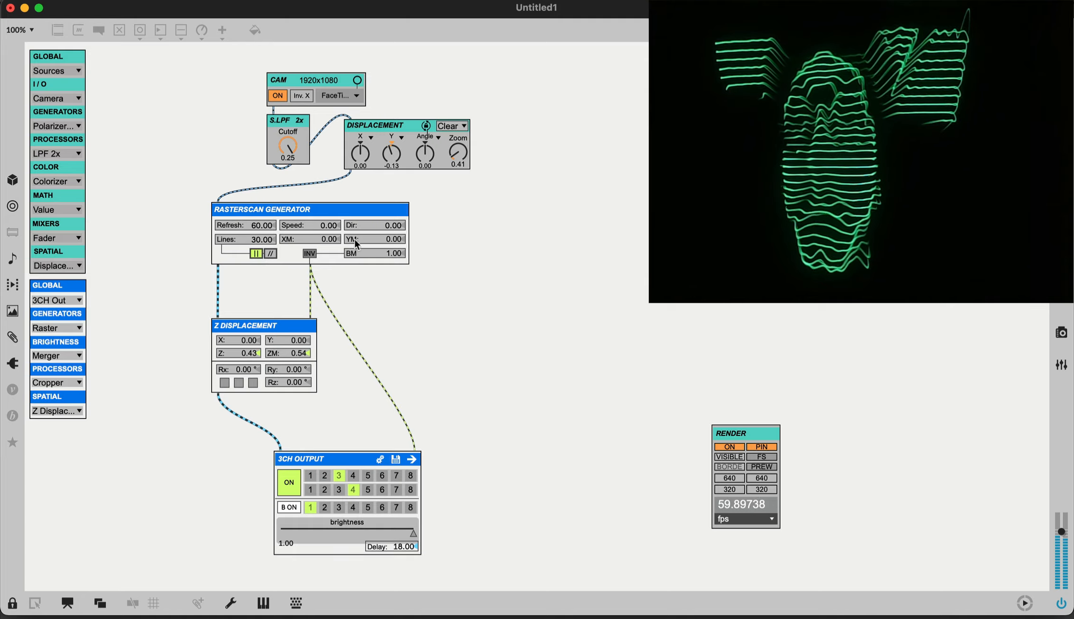
left_click_drag(396, 245, 395, 284)
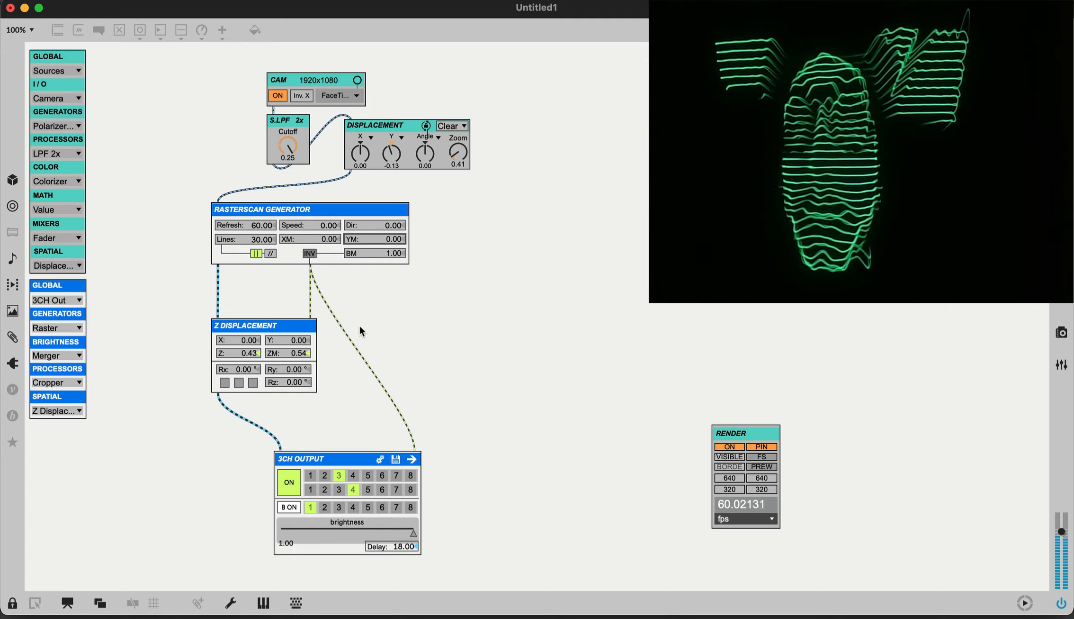
Try auto-rotation on the Y and Z axes of the Z Displacement, and turn it off again
left_click(254, 382)
left_click(239, 382)
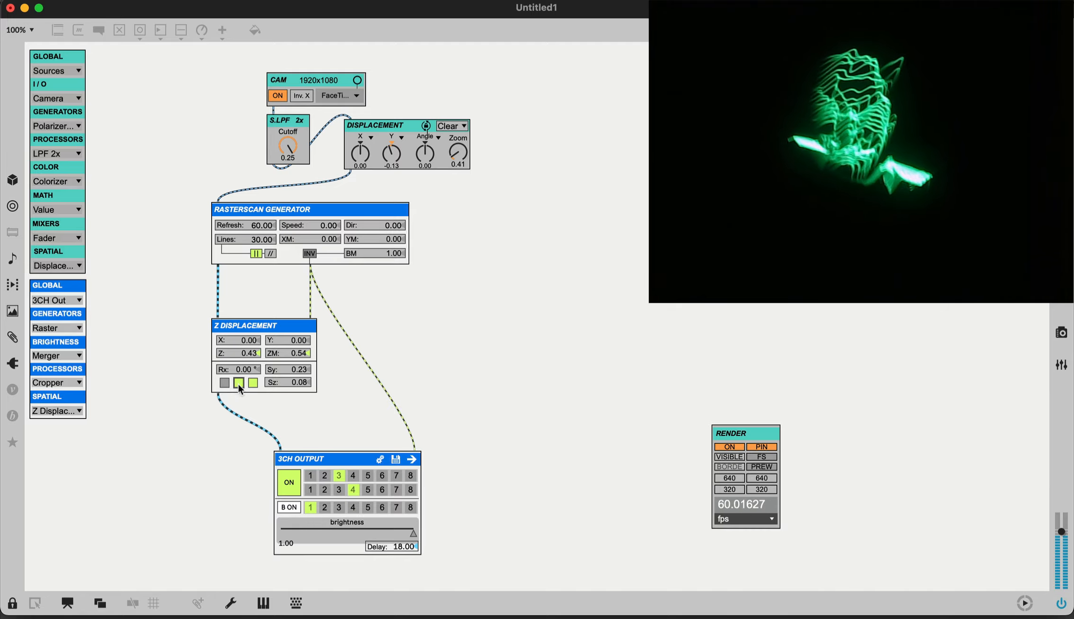
left_click(235, 384)
left_click(253, 383)
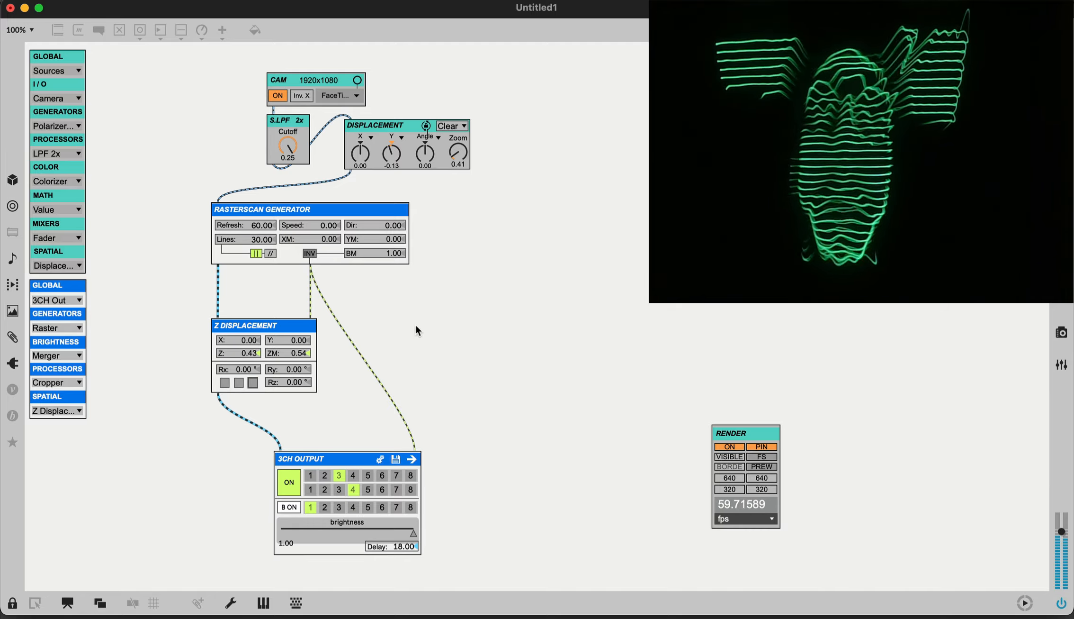
Unlock the patch, move the Z Displacement aside, and insert a Scale/Bias brightness module between the Rasterscan Generator's brightness output and the Z Displacement
key("super+e")
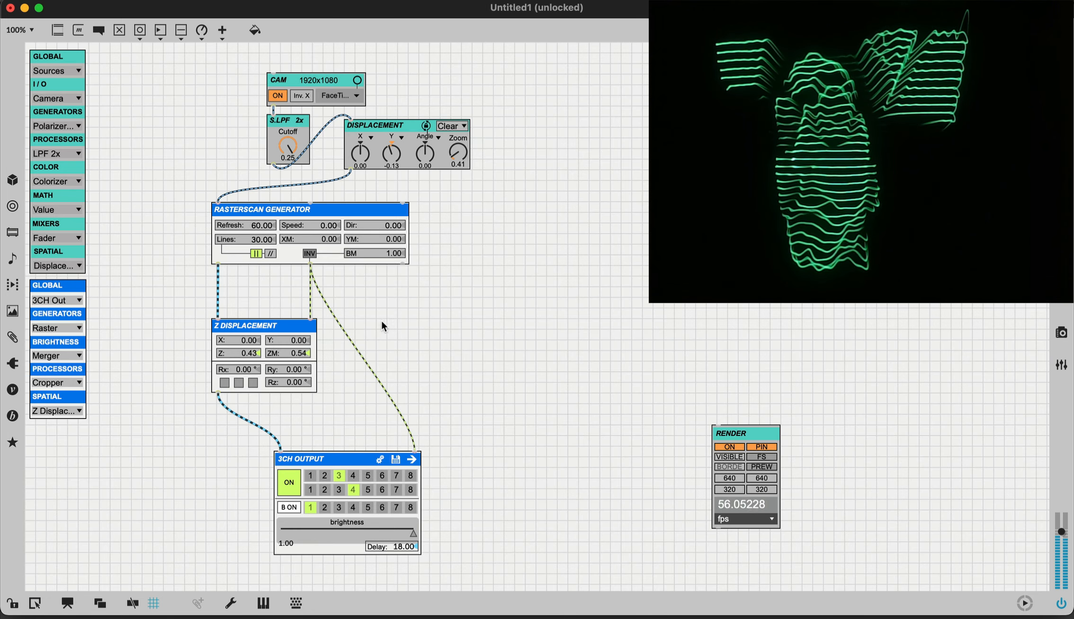
left_click(354, 357)
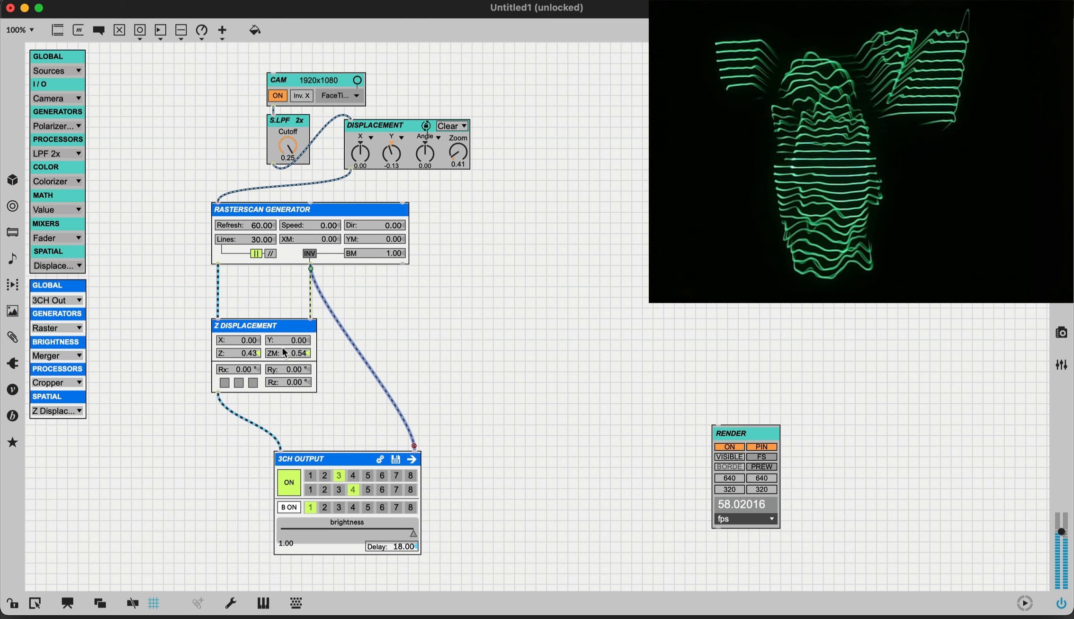
left_click_drag(285, 353, 243, 359)
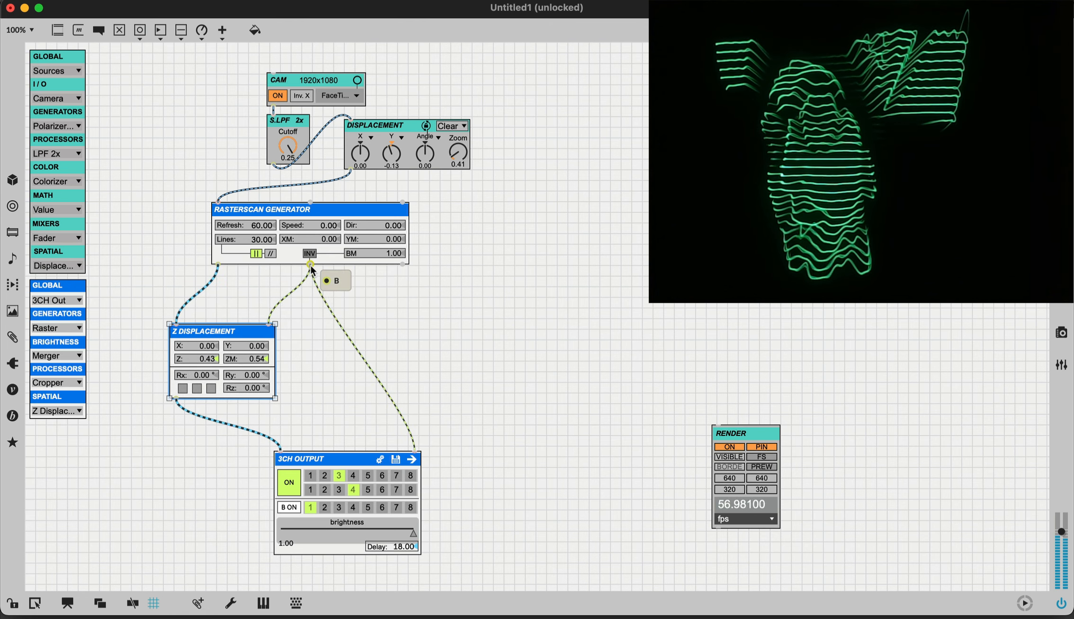
left_click(290, 293)
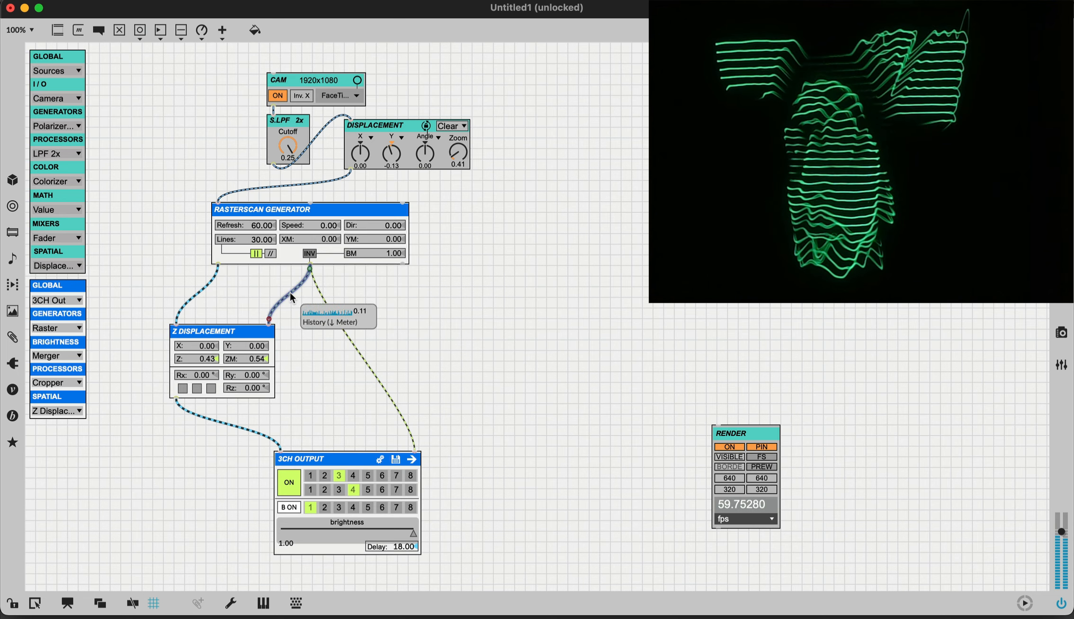
left_click(62, 356)
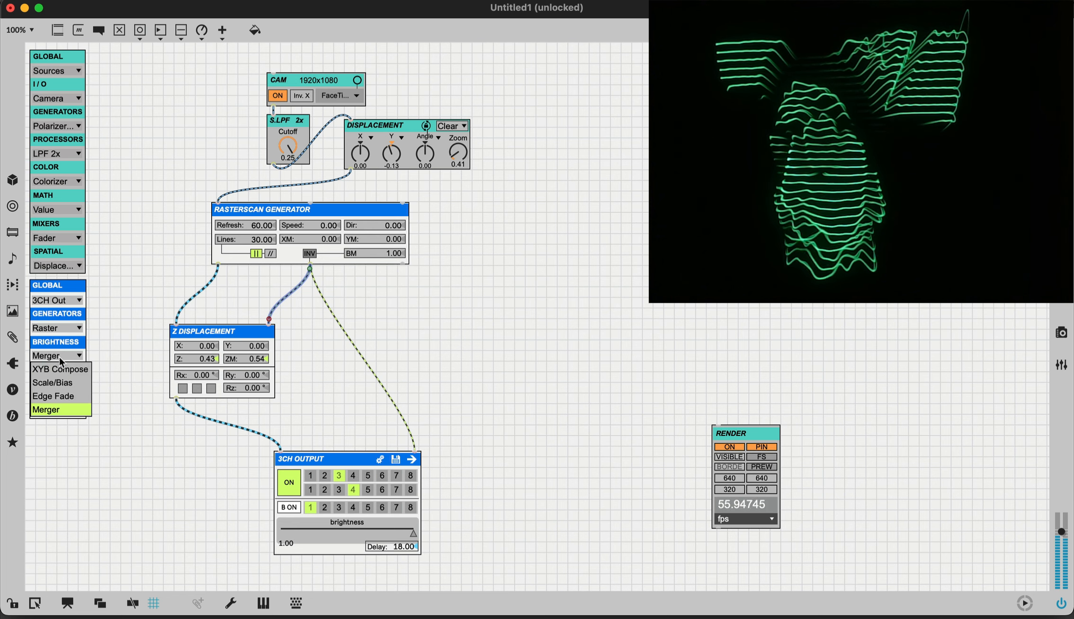
left_click(52, 383)
left_click_drag(110, 291, 306, 300)
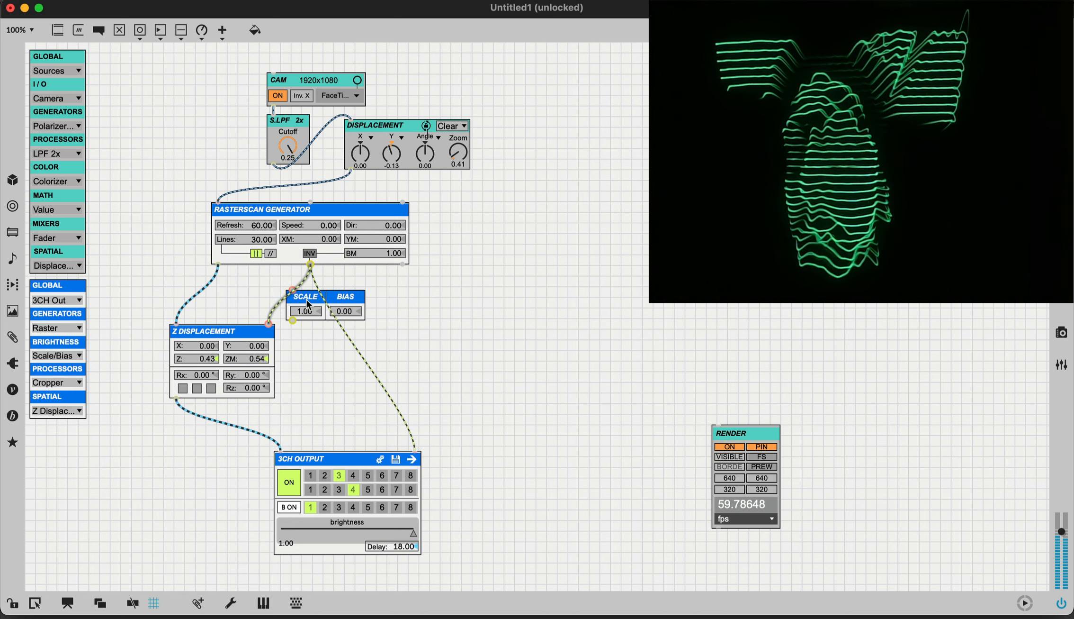
Lock the patch, set Scale to 2.00 and Bias to -1.00, and set the Z Displacement's Ry to 90.71°
key("super+e")
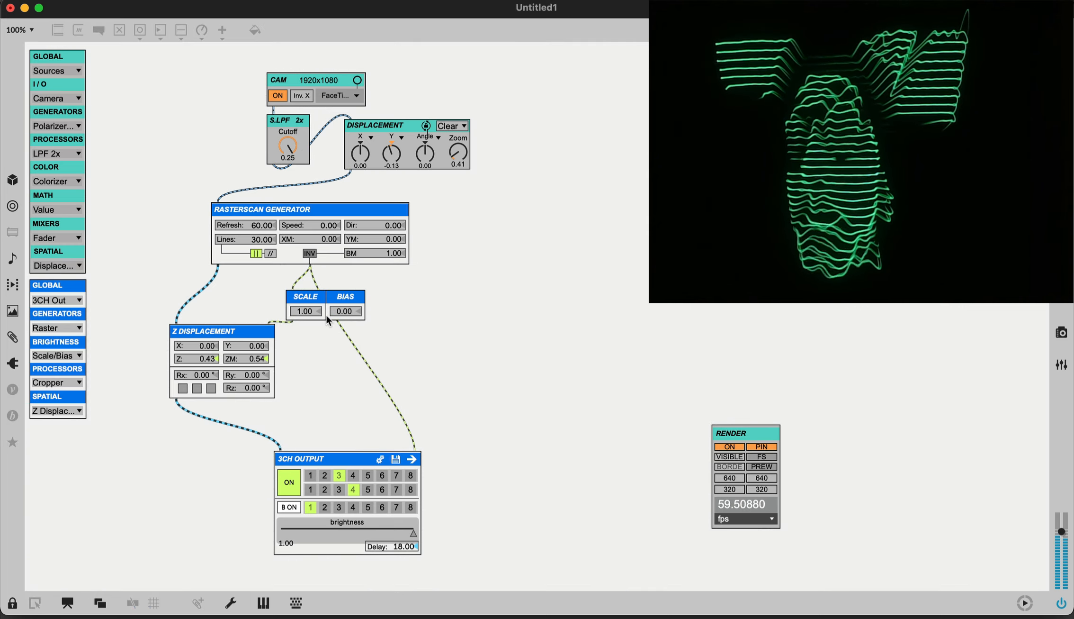
left_click_drag(316, 312, 316, 264)
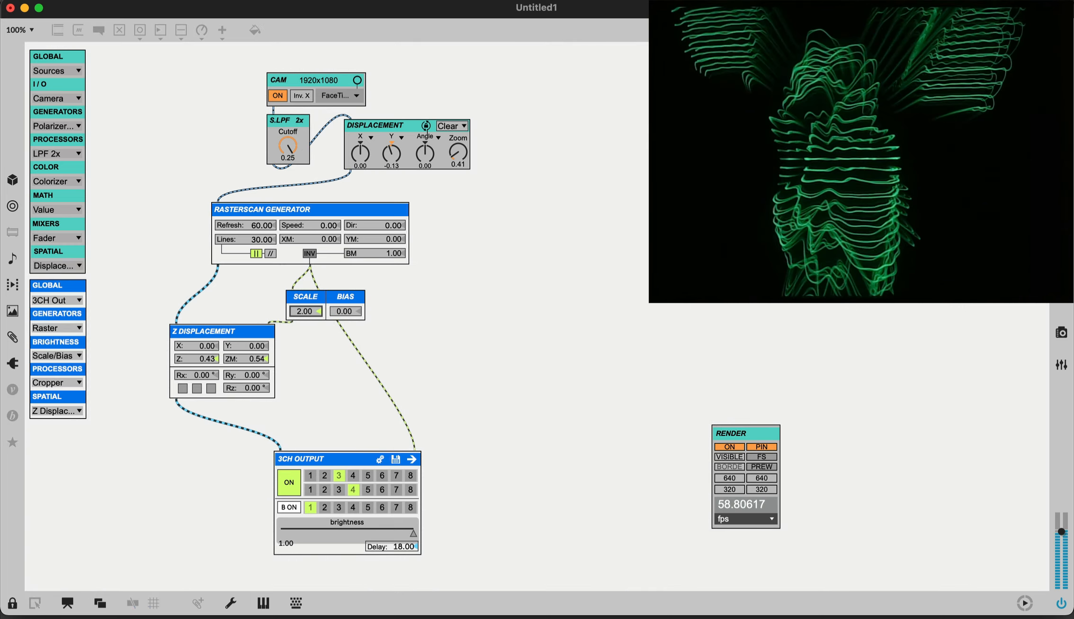
left_click_drag(347, 312, 345, 317)
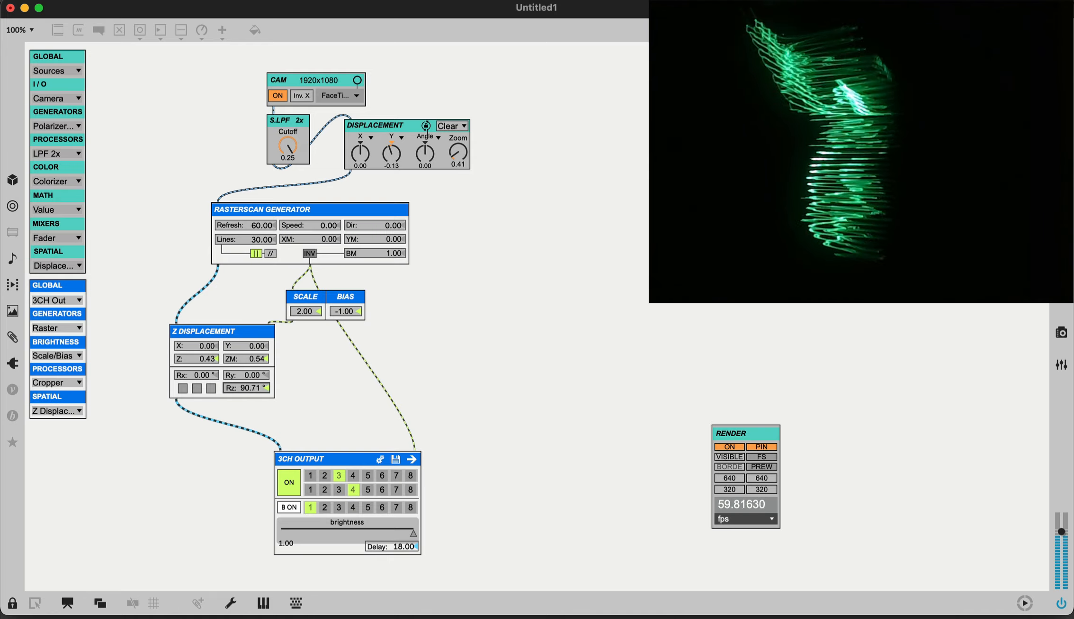
left_click_drag(262, 377, 262, 327)
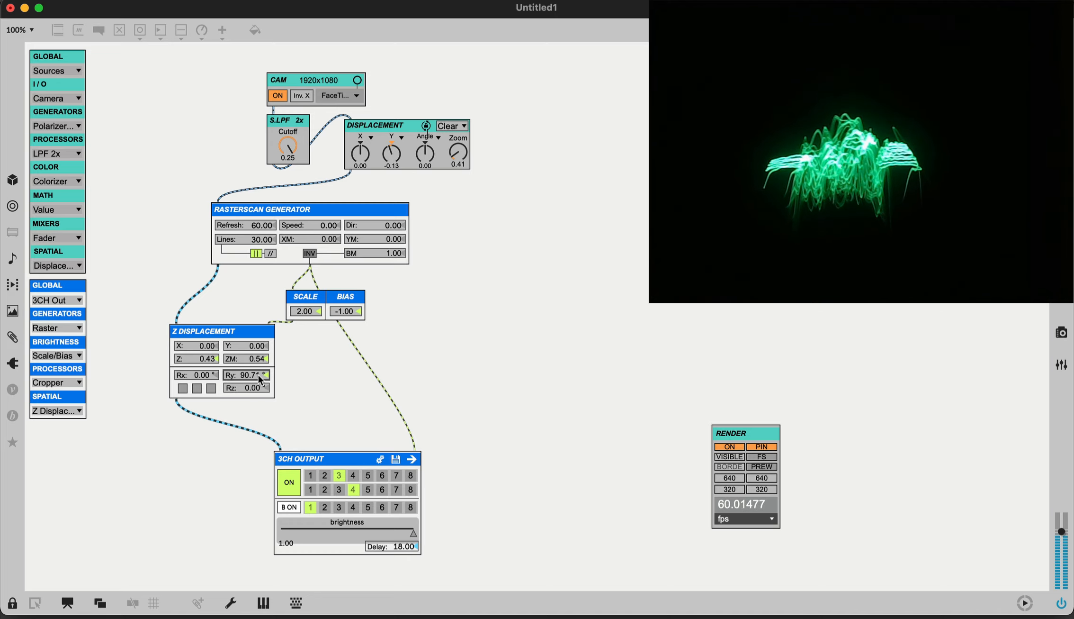
Unlock the patch, nudge the Scale/Bias module, and reposition the Z Displacement beneath it, just above the 3CH Output
key("super+e")
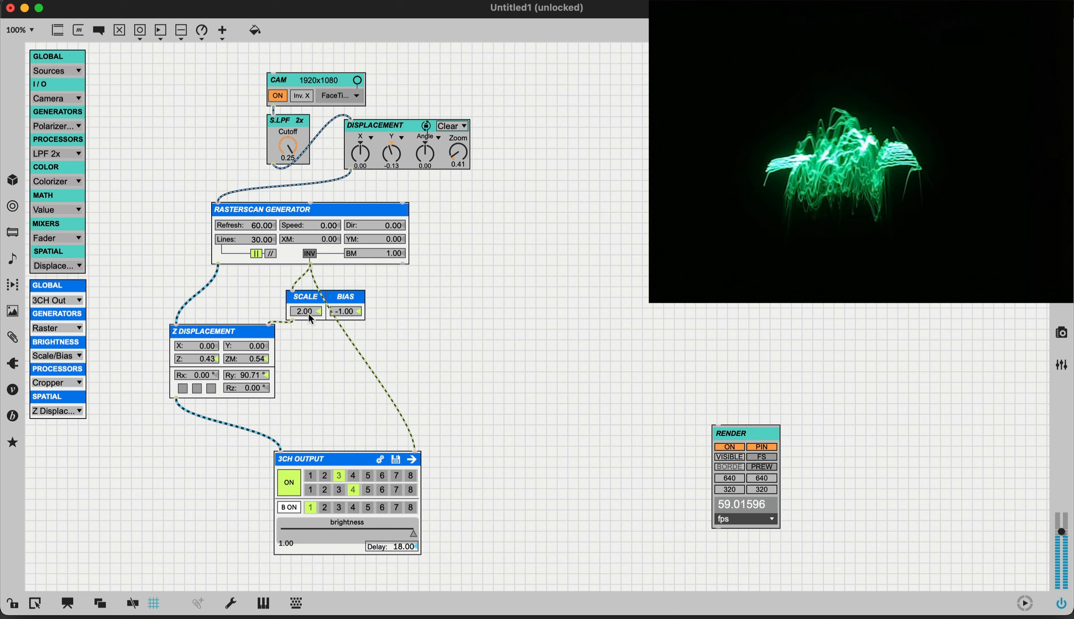
mouse_move(310, 305)
left_mouse_down()
mouse_move(429, 305)
mouse_move(312, 299)
left_mouse_up()
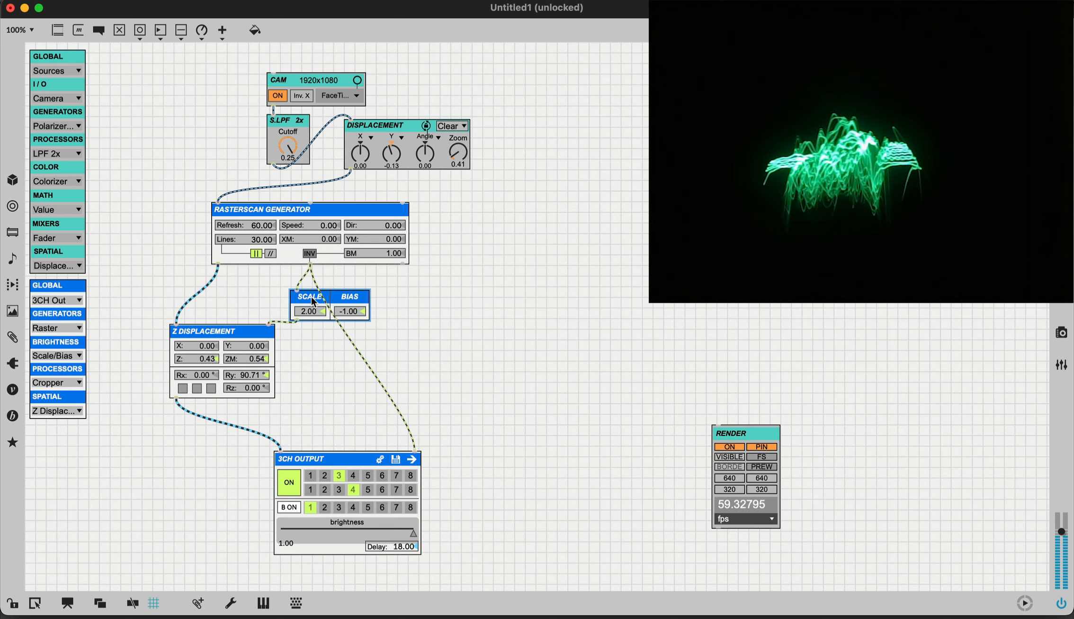
left_click_drag(259, 333, 289, 367)
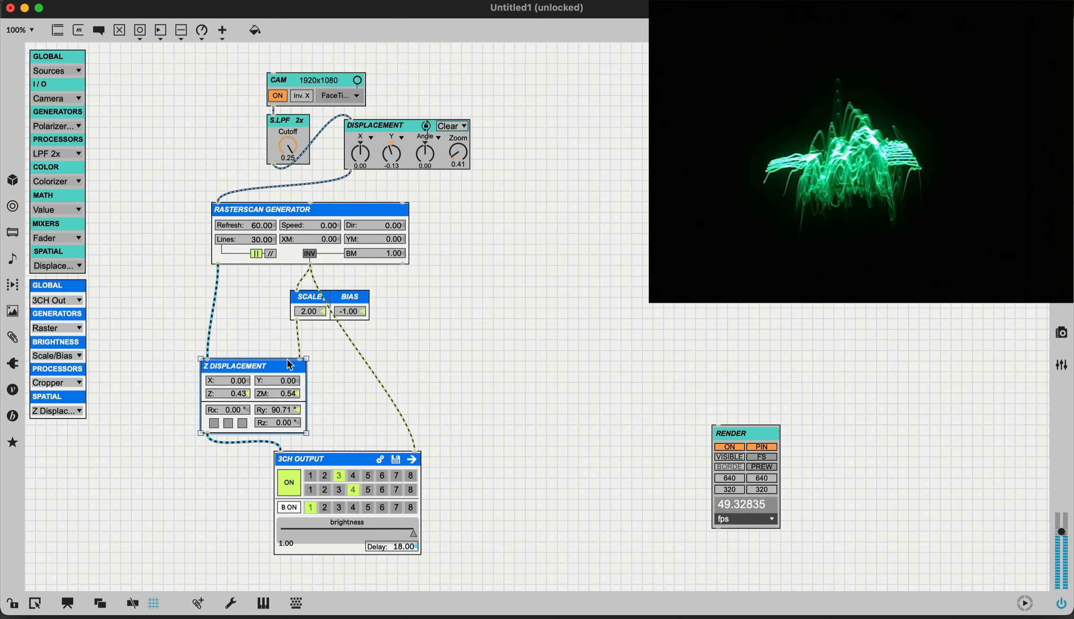
Open the Z Displacement module's help patch to examine its Scale/Bias wiring and control notes, and close it
left_click(289, 366, "alt")
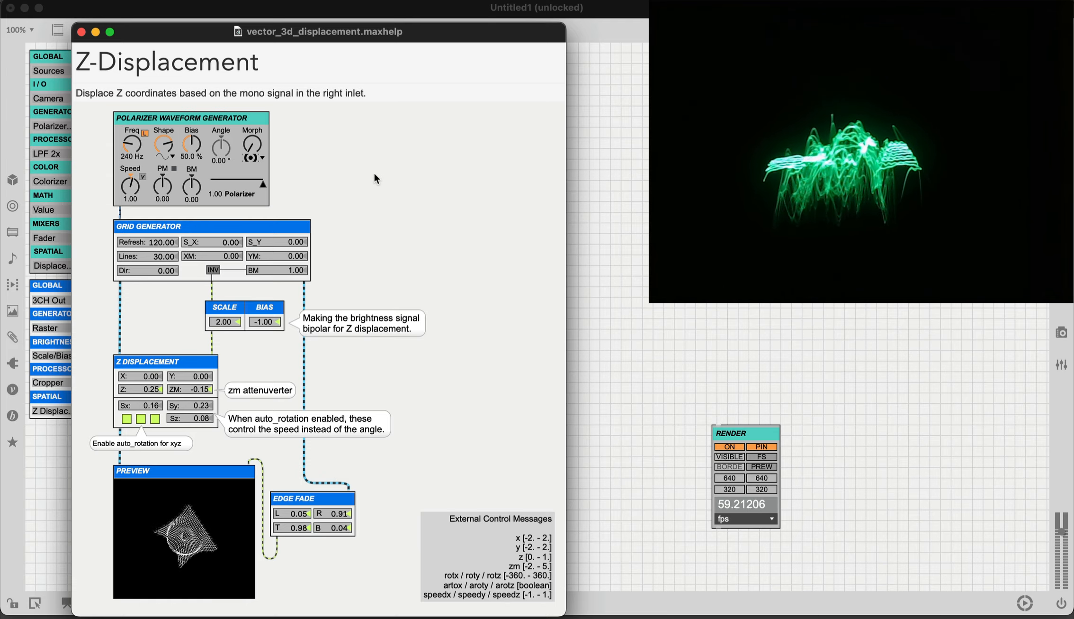
left_click(81, 32)
left_click(490, 299)
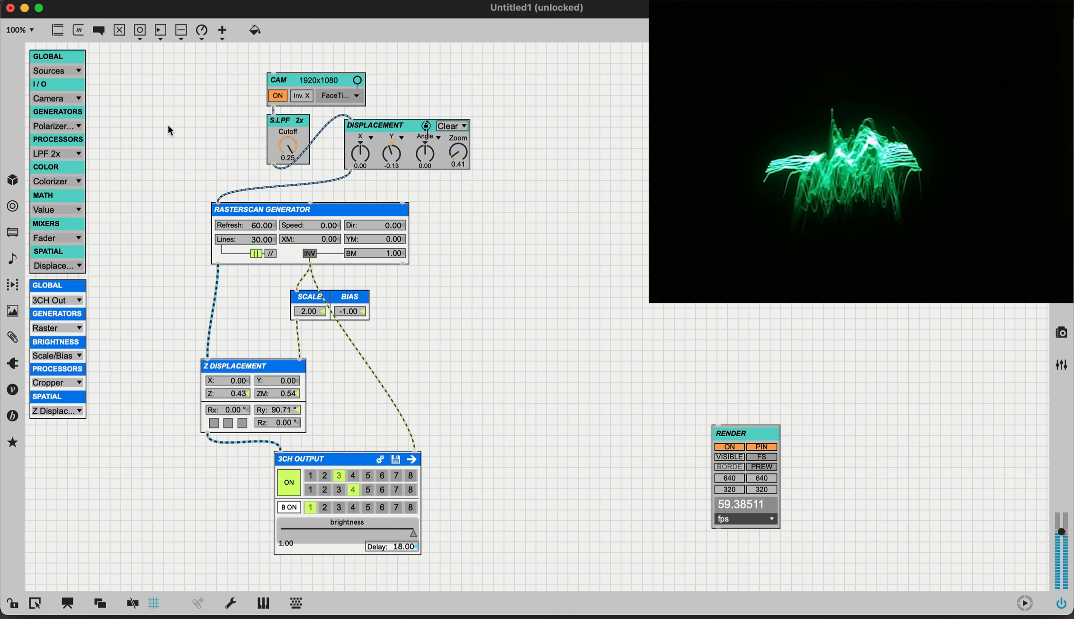
Close the untitled patch without saving and bring up the Vsynth Launcher
left_click(10, 8)
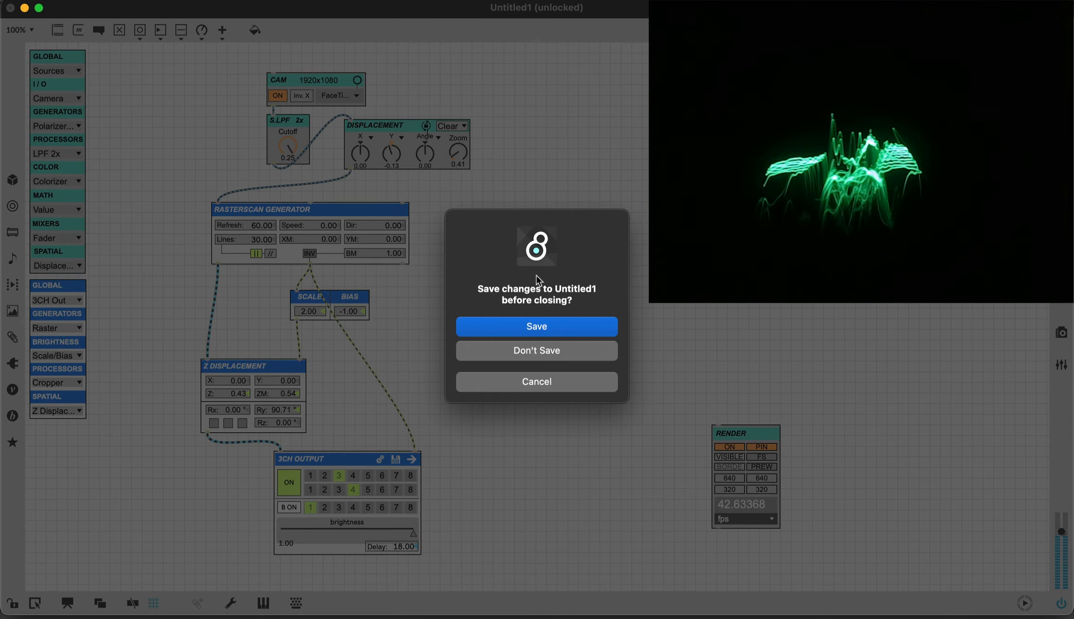
left_click(546, 353)
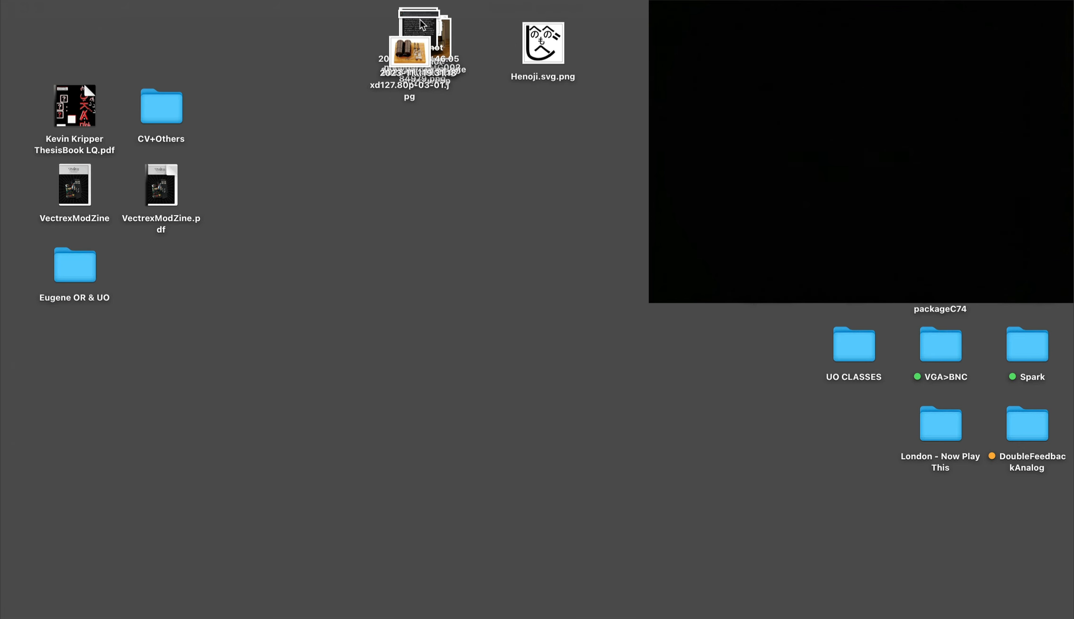
left_click(439, 441)
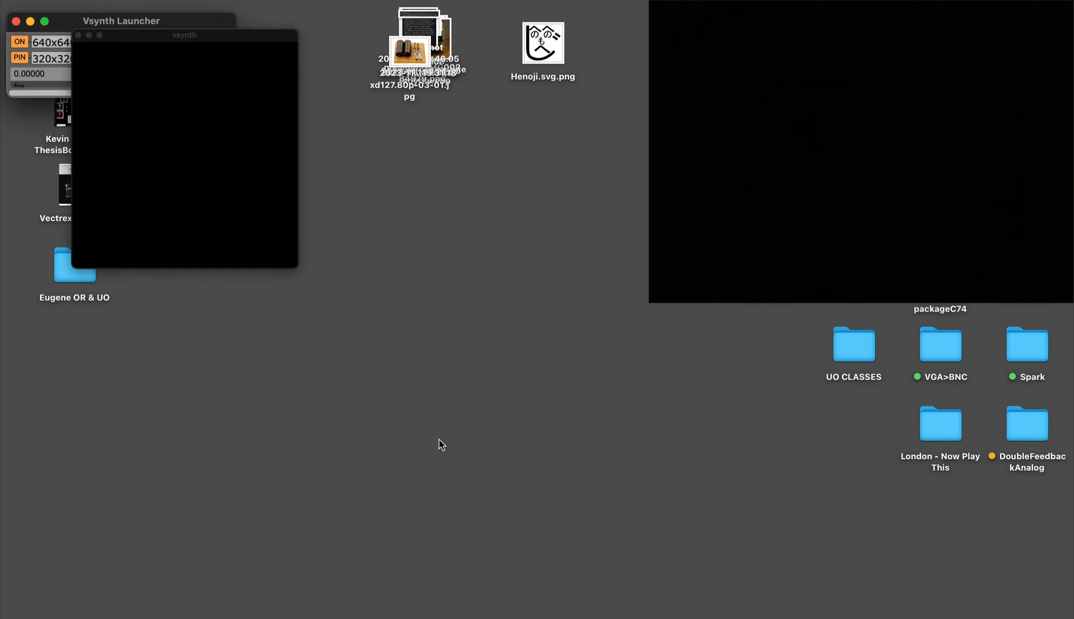
Move the vsynth render window below the launcher, open the Vector Launcher lesson, and shift the lesson window slightly lower
left_click_drag(230, 31, 234, 155)
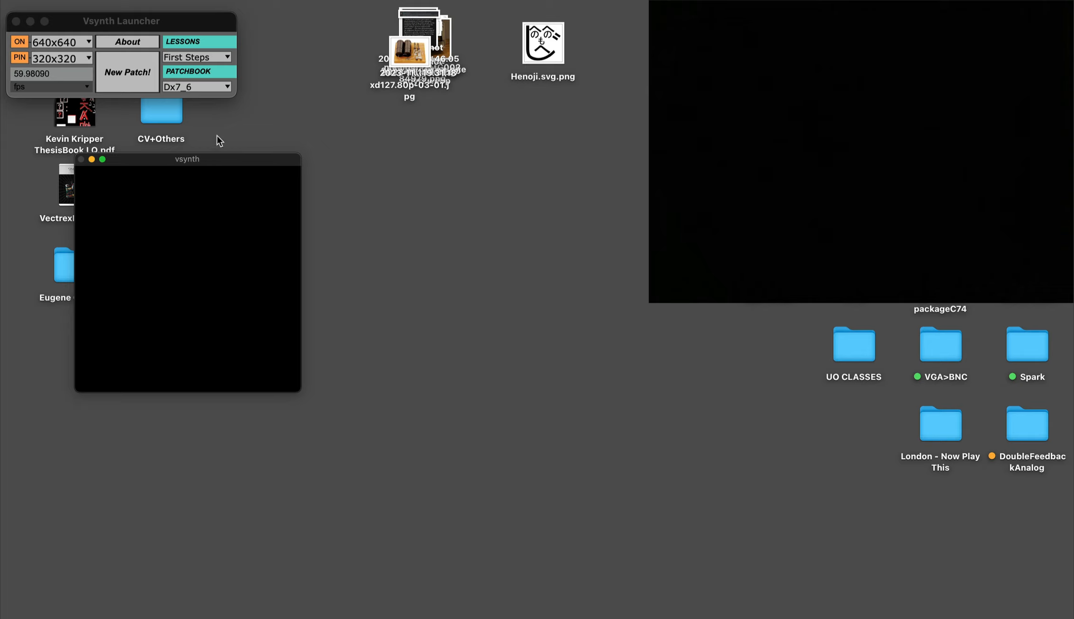
left_click(203, 57)
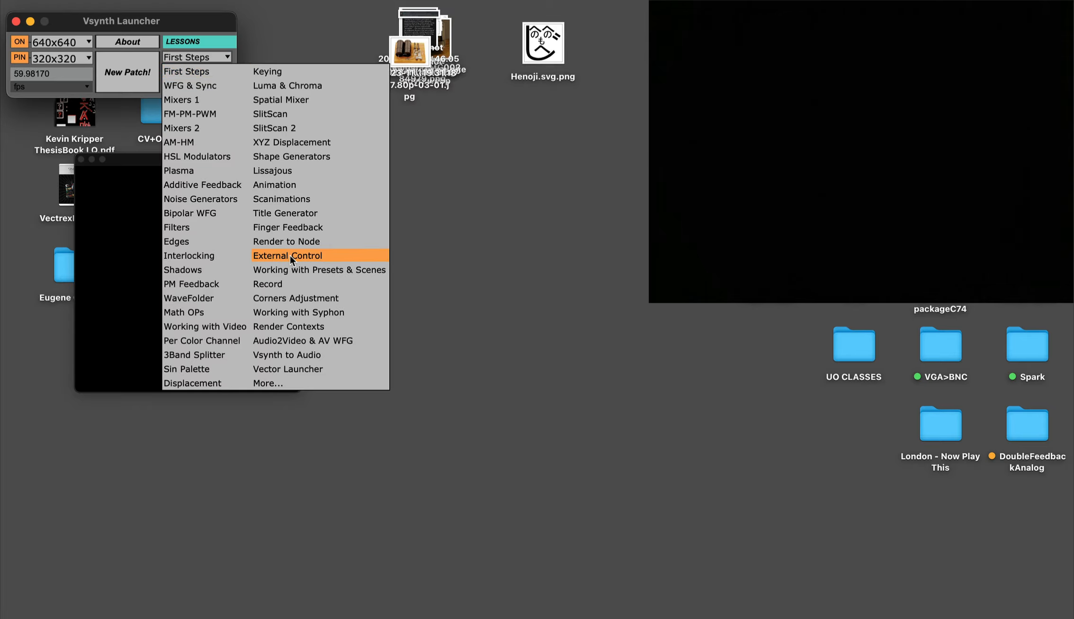
left_click(314, 369)
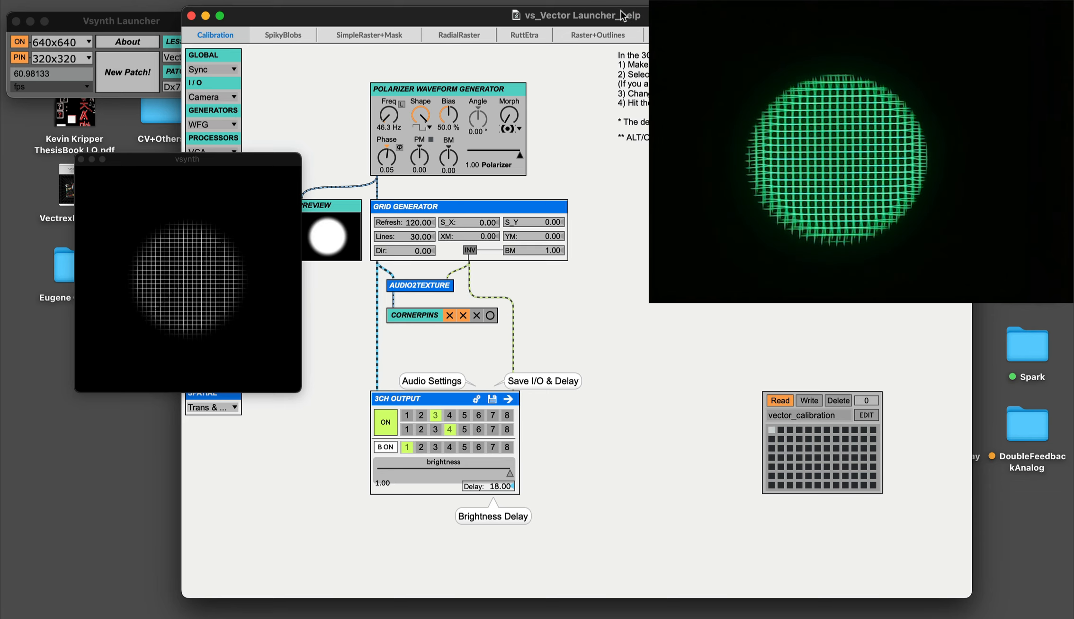
left_click_drag(620, 14, 619, 42)
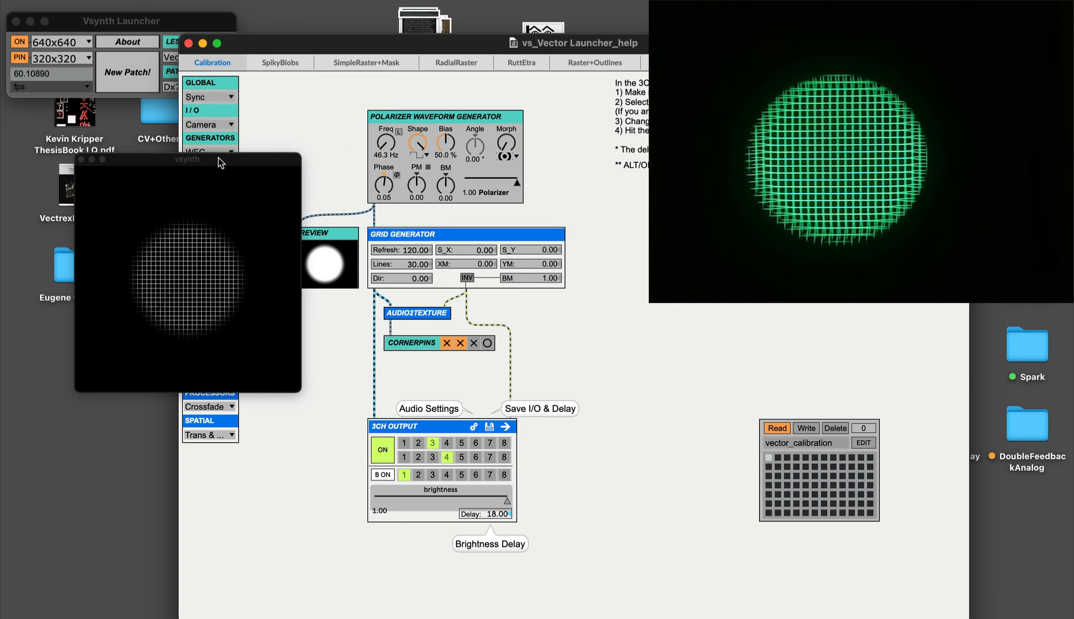
Move the vsynth render window lower and clear of the lesson's Preview module, open the SpikyBlobs example, and recall its preset 2
left_click_drag(219, 159, 183, 276)
left_click(274, 338)
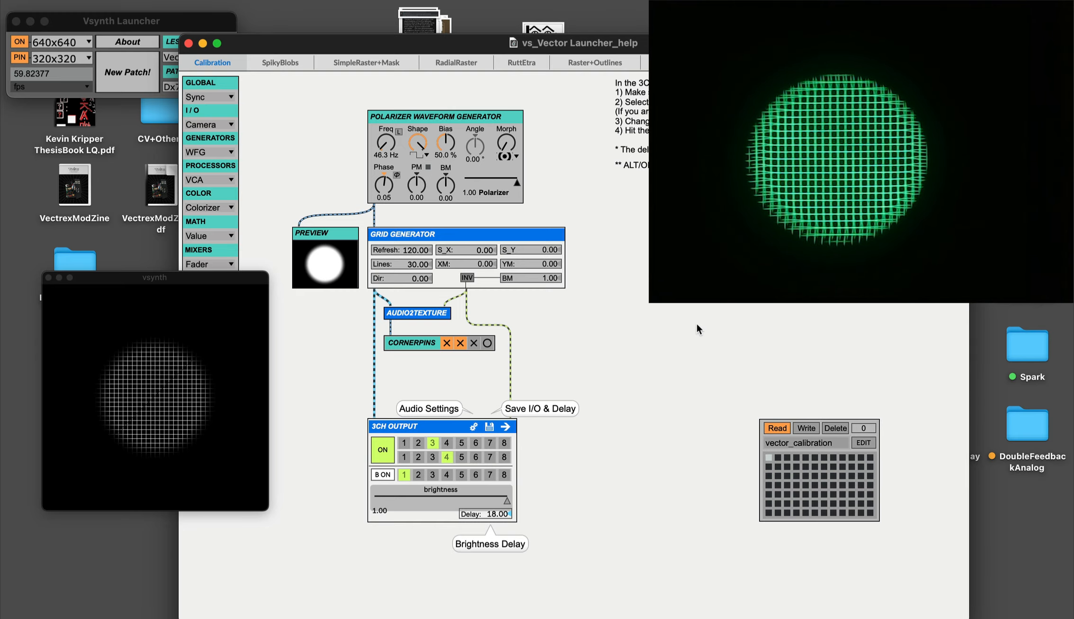
left_click(284, 63)
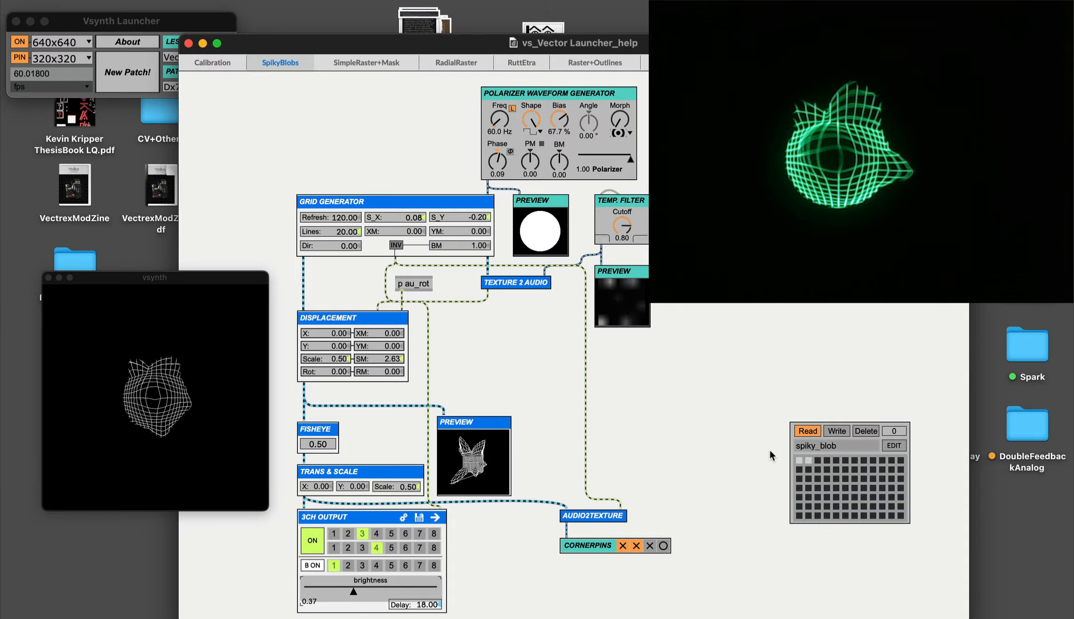
left_click(809, 461)
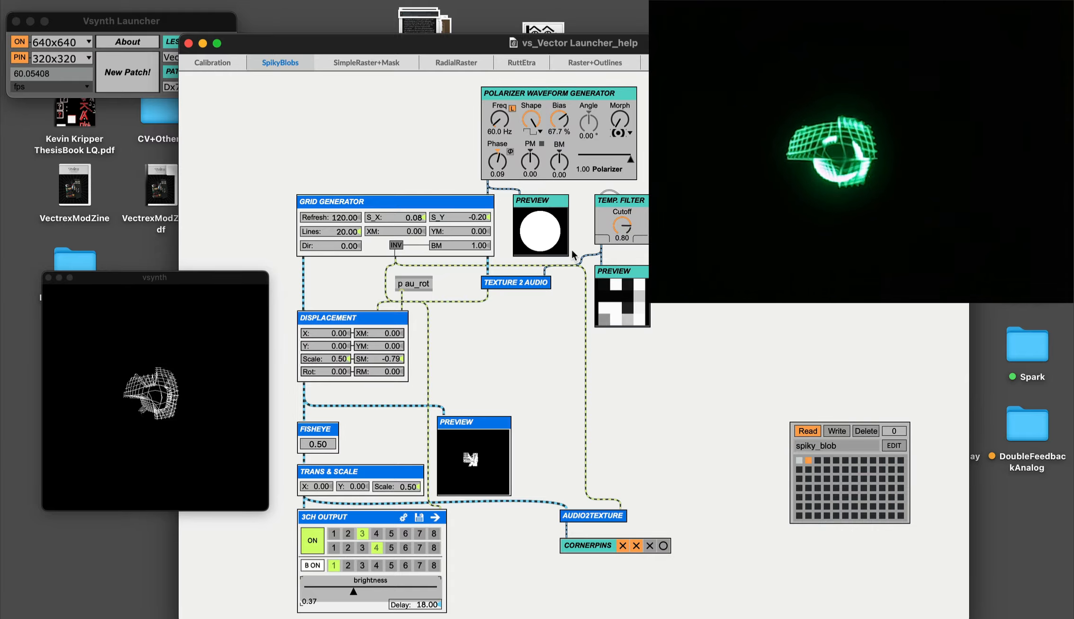
Open the SimpleRaster+Mask example and try its OP. 2 operator on pass before restoring it to *
left_click(368, 64)
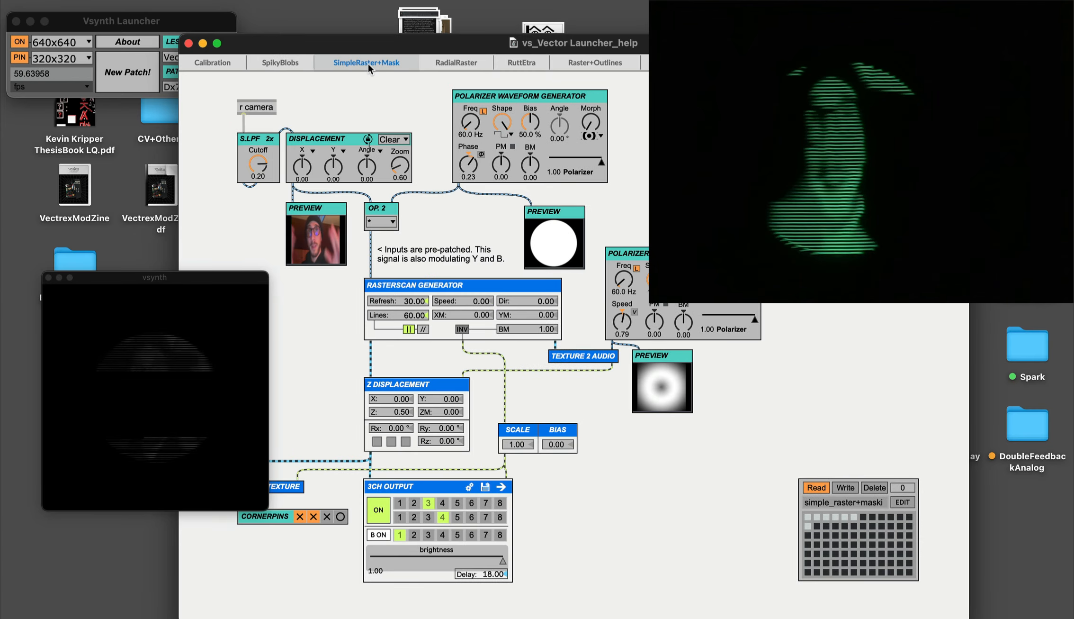
left_click(386, 225)
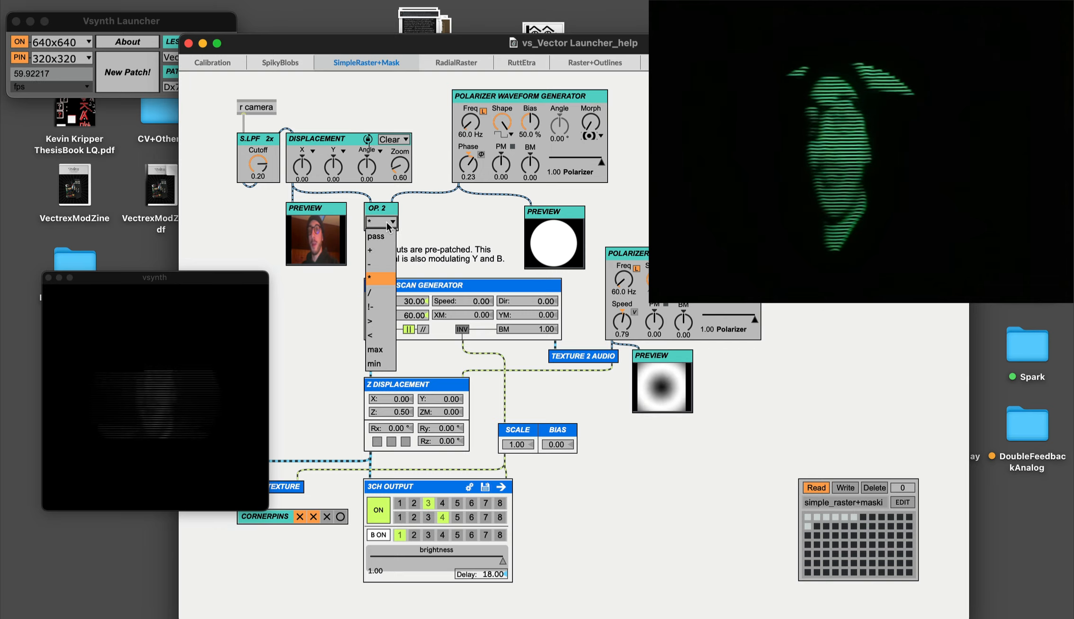
left_click(387, 236)
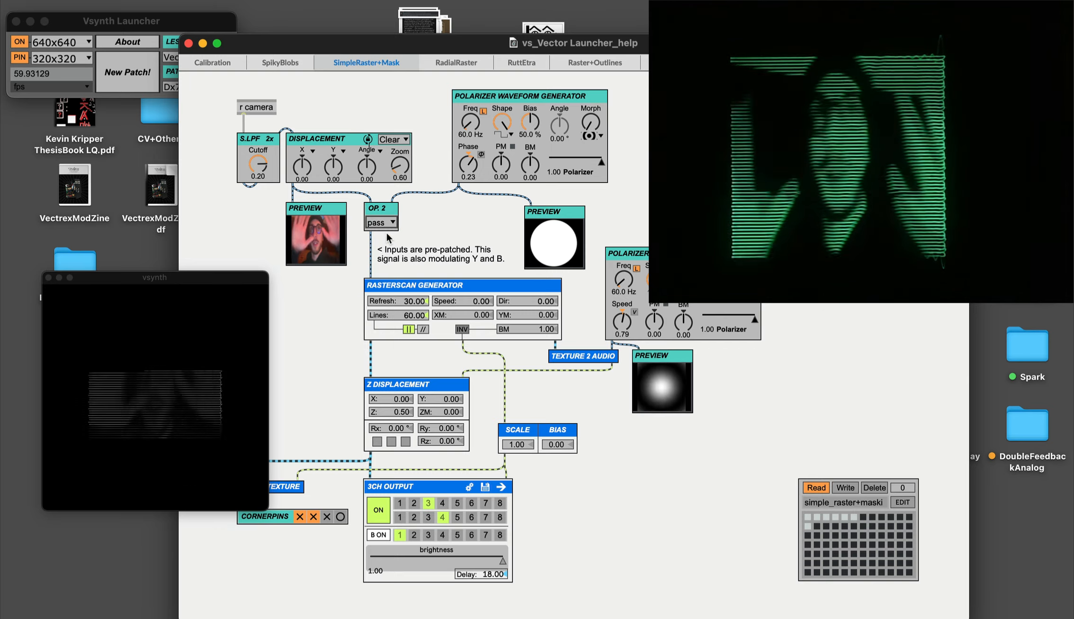
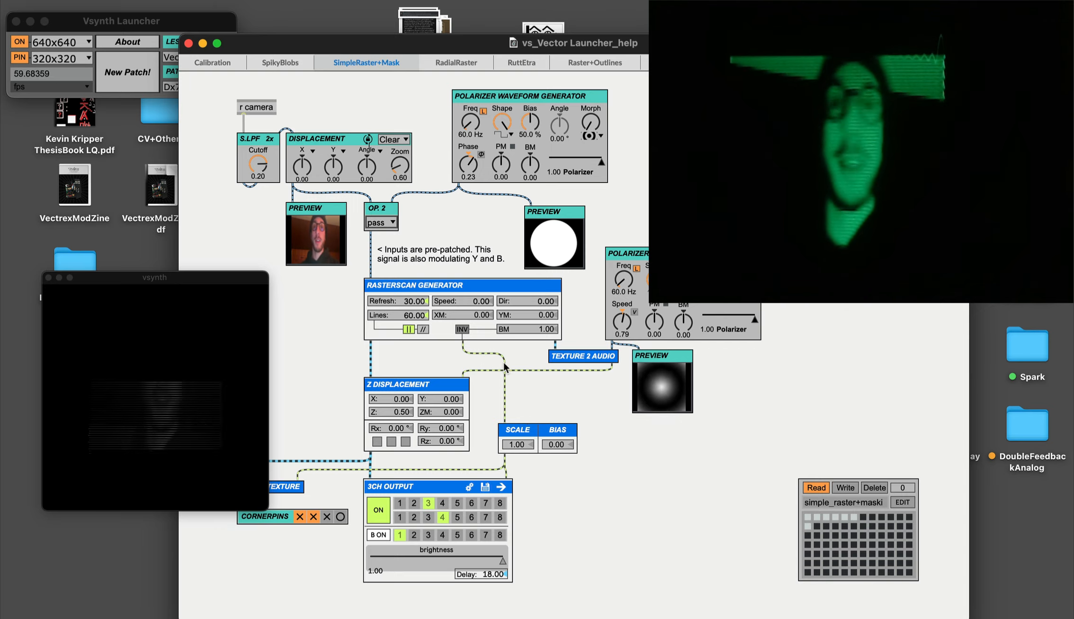
left_click(383, 222)
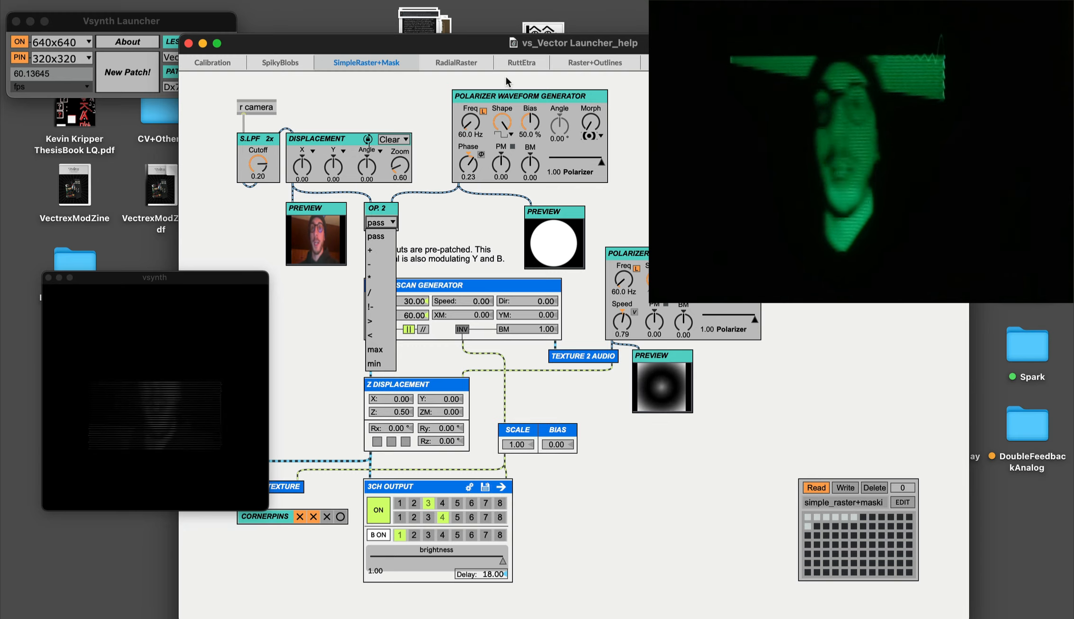
left_click(373, 278)
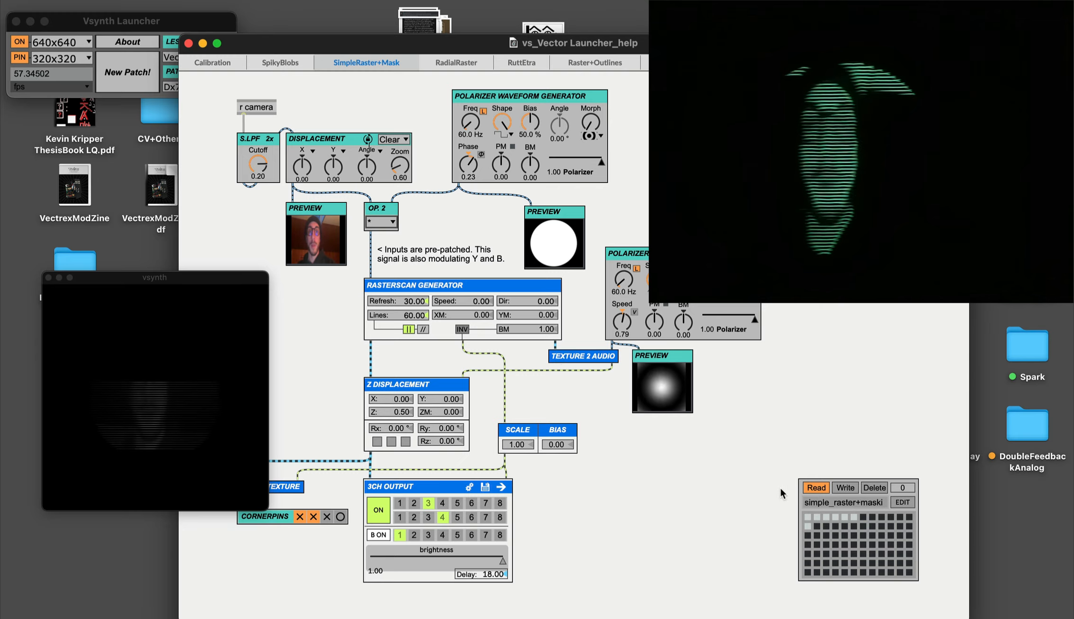
Recall presets 2, 3, 5, 6 and 13 of the SimpleRaster+Mask example one after another
left_click(819, 516)
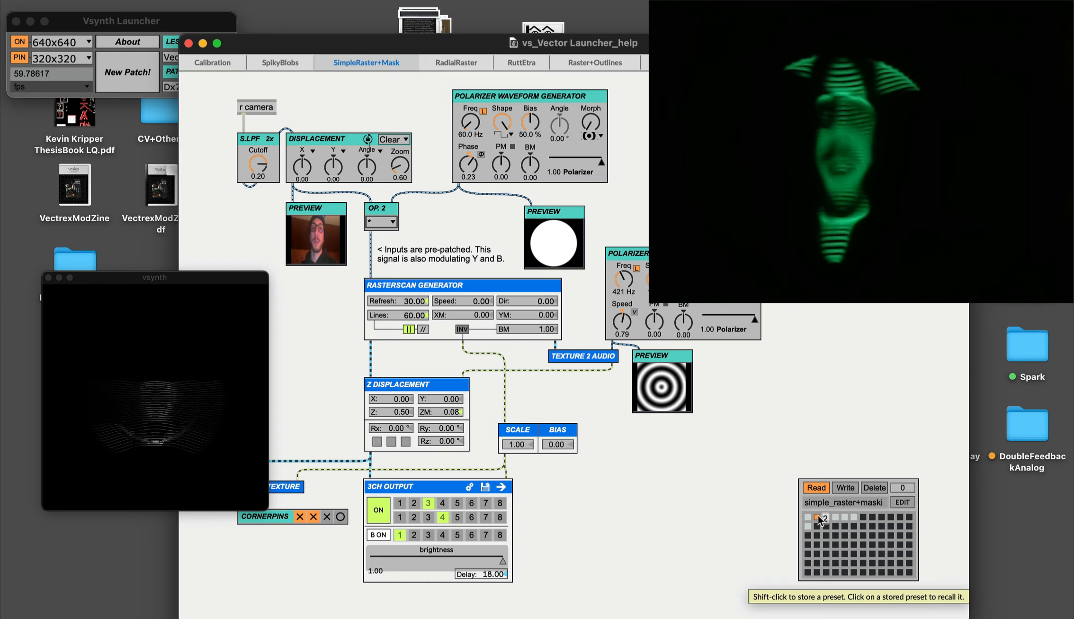
left_click(827, 519)
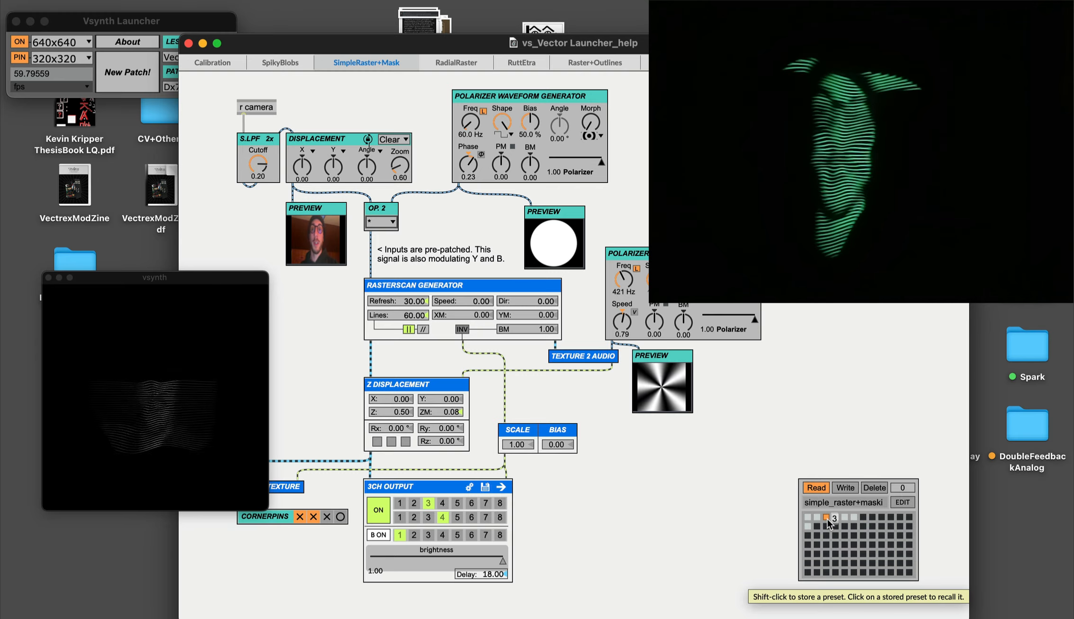
left_click(843, 518)
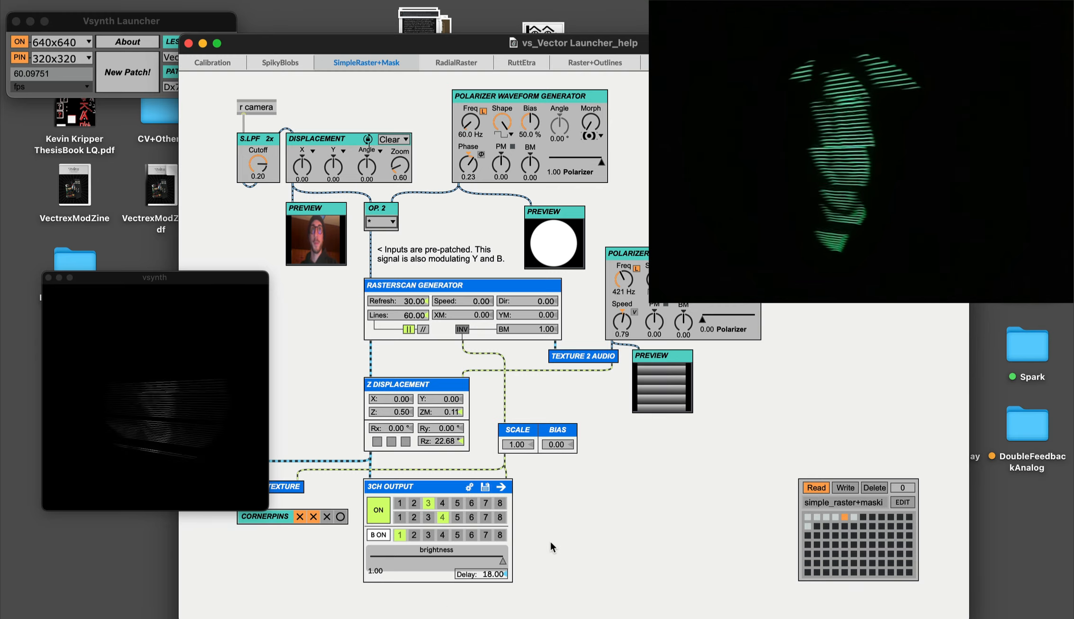
left_click(854, 517)
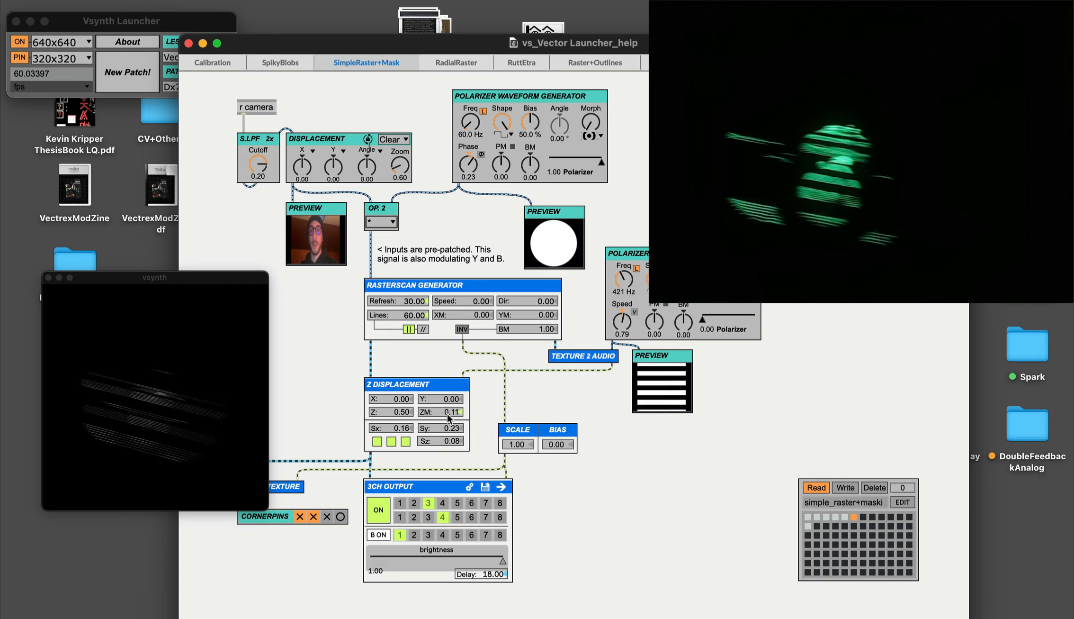
left_click_drag(449, 413, 454, 403)
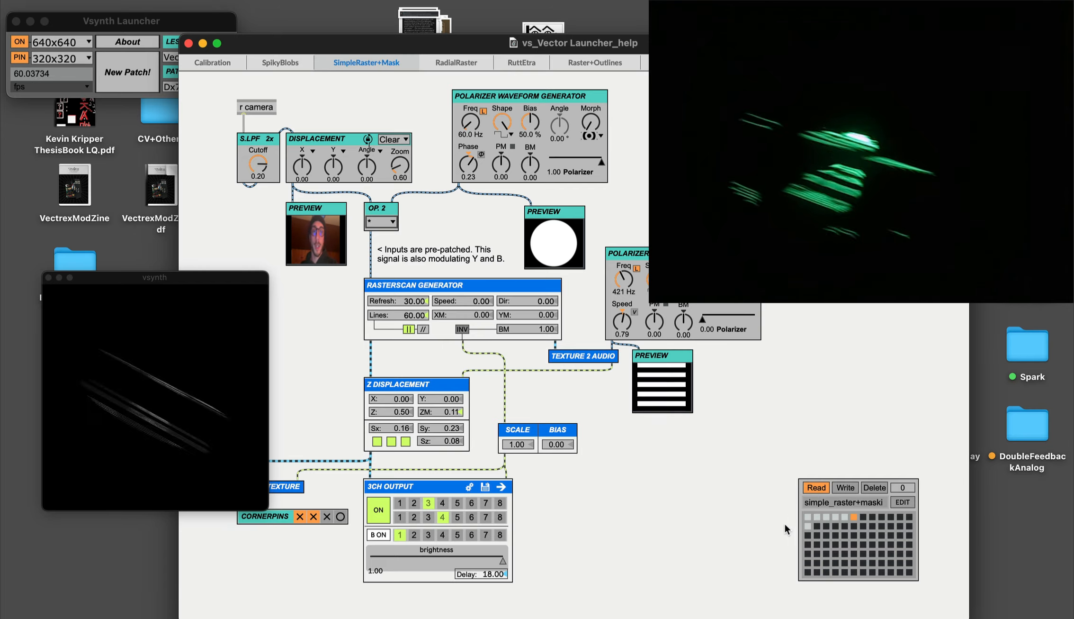
left_click(808, 527)
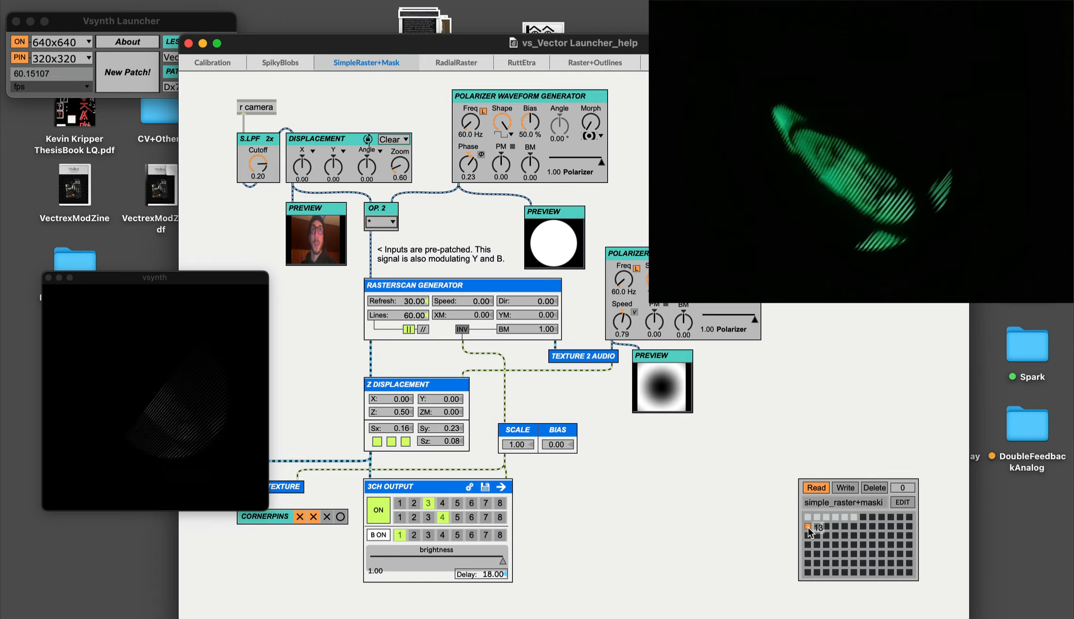
Open the RadialRaster example and adjust its Edge Fade module to T 0.35, B 0.10 and R 1.00
left_click(455, 61)
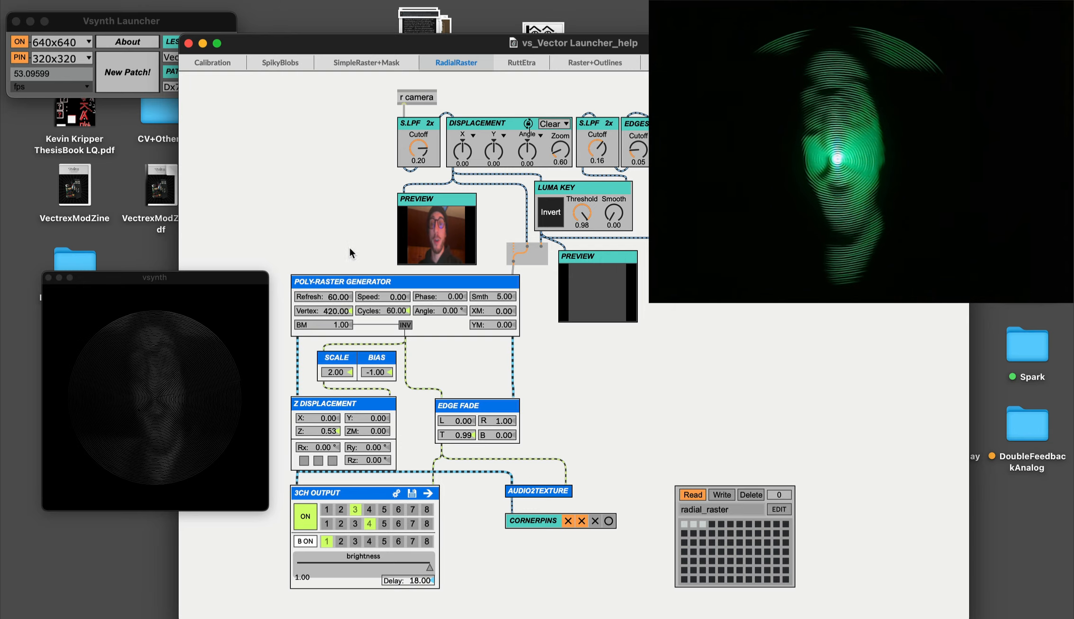
mouse_move(393, 308)
left_mouse_down()
mouse_move(392, 332)
mouse_move(396, 311)
left_mouse_up()
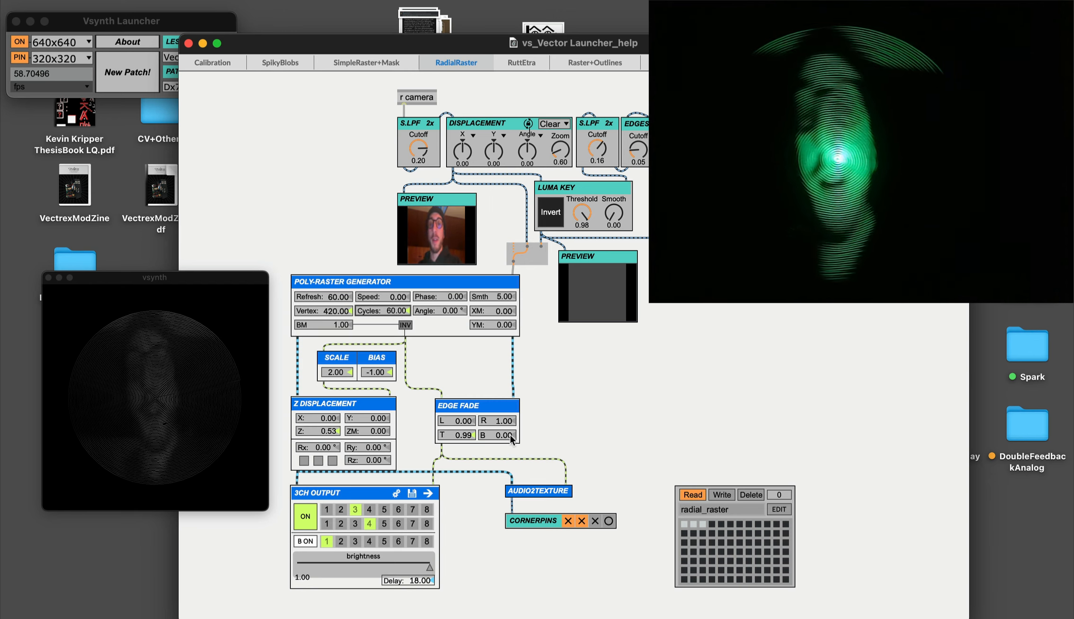
mouse_move(476, 437)
left_mouse_down()
mouse_move(476, 467)
mouse_move(476, 436)
left_mouse_up()
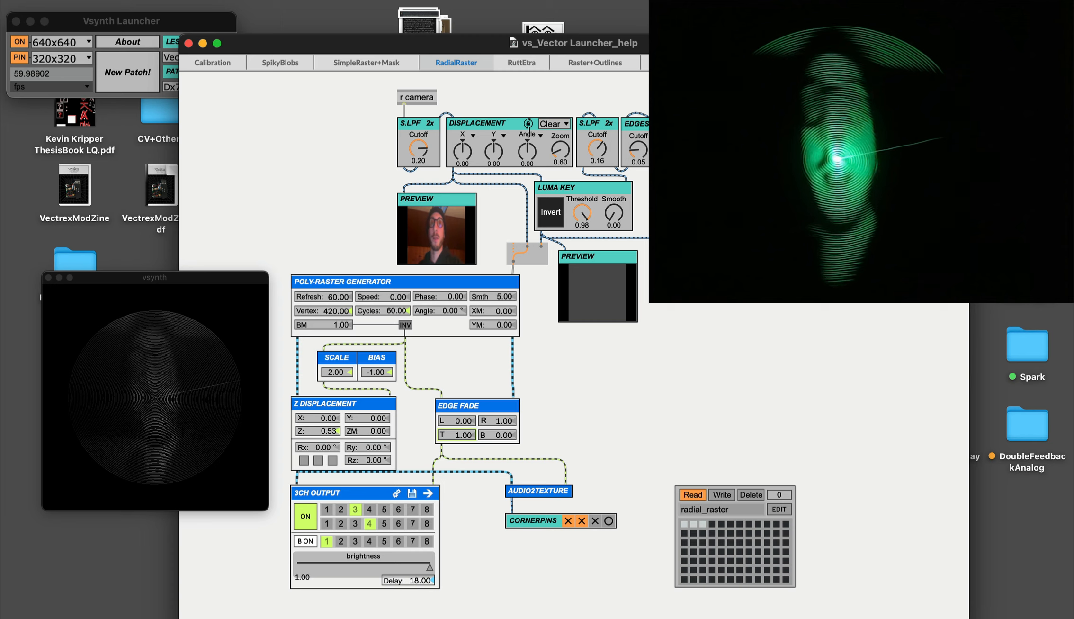
mouse_move(466, 433)
left_mouse_down()
mouse_move(464, 443)
mouse_move(465, 429)
left_mouse_up()
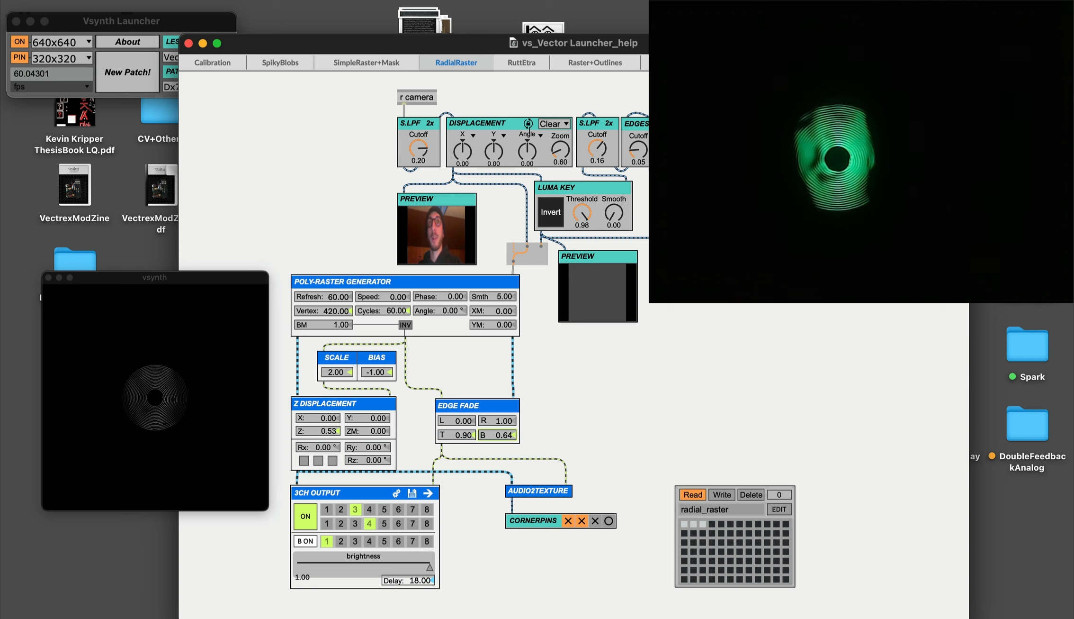
left_click_drag(511, 435, 511, 435)
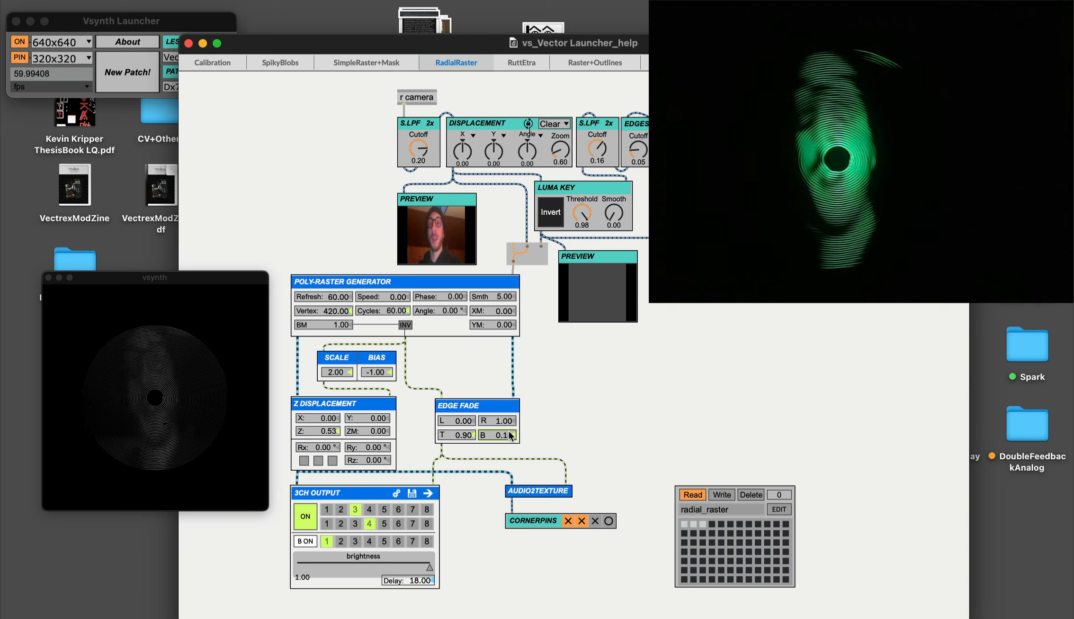
left_click(508, 422)
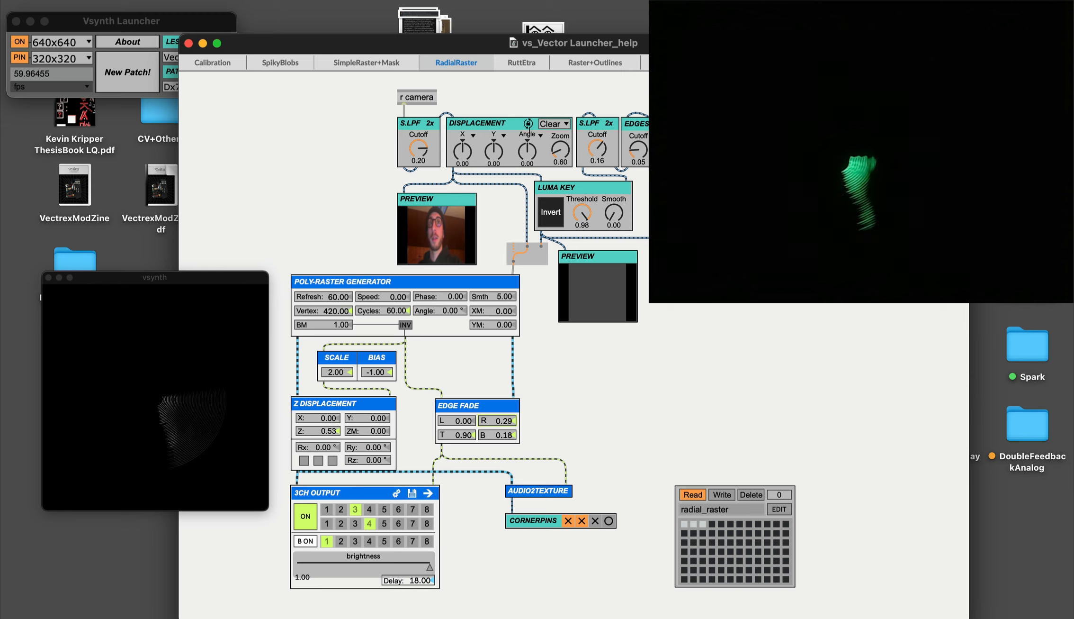
left_click_drag(508, 421, 465, 431)
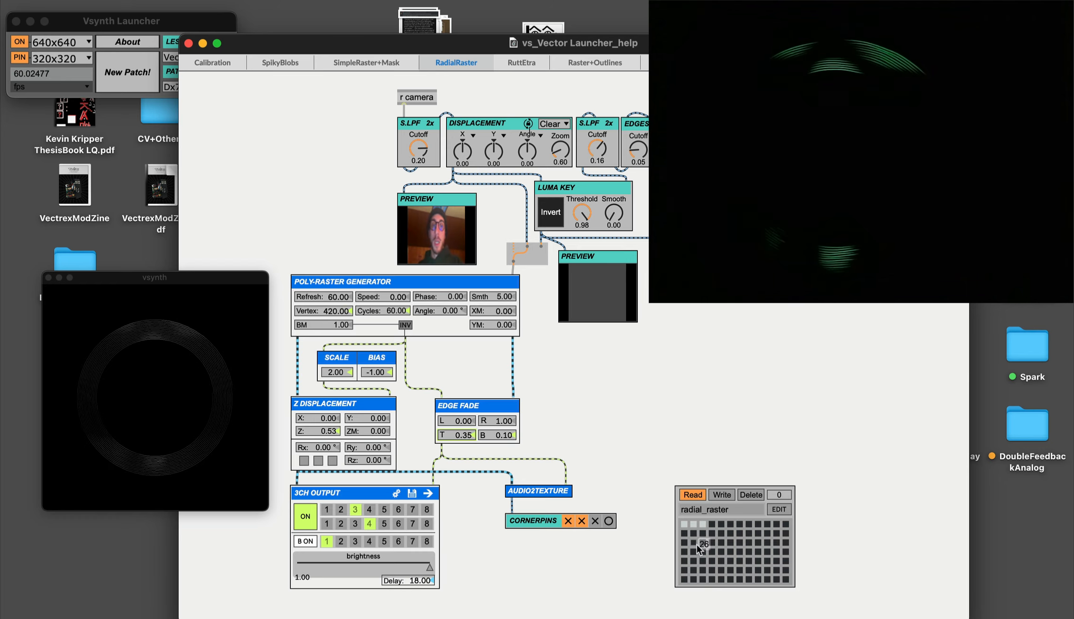
Recall RadialRaster presets 2 and 3, and toggle the Poly-Raster Generator's INV option off and on again
left_click(694, 524)
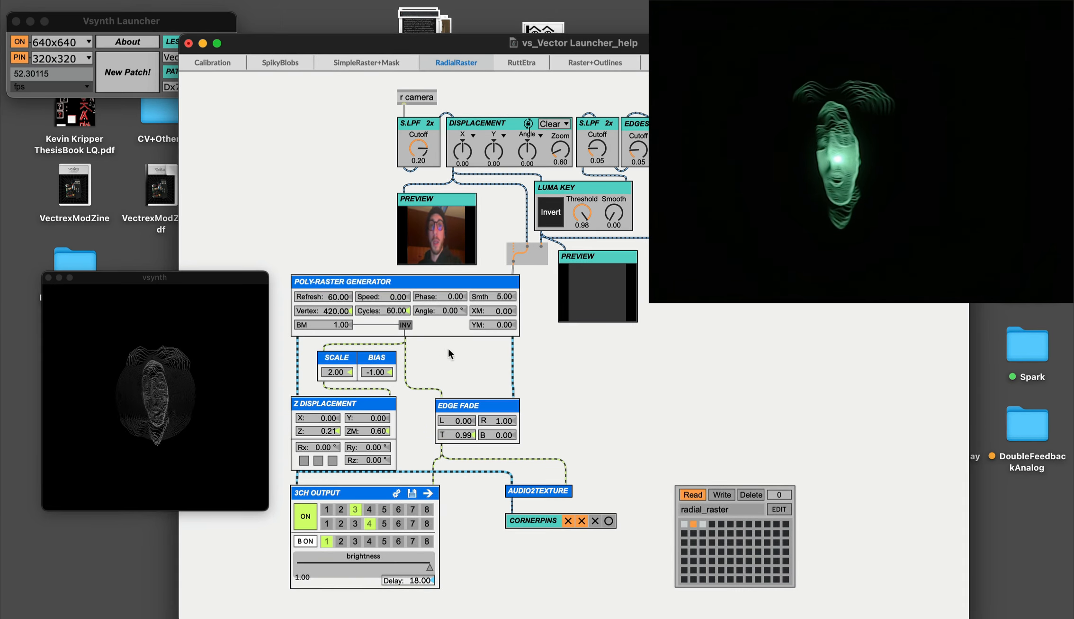
left_click(344, 374)
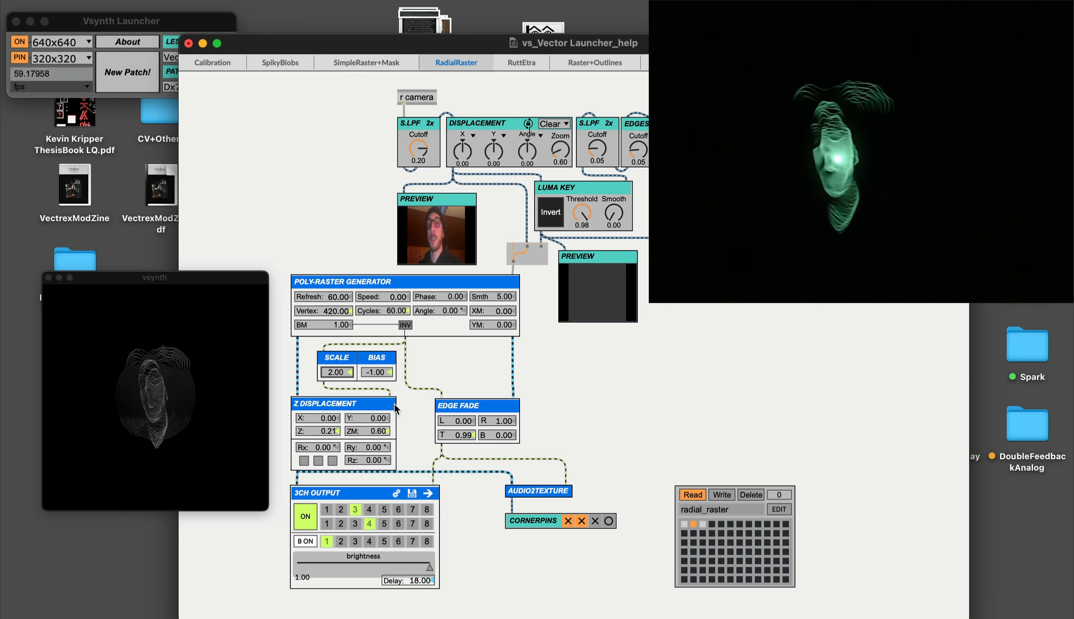
left_click(705, 524)
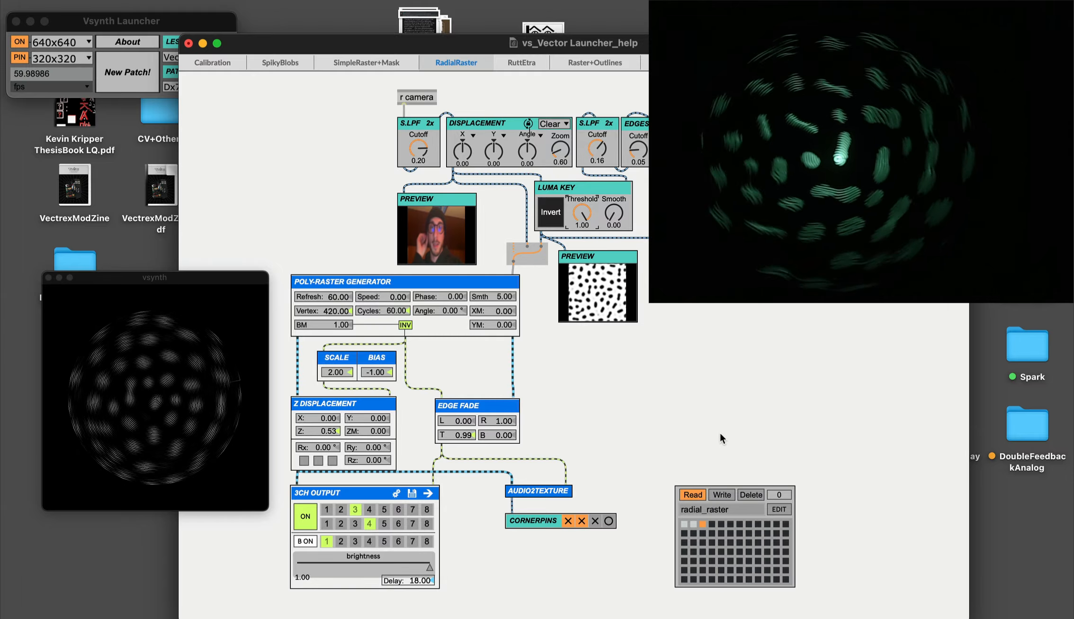
left_click(405, 325)
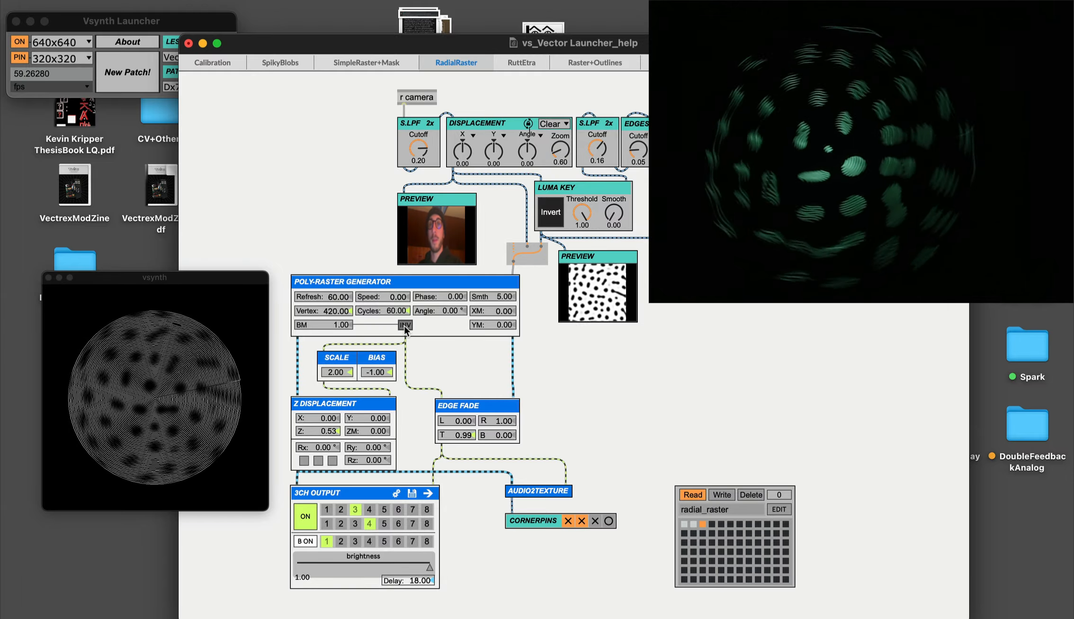
left_click(405, 326)
left_click(405, 326)
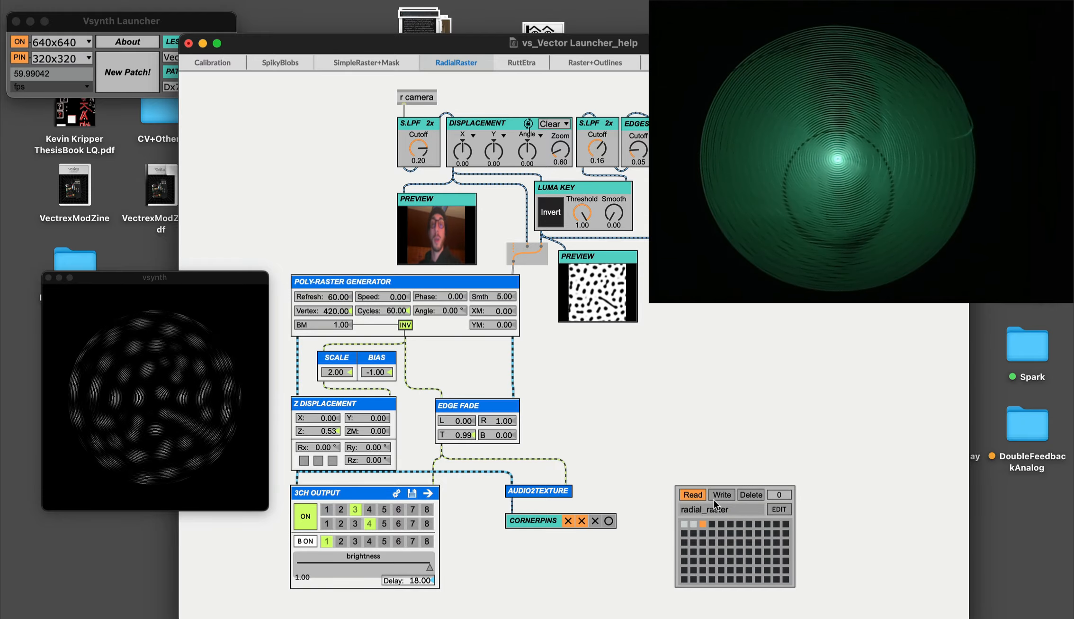
Recall RadialRaster preset 2, switch the Poly-Raster source to the camera and back to the pattern, and recall preset 1
left_click(694, 524)
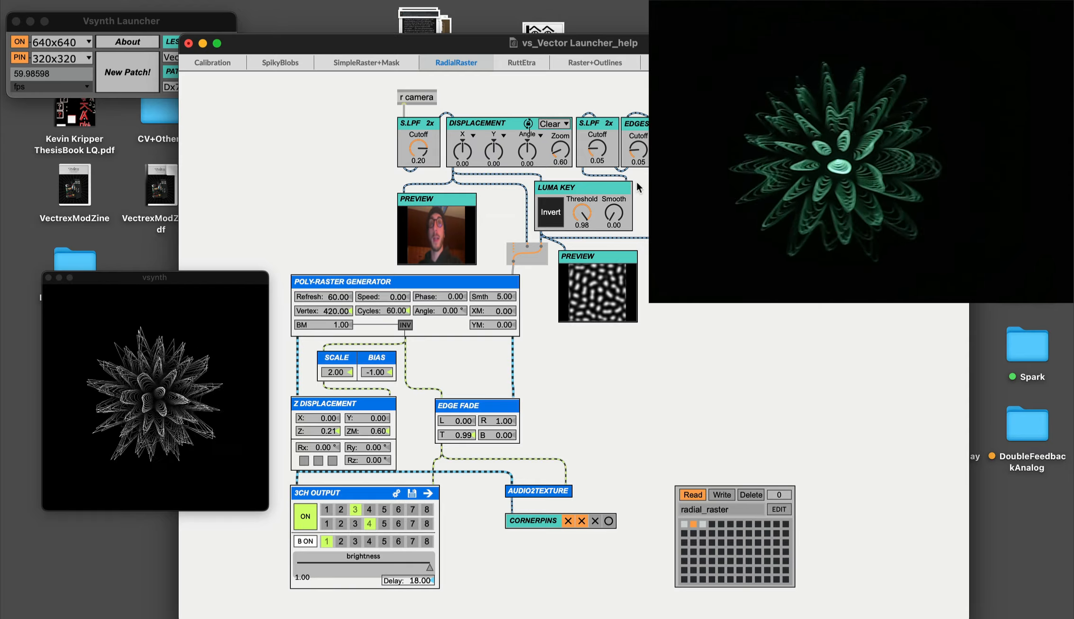
left_click(529, 256)
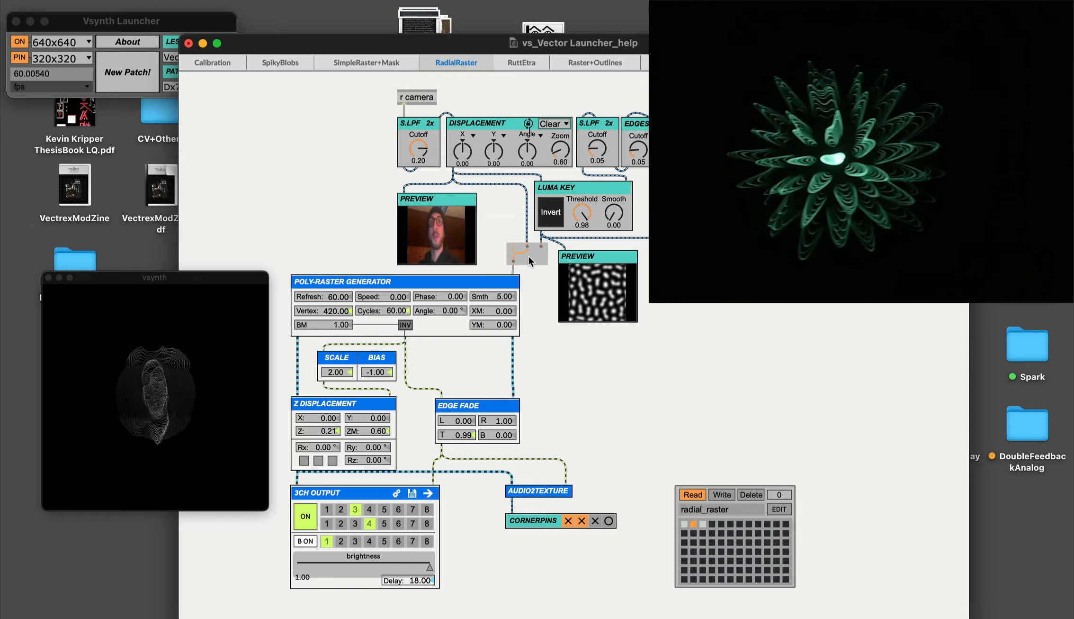
left_click(529, 256)
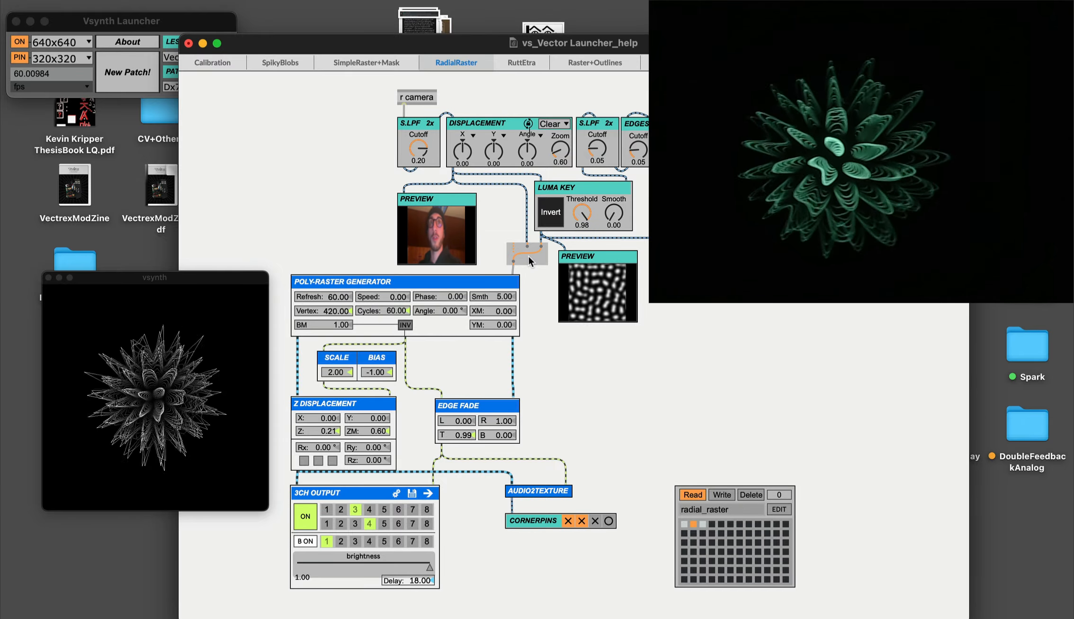
left_click(688, 521)
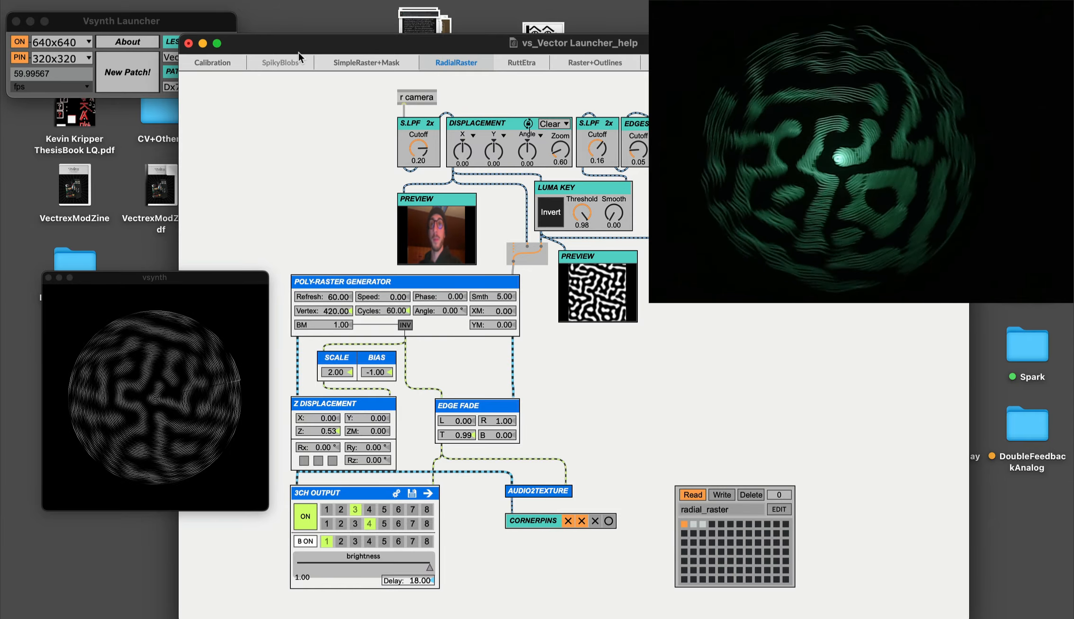
Open the RuttEtra example and move the lesson window up and across, clear of the vsynth render window
left_click(510, 64)
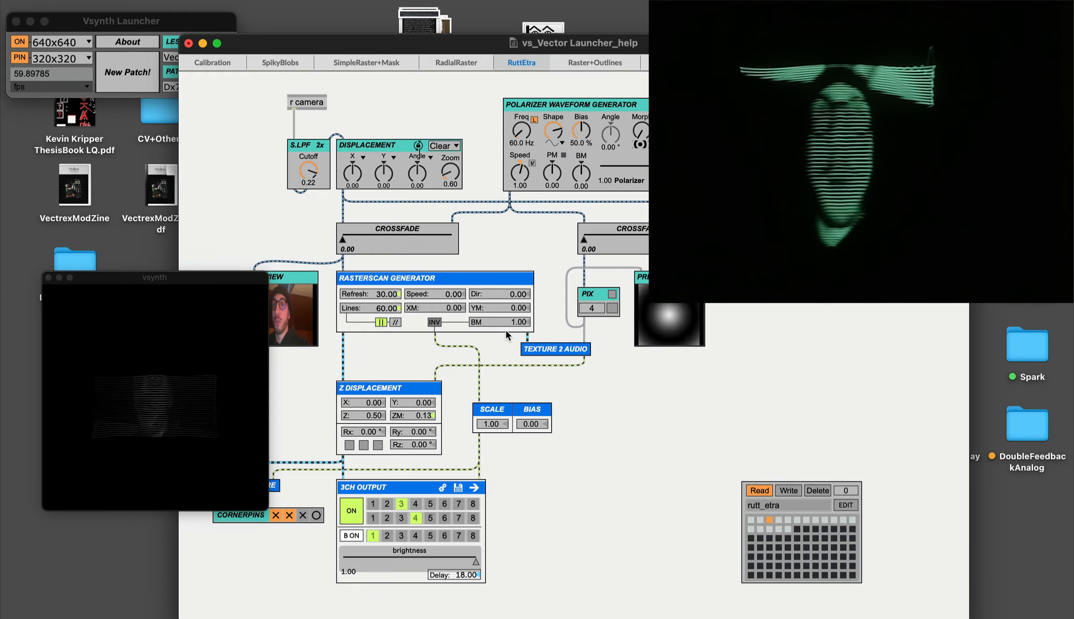
left_click_drag(576, 43, 659, 26)
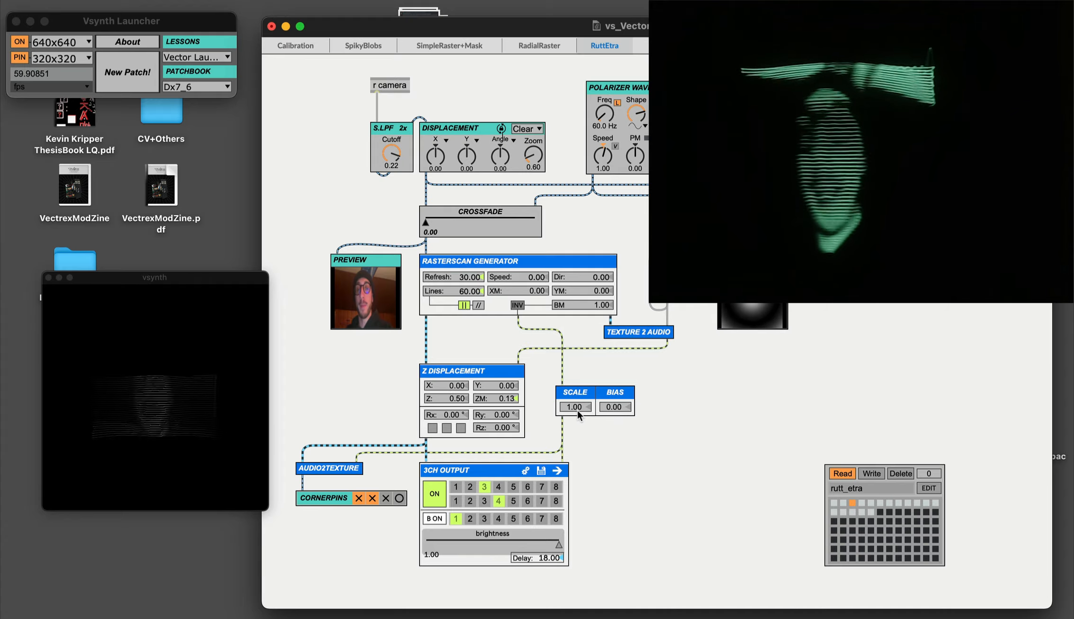
Try a Scale value of 1.06 on the Scale/Bias module and recall preset 6 of the RuttEtra example
left_click_drag(578, 410, 578, 412)
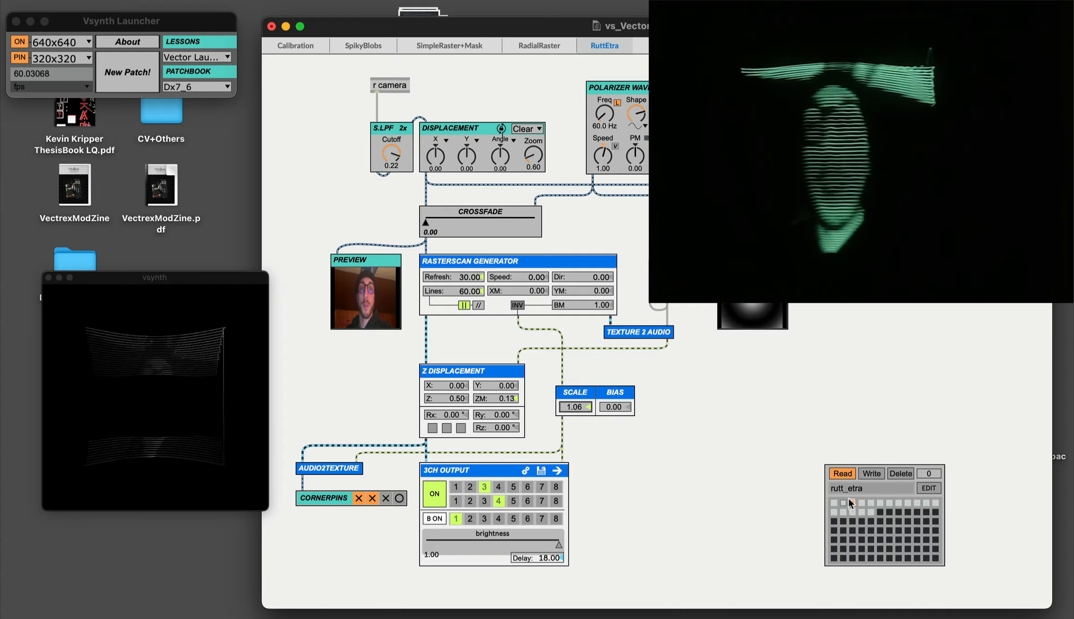
left_click(881, 502)
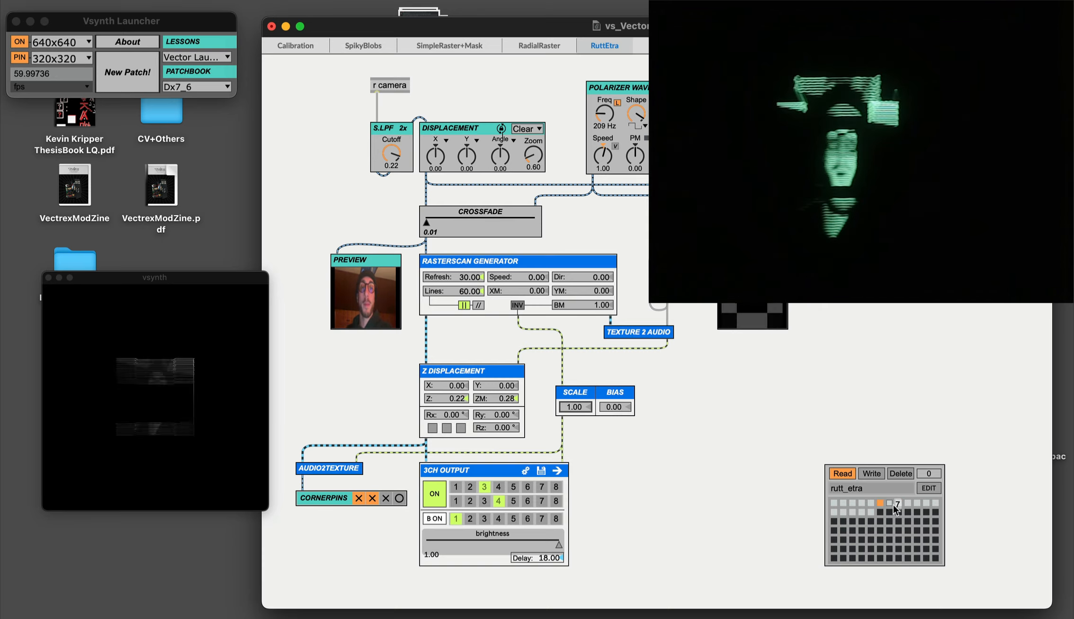
Recall presets 7, 11 and 12 of the RuttEtra example in turn
left_click(893, 504)
left_click(926, 502)
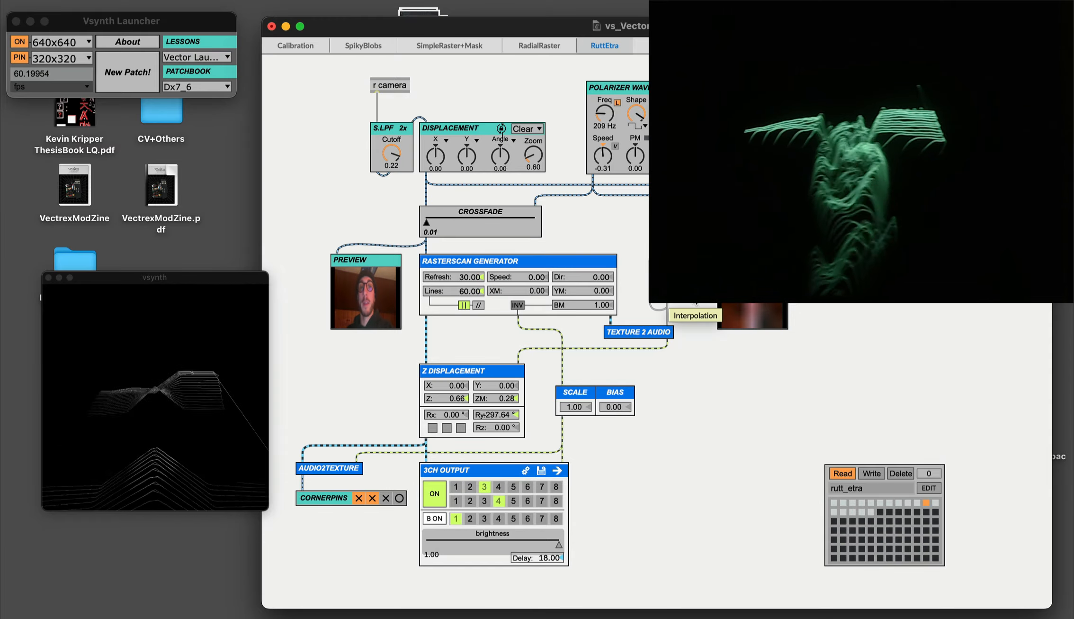
left_click(935, 504)
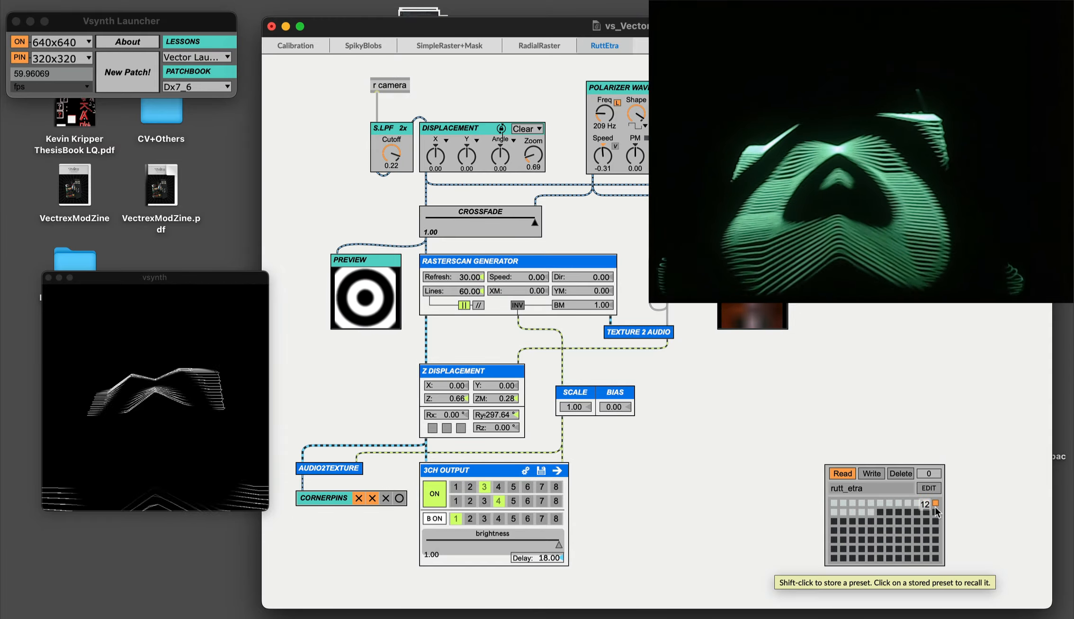
Recall presets 13 through 17 of the RuttEtra example one after another
left_click(834, 512)
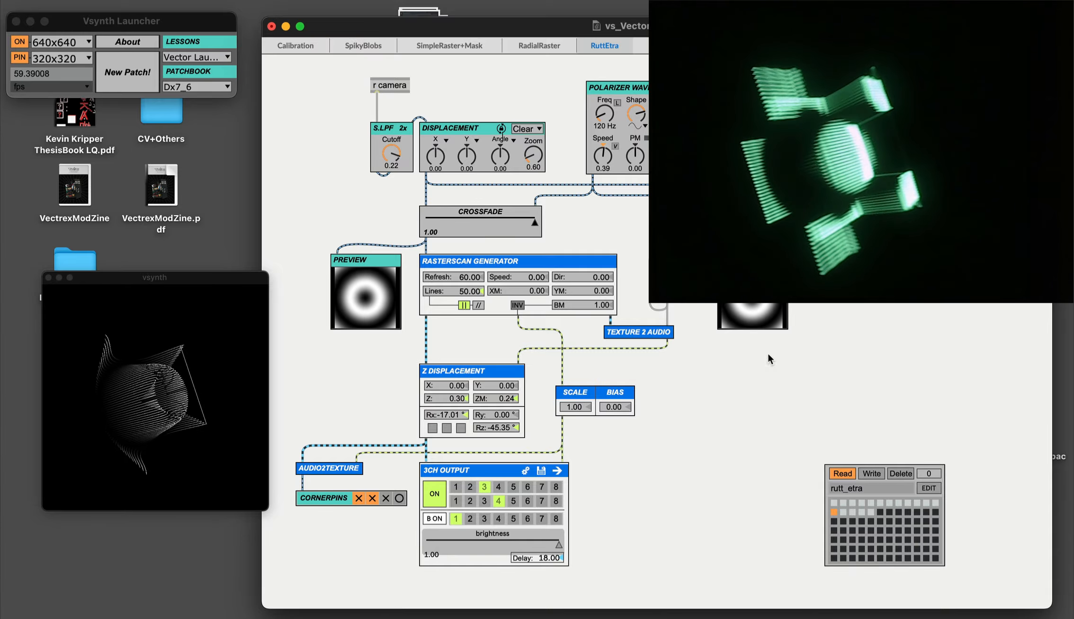
left_click(843, 512)
left_click(852, 515)
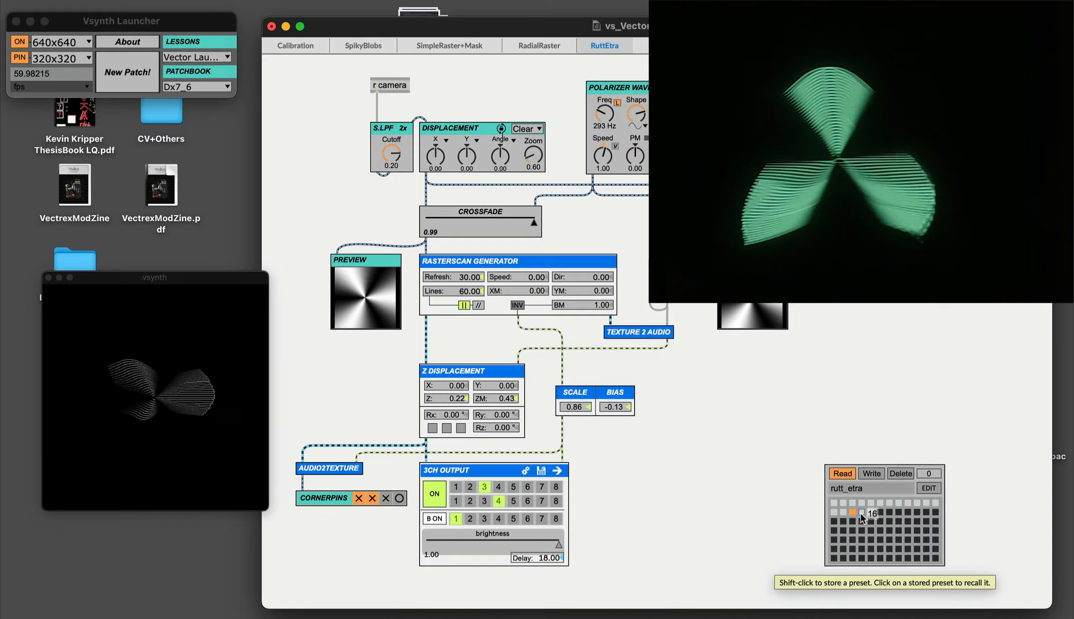
left_click(861, 513)
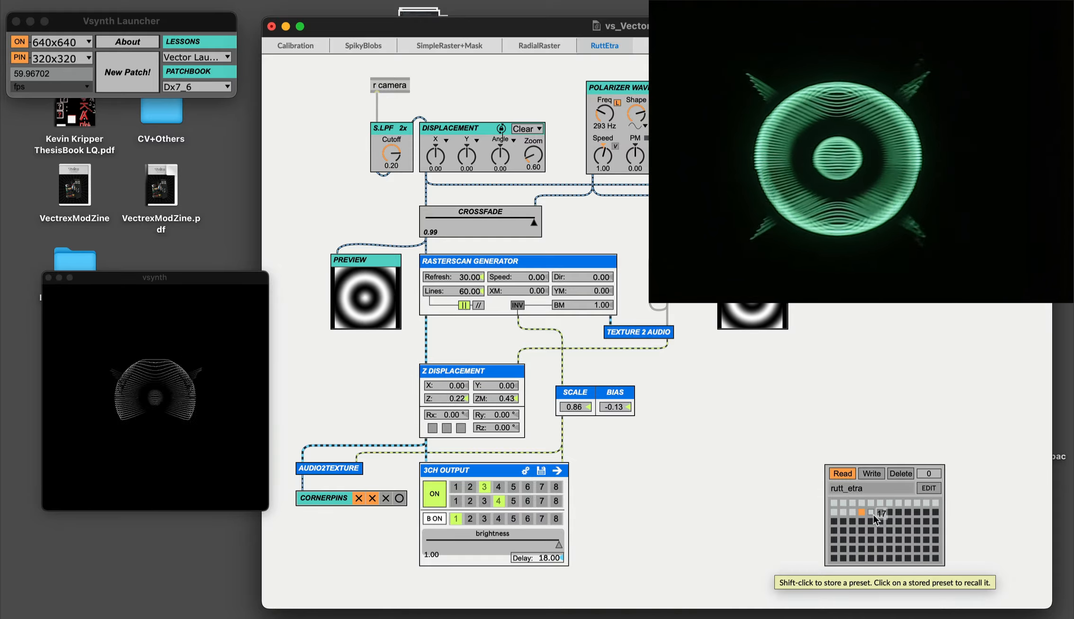
left_click(873, 514)
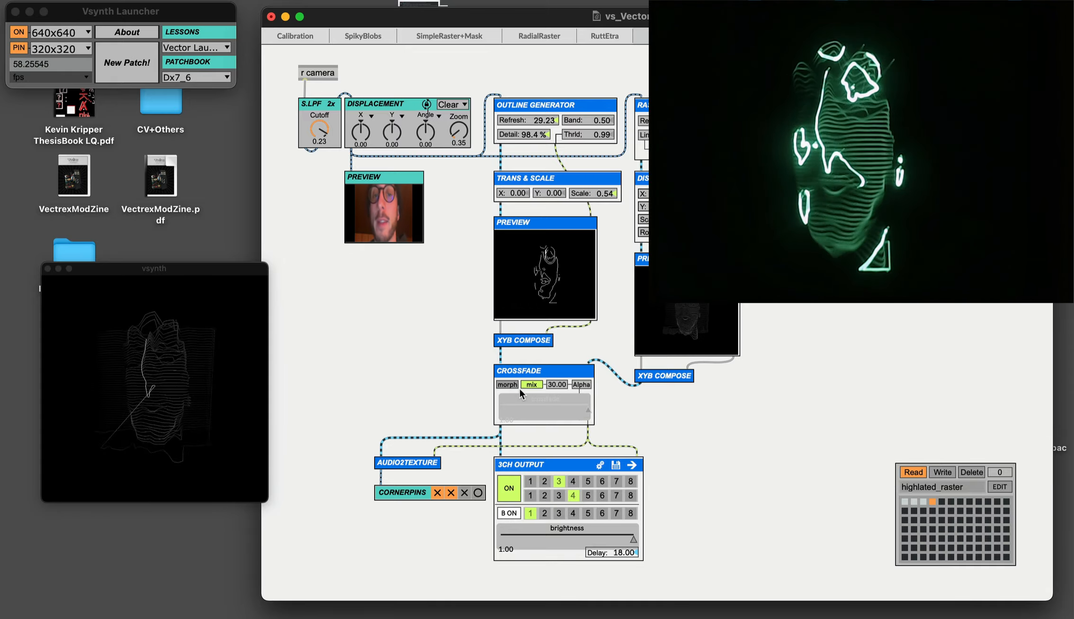
Switch the highlighted-raster Crossfade to morph mode, raise the crossfade to 1.00, and return it to mix mode
left_click(509, 384)
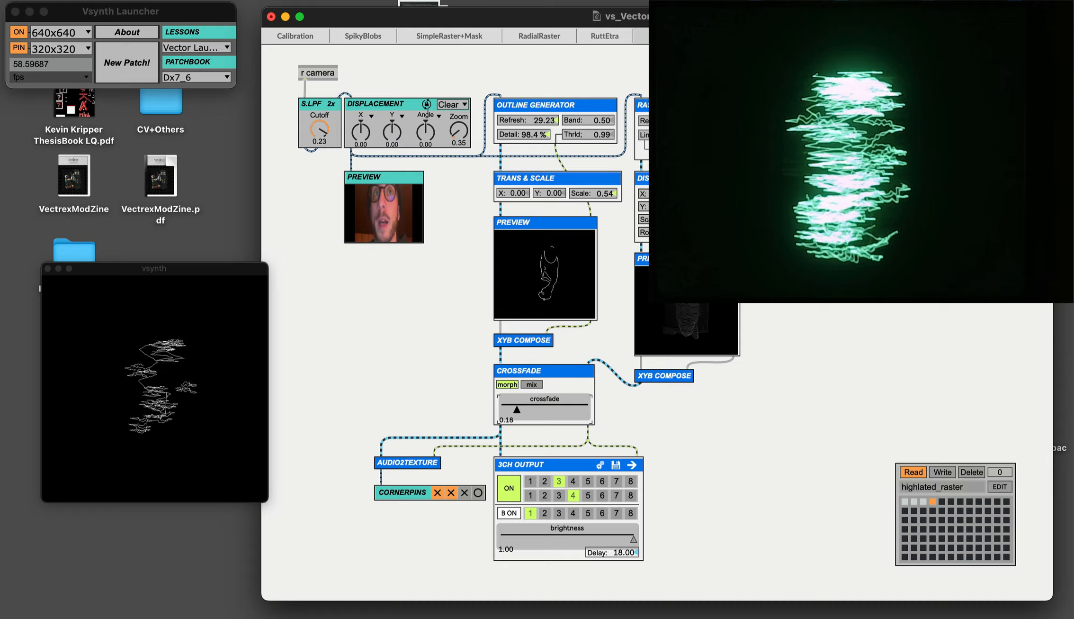
left_click_drag(517, 409, 588, 409)
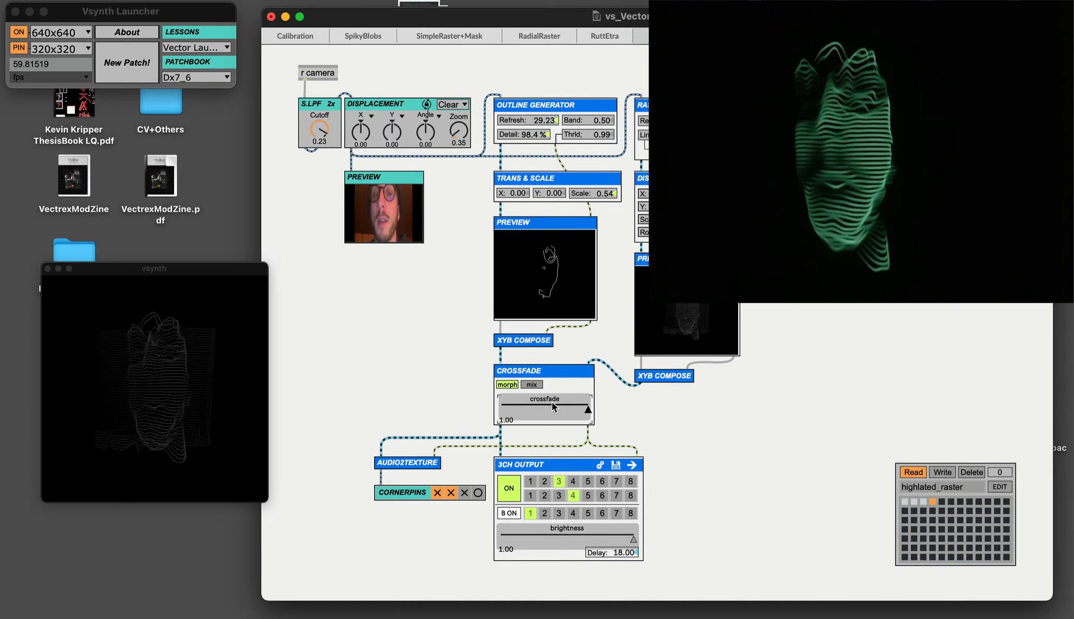
left_click(528, 385)
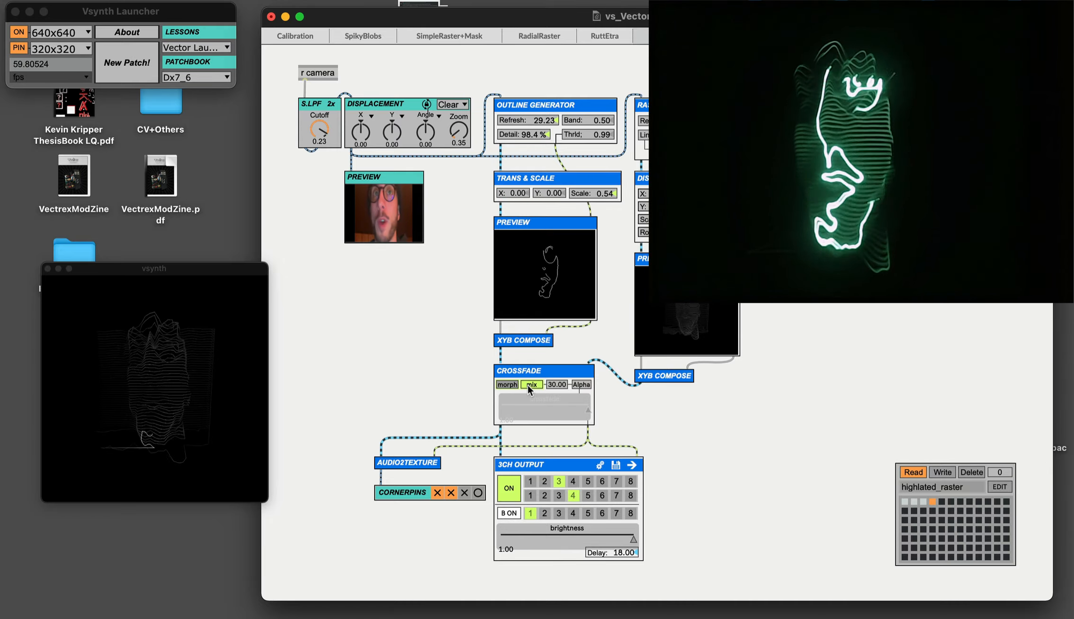
Set the Crossfade module's mix value to 30, enable its Alpha option and adjust the crossfade level
mouse_move(557, 384)
left_mouse_down()
mouse_move(557, 416)
mouse_move(557, 384)
left_mouse_up()
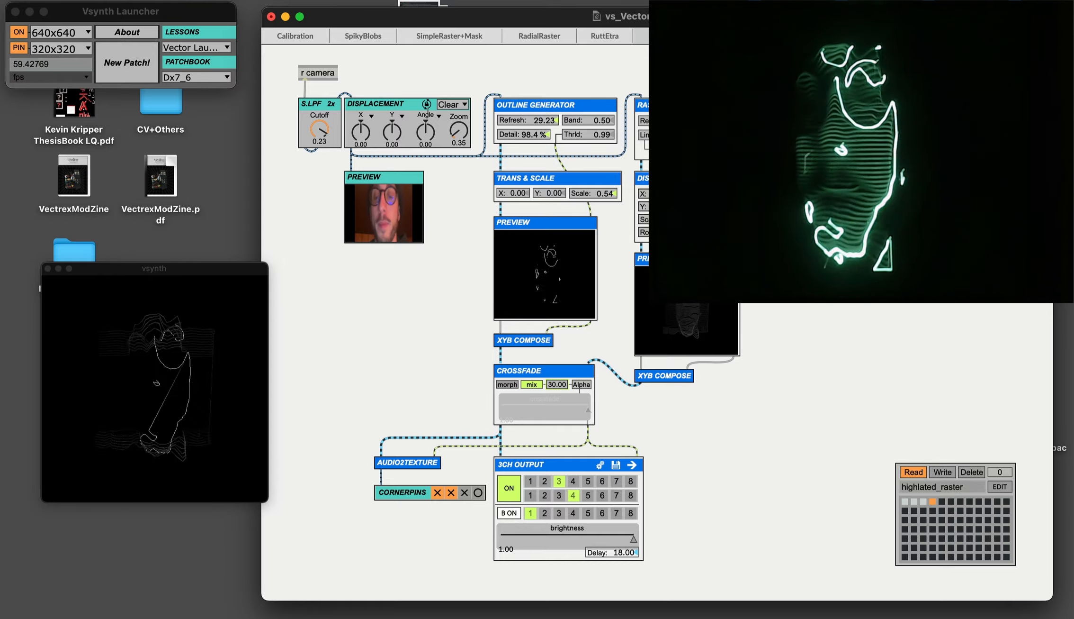
type("30")
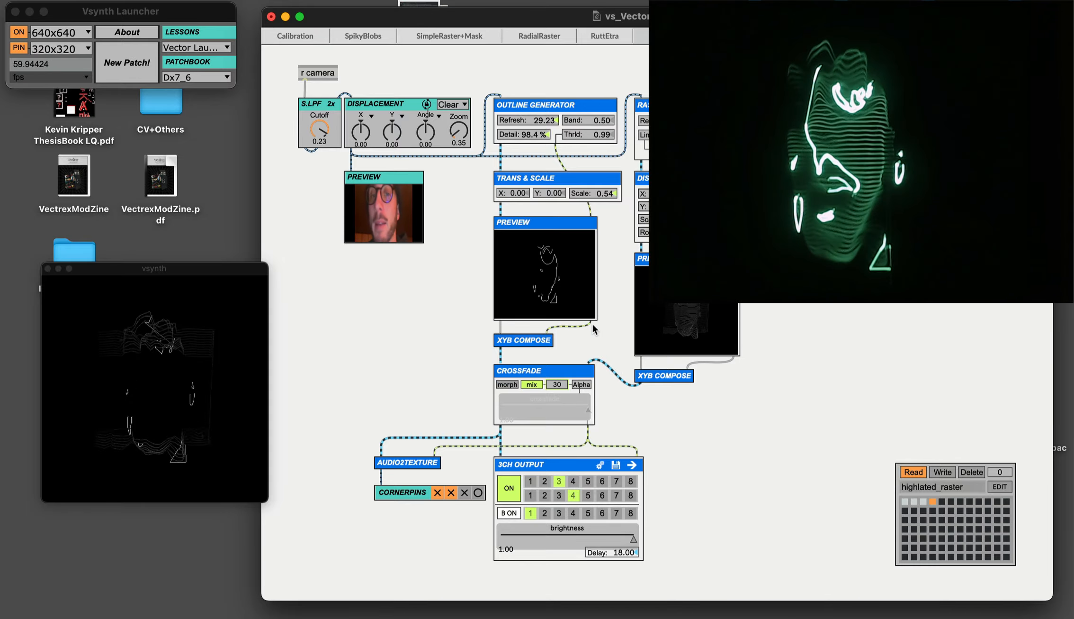
left_click(586, 385)
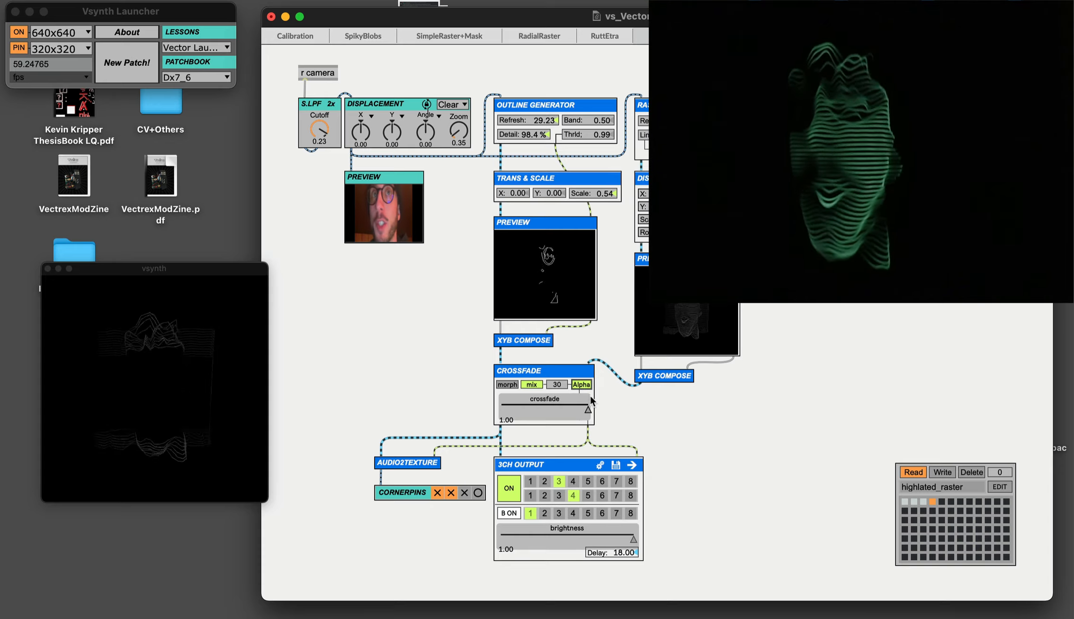
left_click_drag(536, 409, 571, 409)
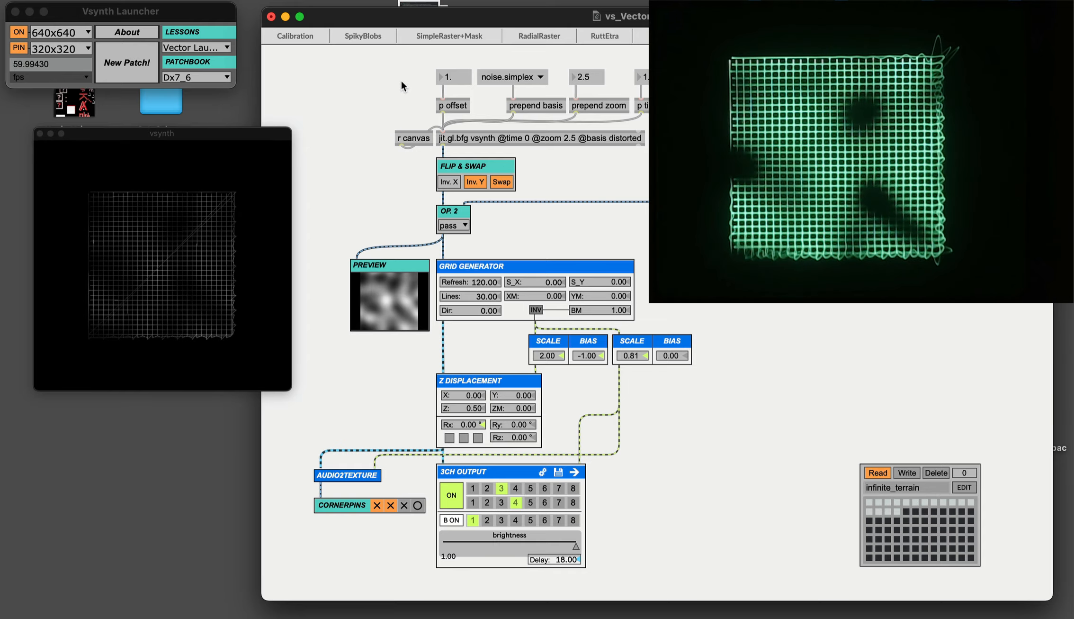
Look through the noise basis options of the infinite_terrain example without changing the basis, and recall preset 3
left_click(516, 77)
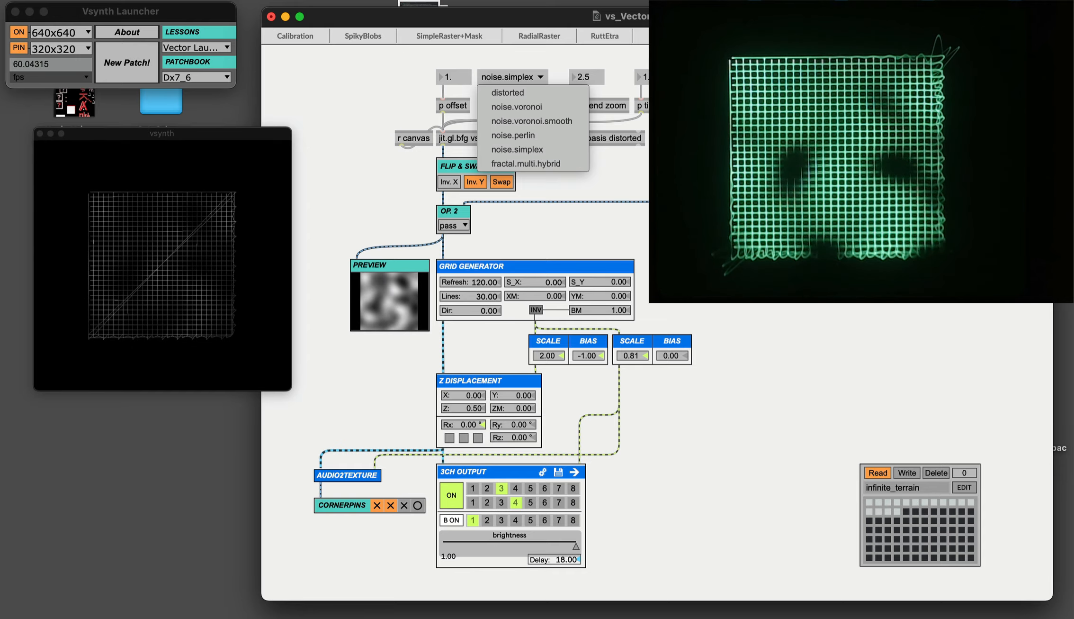
left_click(631, 180)
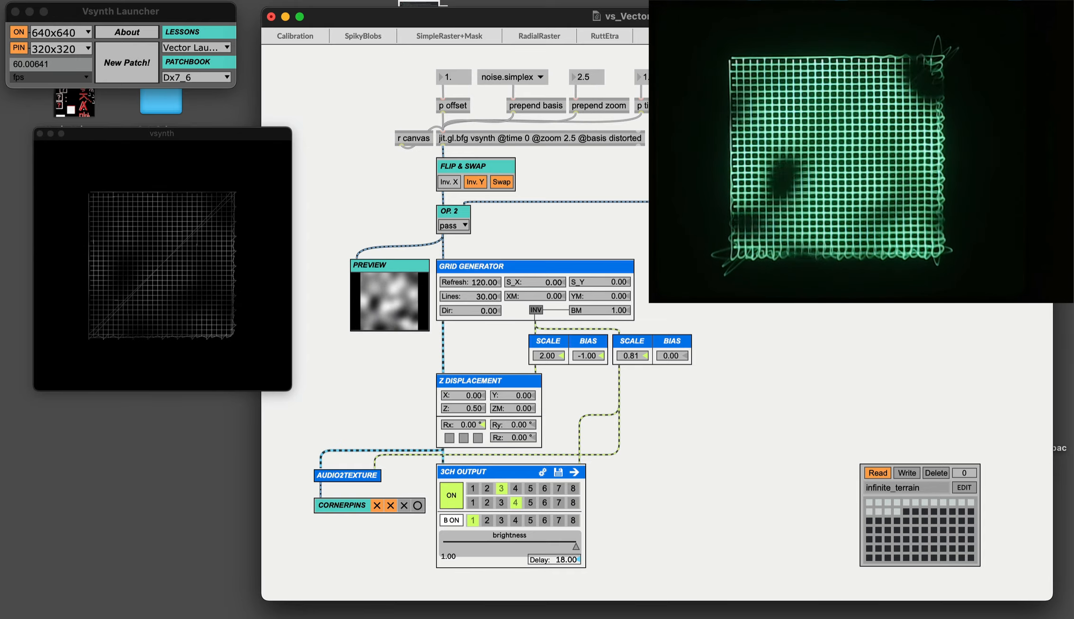
left_click(889, 503)
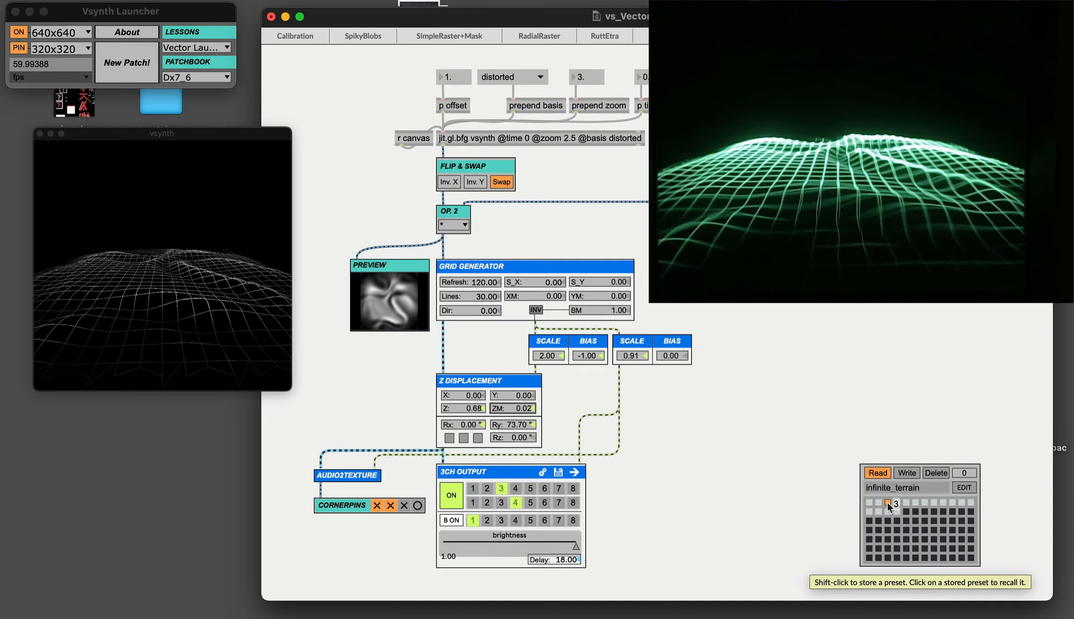
Lower the 3CH Output brightness to 0.79 and recall infinite_terrain preset 6, selecting its offset value
left_click_drag(576, 546, 548, 546)
left_click(916, 502)
left_click(454, 79)
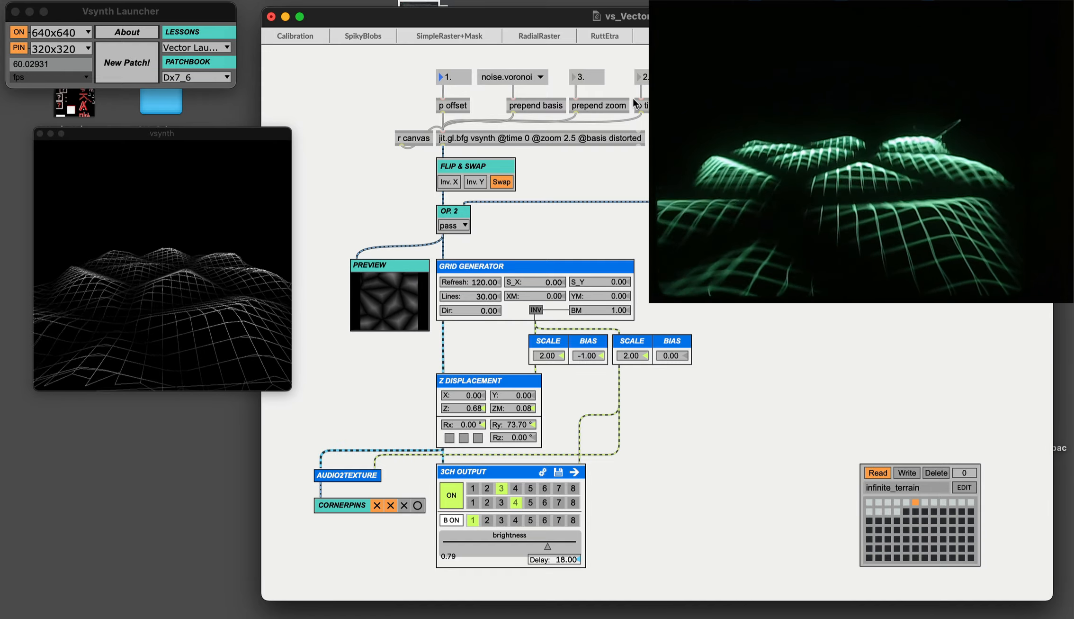
Recall infinite_terrain presets 7, 11 and 13, and lower the 3CH Output brightness
left_click(925, 501)
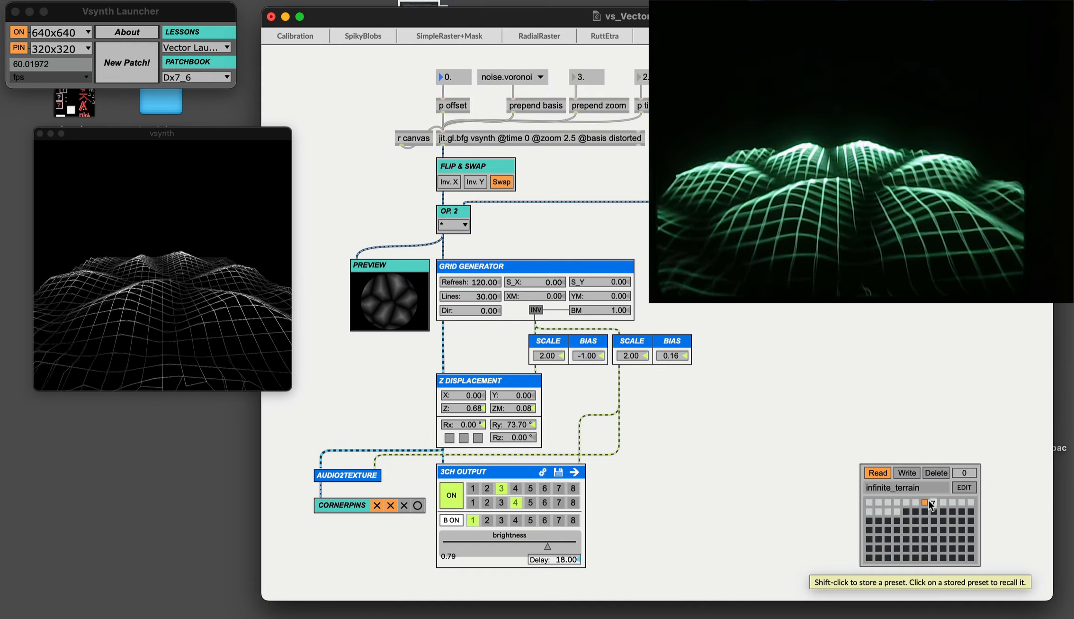
left_click(962, 502)
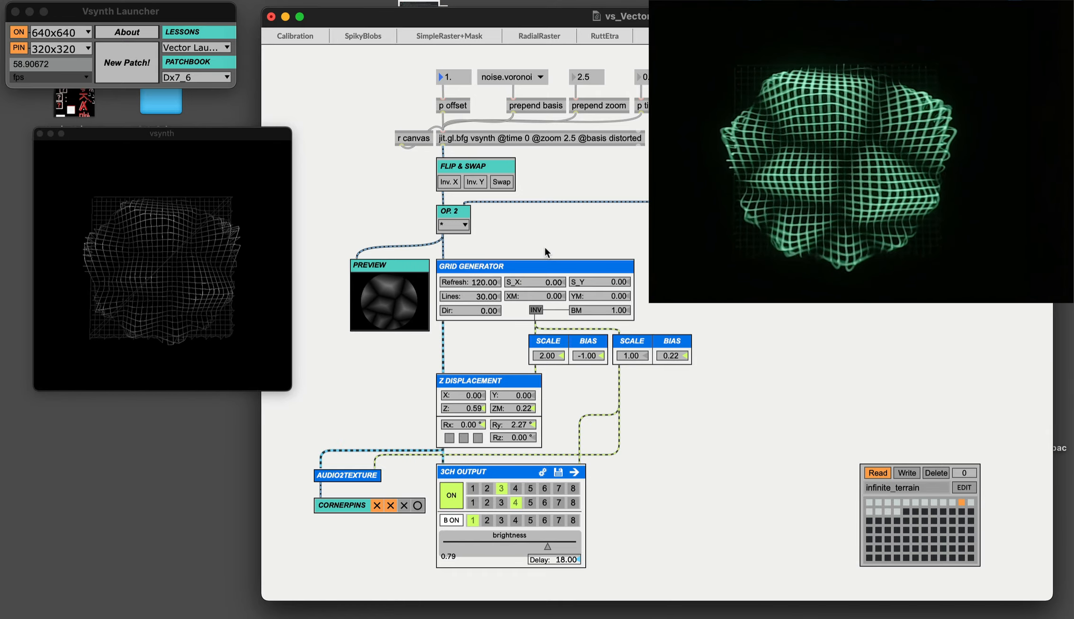
left_click(870, 511)
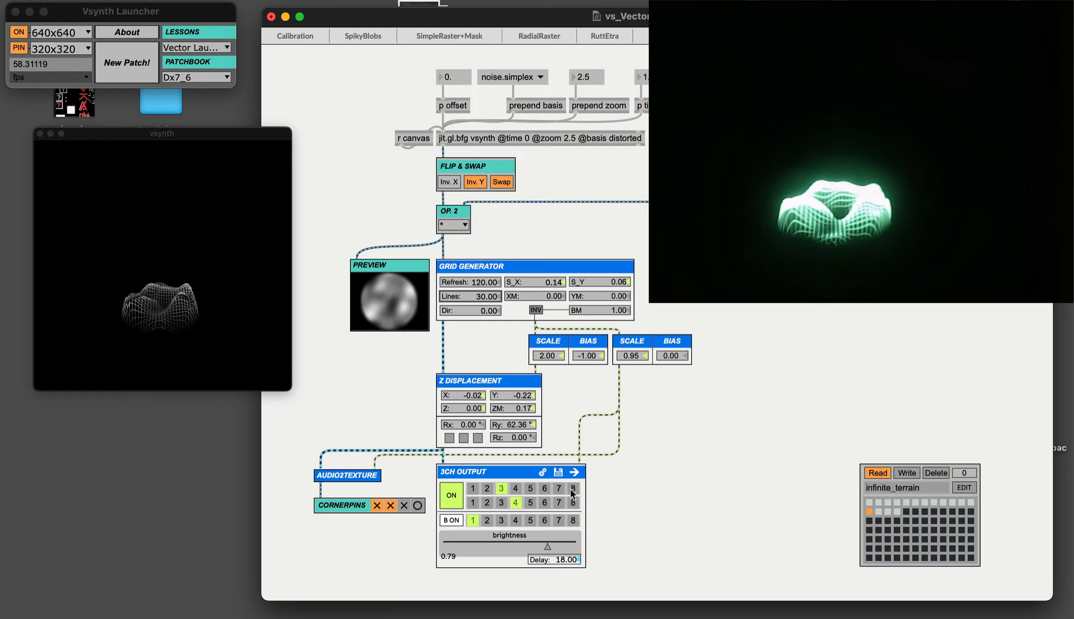
left_click_drag(541, 540, 497, 542)
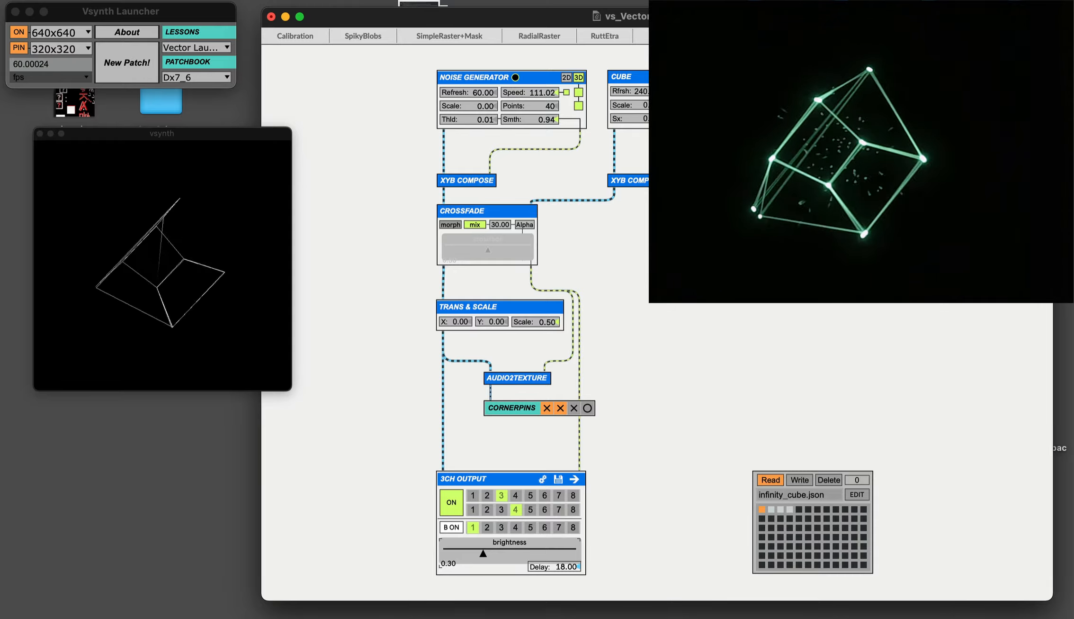
Recall infinity_cube presets 2 and 3, and set the 3CH Output brightness to 0.39
left_click(772, 510)
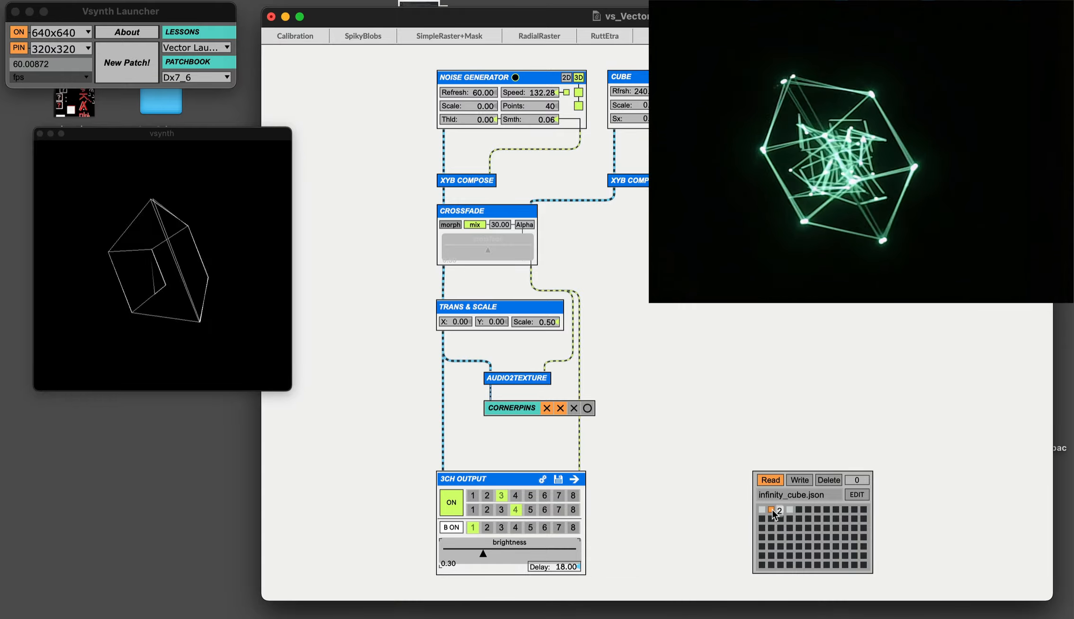
left_click_drag(468, 564, 460, 564)
left_click(781, 510)
left_click_drag(475, 553, 496, 554)
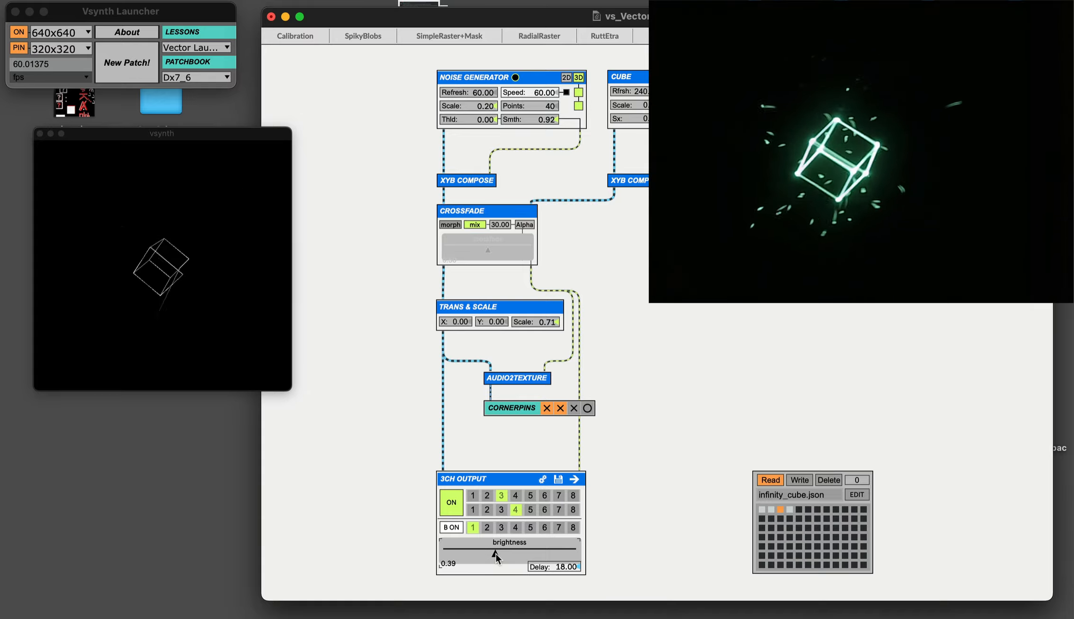